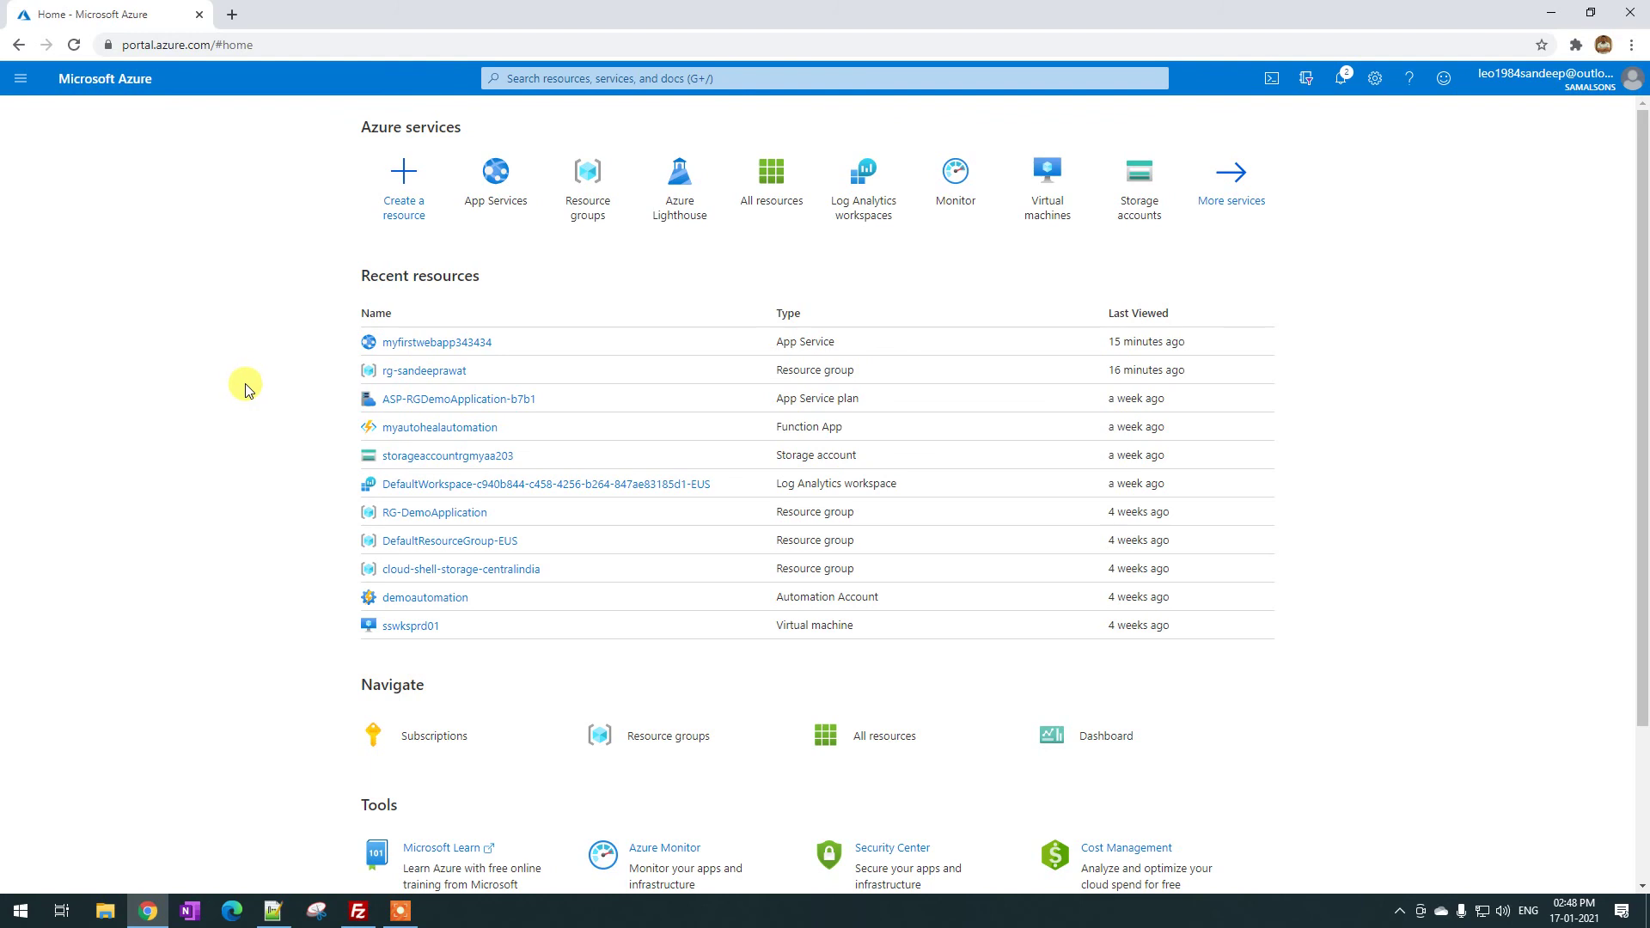
Open the myfirstwebapp343434 app service, browse its live website, and return to the app's overview
click(487, 178)
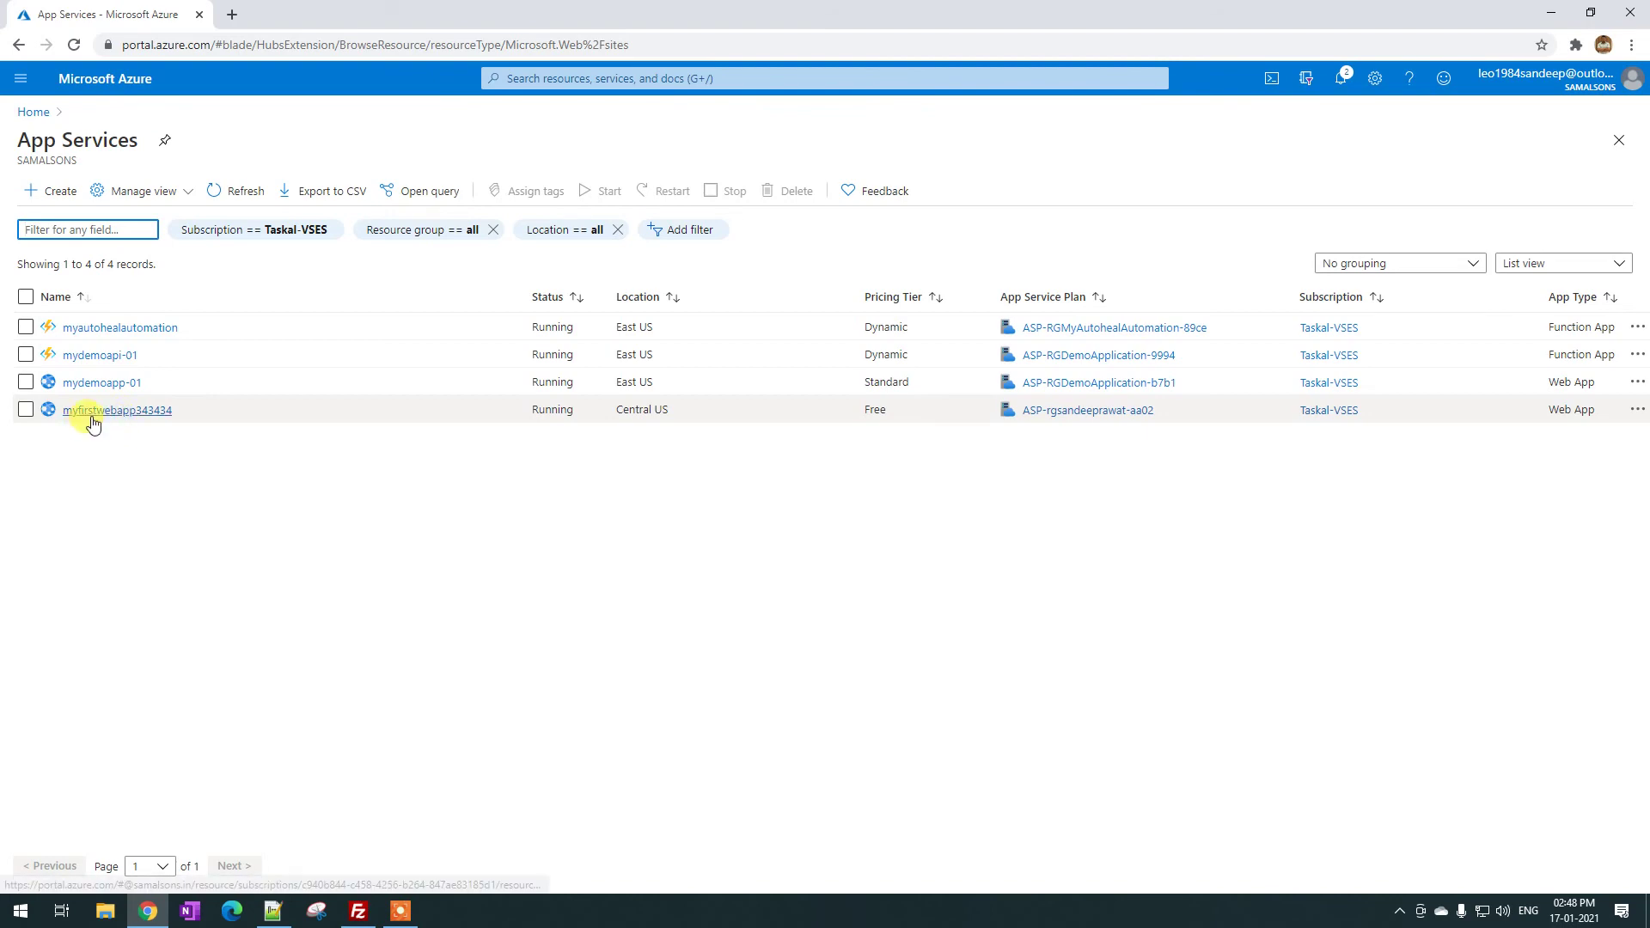
click(127, 412)
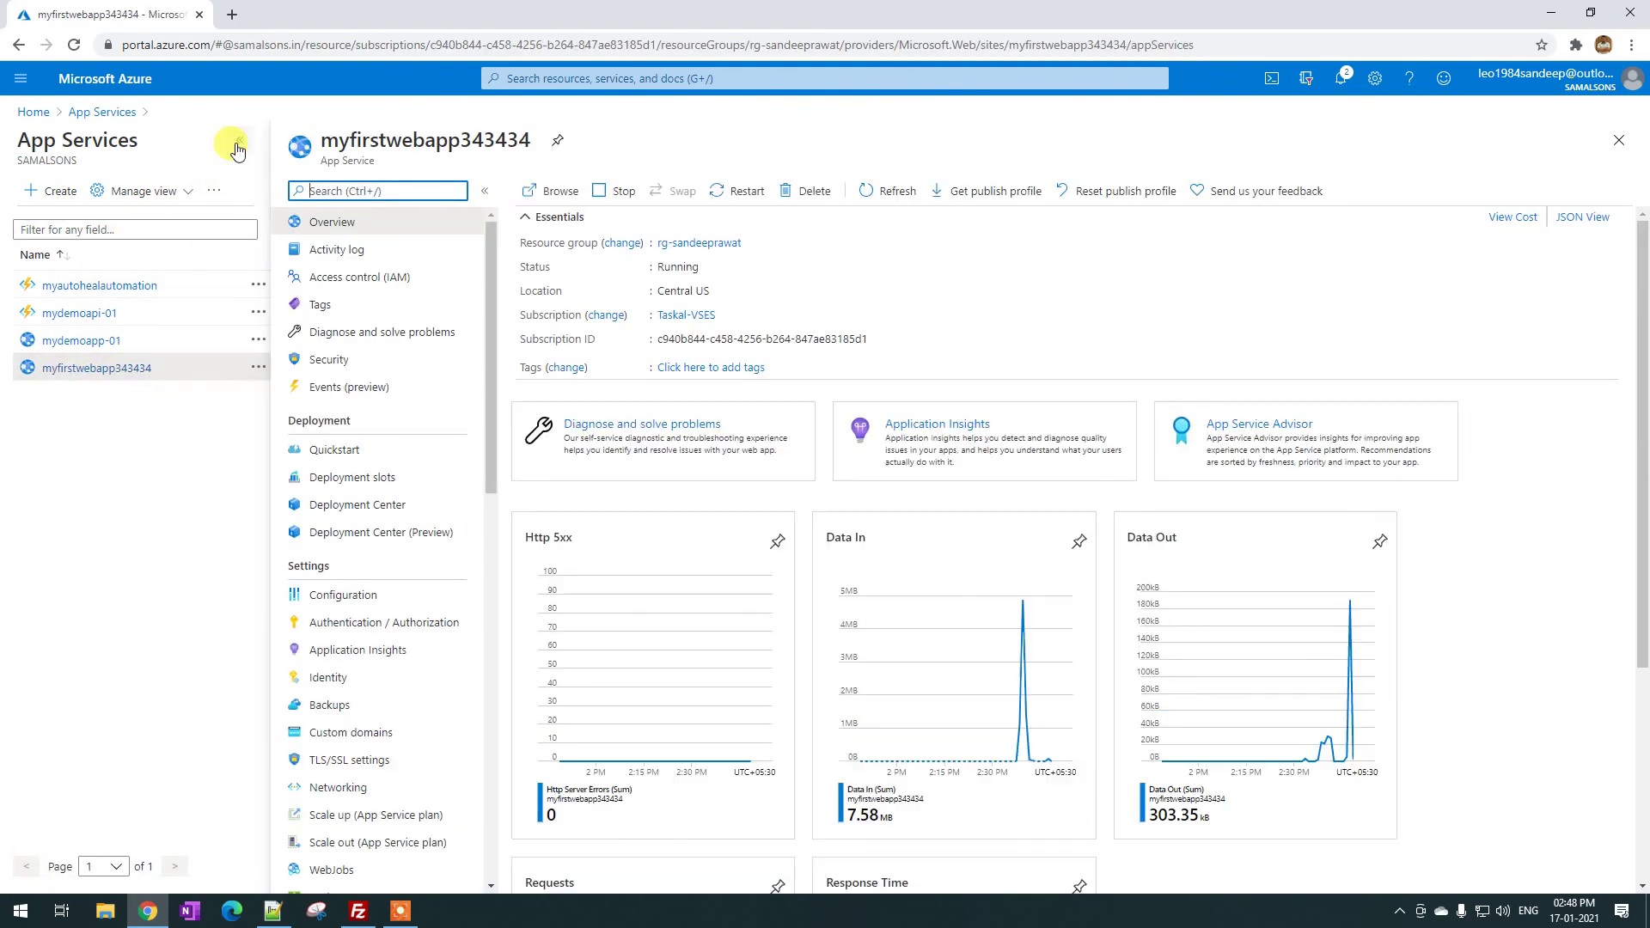
click(240, 141)
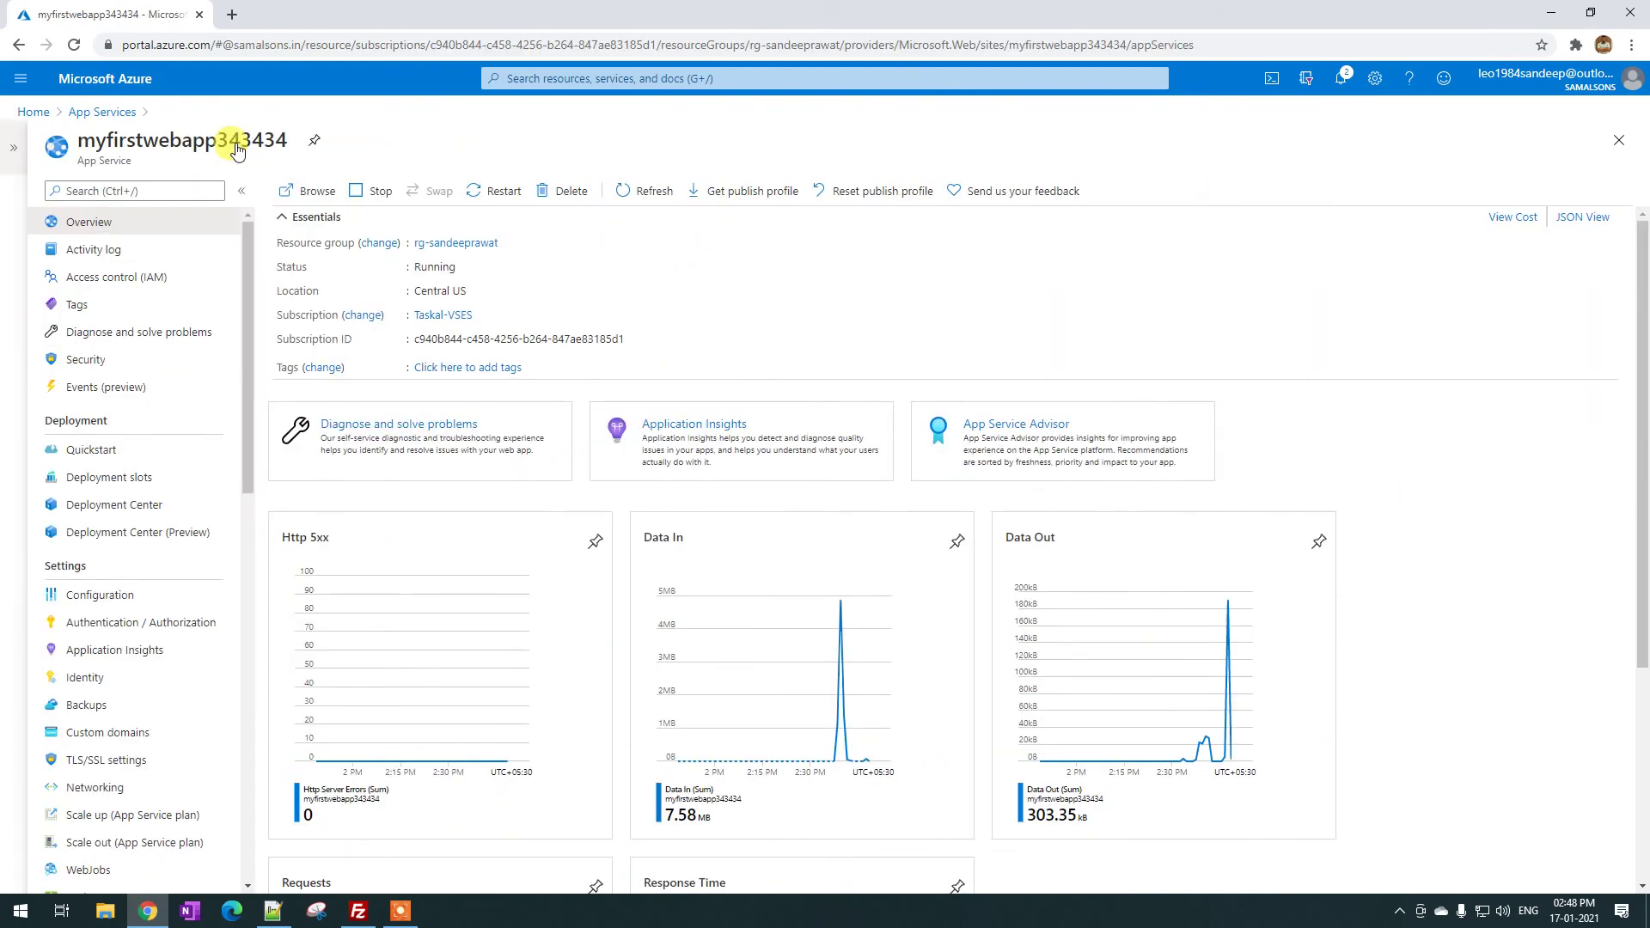
click(306, 195)
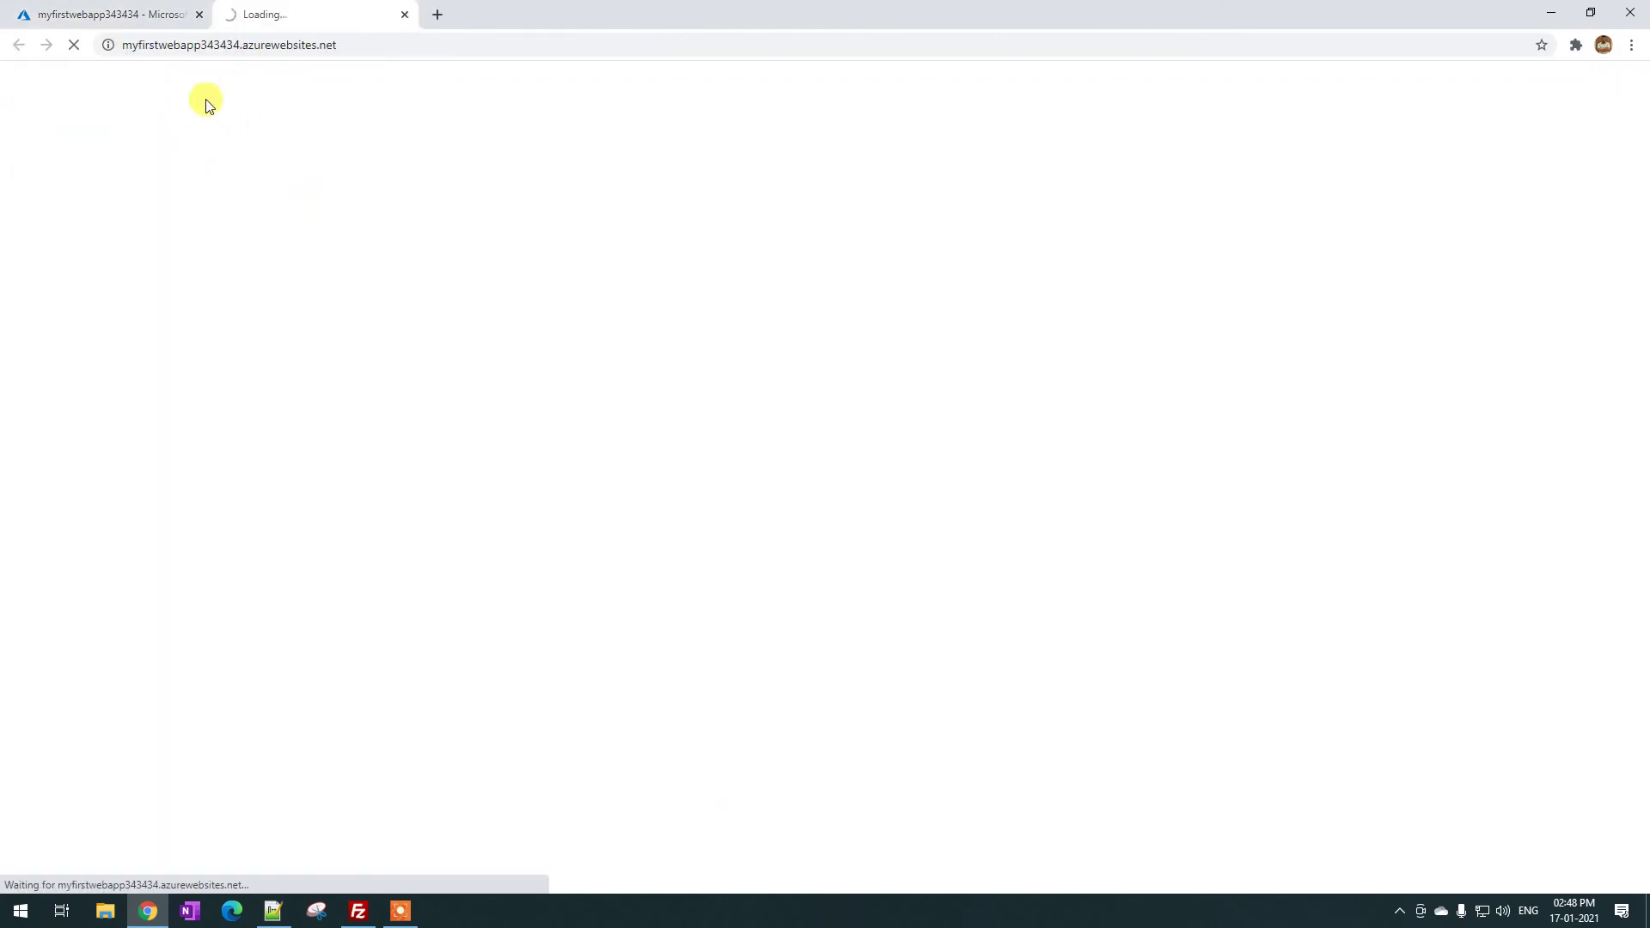
click(137, 21)
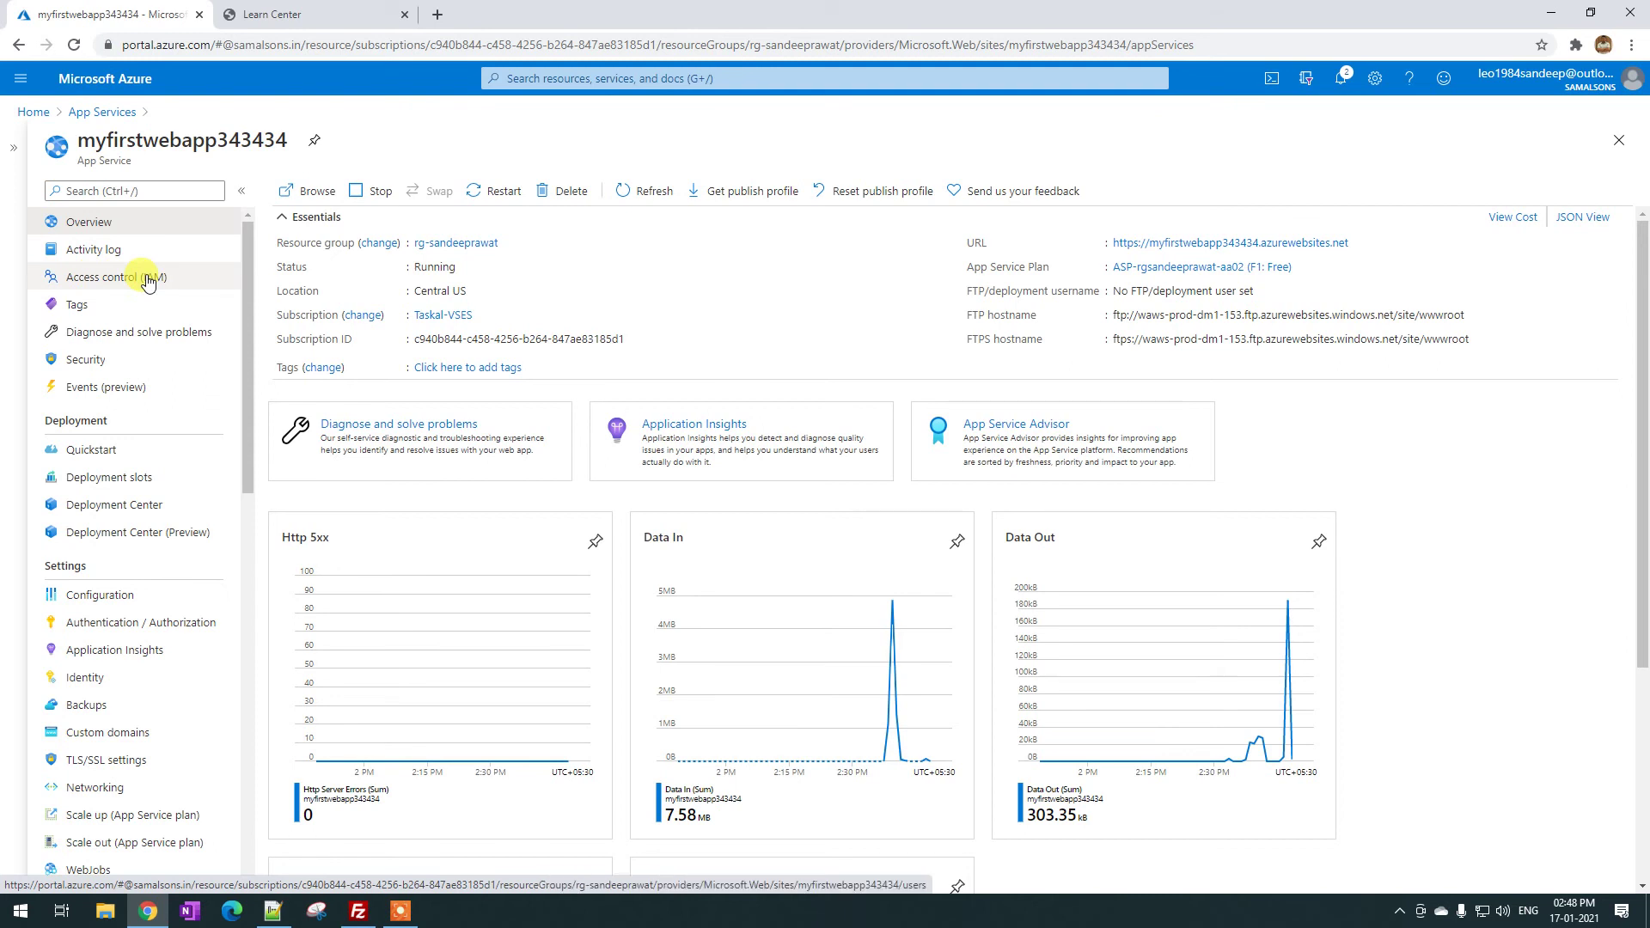
Review the app's problem diagnostics, deployment slots, and the source options in the Deployment Center
click(90, 335)
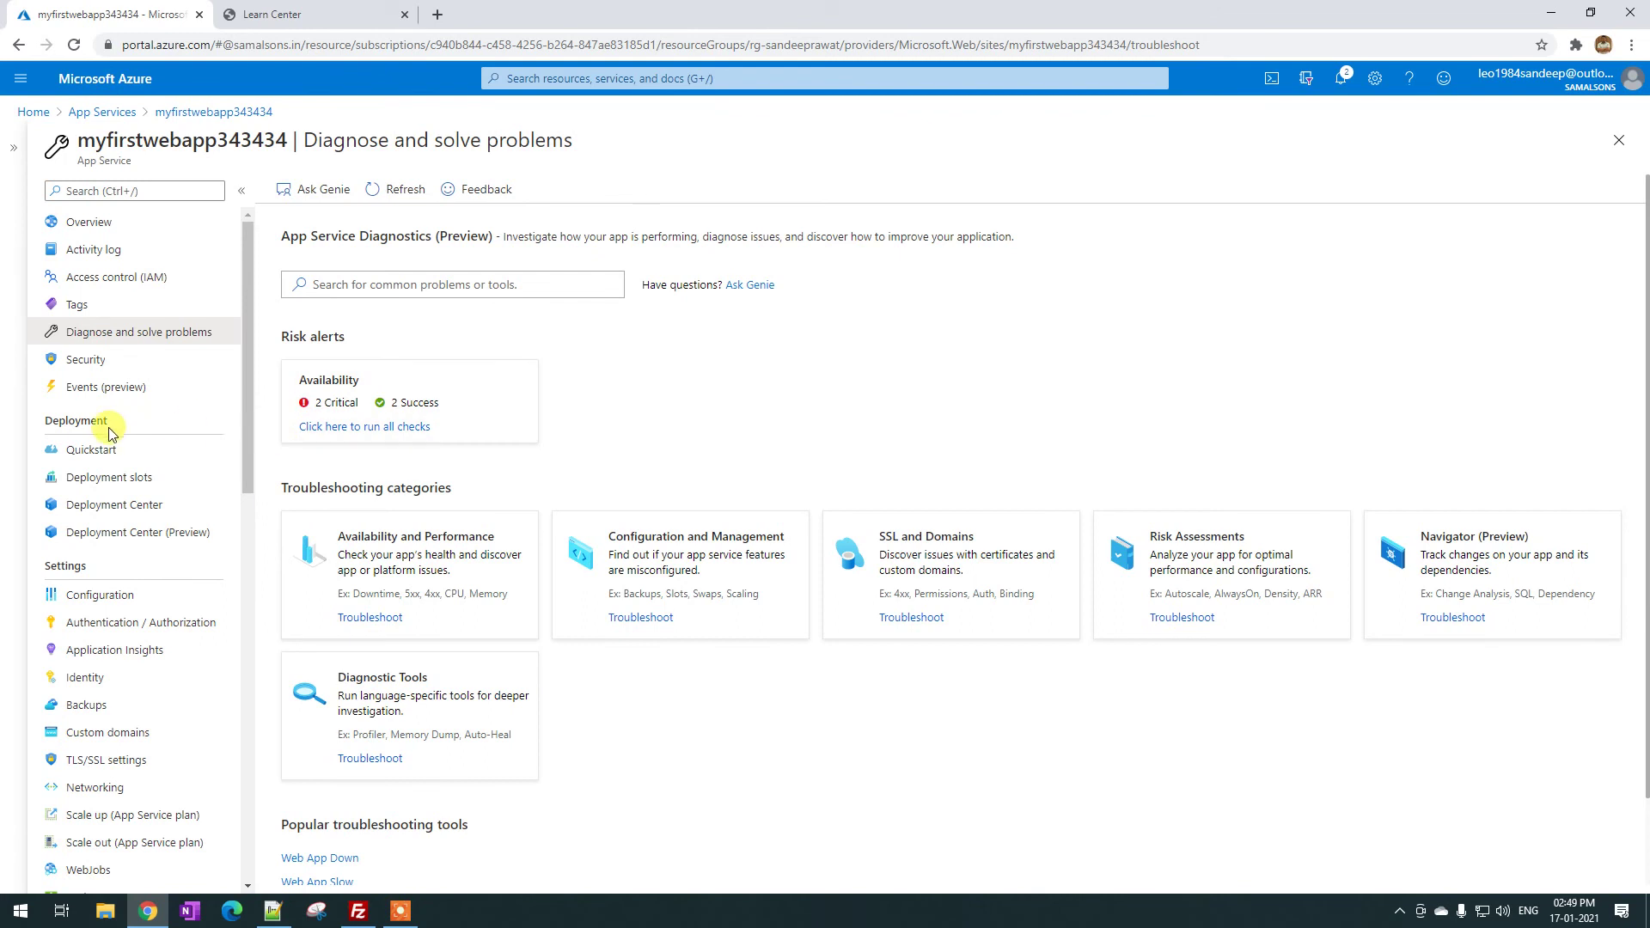
click(134, 484)
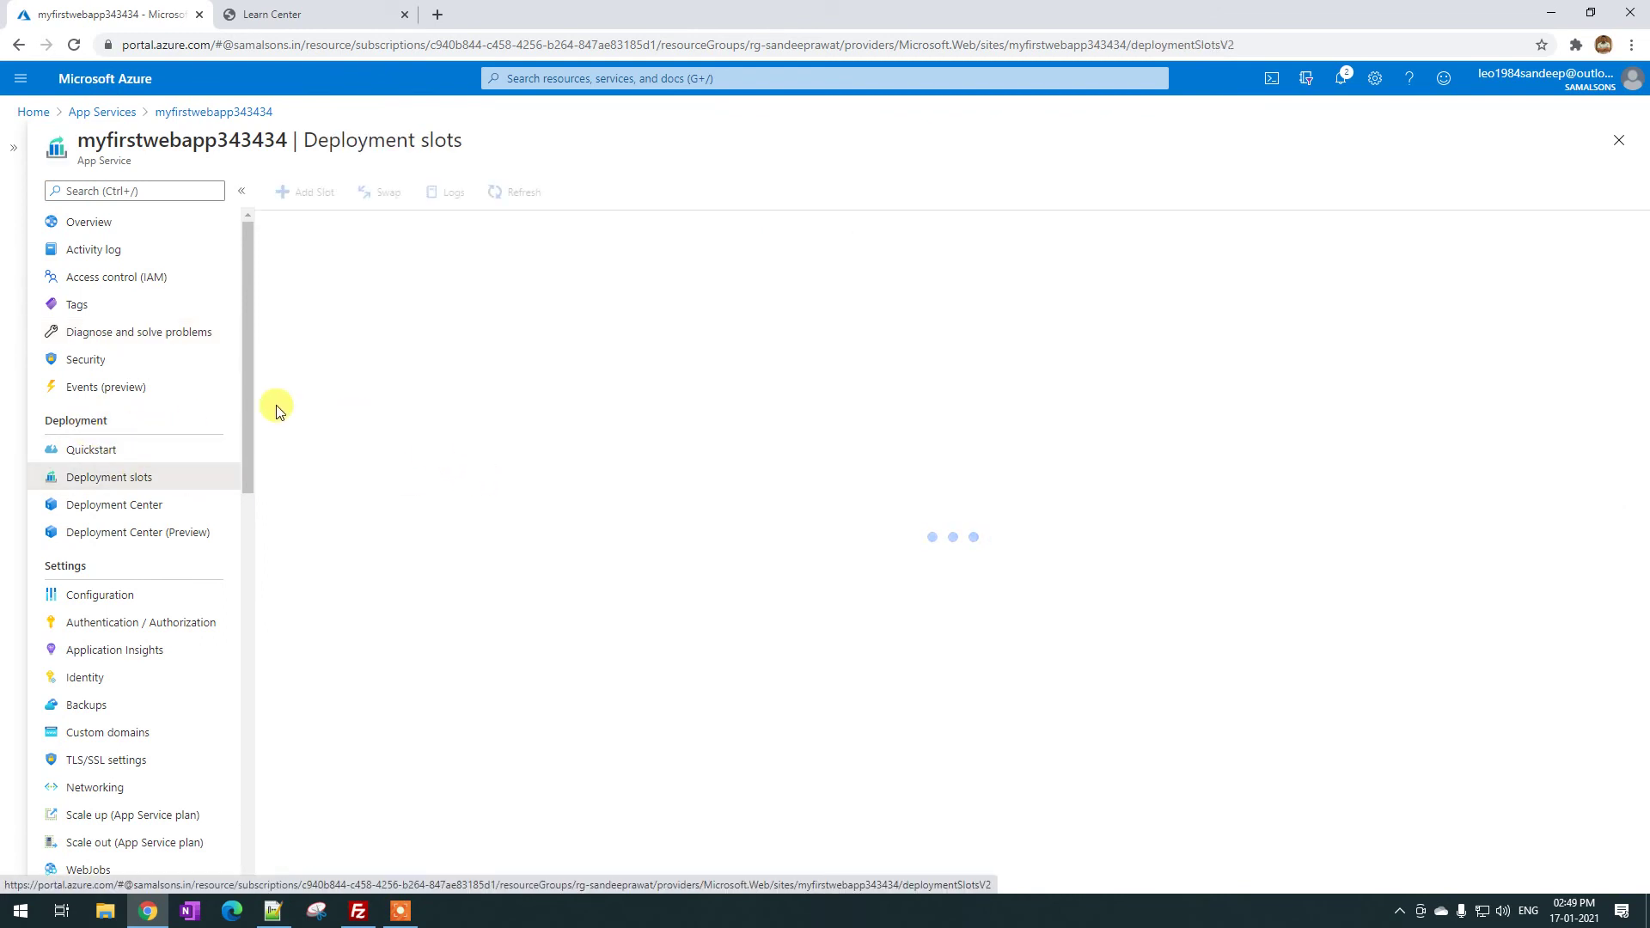
click(109, 511)
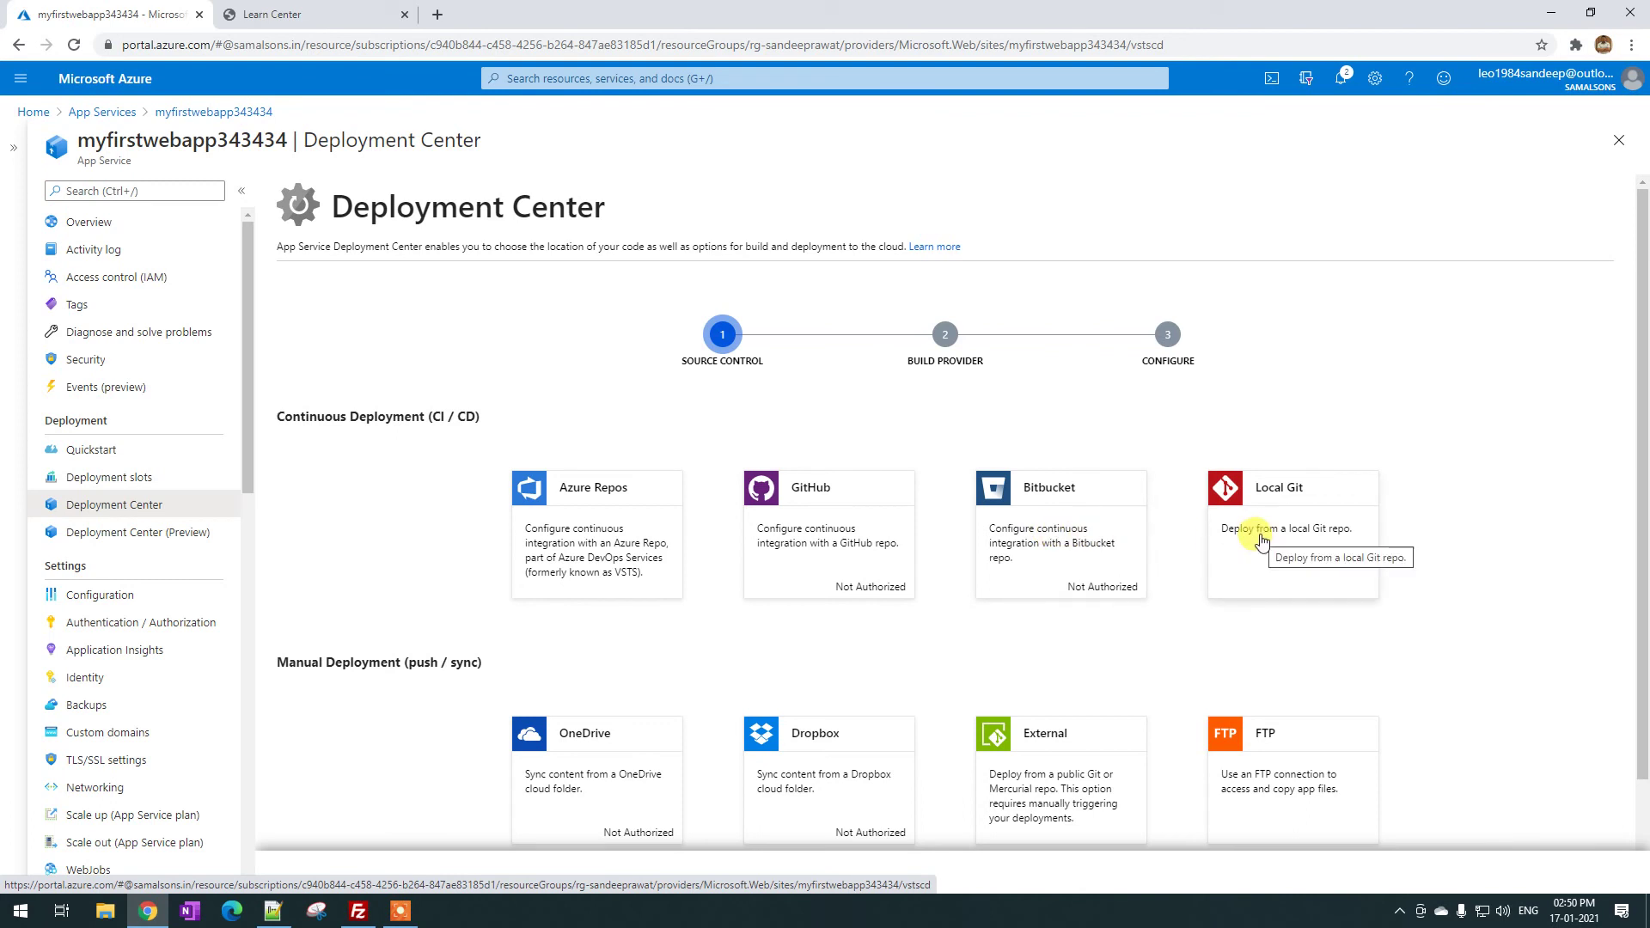
scroll(1261, 542, down, 2)
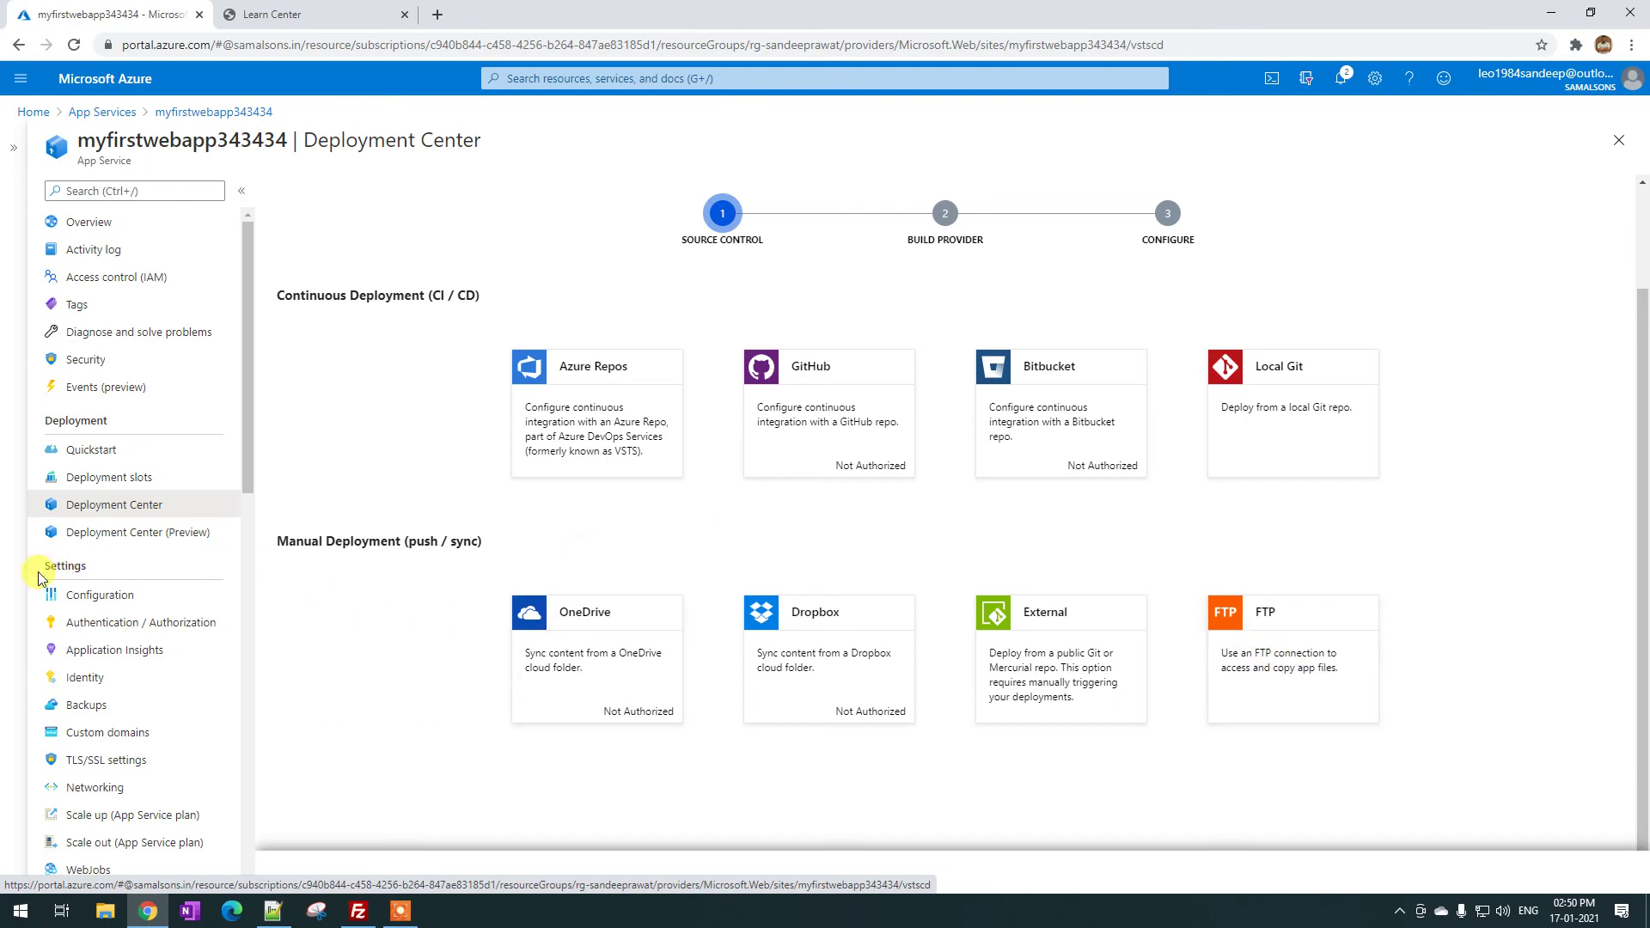
Examine the application settings and connection strings in the web app's configuration
click(86, 598)
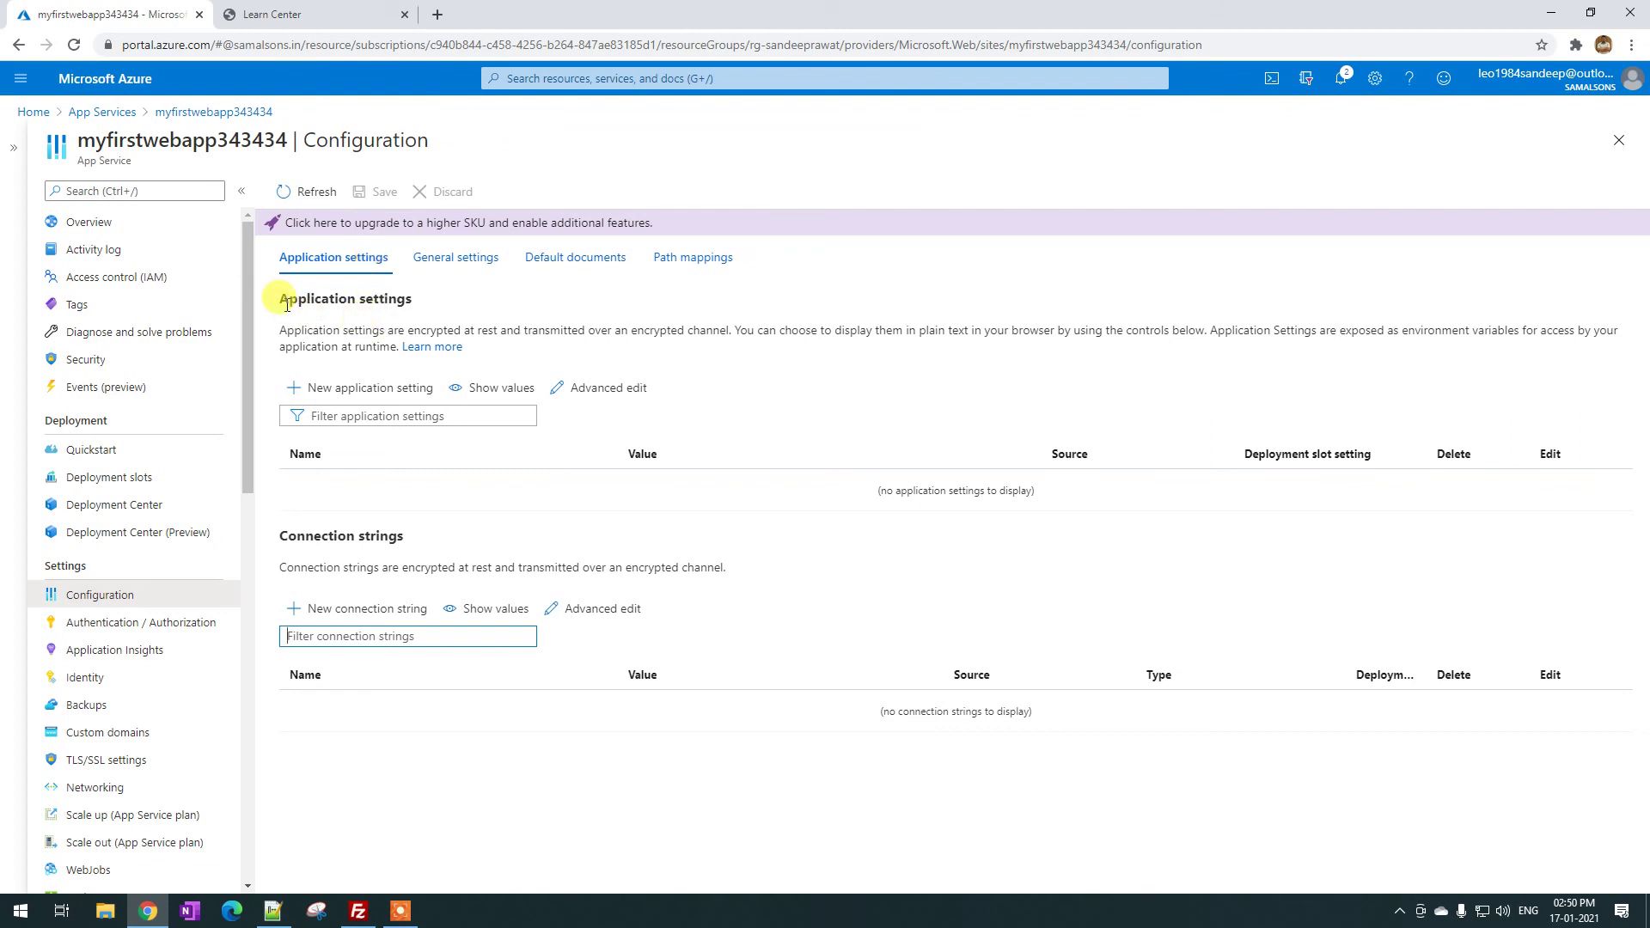
drag(290, 299, 413, 299)
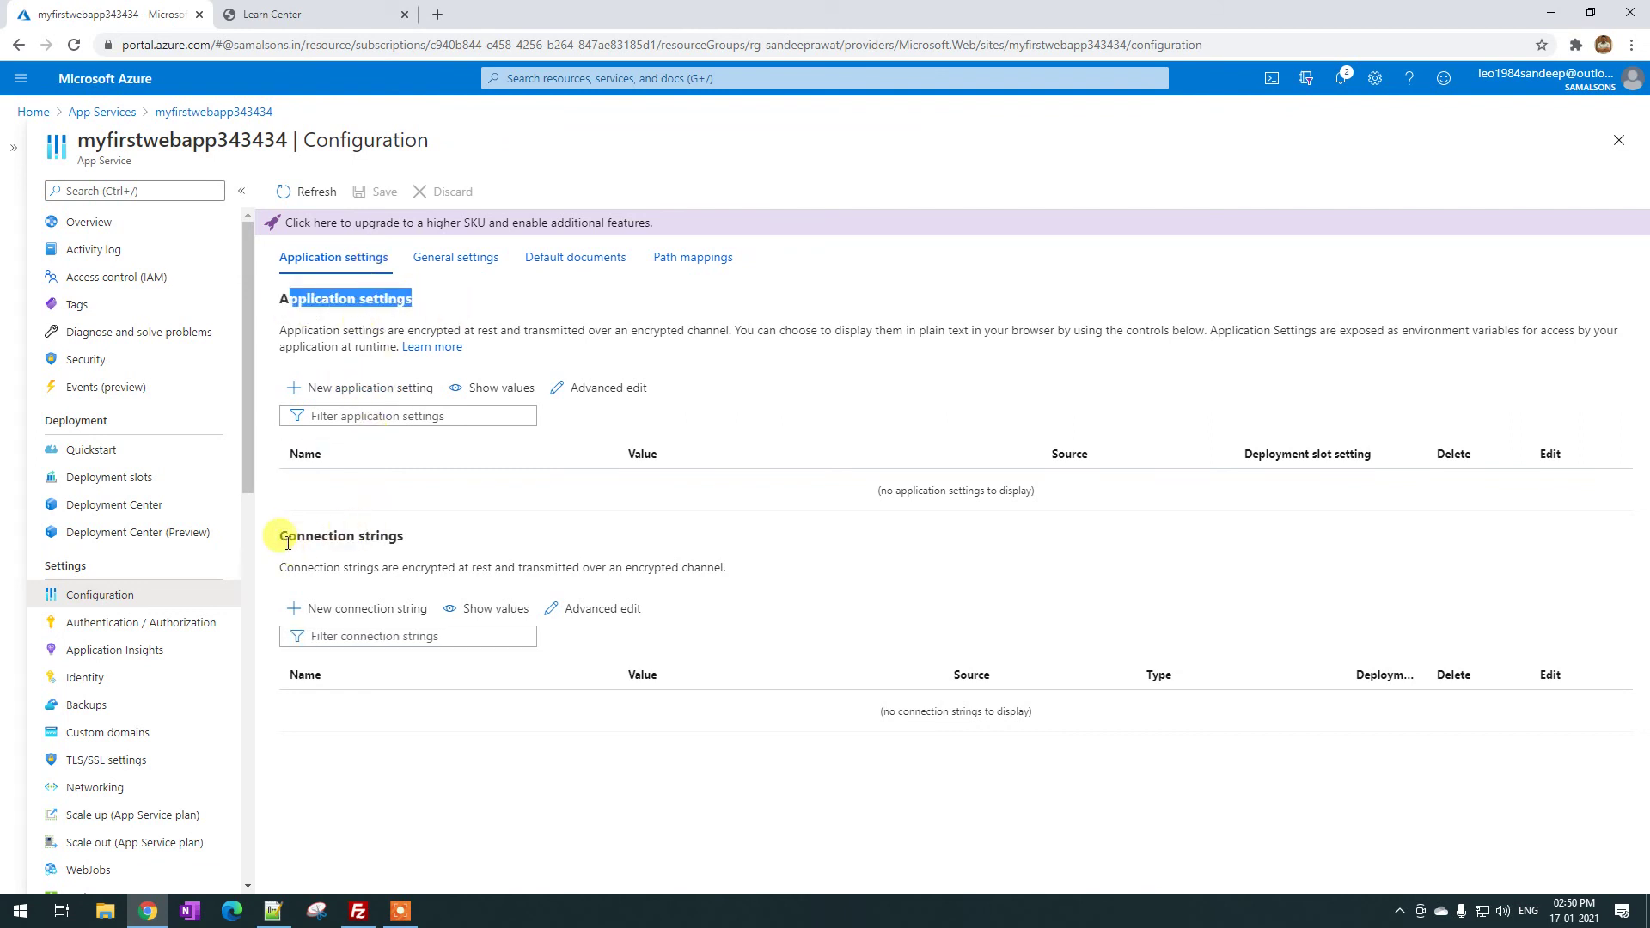
drag(289, 536, 421, 548)
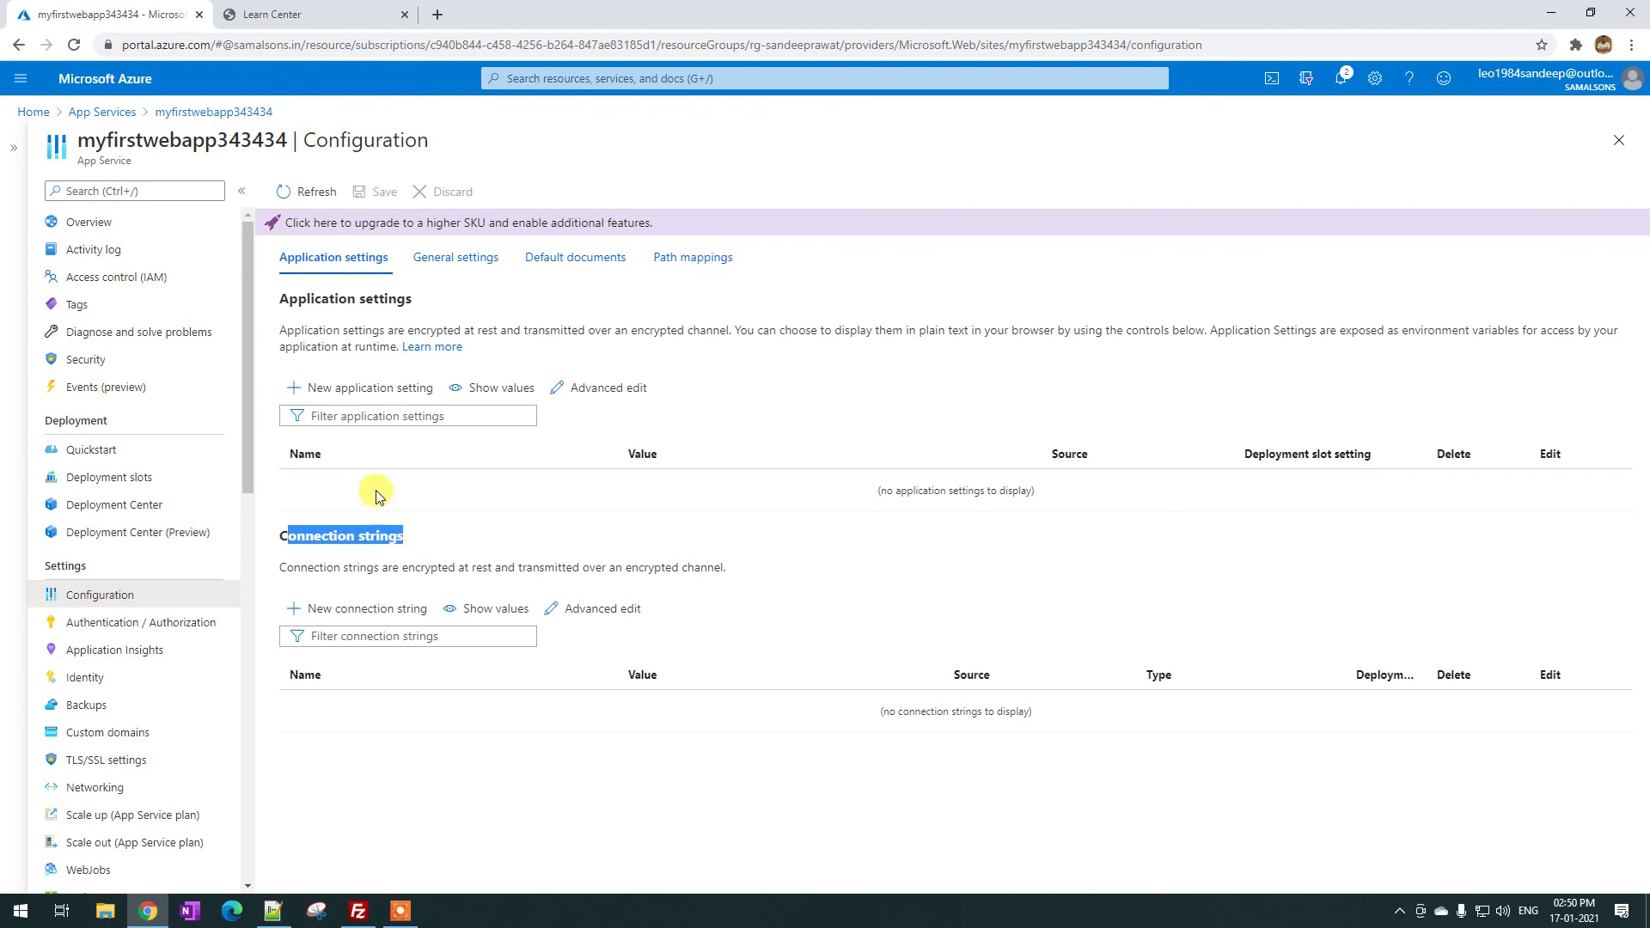
drag(290, 299, 430, 306)
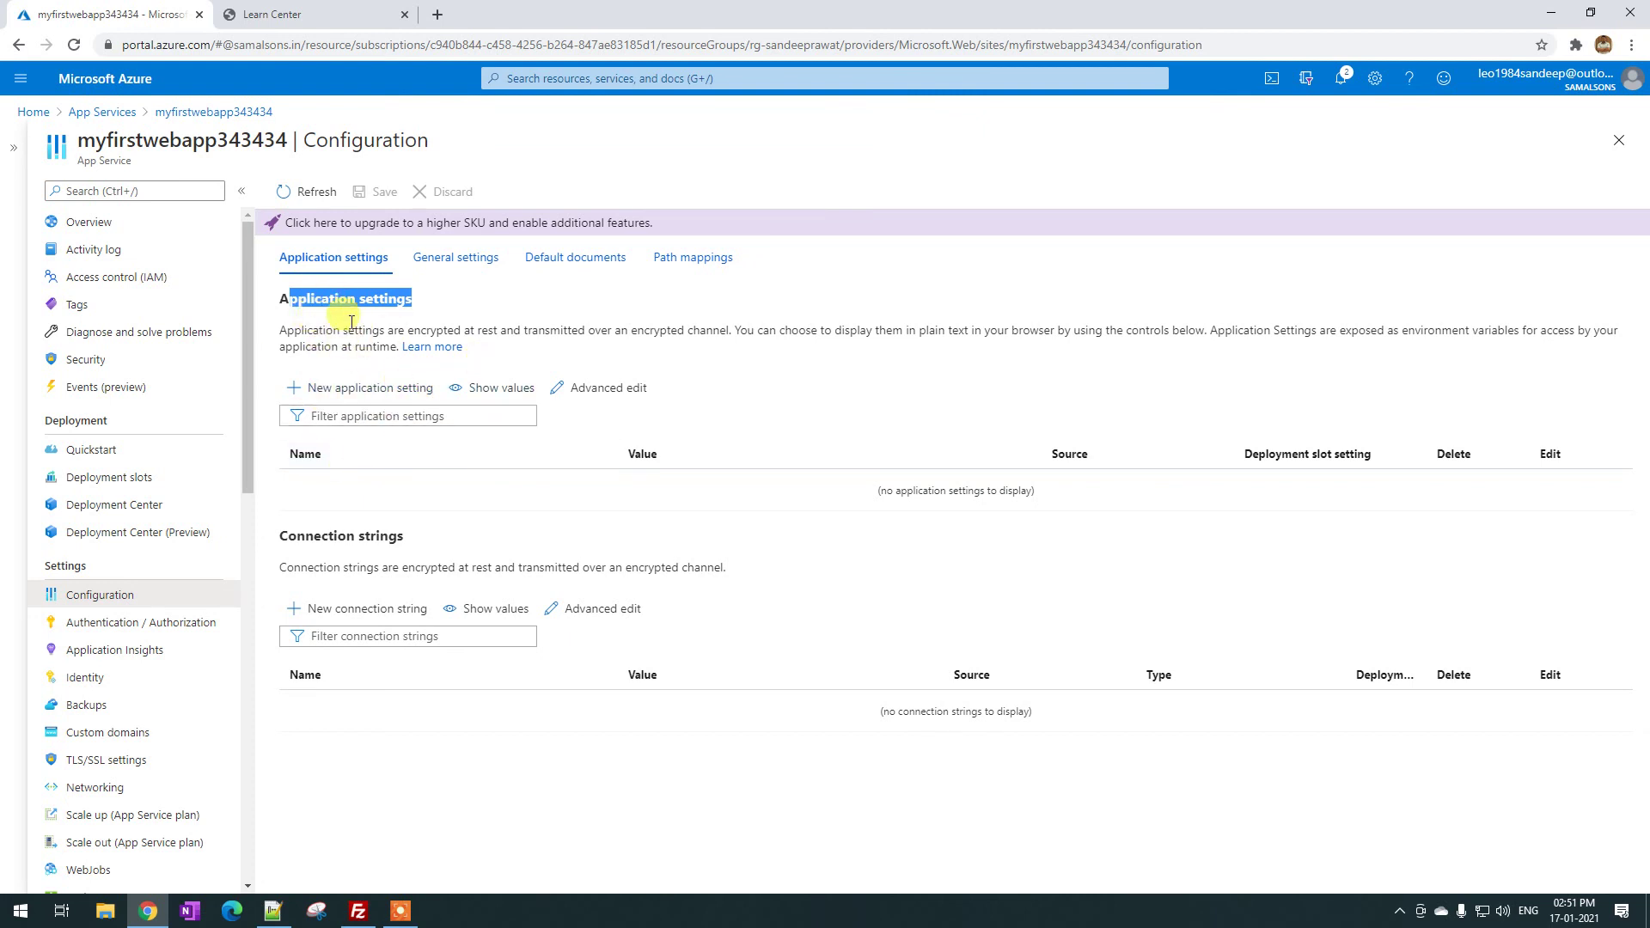
drag(290, 534, 465, 568)
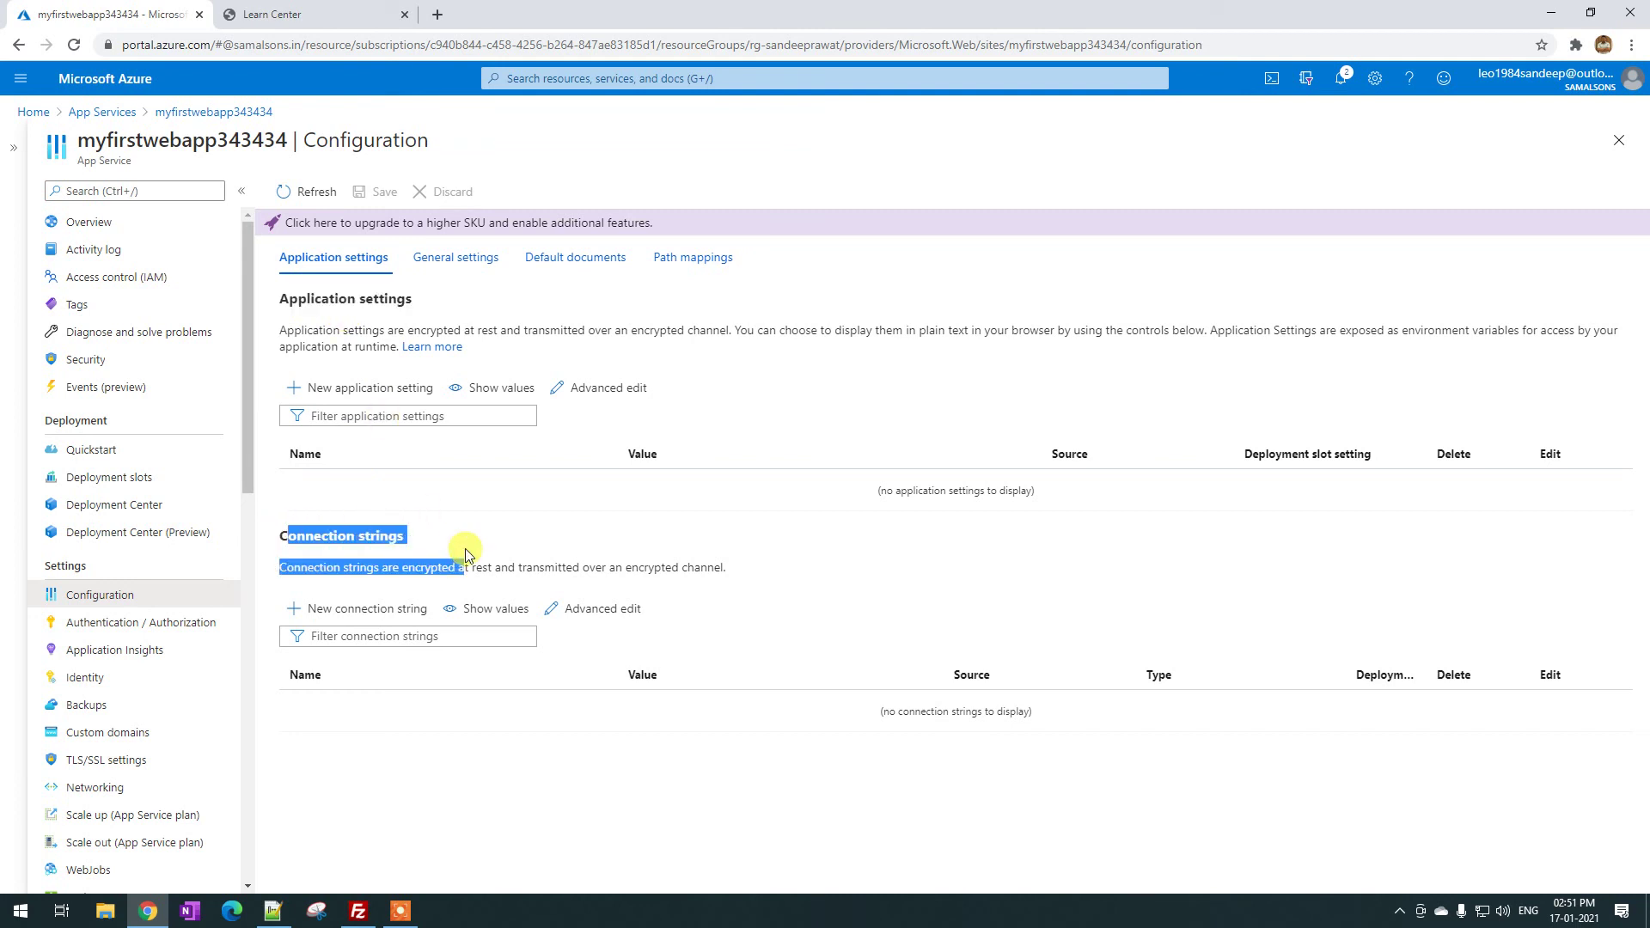
click(350, 553)
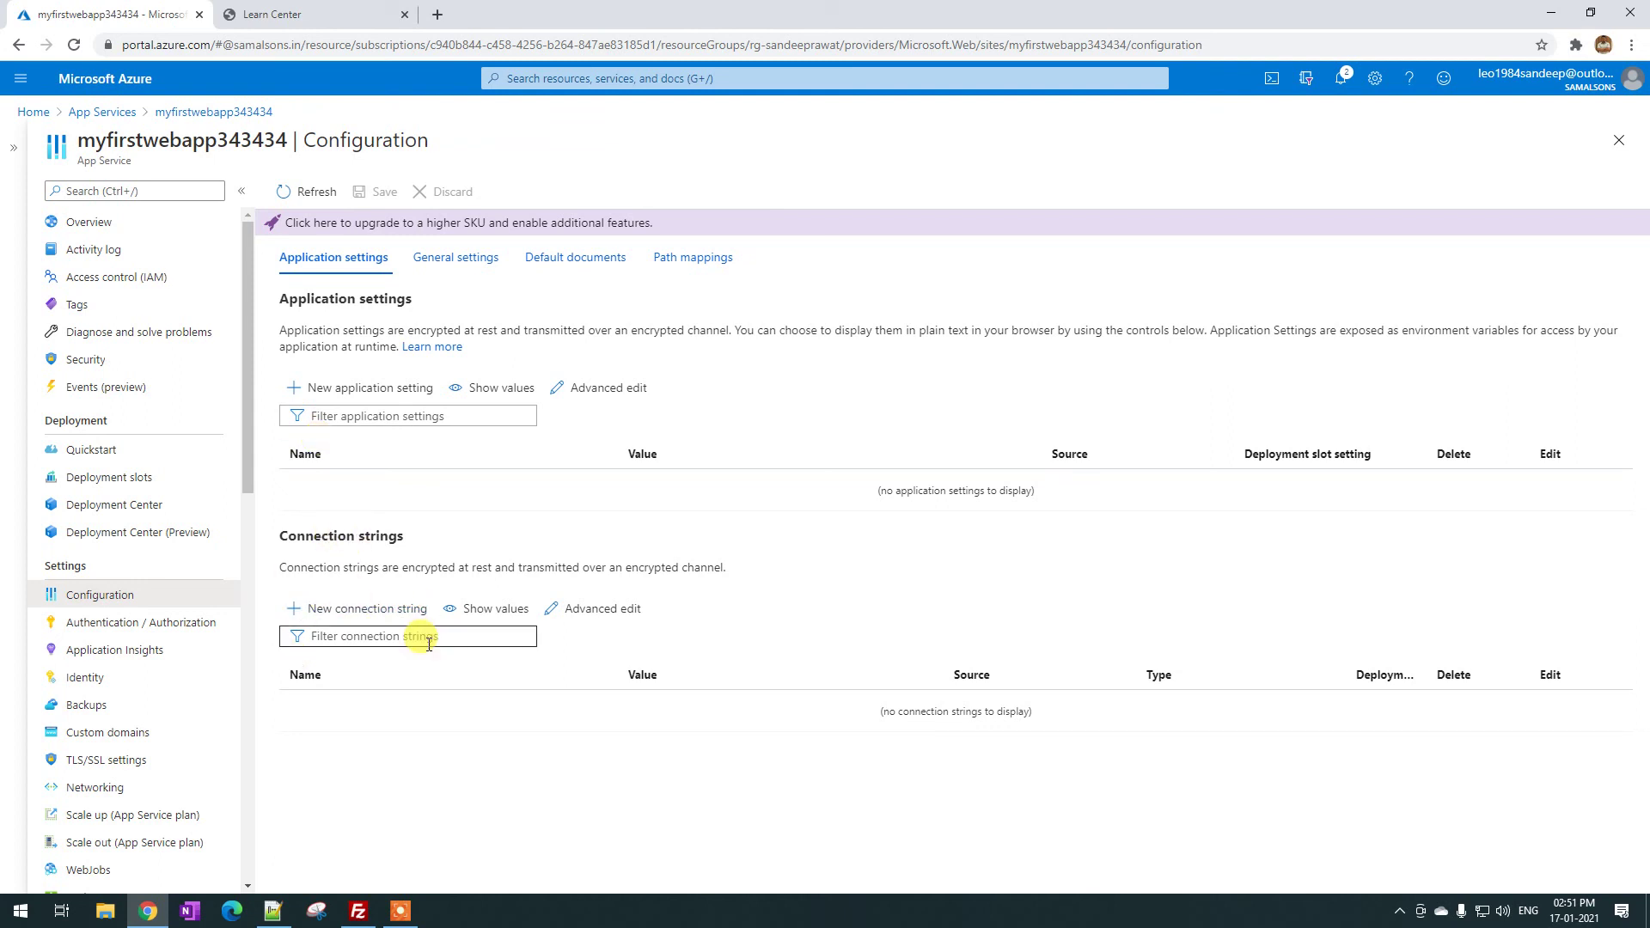
Examine the available stack and .NET Framework version options in the configuration's general settings
click(468, 262)
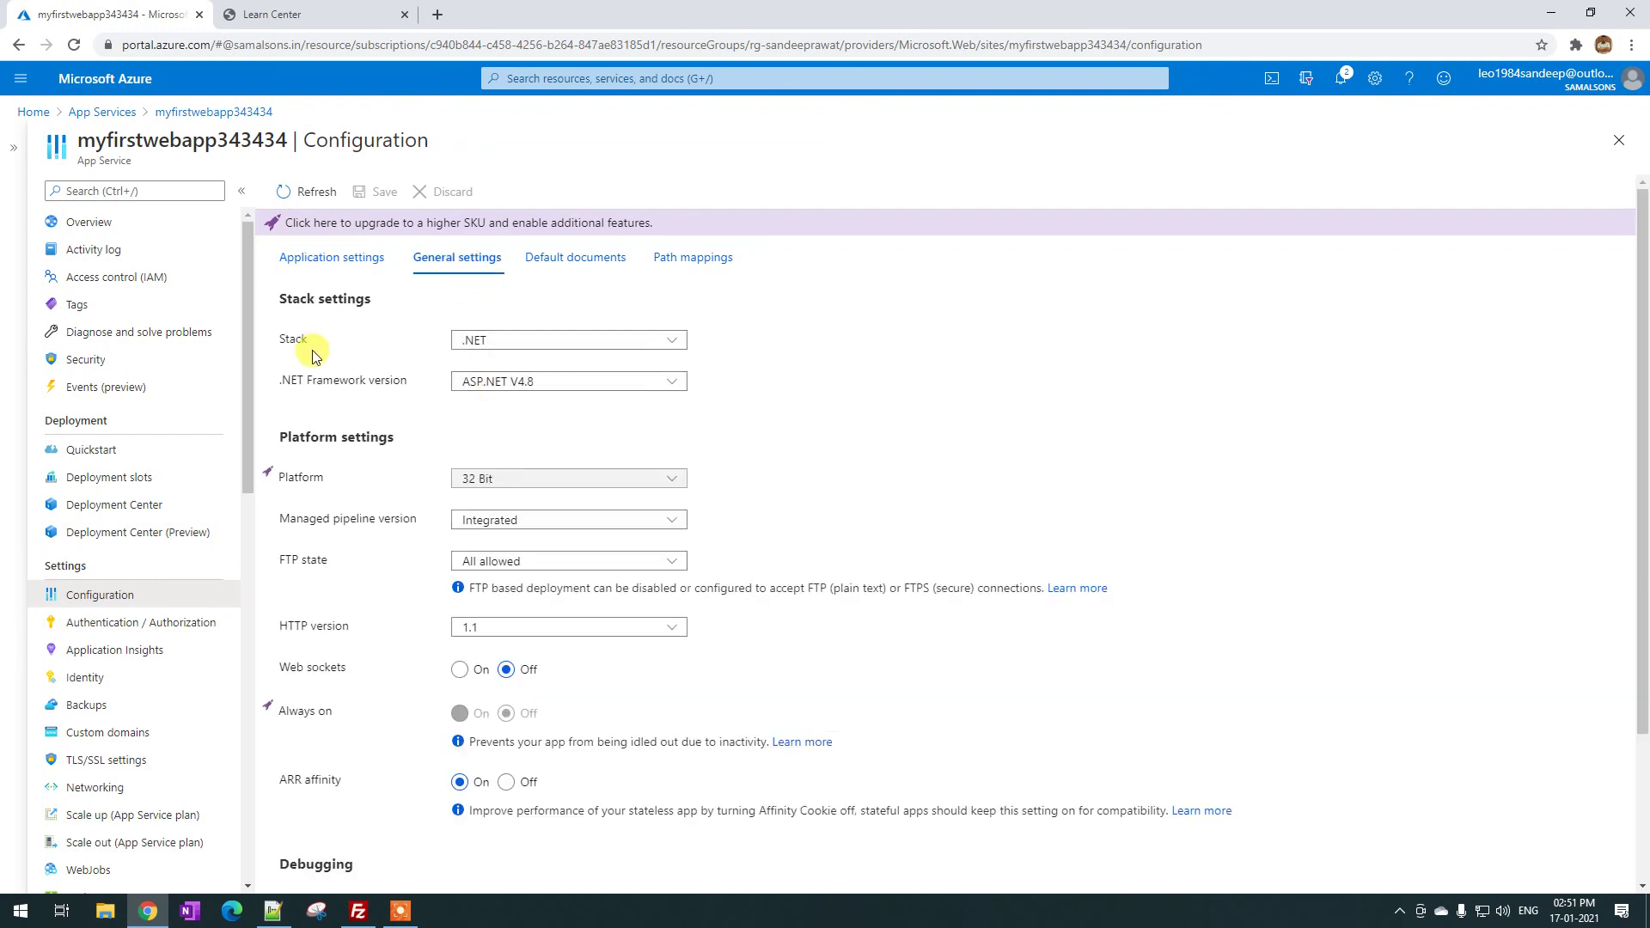
click(513, 343)
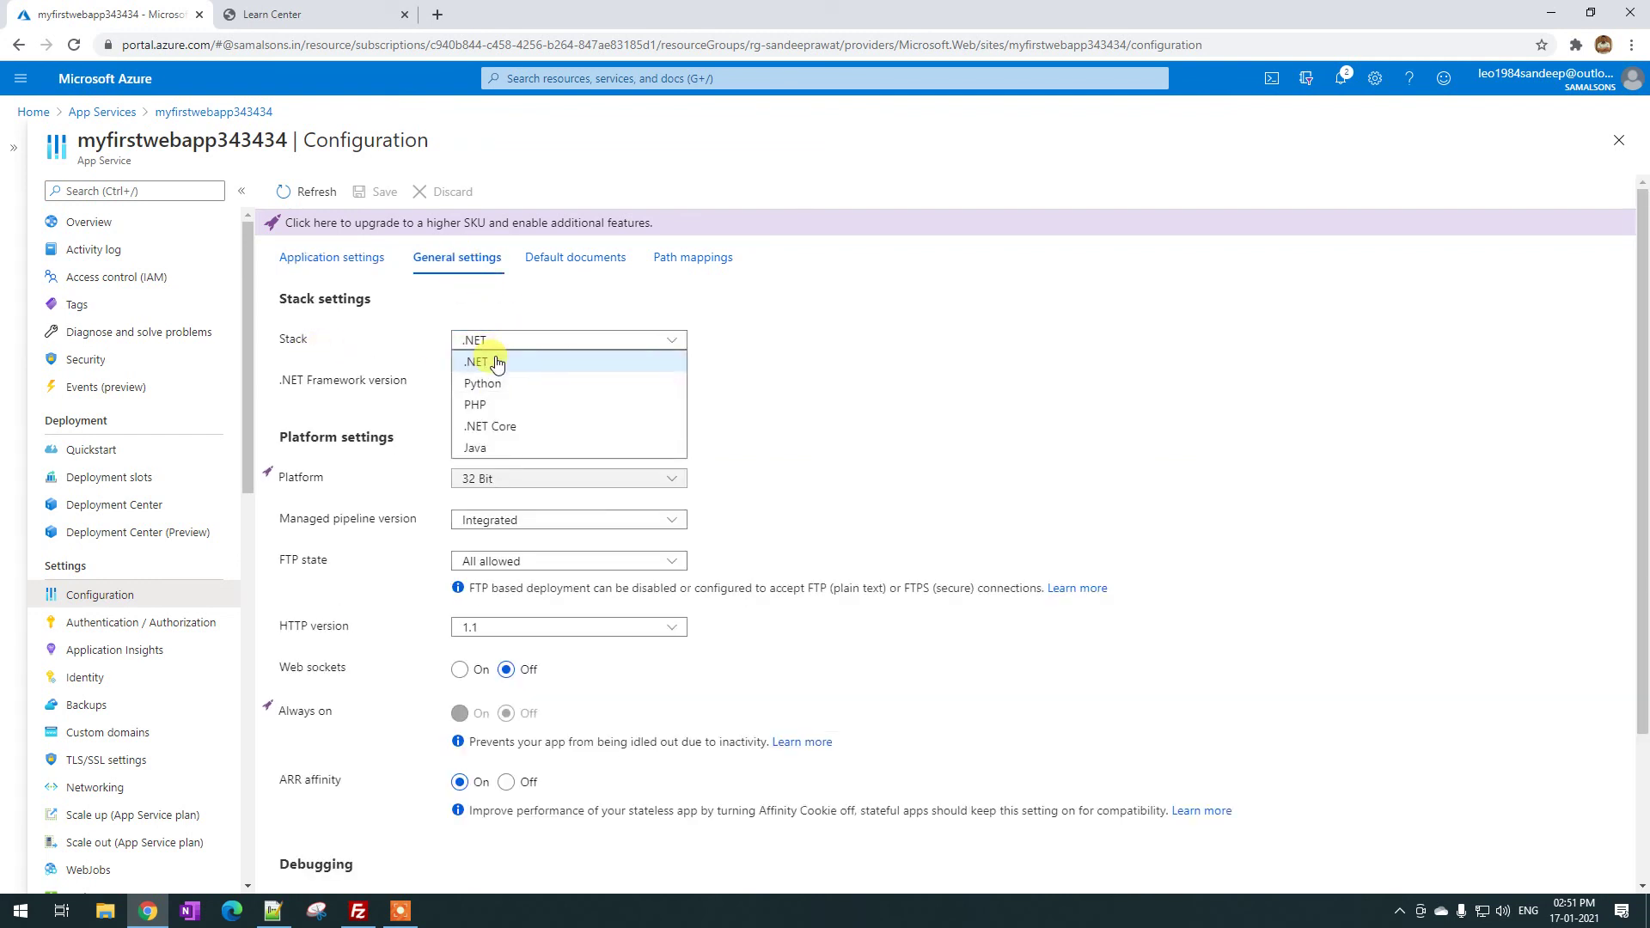
click(496, 359)
click(497, 343)
click(820, 409)
click(568, 382)
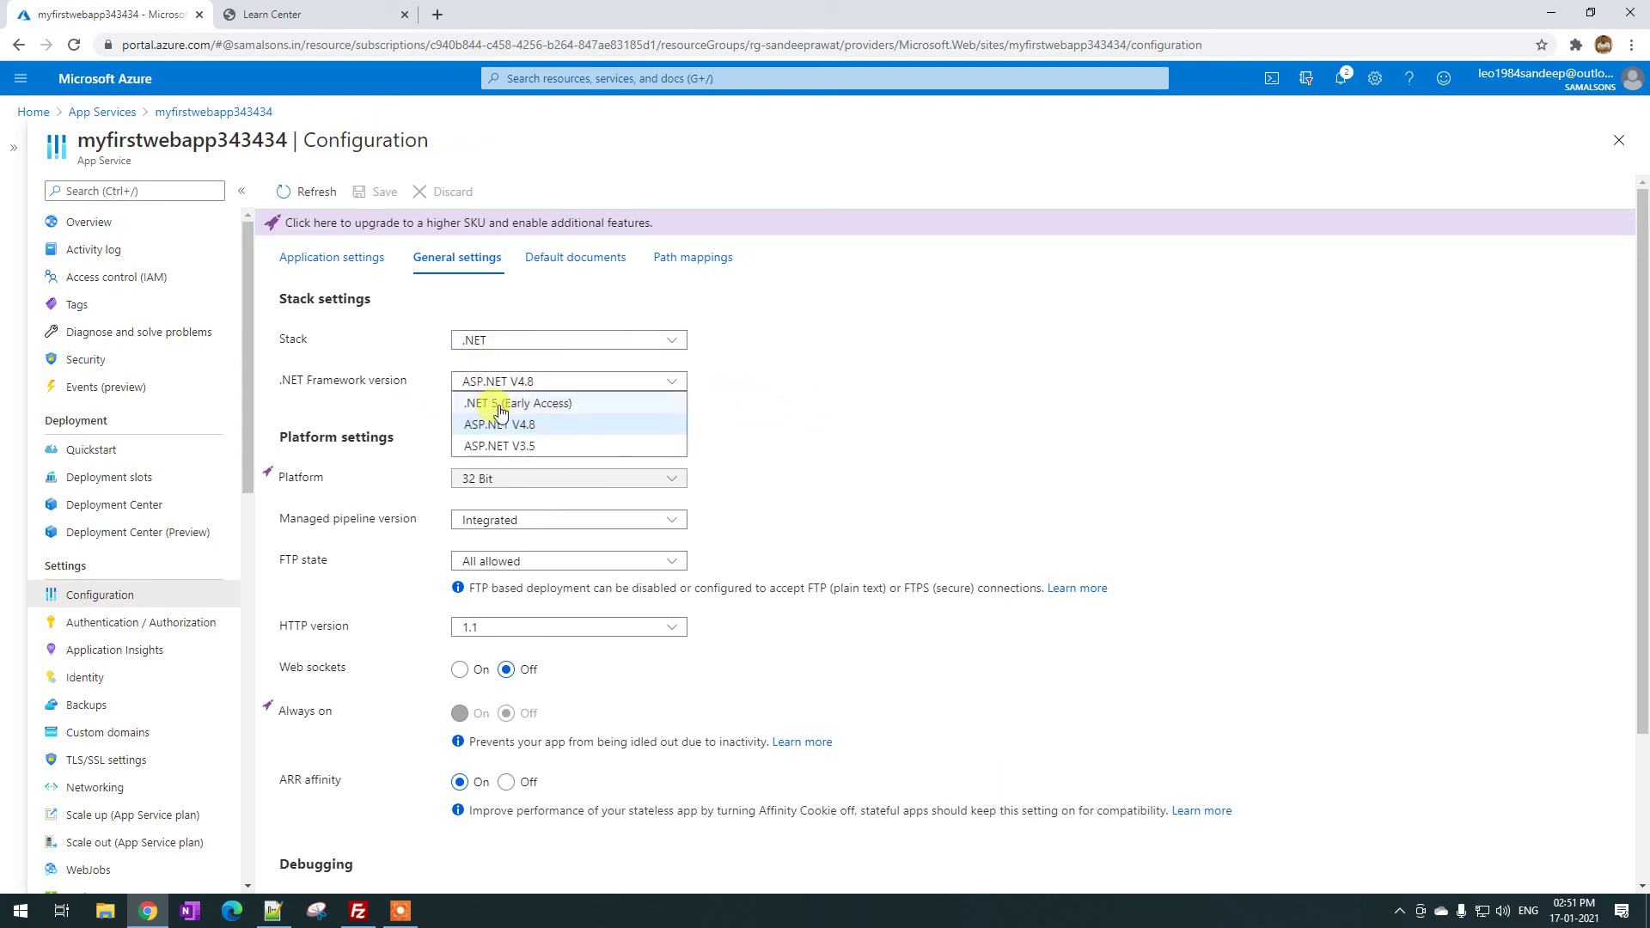
click(911, 423)
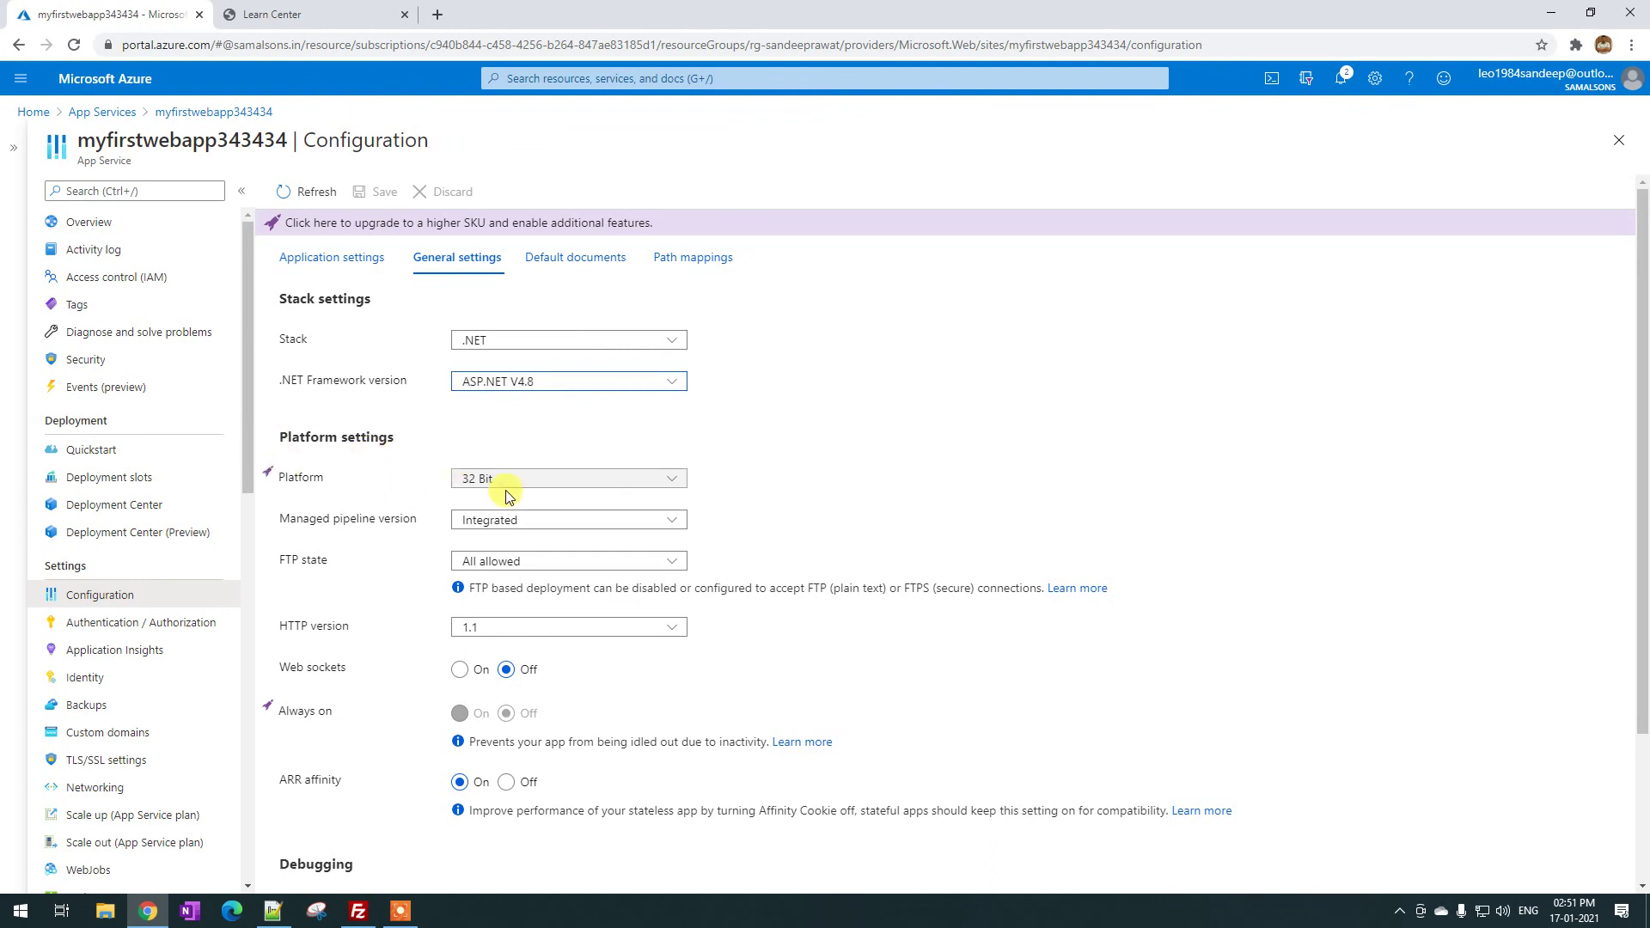
Check the platform bitness and managed pipeline version choices under the platform settings
click(603, 479)
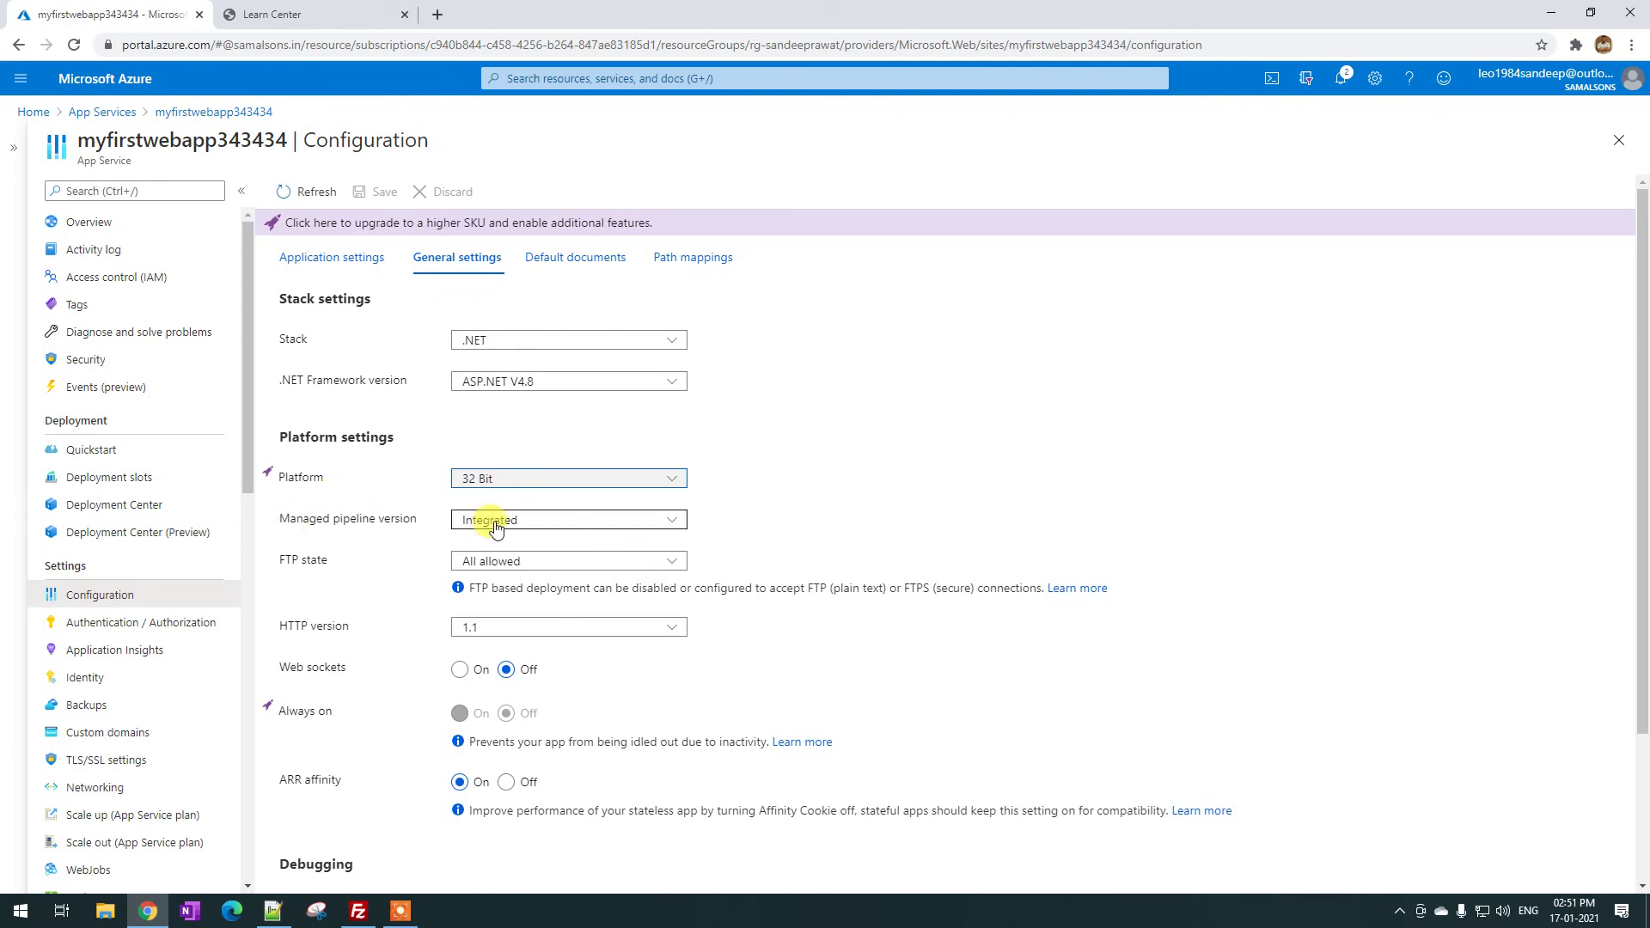
click(540, 521)
click(535, 543)
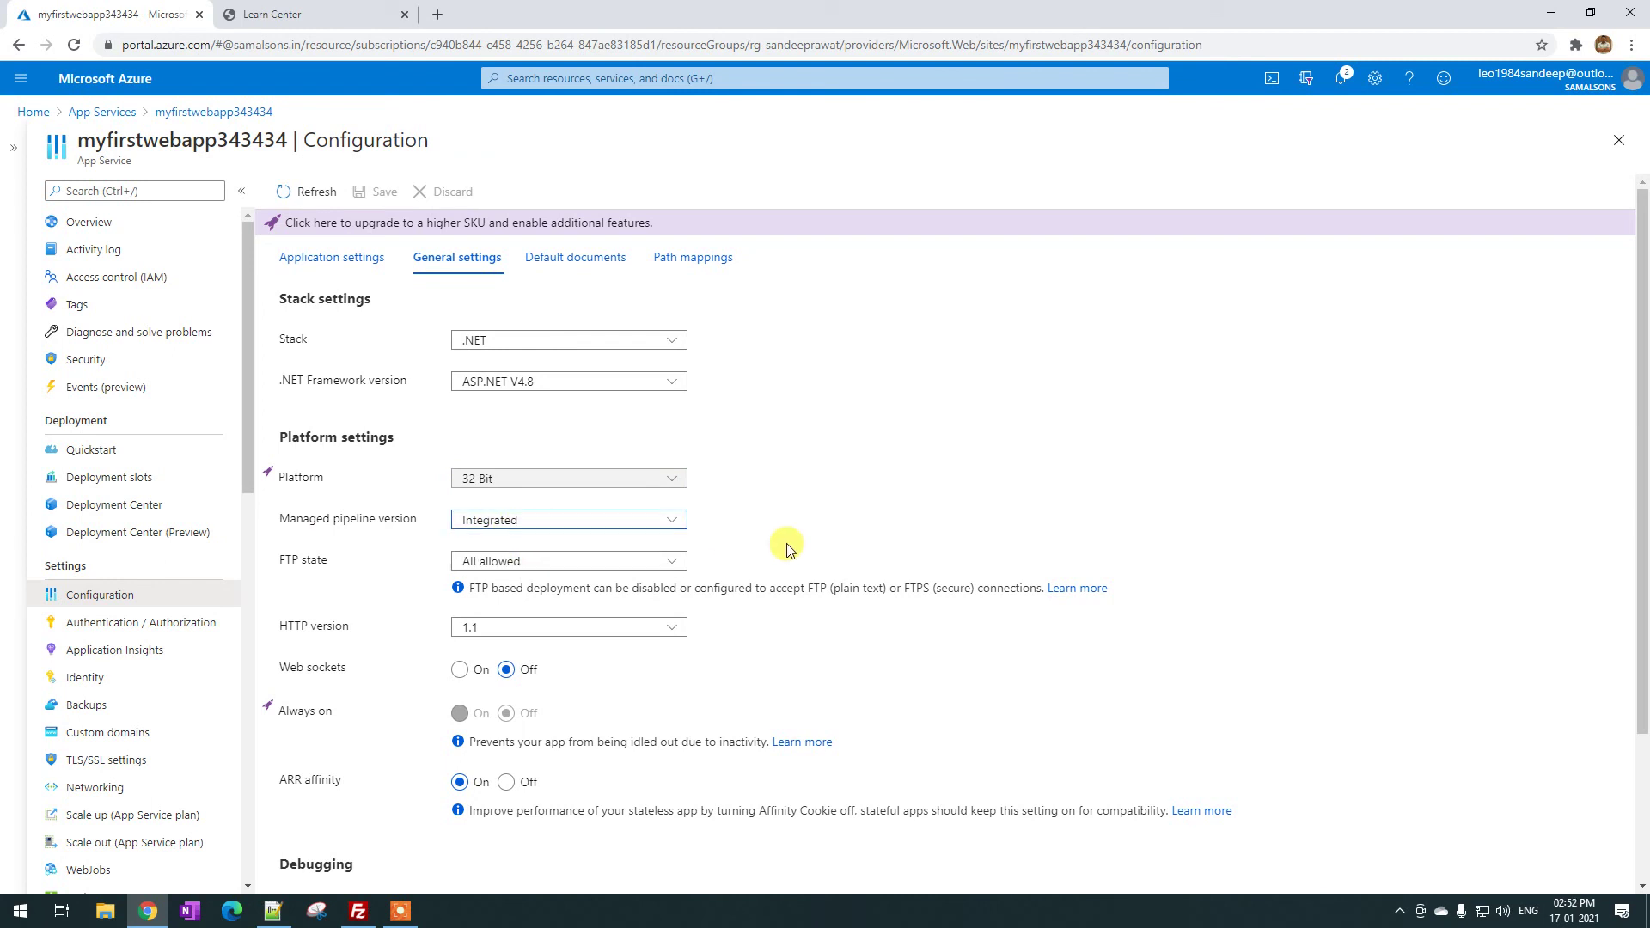
Turn on remote debugging in the general settings and check the incoming client certificate options
scroll(382, 563, down, 1)
scroll(386, 572, down, 2)
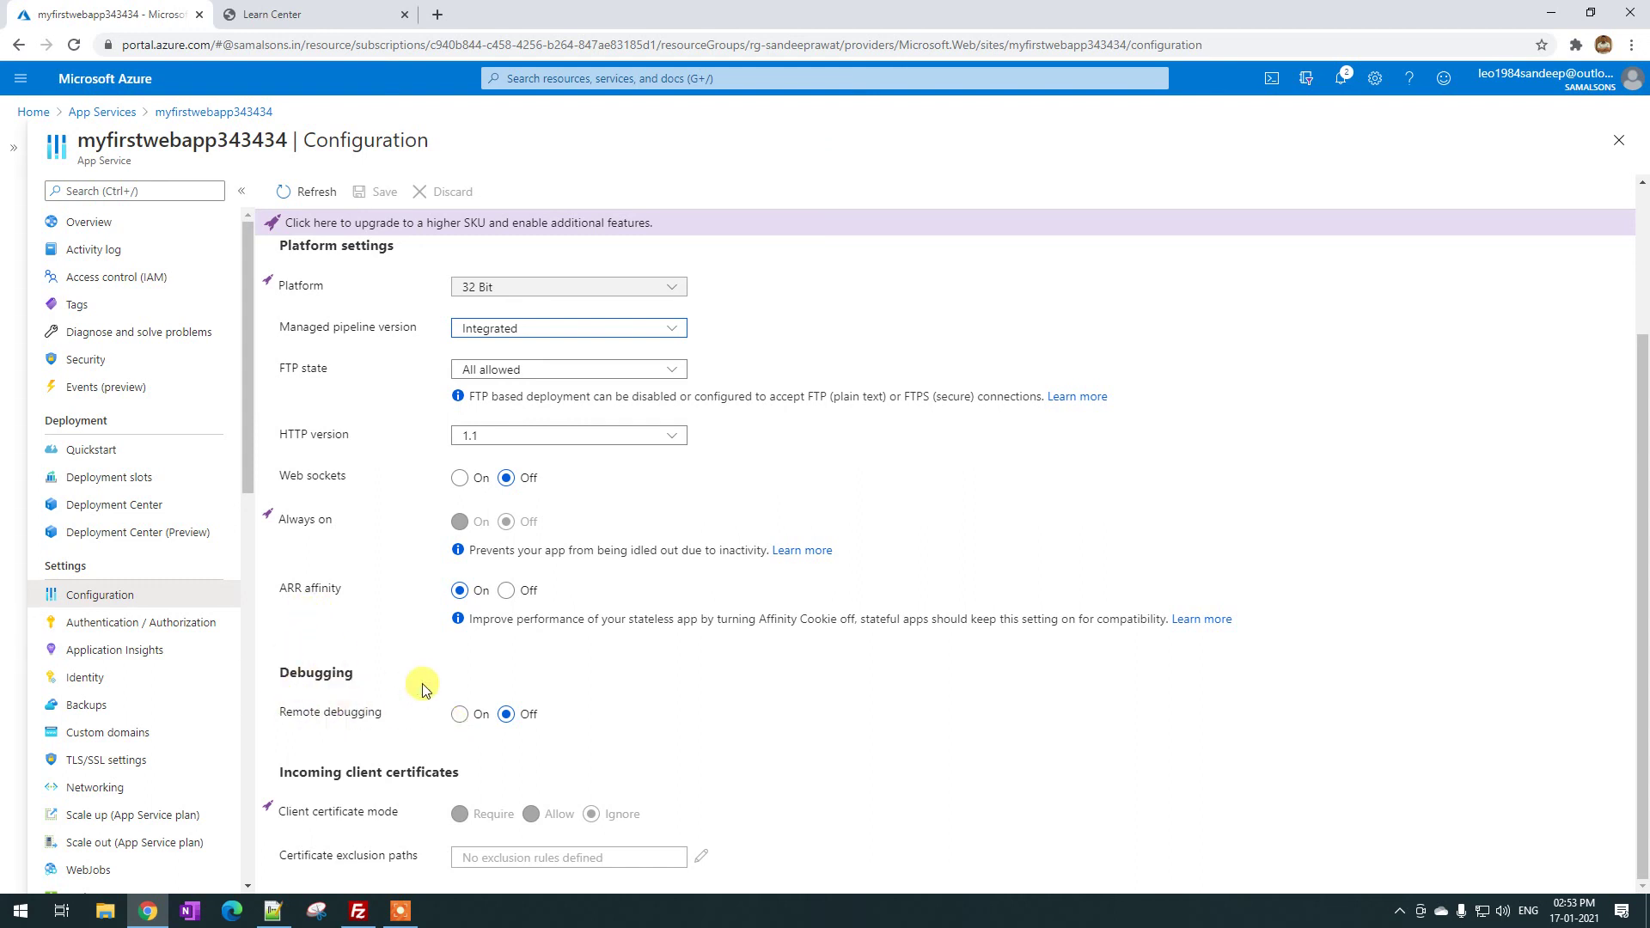
click(460, 716)
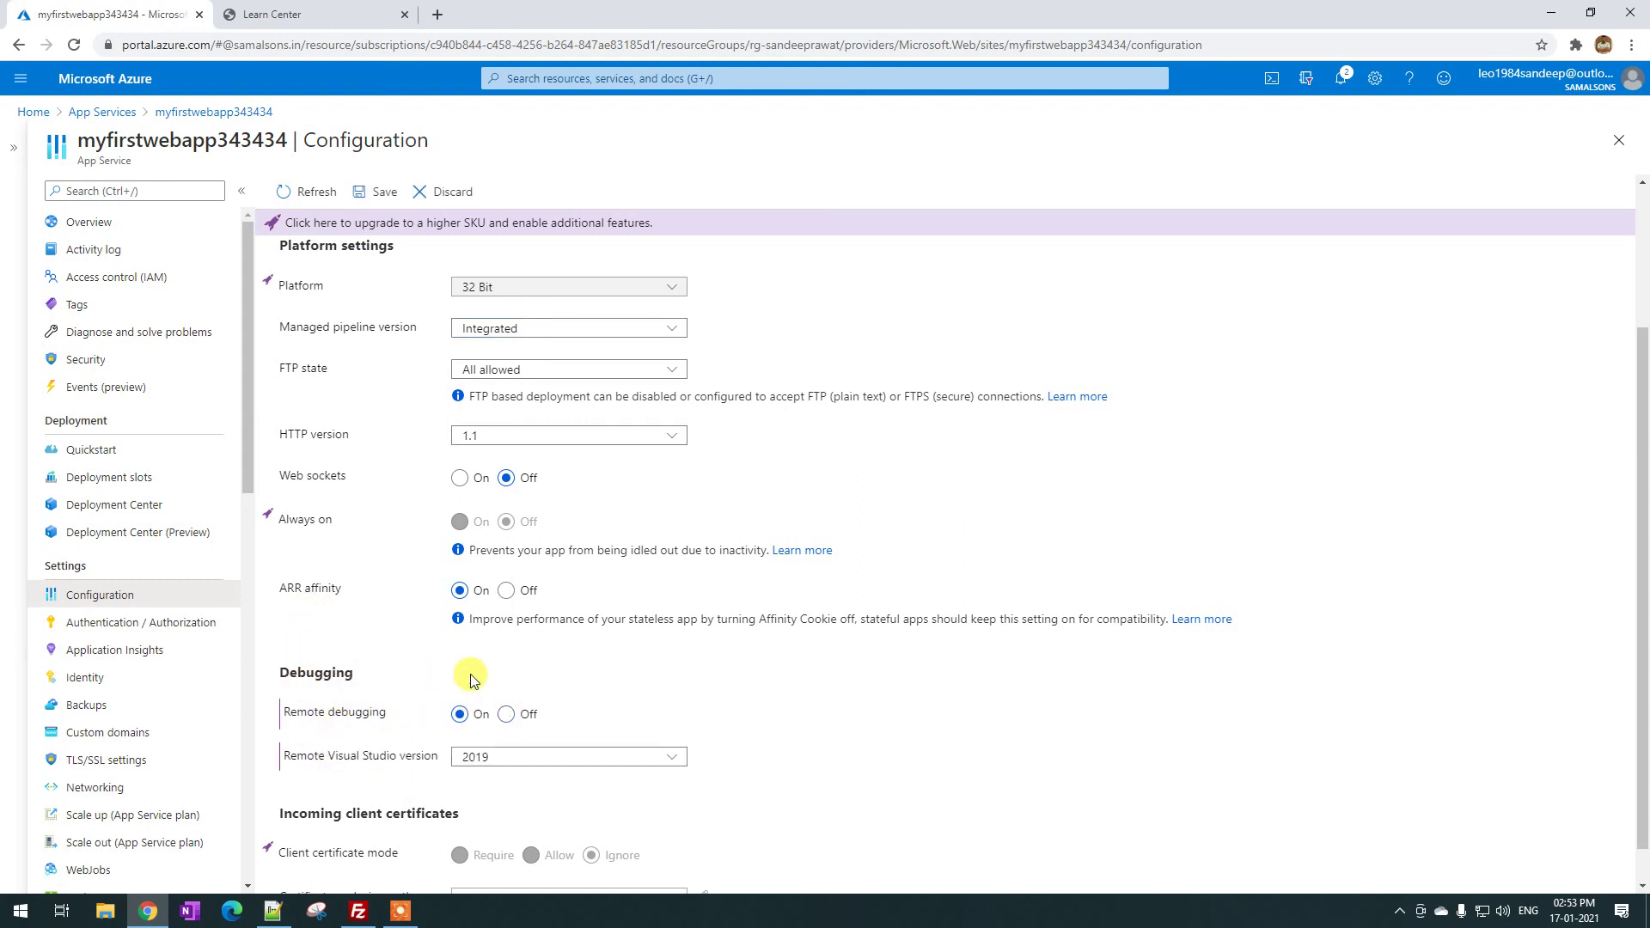
scroll(471, 681, down, 1)
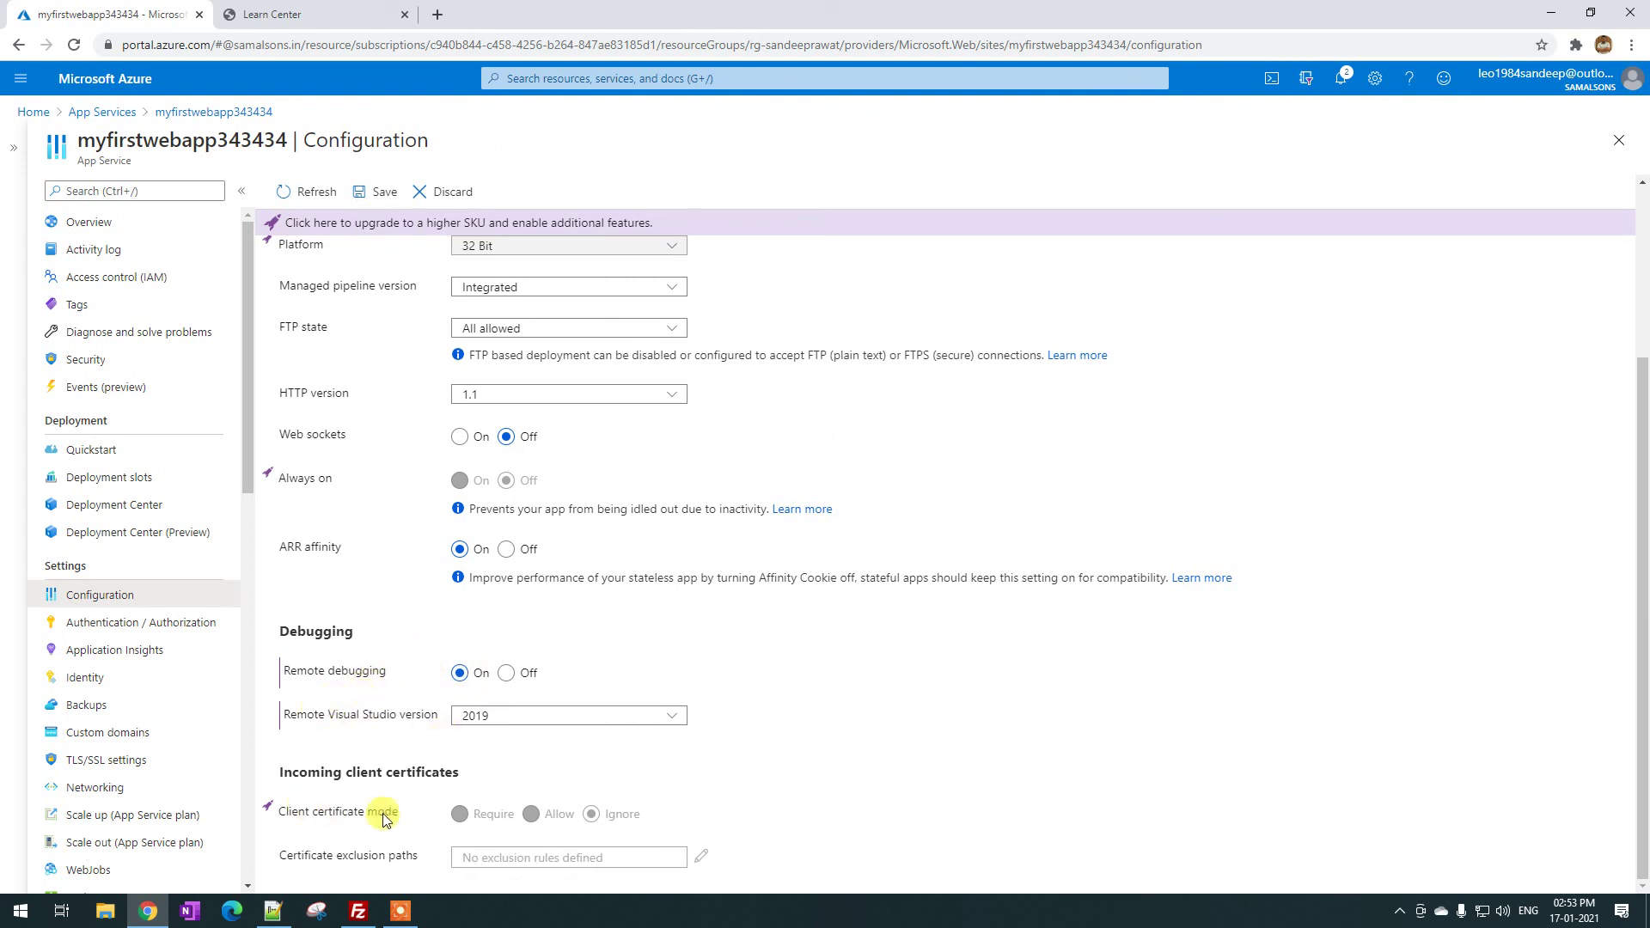
scroll(384, 819, up, 3)
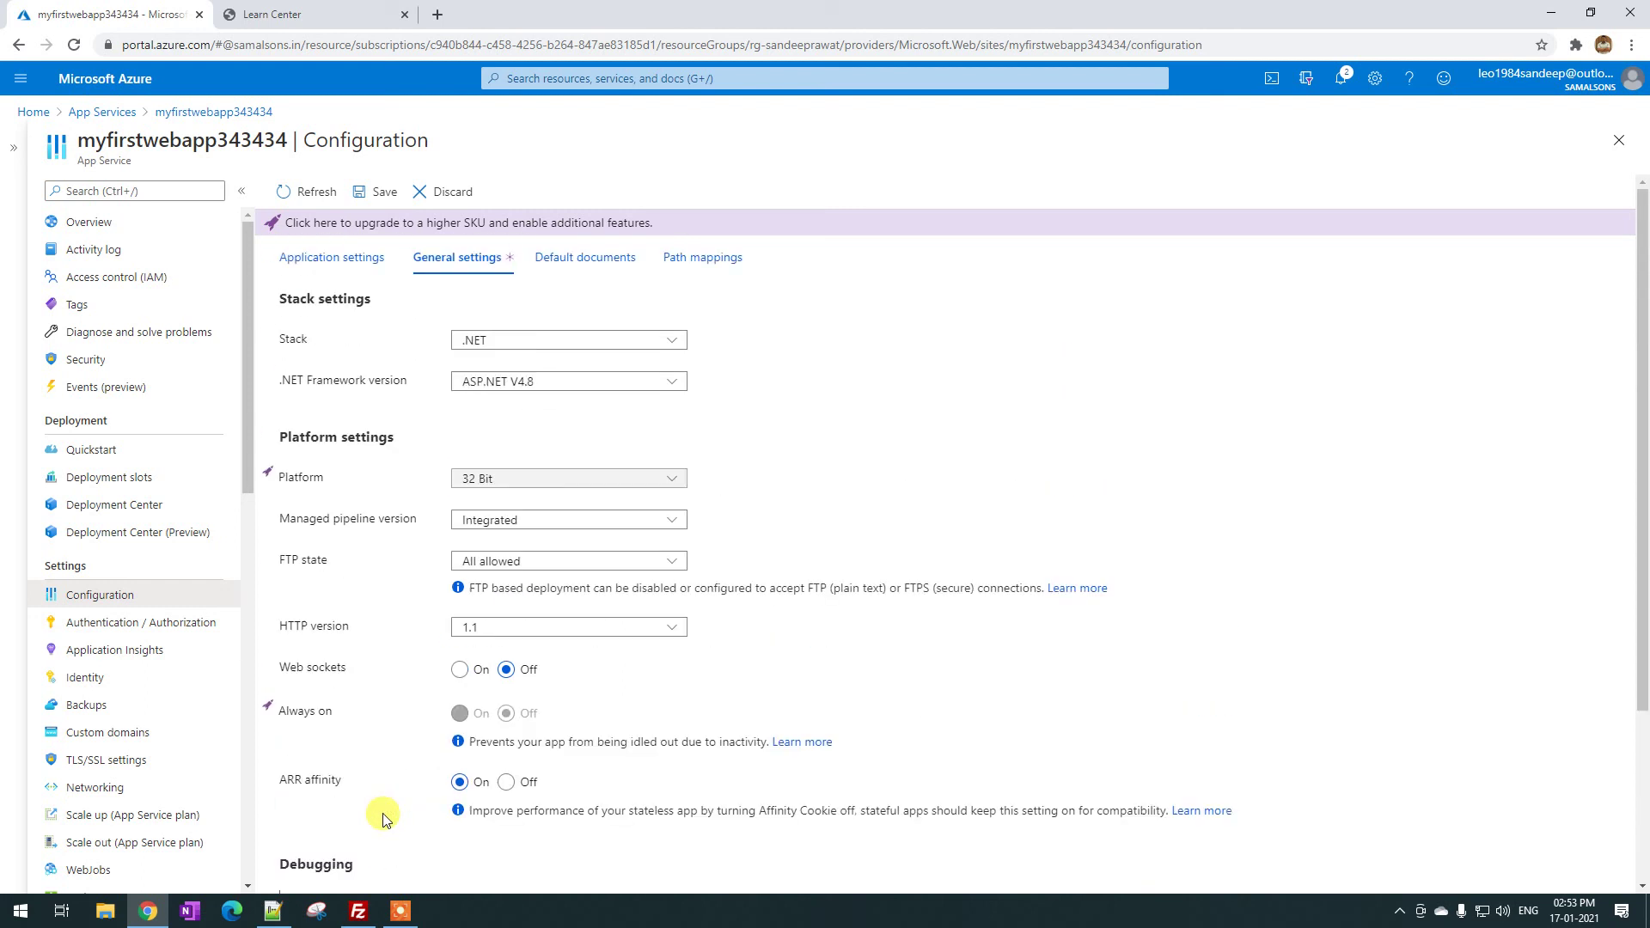
Review the default documents list and the path mappings, including virtual applications and directories
click(599, 259)
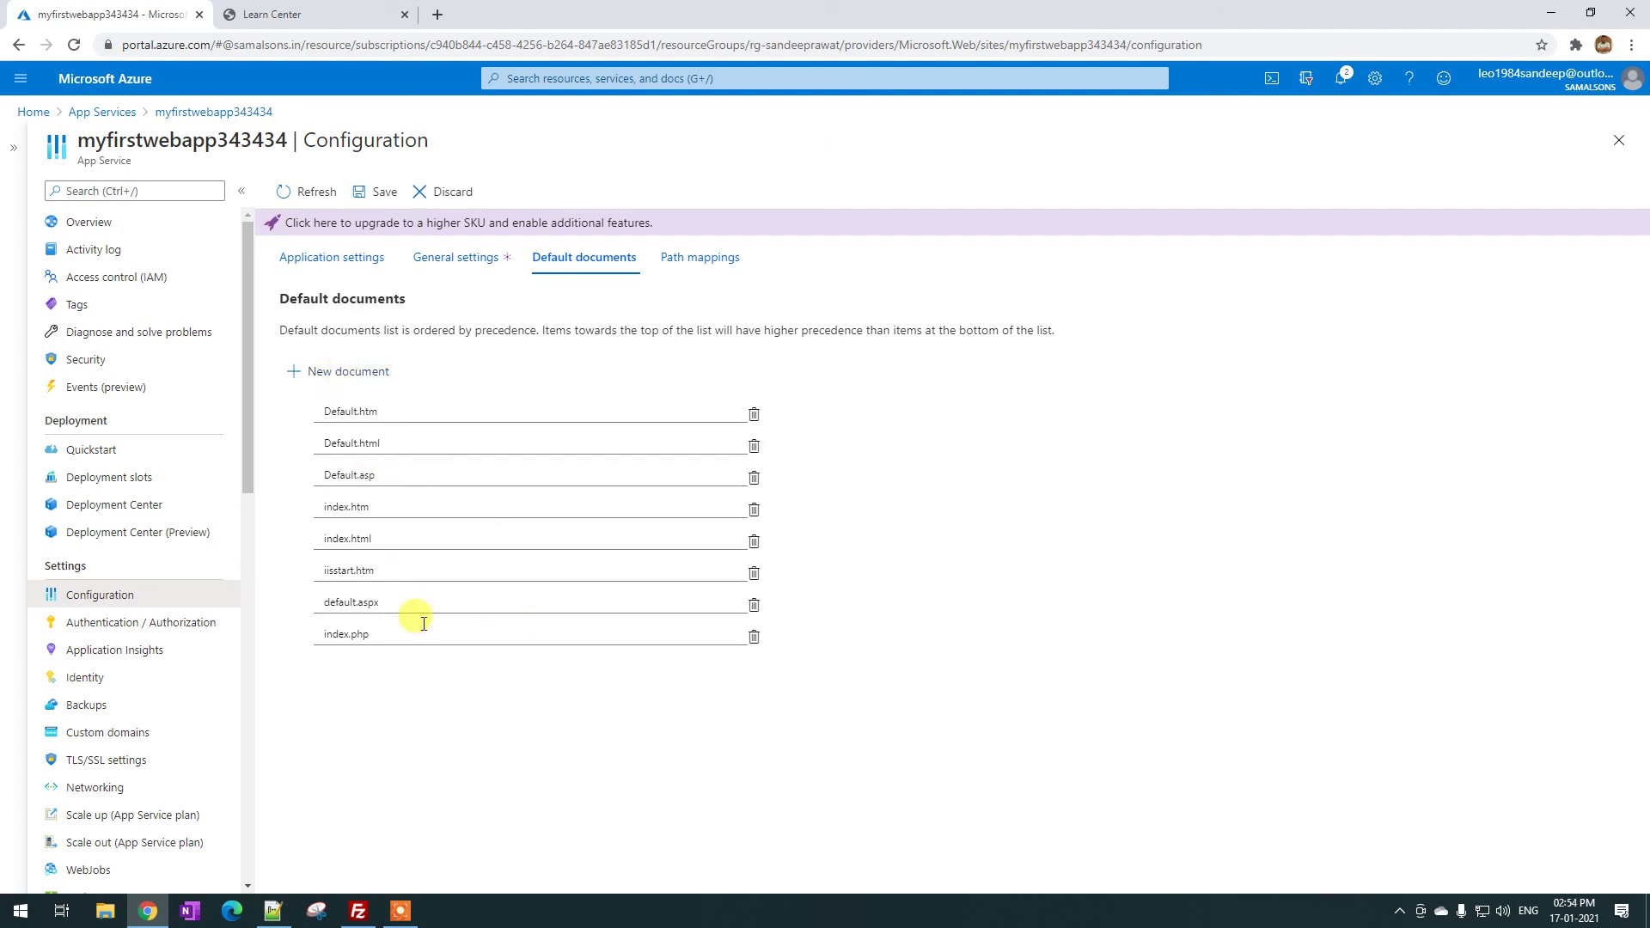
click(710, 267)
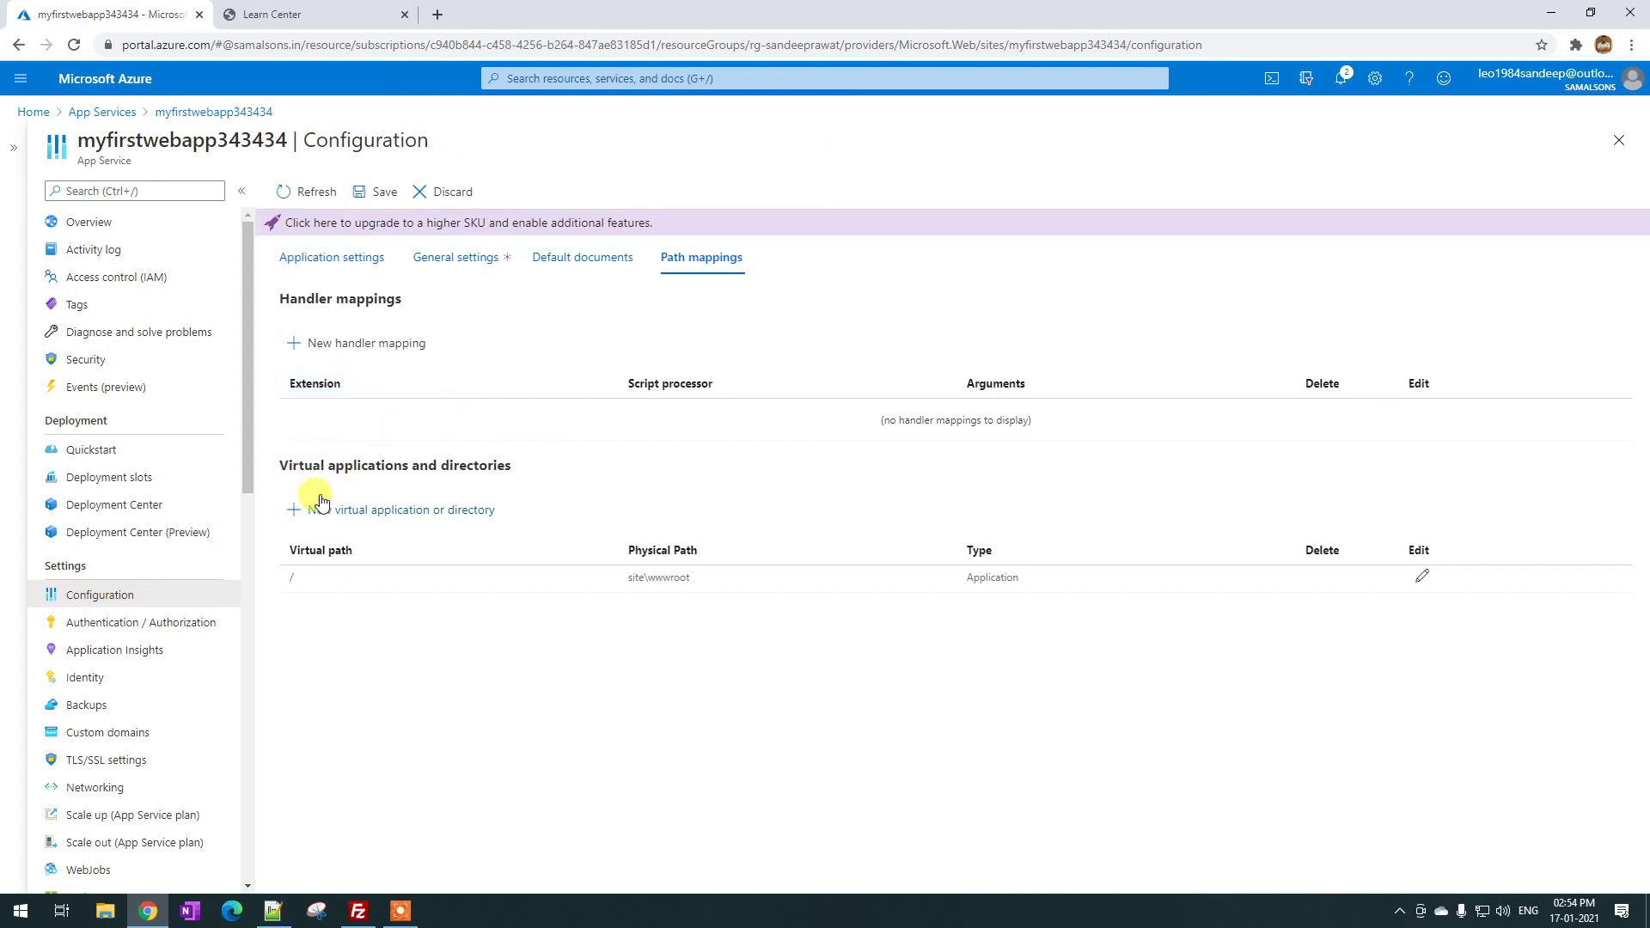
drag(271, 454, 482, 483)
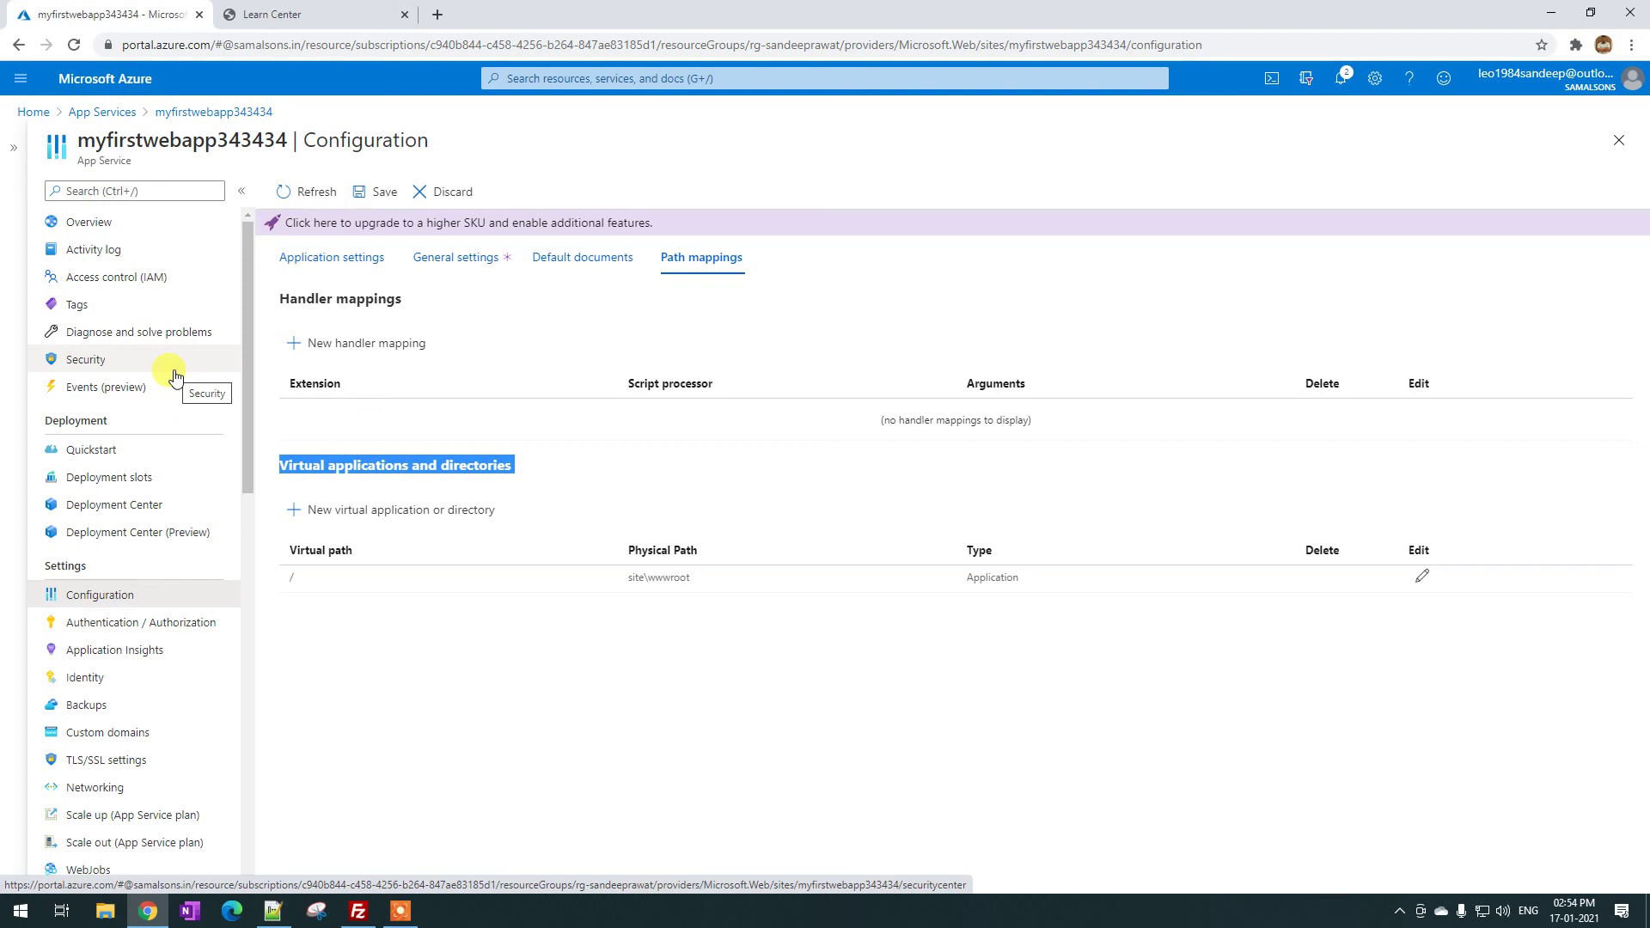
click(412, 497)
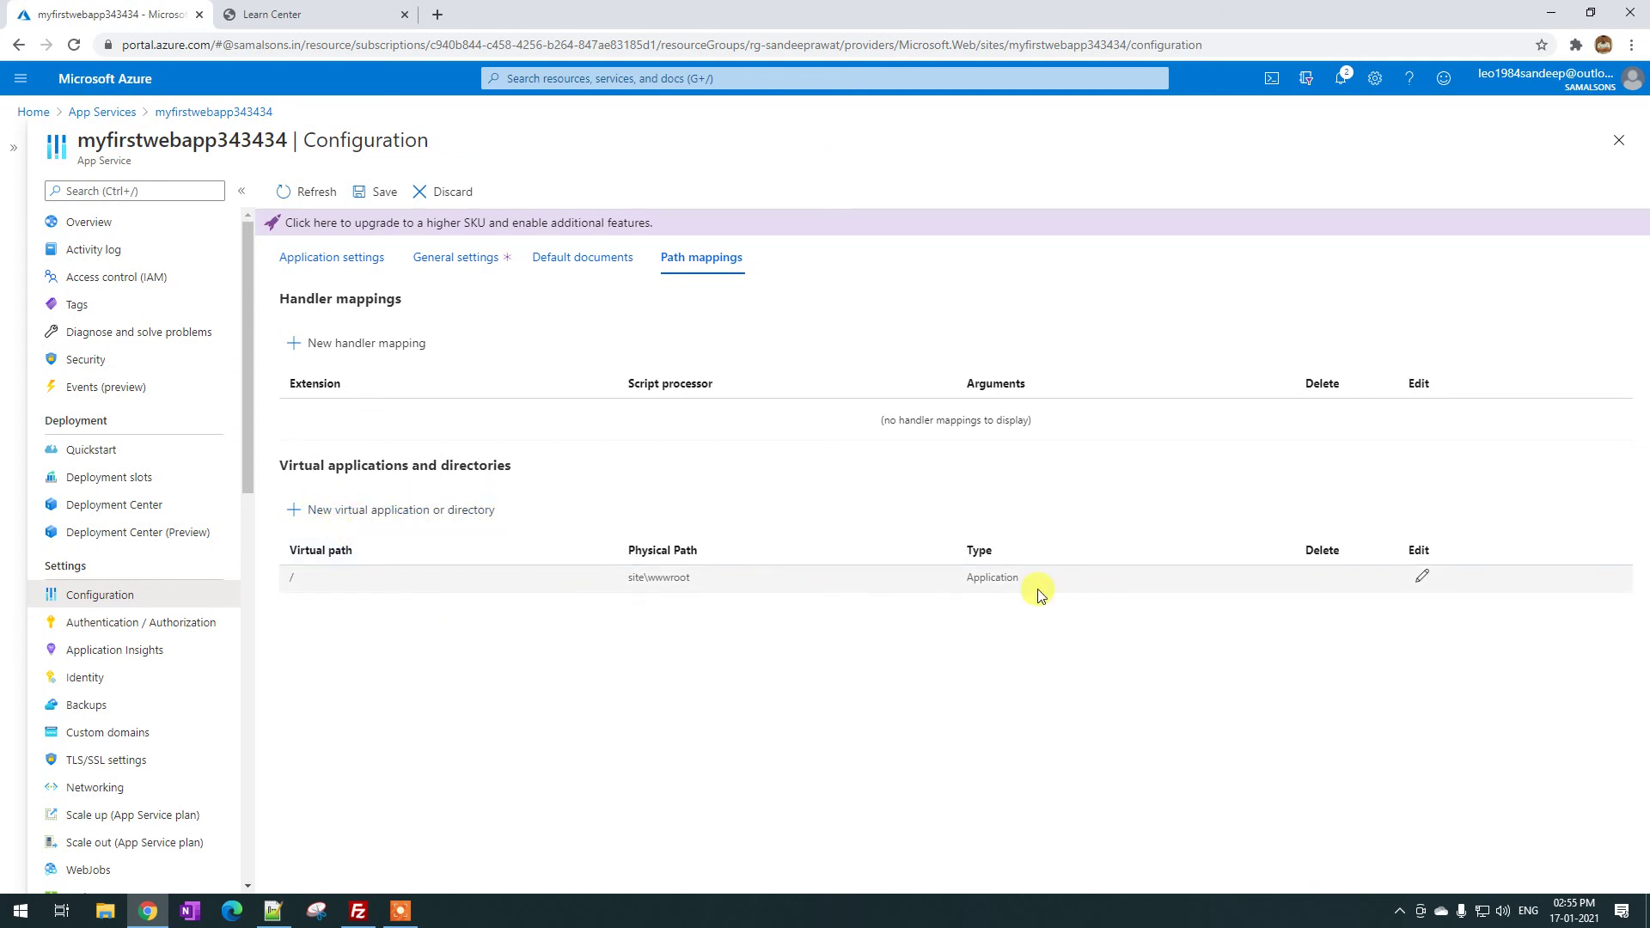
Switch to FileZilla and refresh the listing of the remote /site/wwwroot folder
click(358, 910)
scroll(1049, 527, up, 5)
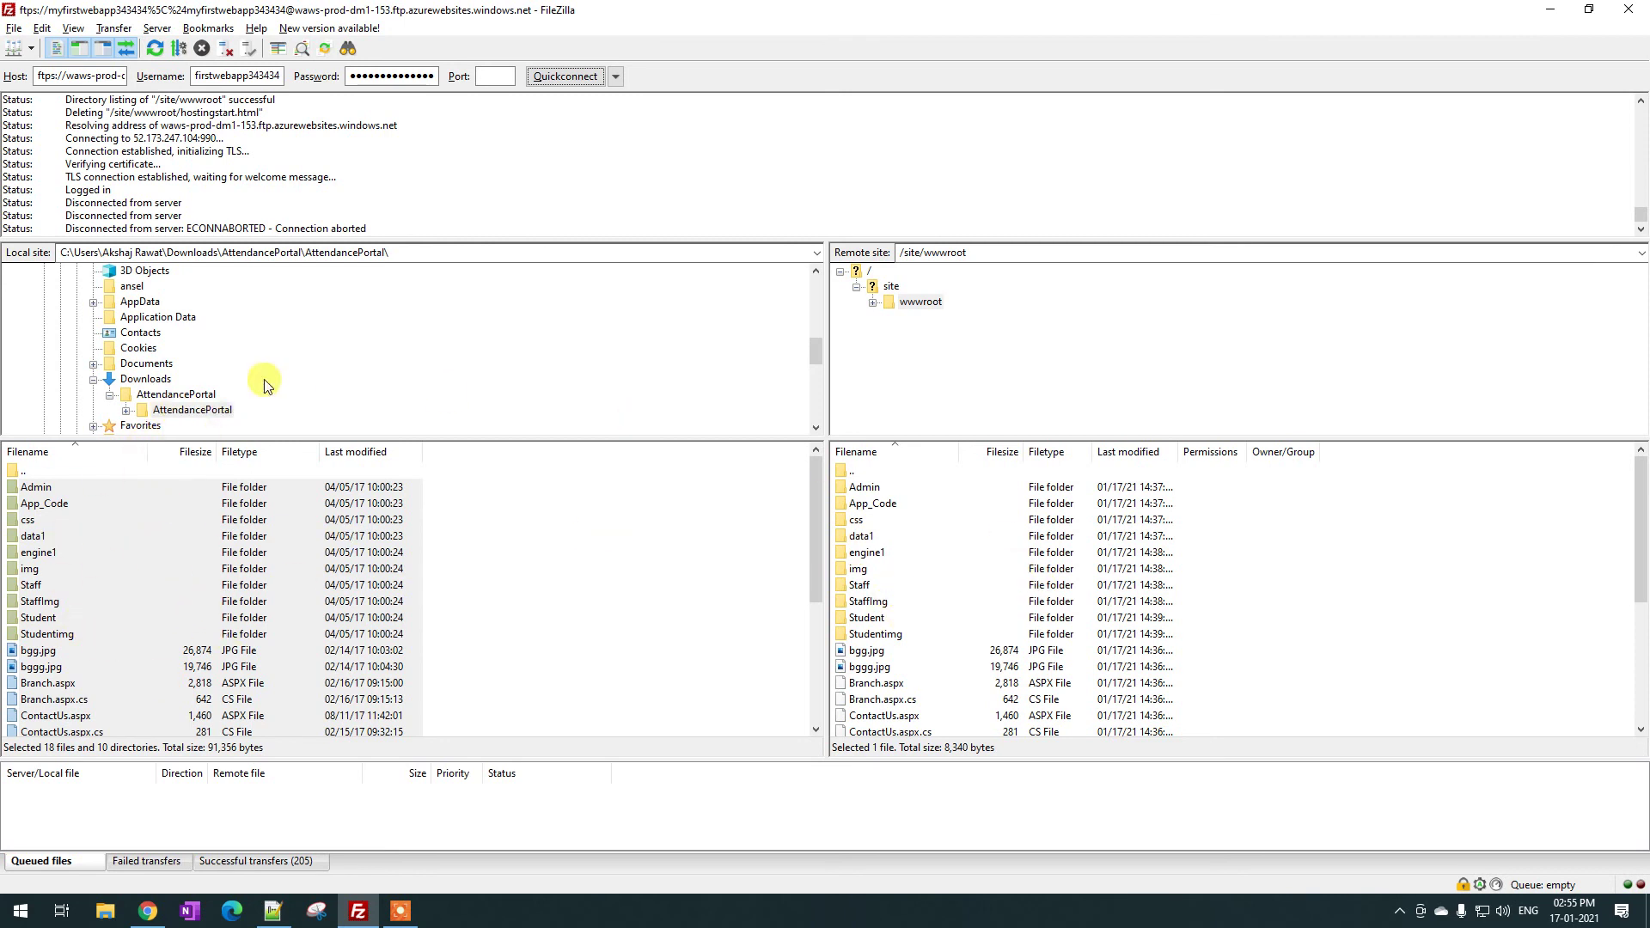
click(904, 584)
key(ctrl+a)
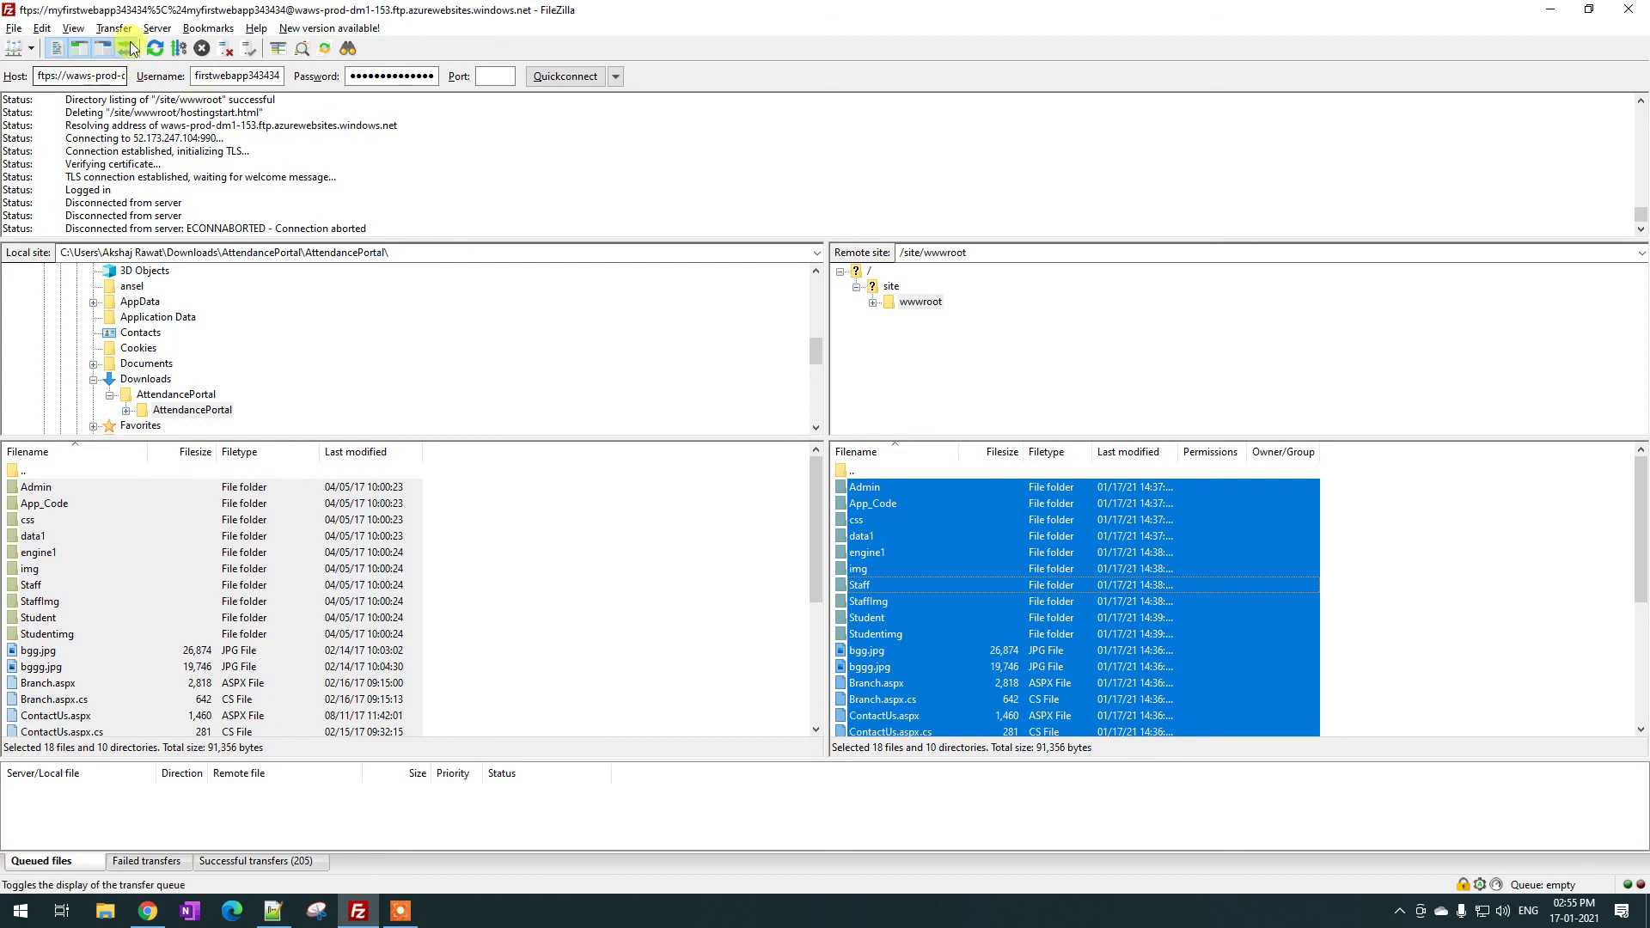
click(154, 48)
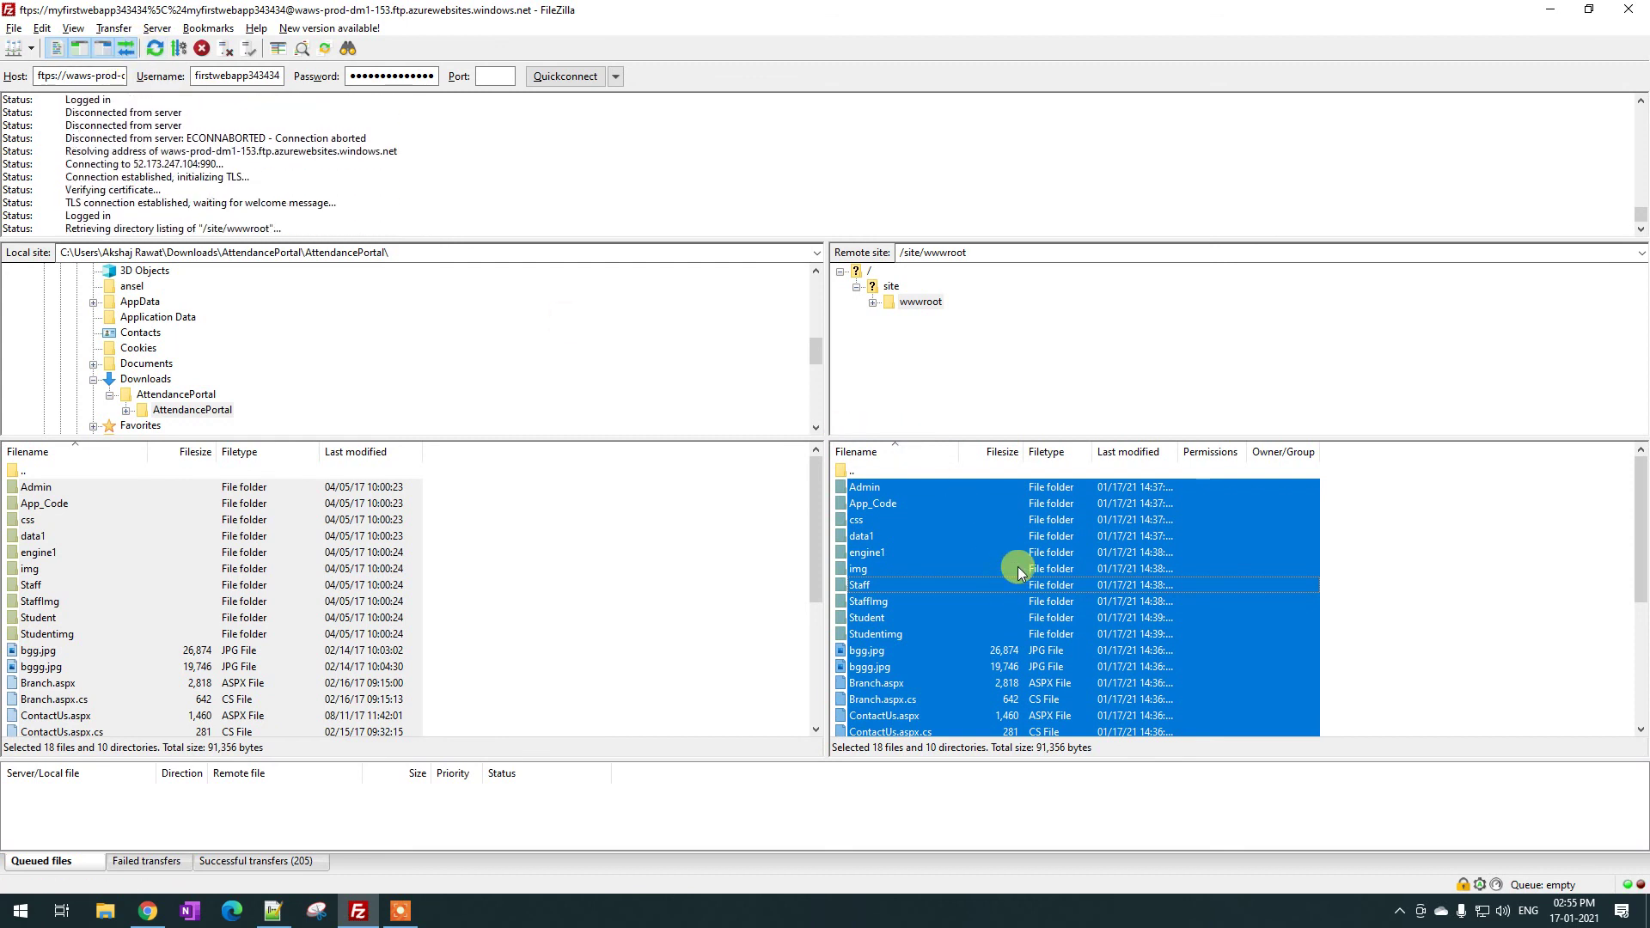
Delete all files and directories from the remote /site/wwwroot folder
click(1002, 590)
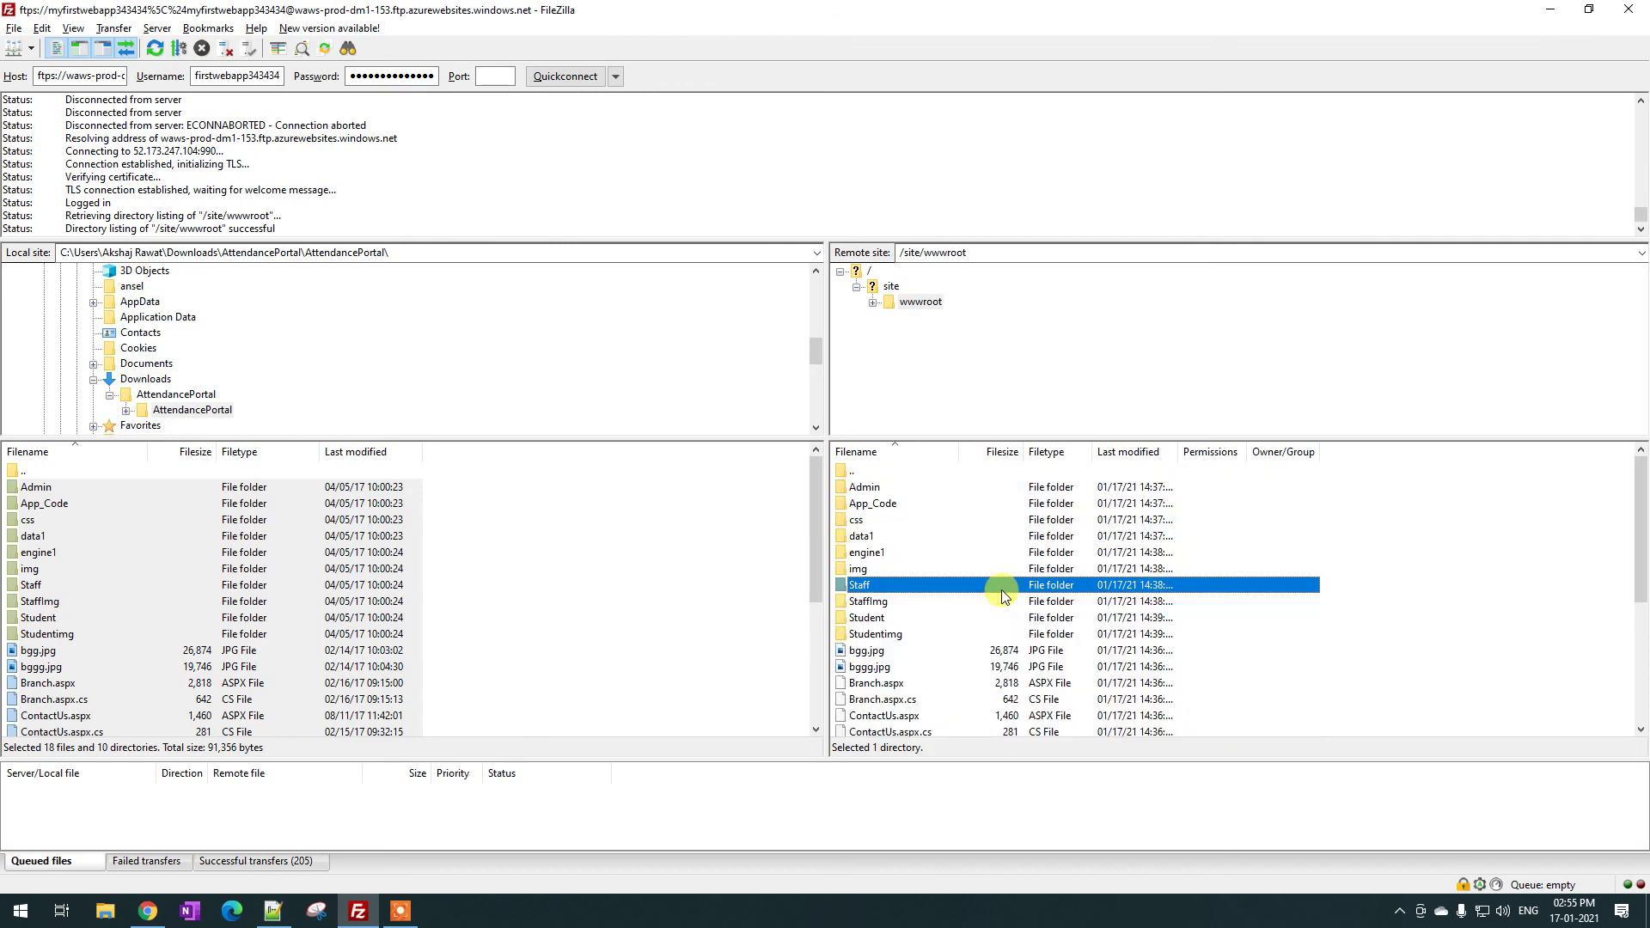
key(ctrl+a)
right_click(954, 531)
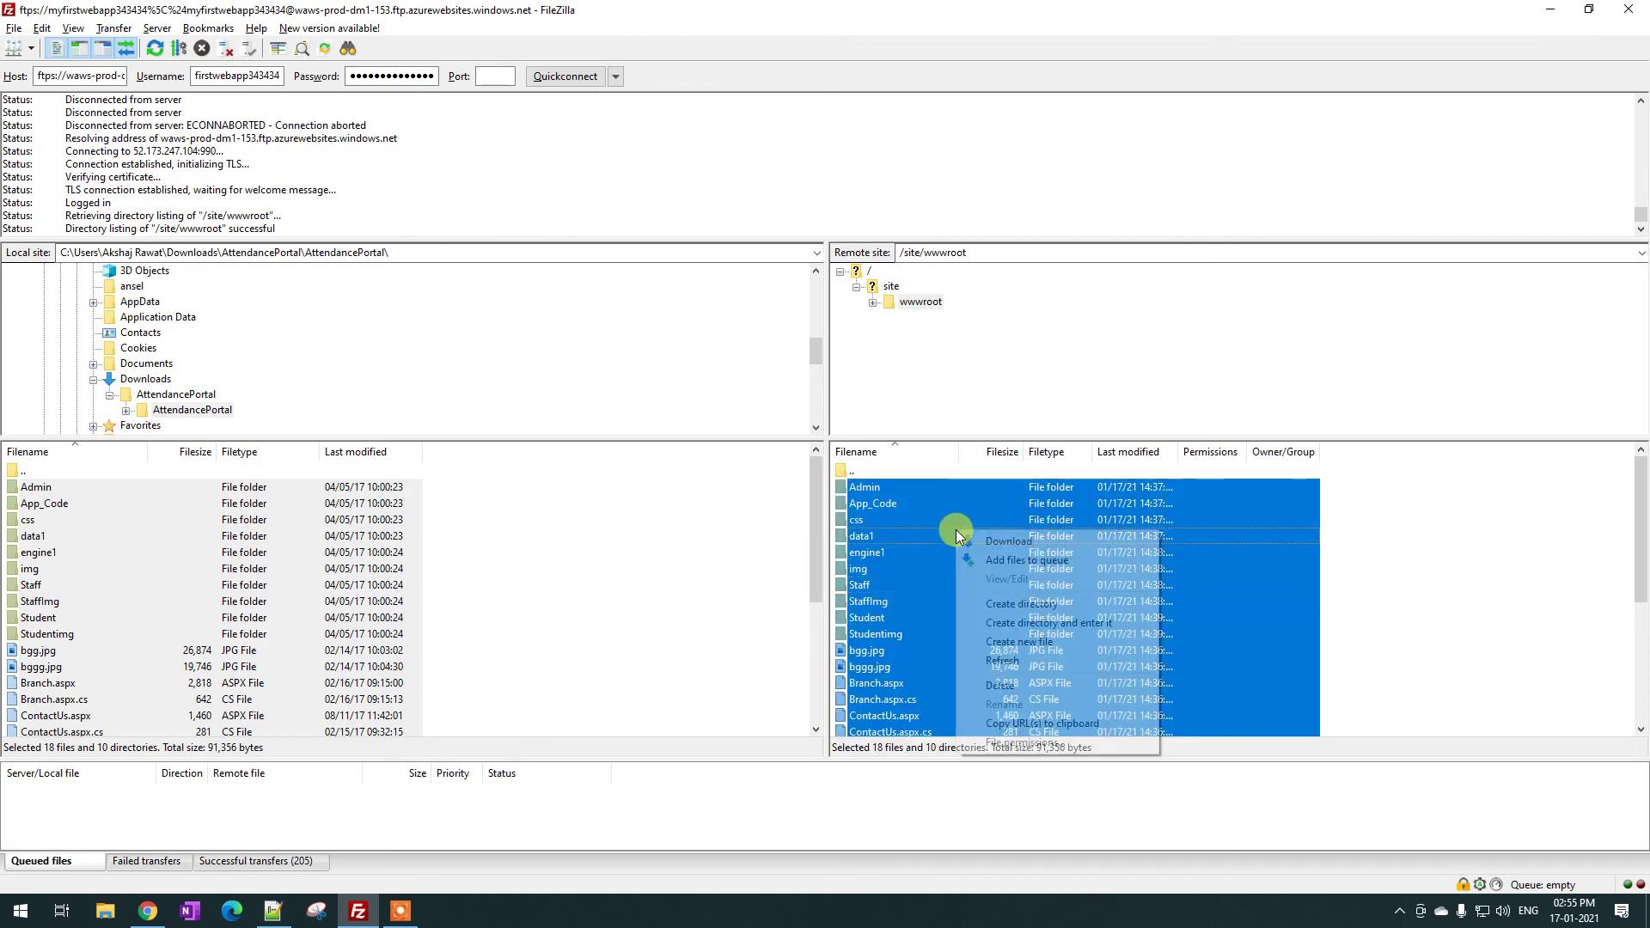
click(1040, 685)
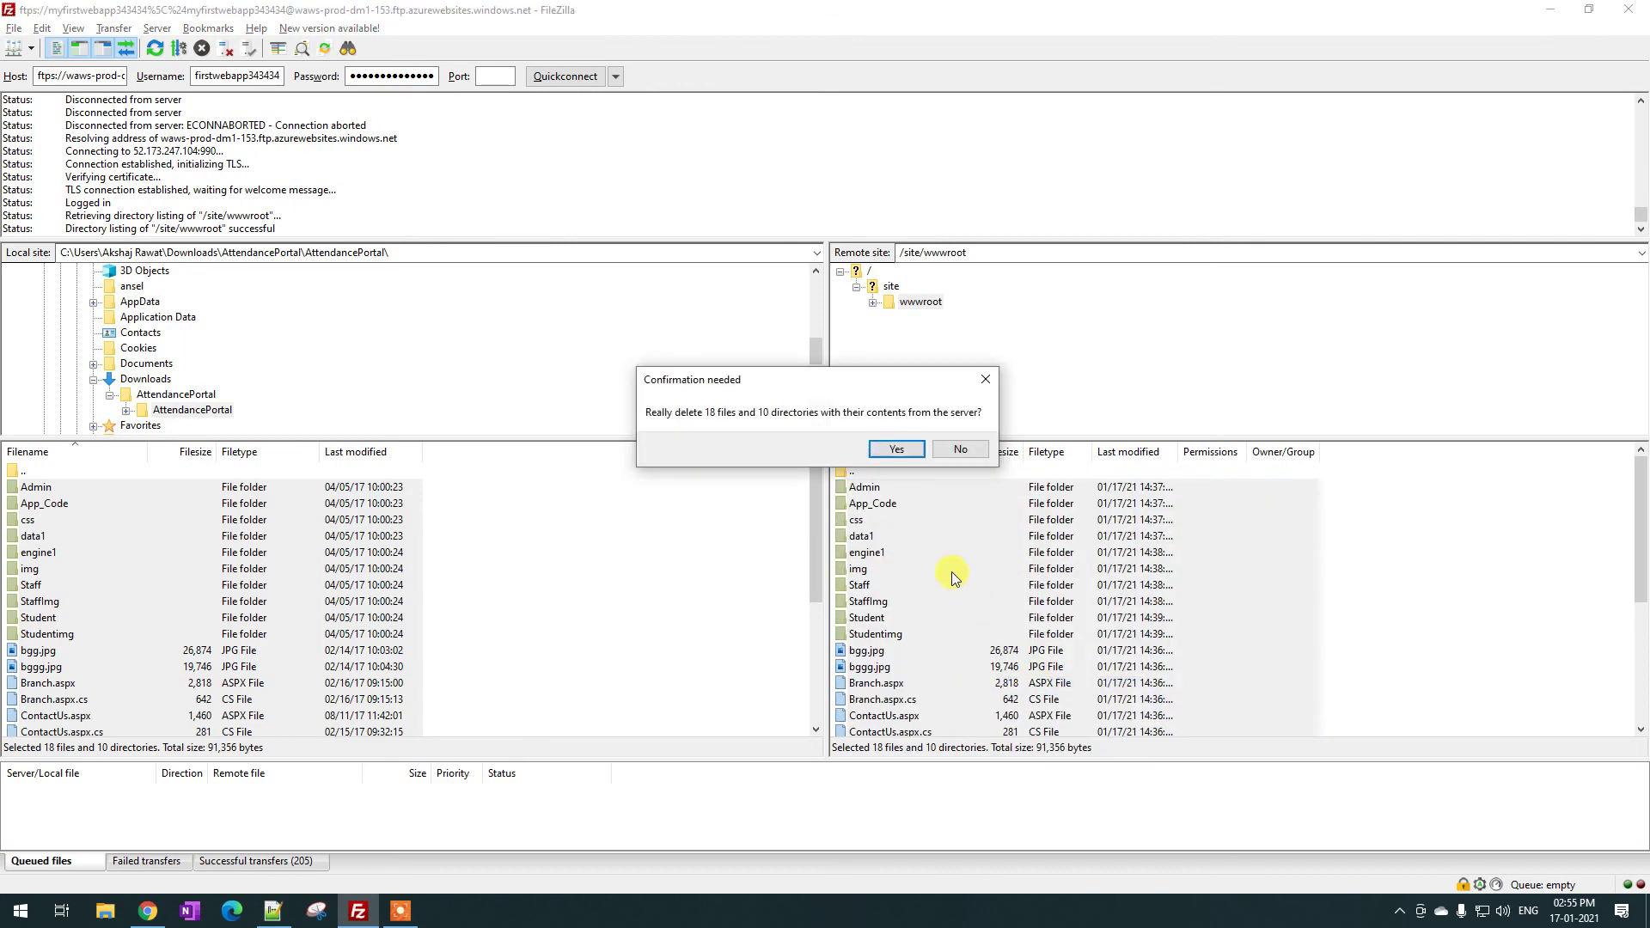
click(897, 449)
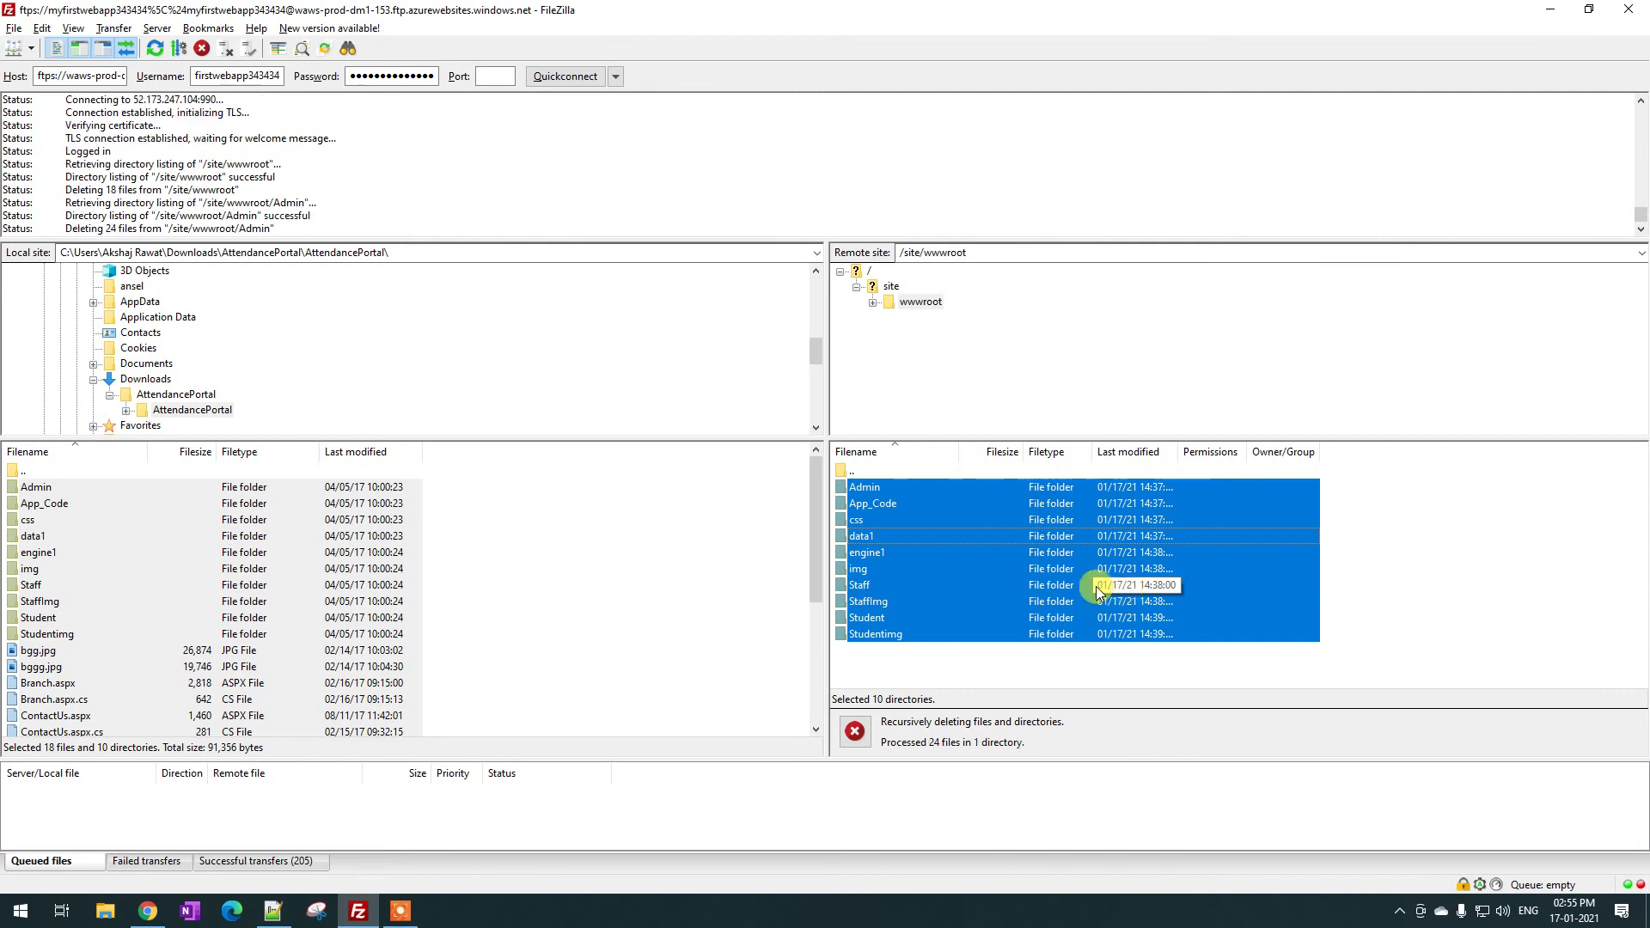
Upload the inner AttendancePortal folder from the local Downloads\AttendancePortal directory to the remote /site/wwwroot folder
click(145, 380)
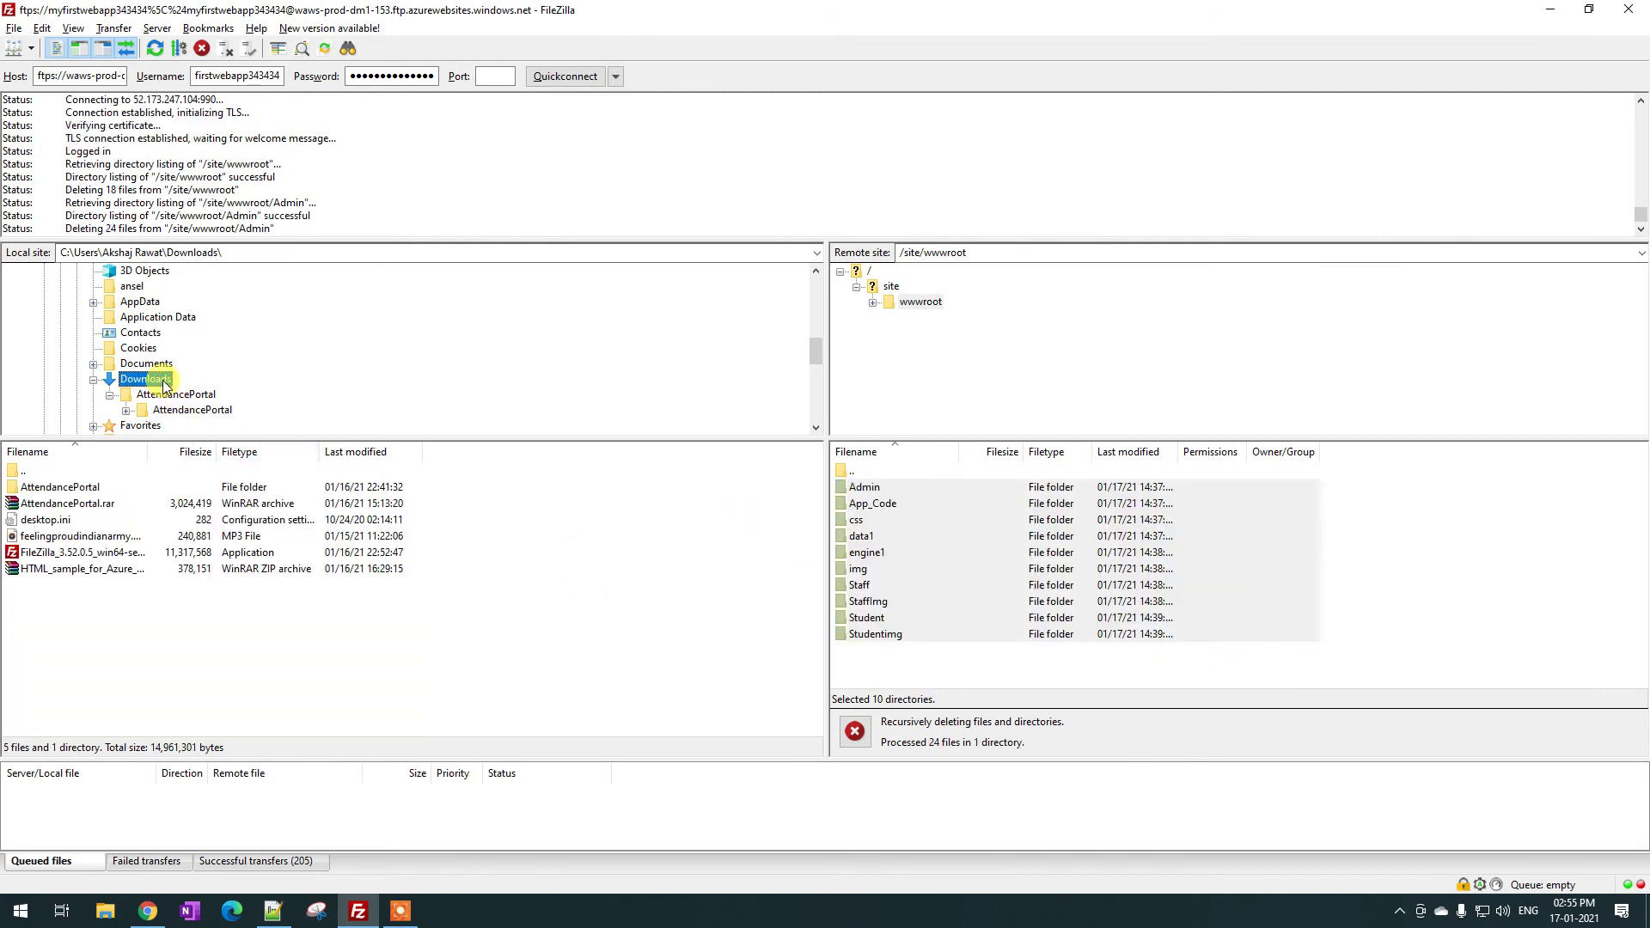
double_click(53, 482)
click(77, 491)
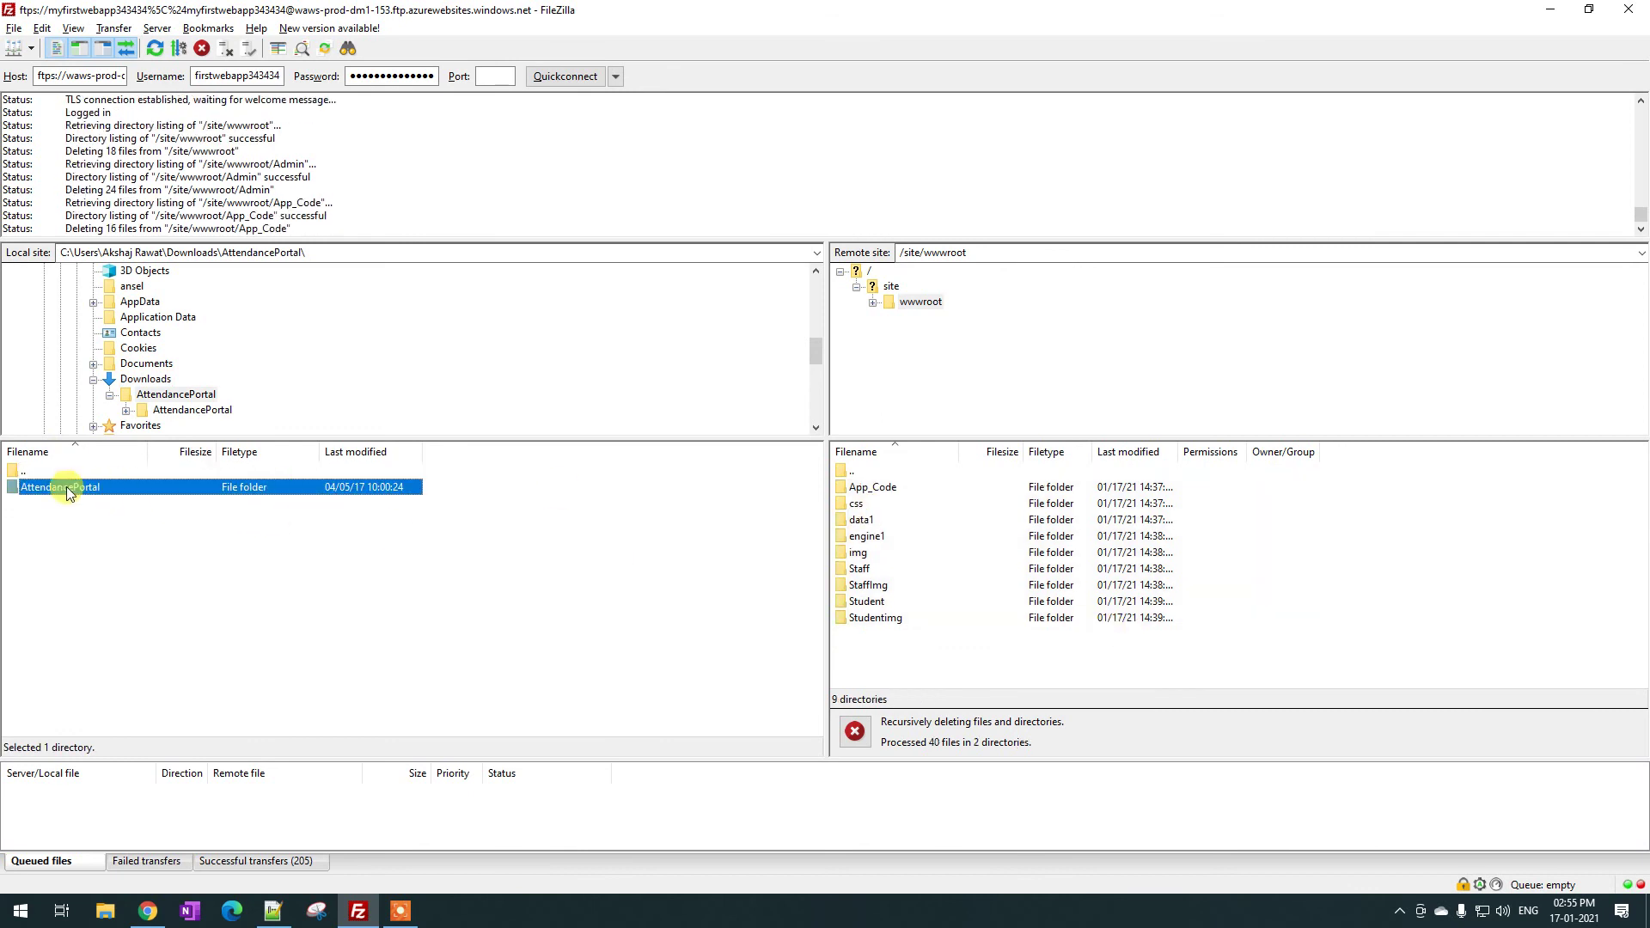
drag(65, 486, 1181, 671)
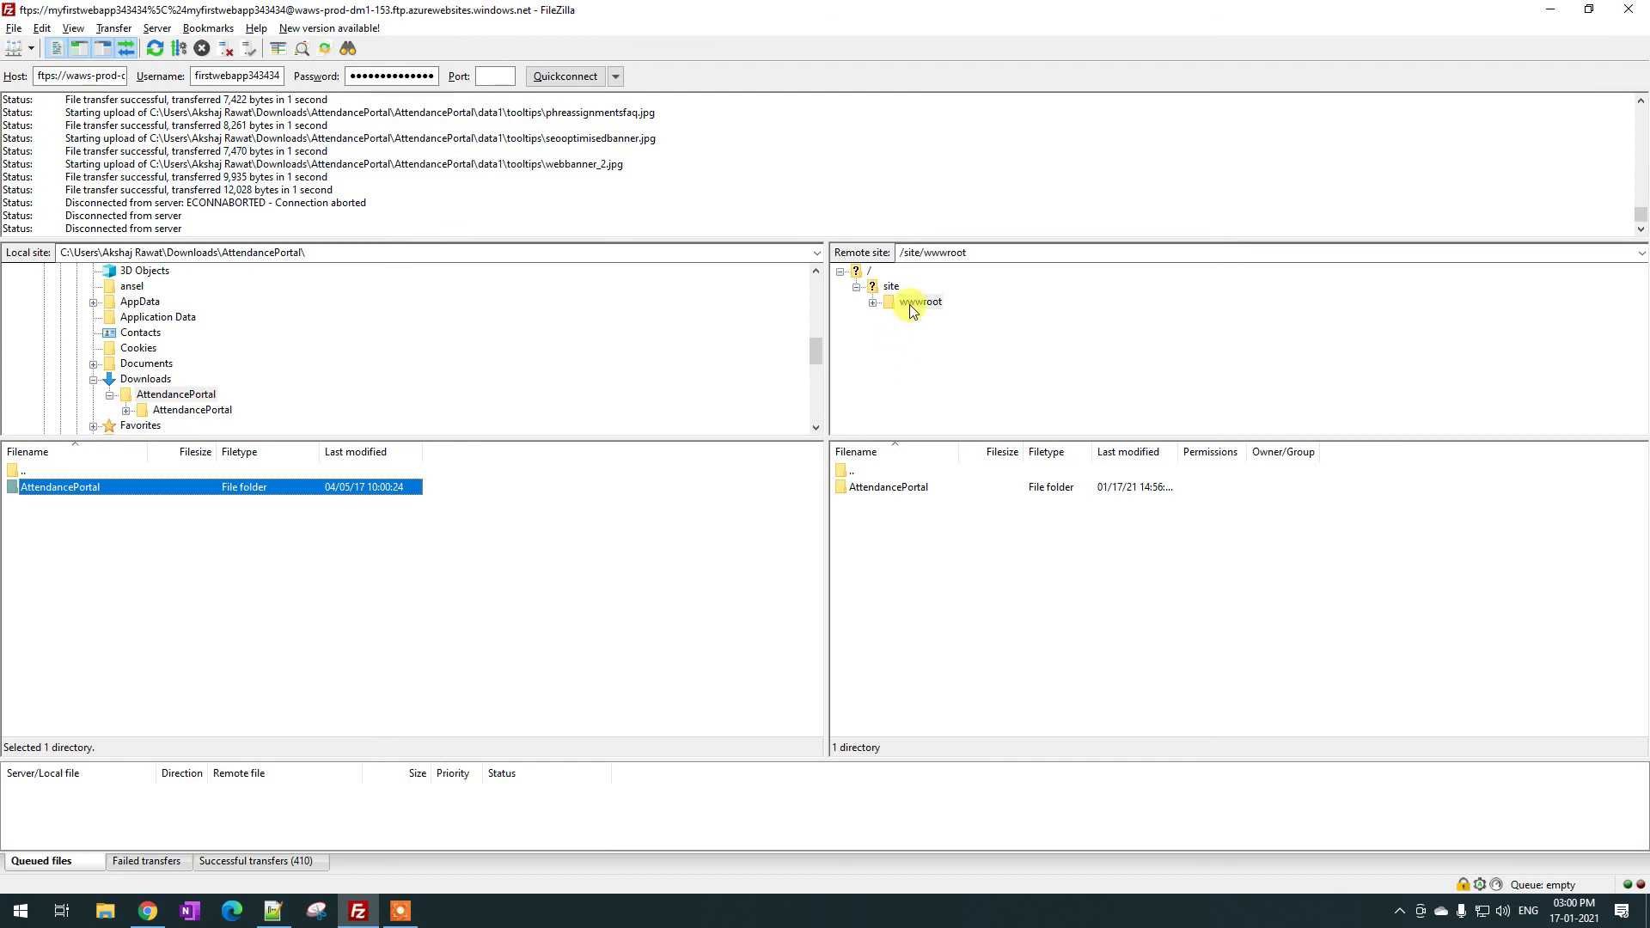
Inspect the contents of the local AttendancePortal folder and check for the uploaded folder in the remote wwwroot
click(79, 554)
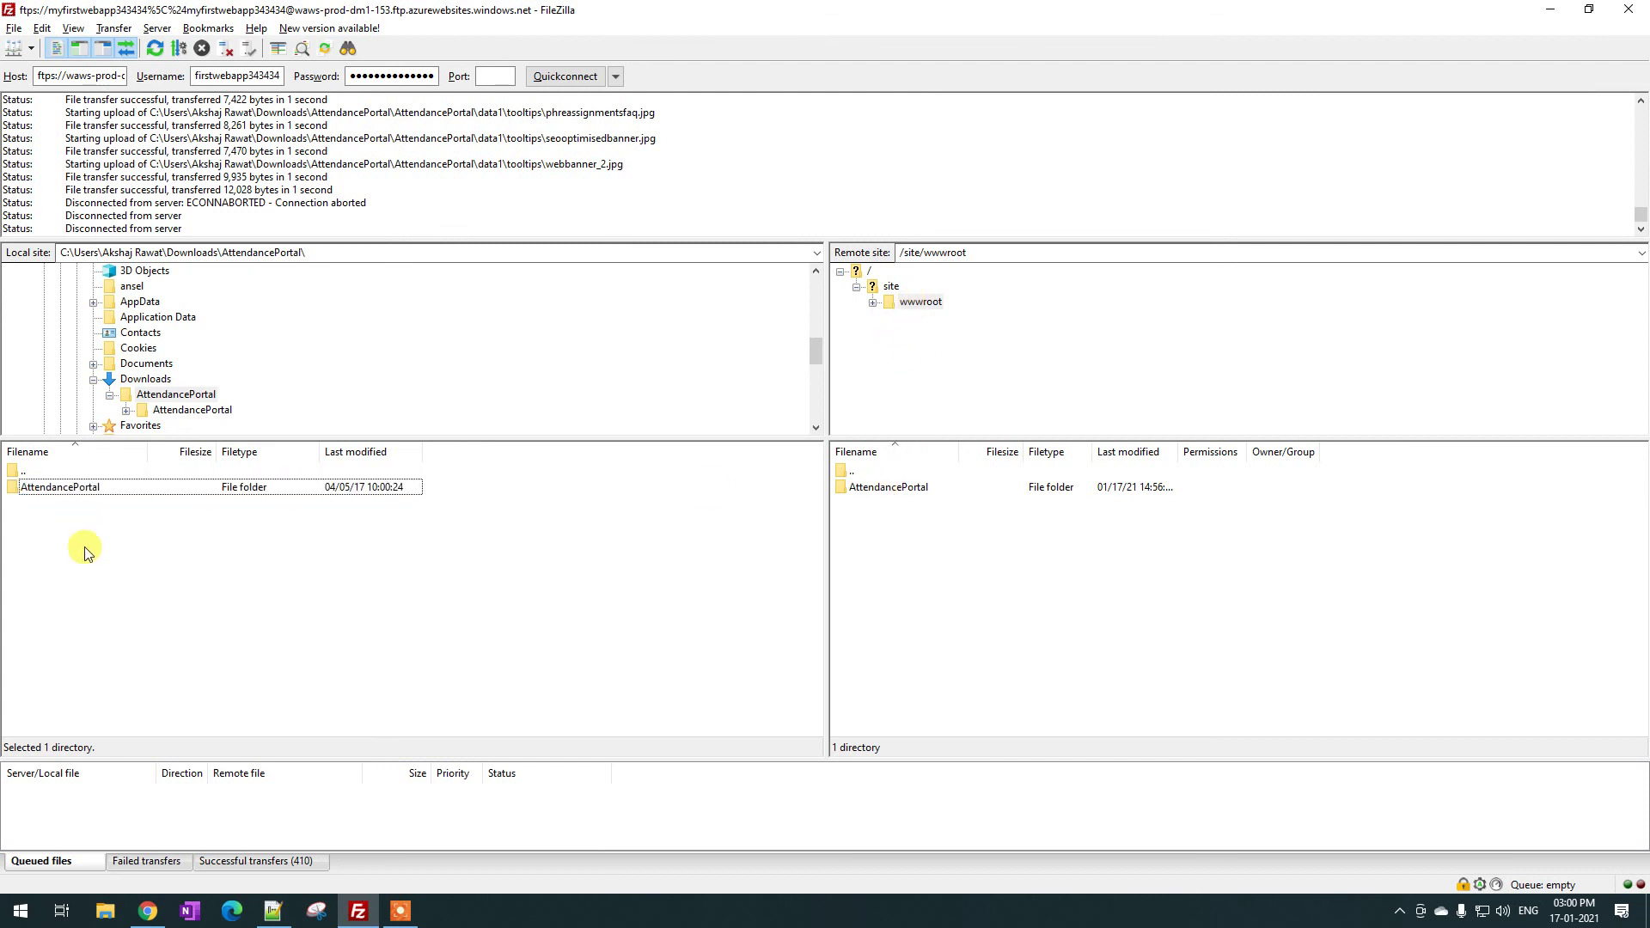
double_click(94, 497)
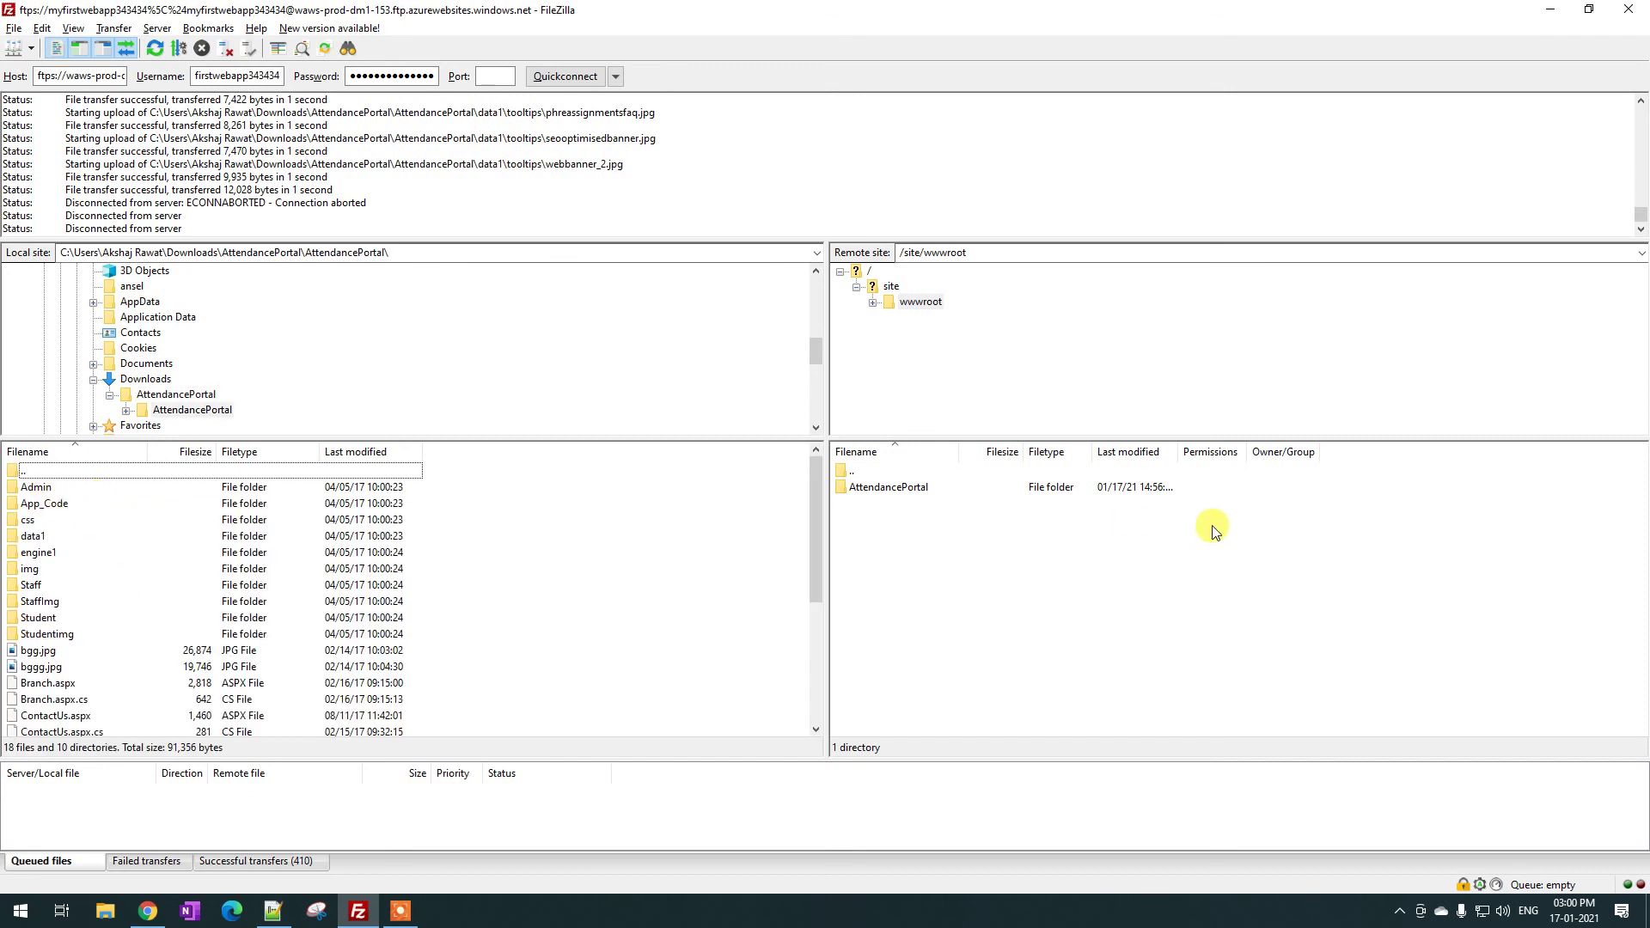
double_click(30, 472)
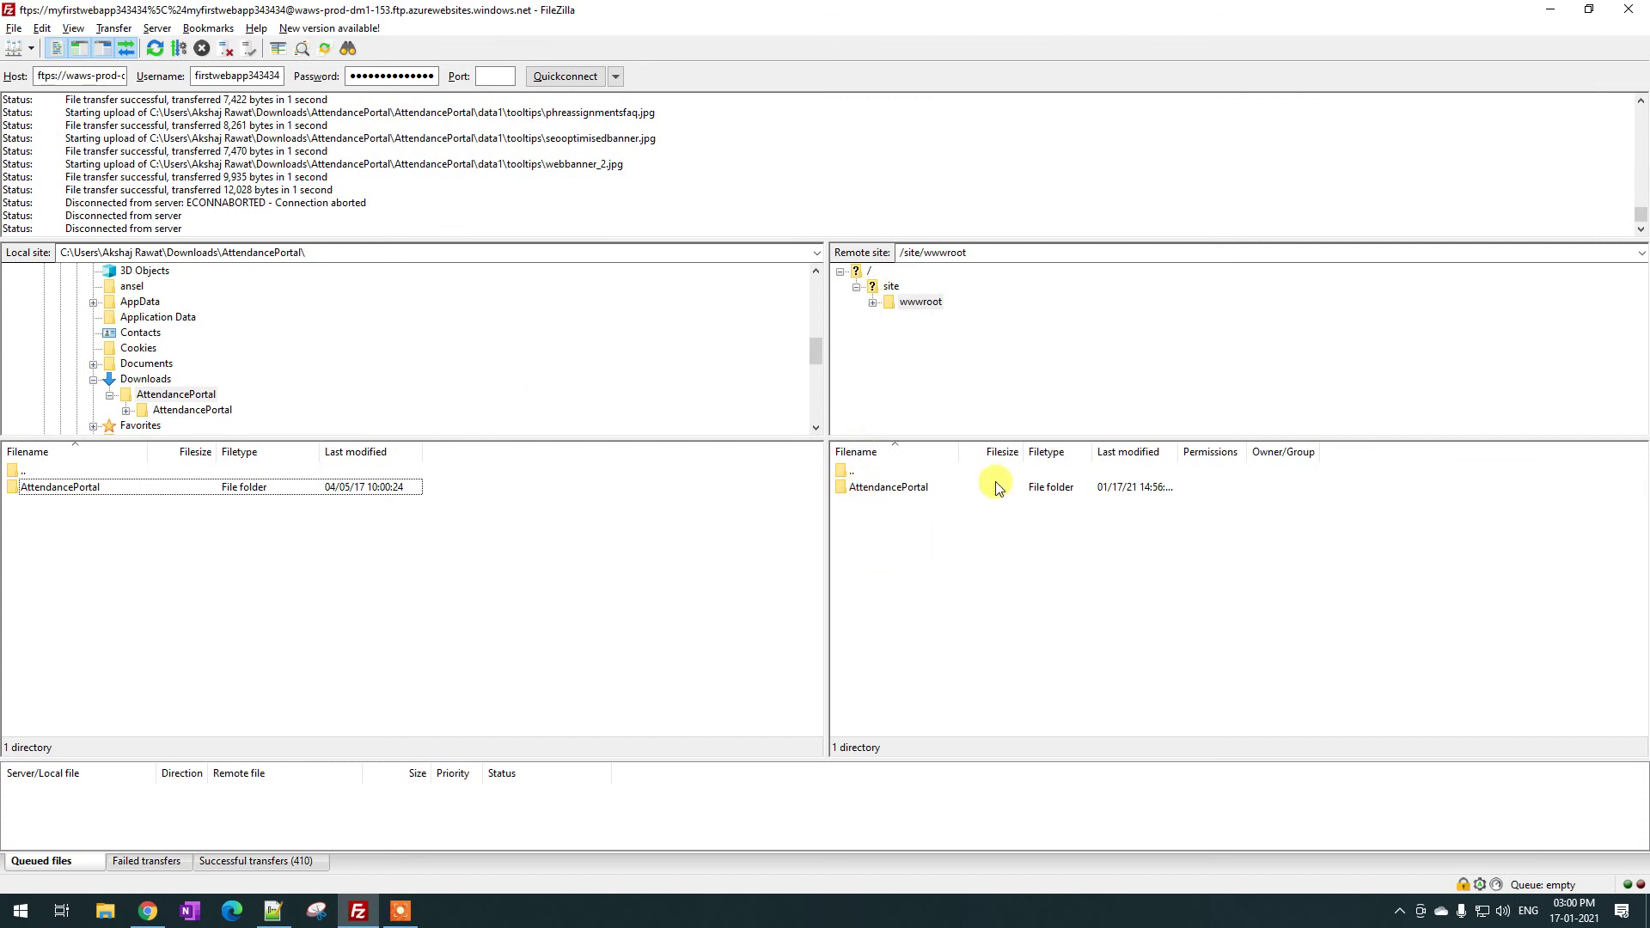
click(889, 491)
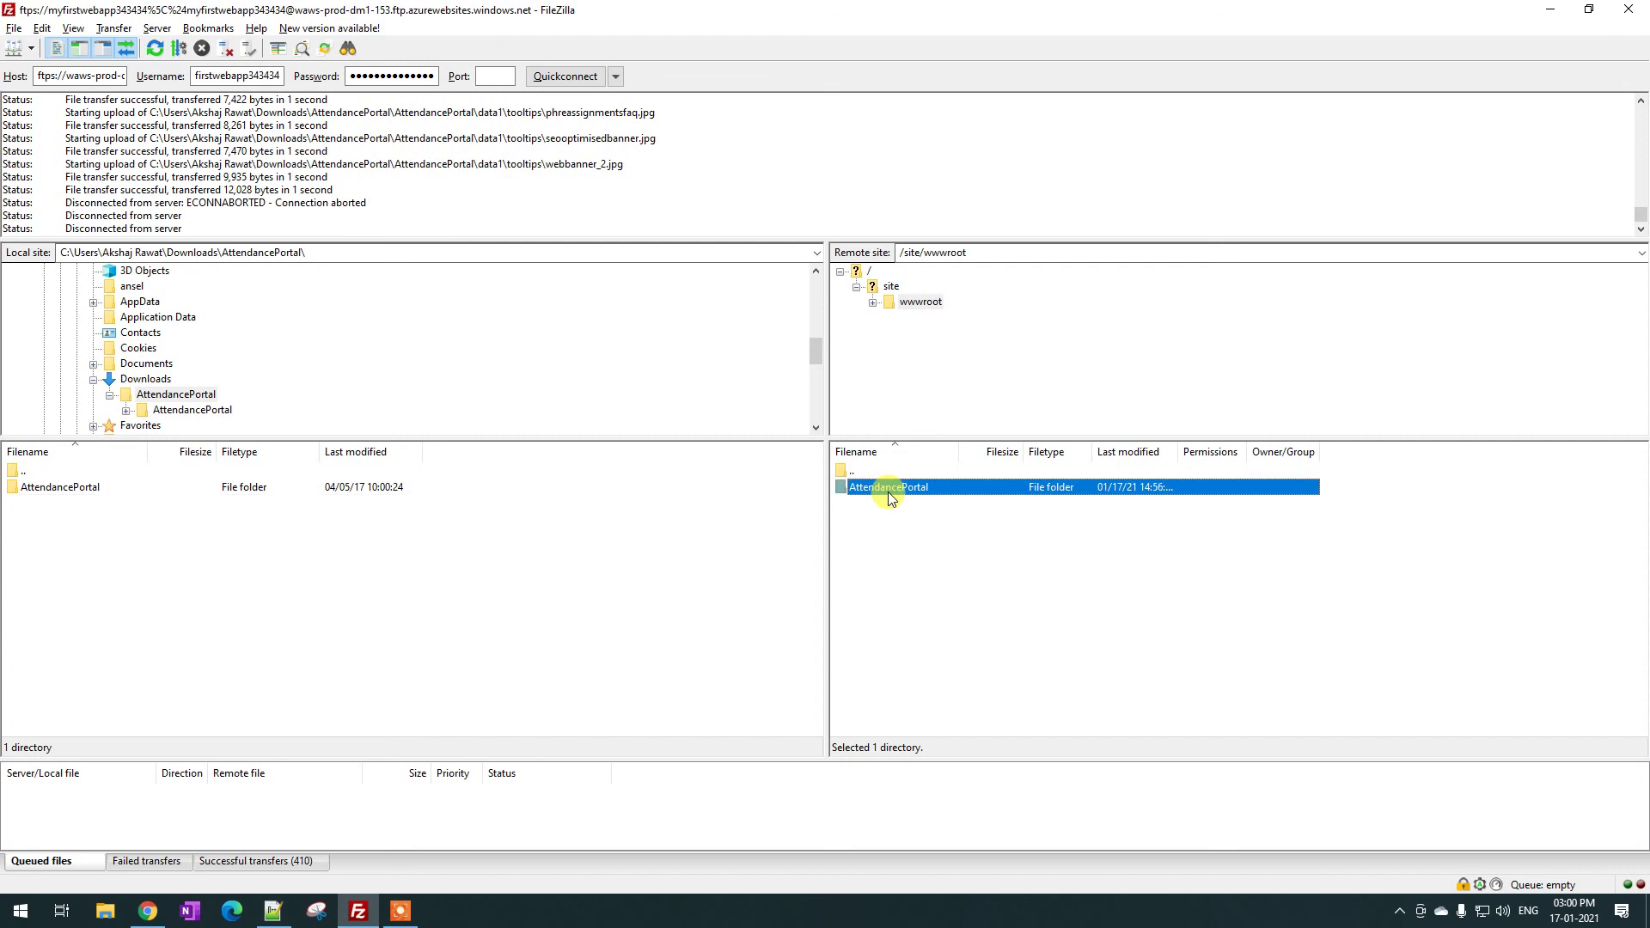
click(860, 512)
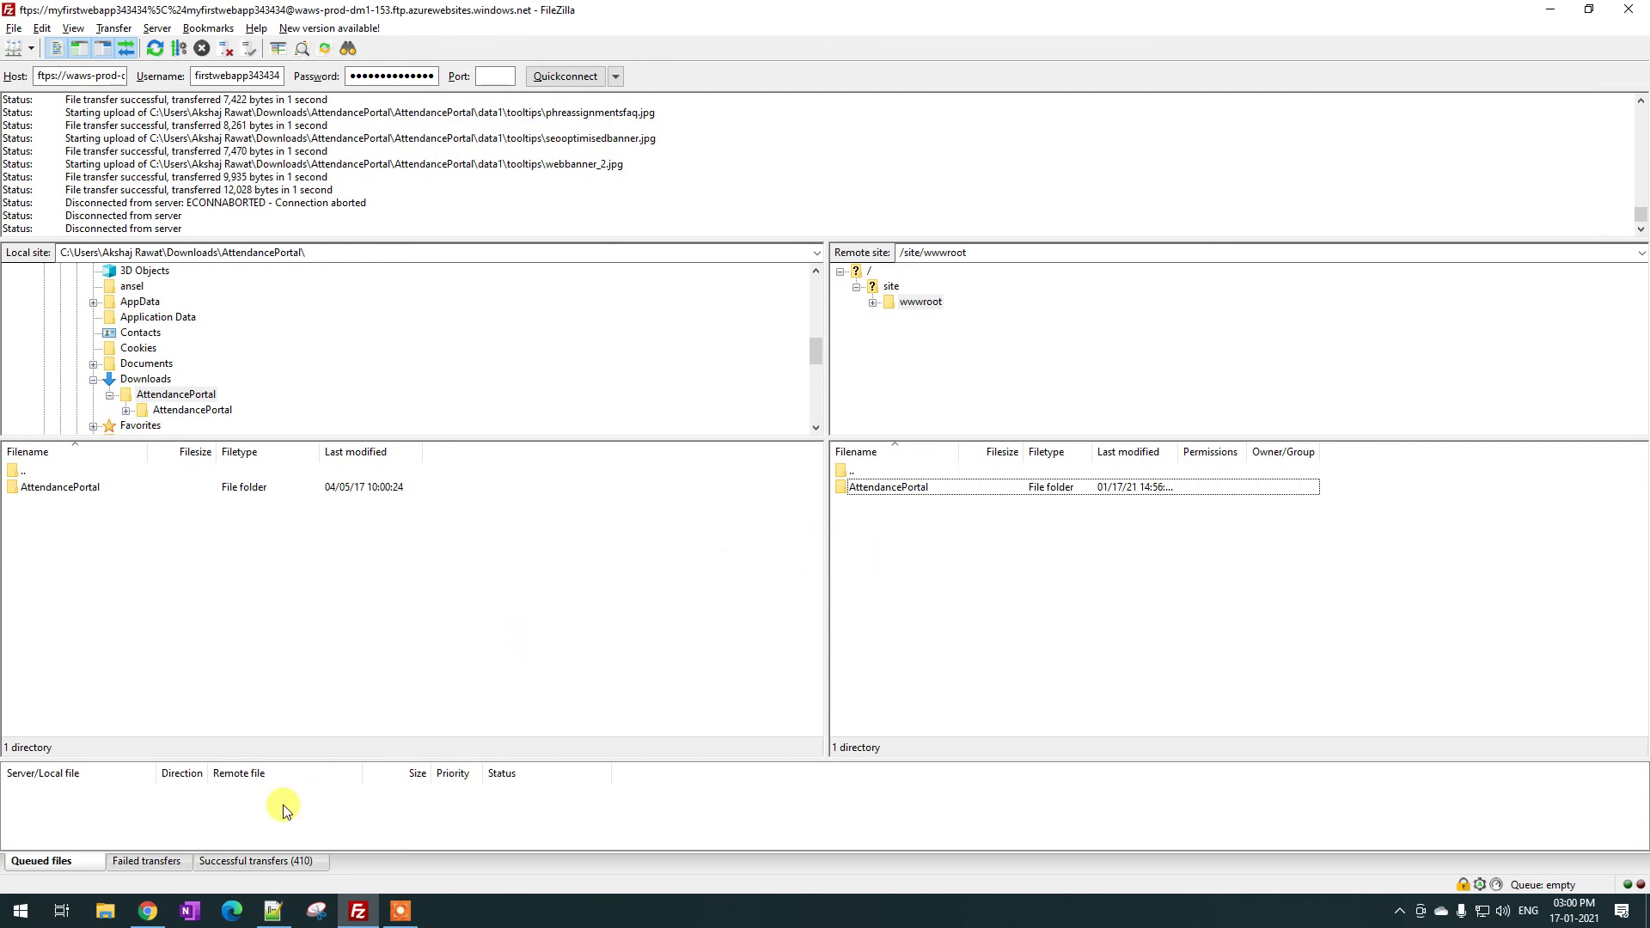
Switch to the Azure portal in Chrome and begin a new virtual application or directory in the path mappings
key(alt+Tab)
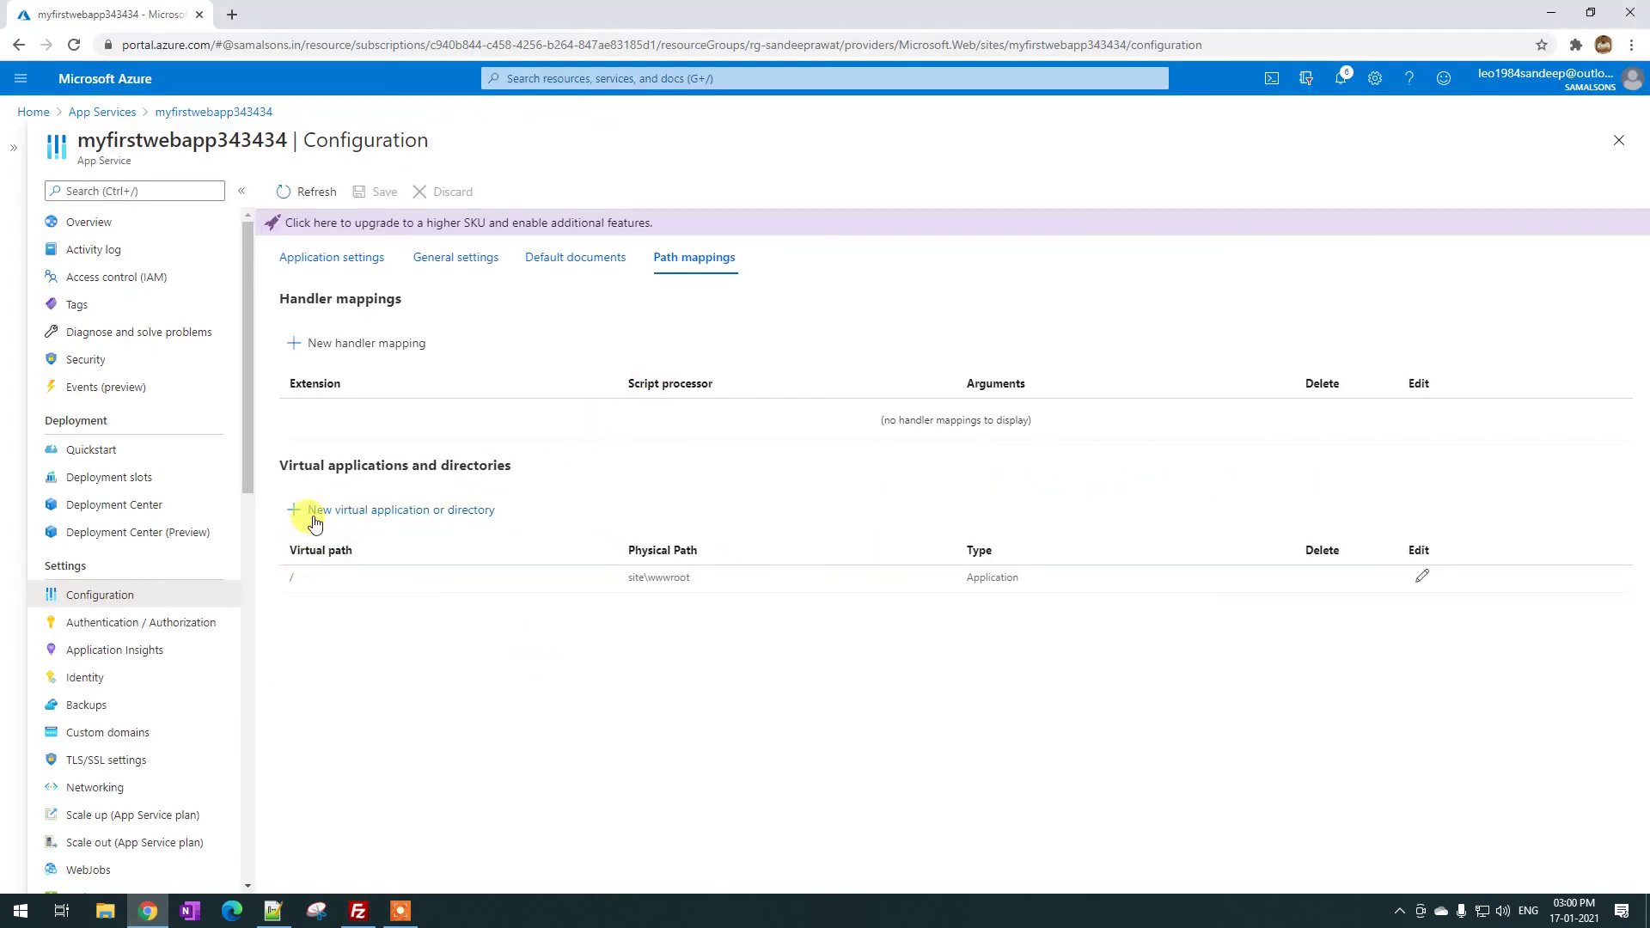
click(413, 512)
click(1311, 234)
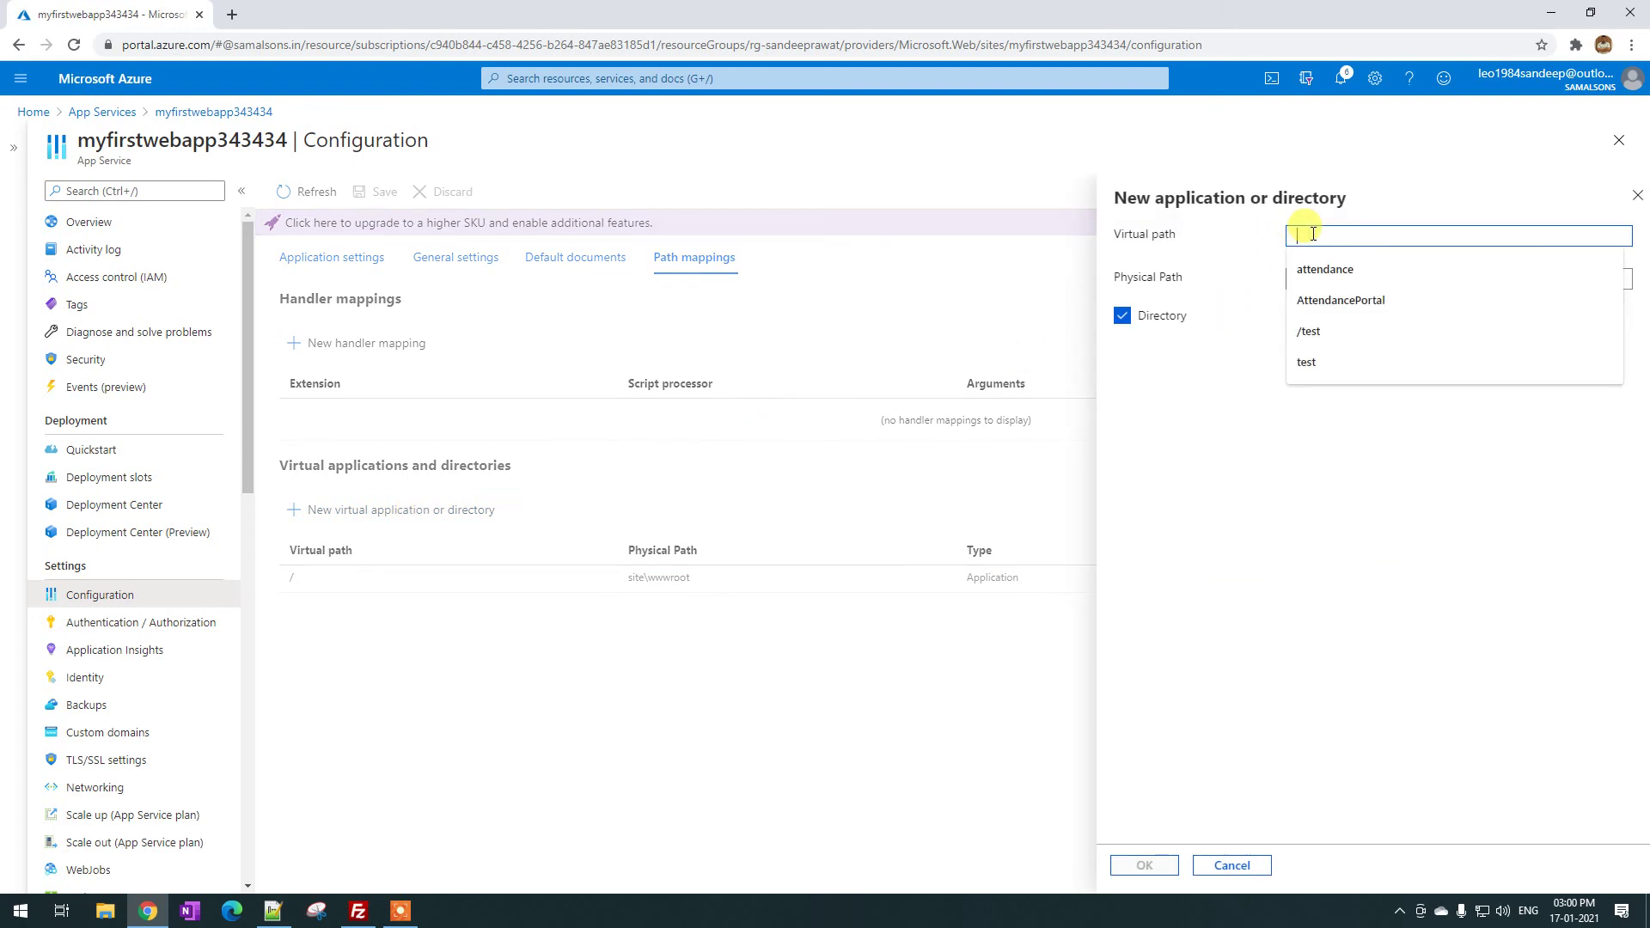
text(testapplic)
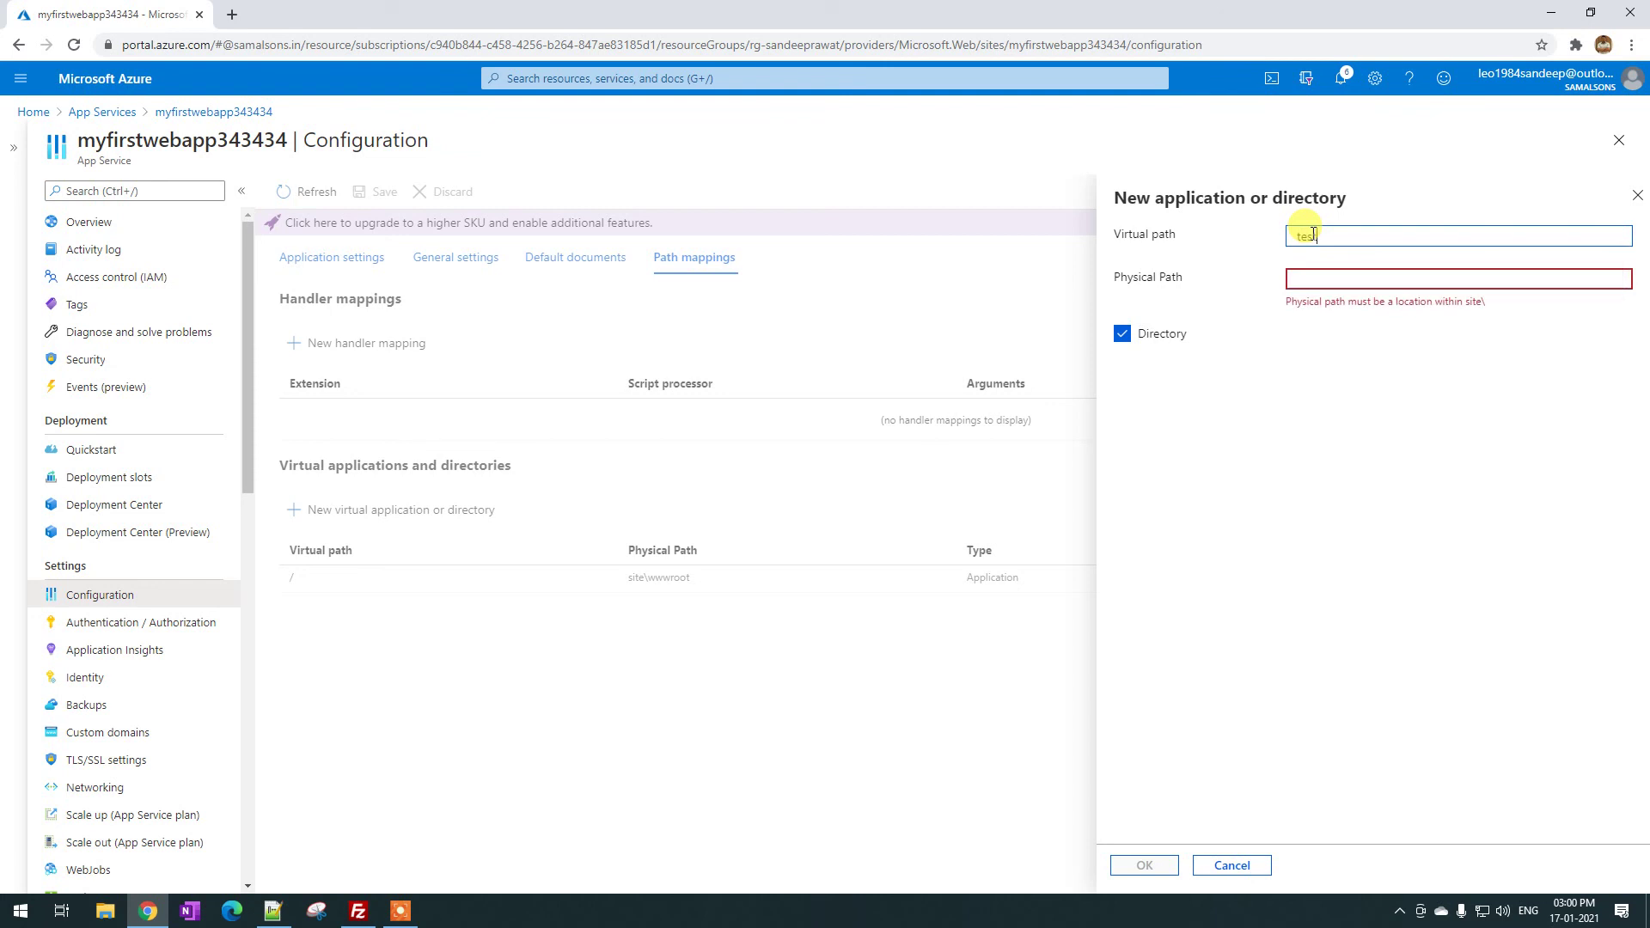
text(atio)
key(BackSpace)
key(BackSpace)
key(BackSpace)
key(BackSpace)
key(BackSpace)
key(BackSpace)
key(BackSpace)
key(BackSpace)
key(BackSpace)
key(BackSpace)
key(BackSpace)
key(BackSpace)
key(BackSpace)
key(BackSpace)
key(BackSpace)
Set the new directory's virtual path to demoapp
text(demoapp)
key(Tab)
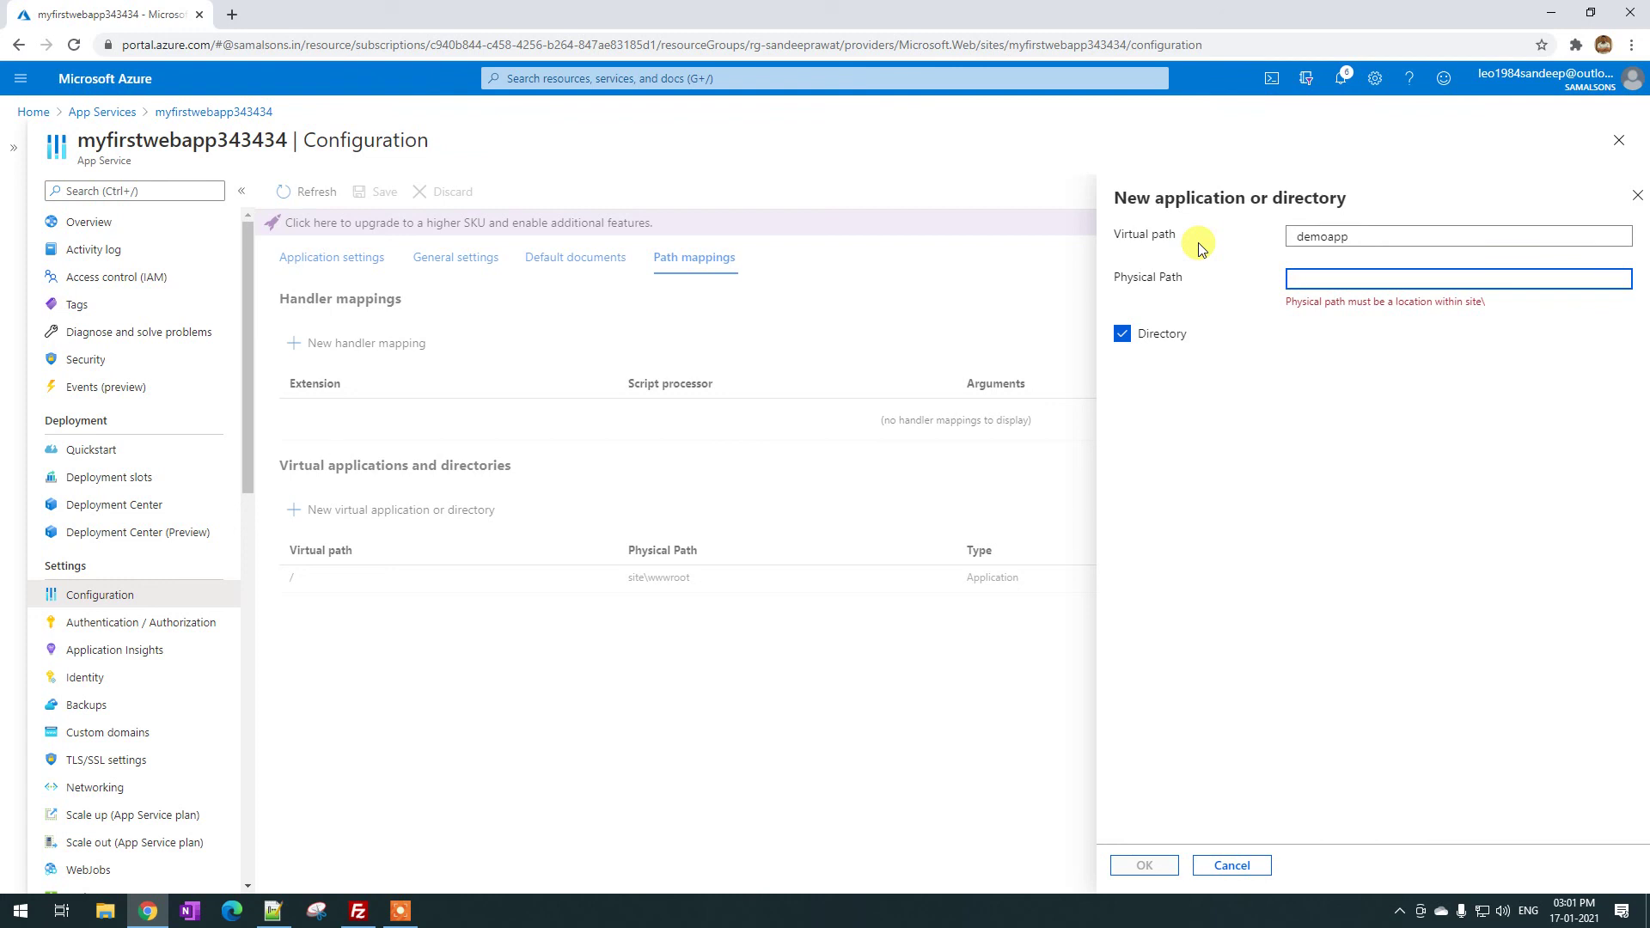
click(1365, 241)
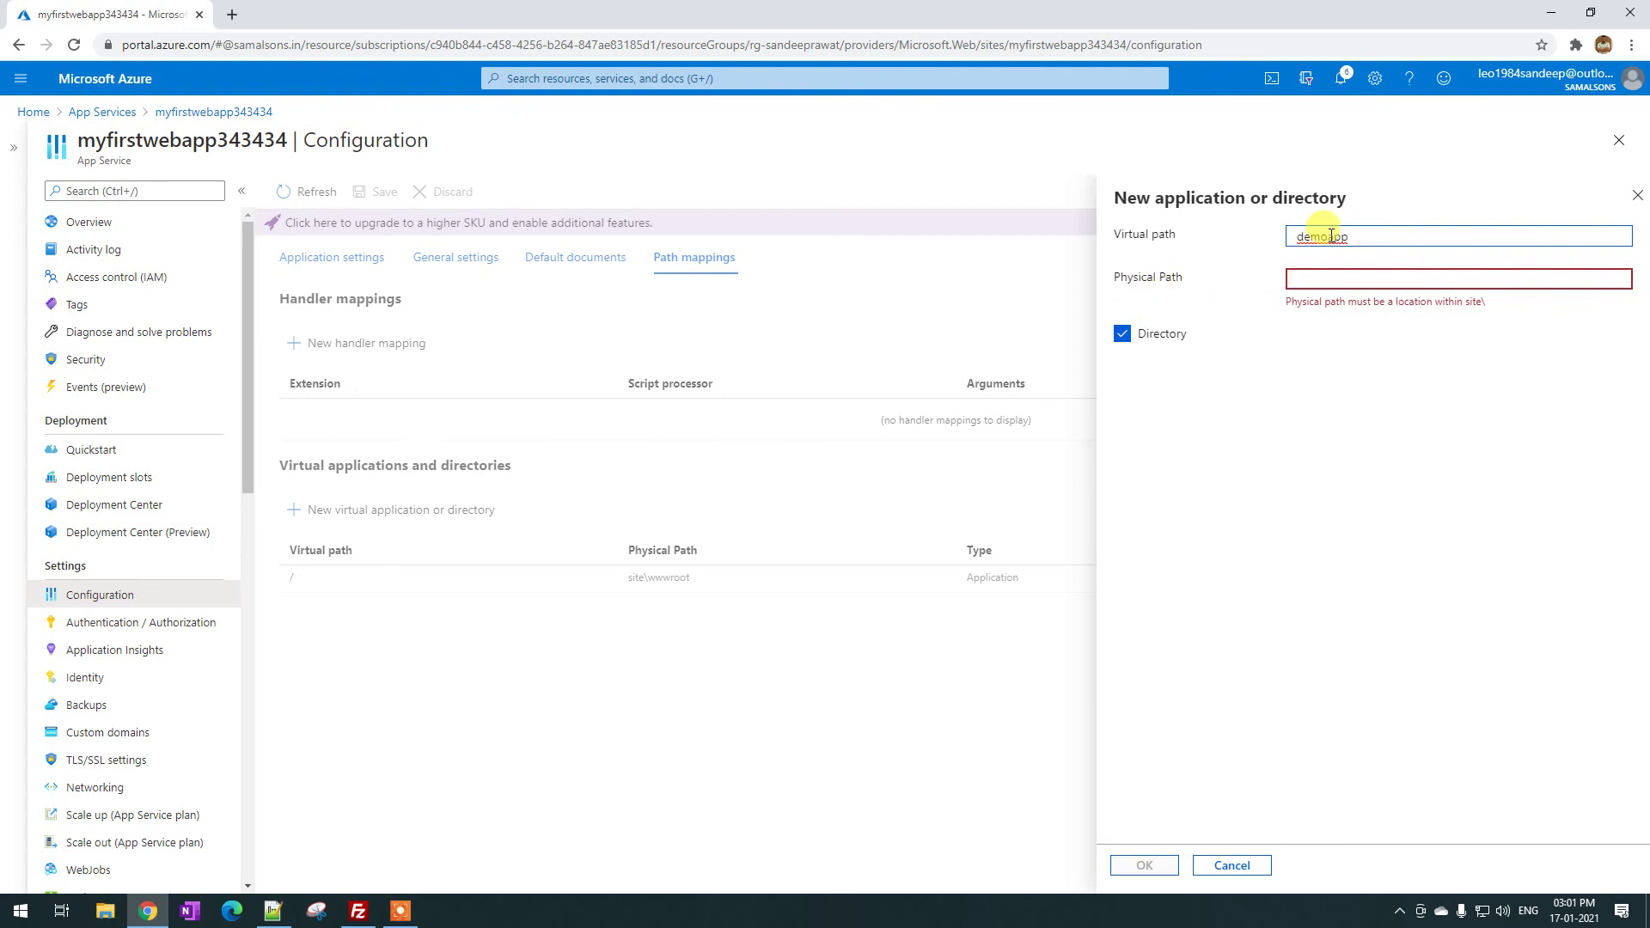
Copy the remote path of the uploaded AttendancePortal folder from FileZilla and try it as the physical path in the Azure portal
click(1296, 276)
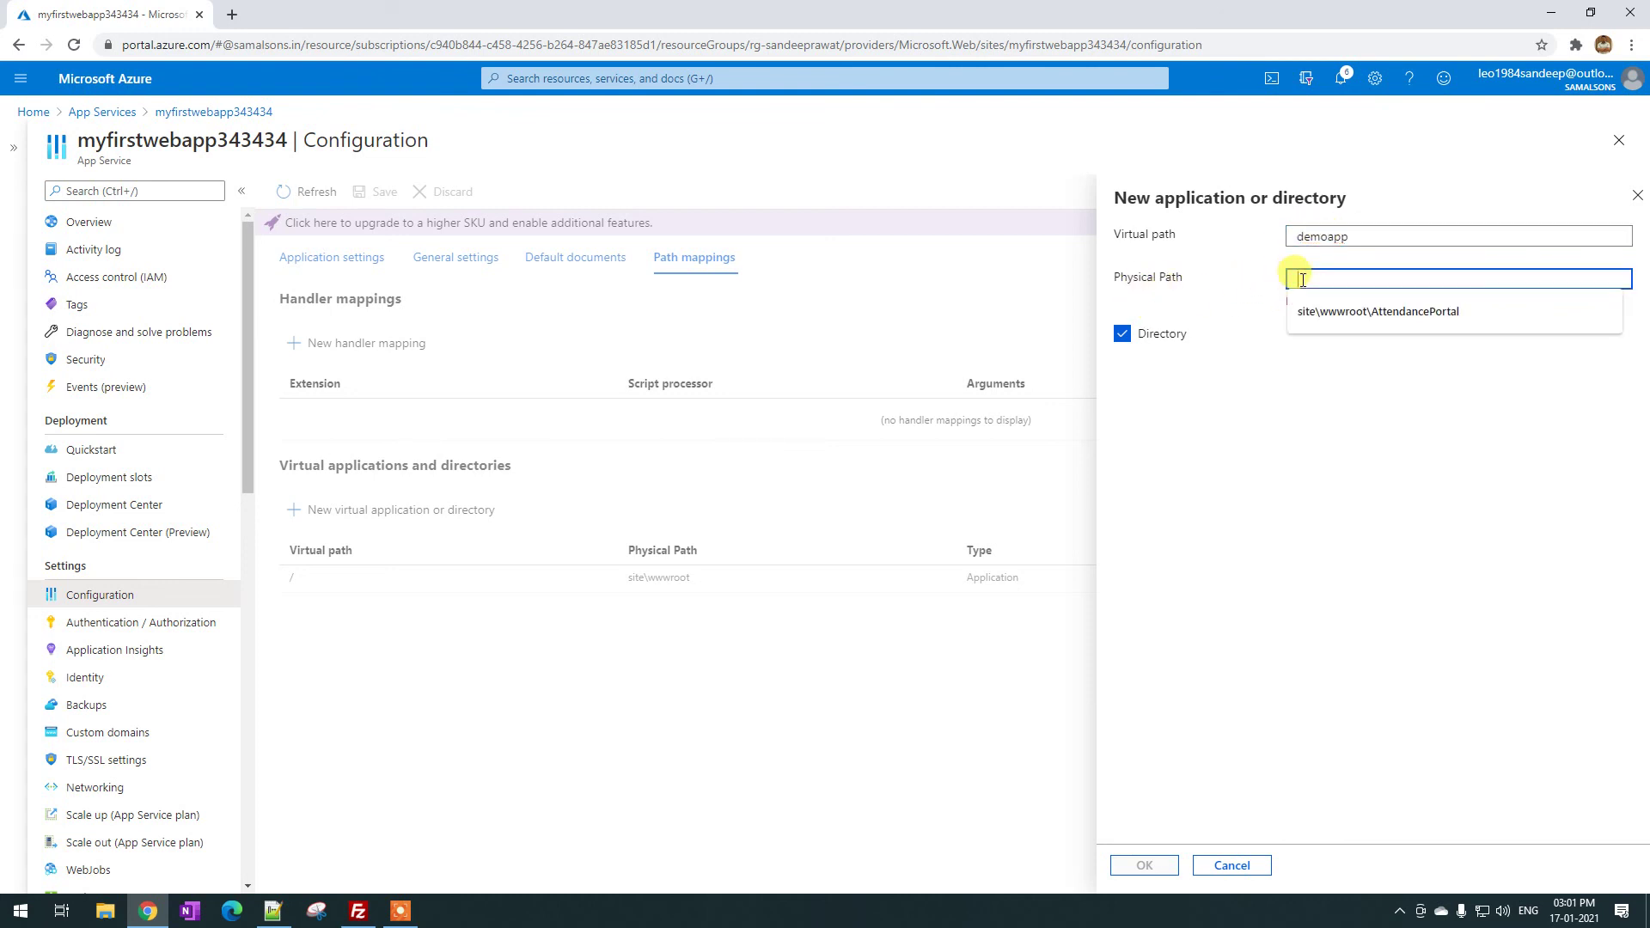
click(359, 911)
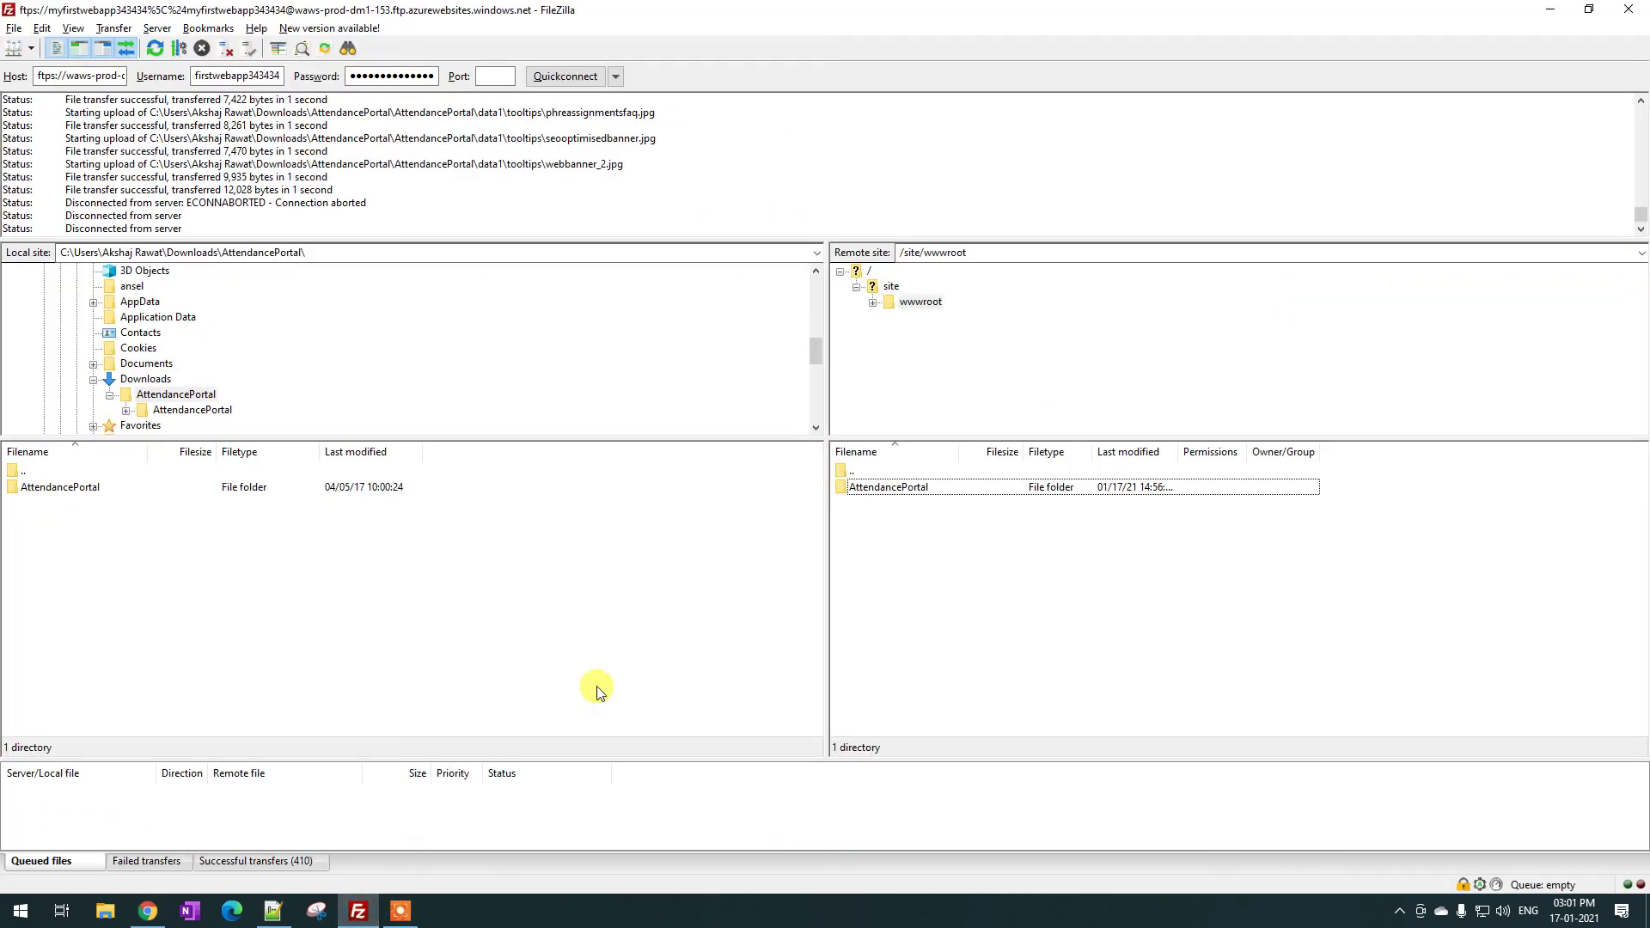
click(909, 245)
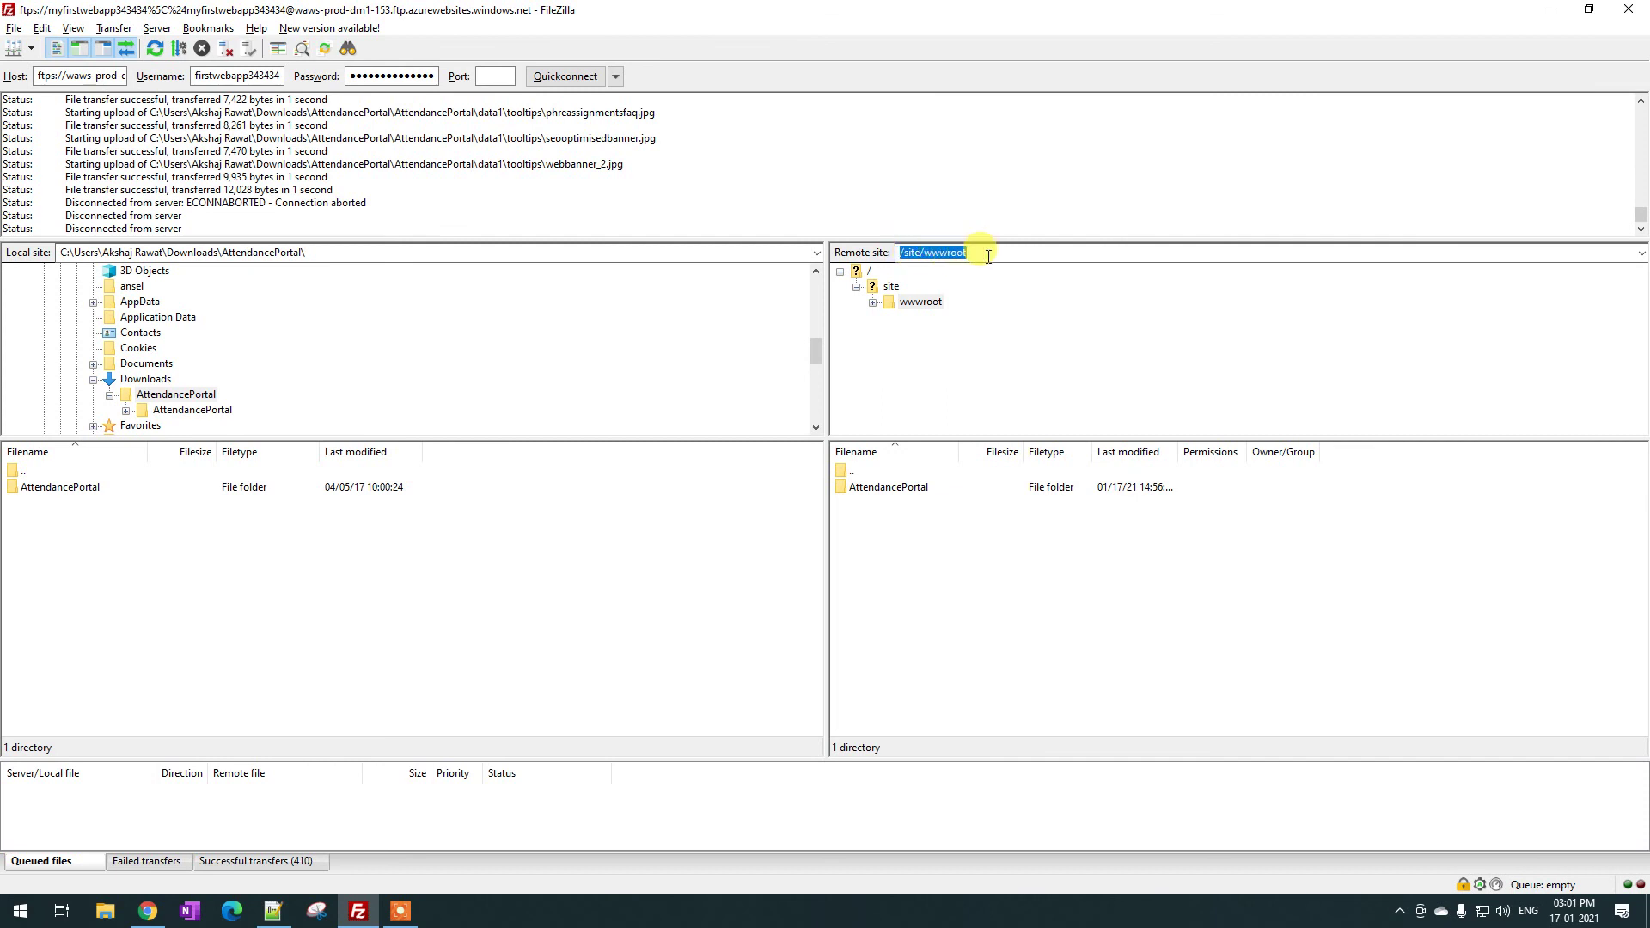
click(874, 488)
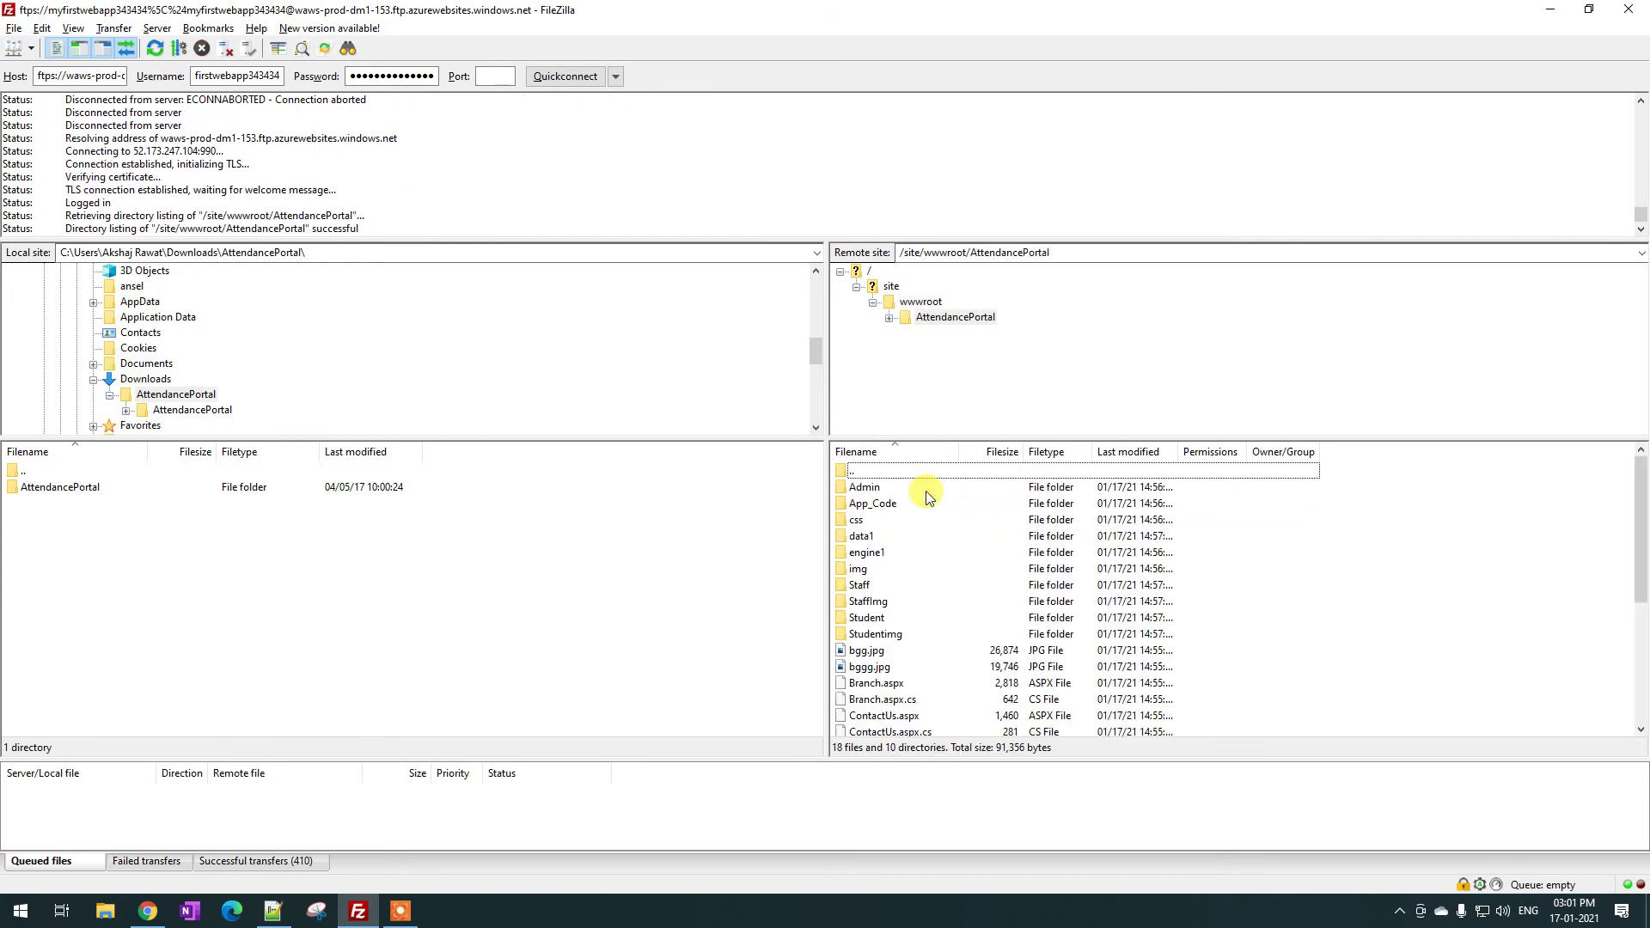
double_click(1070, 256)
key(ctrl+c)
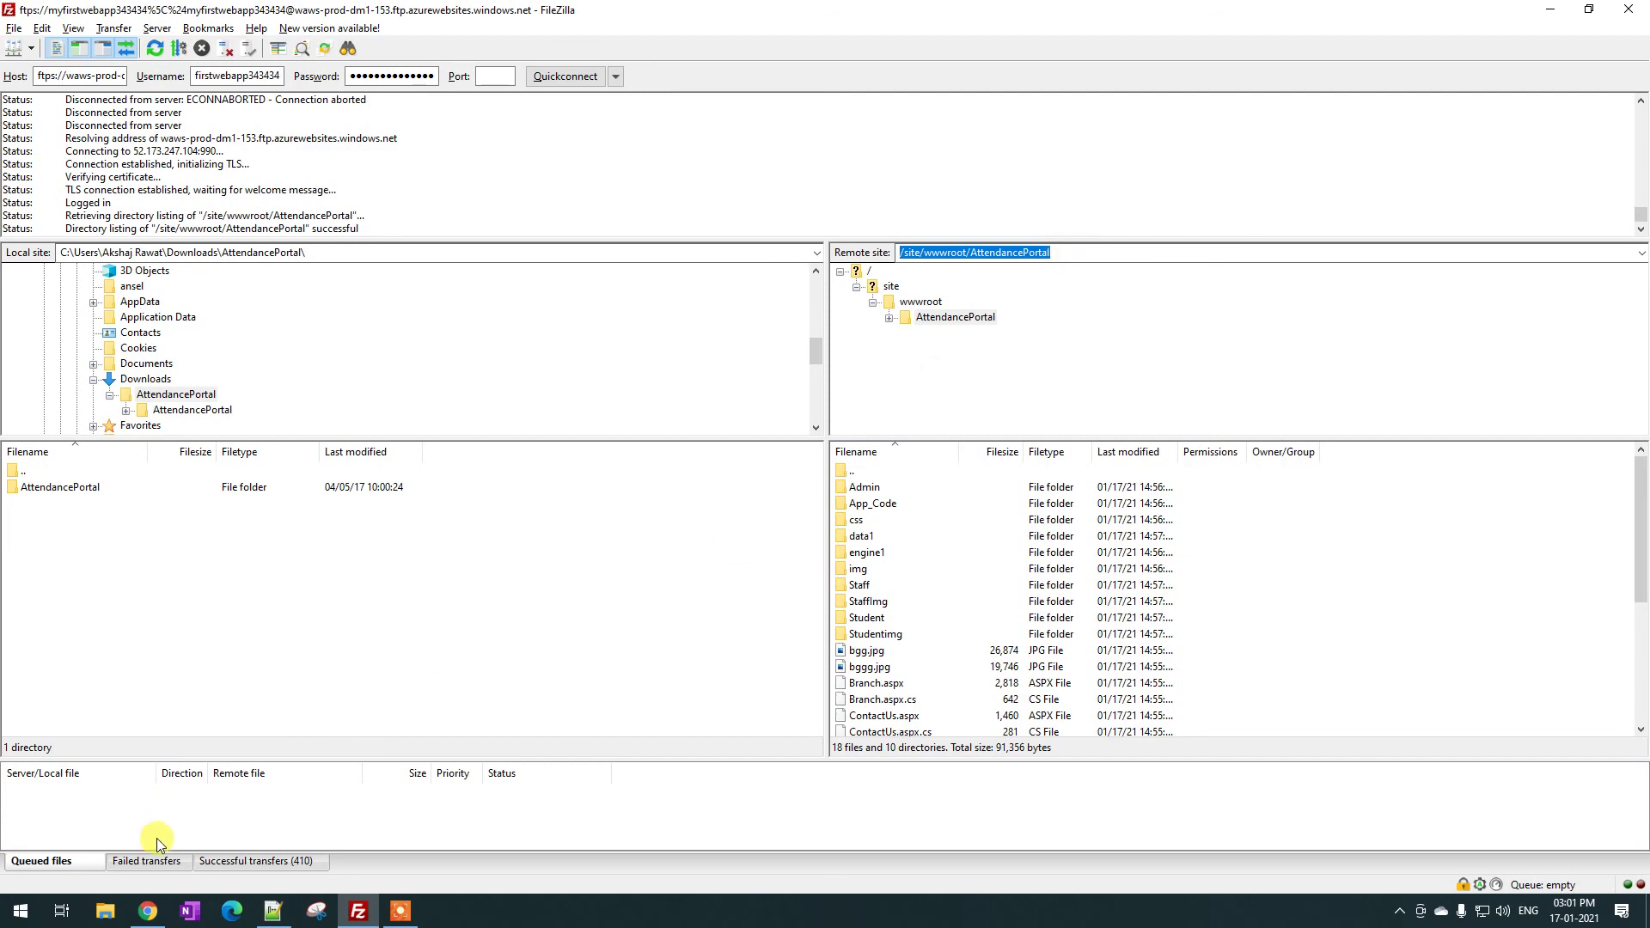
click(148, 912)
click(1324, 277)
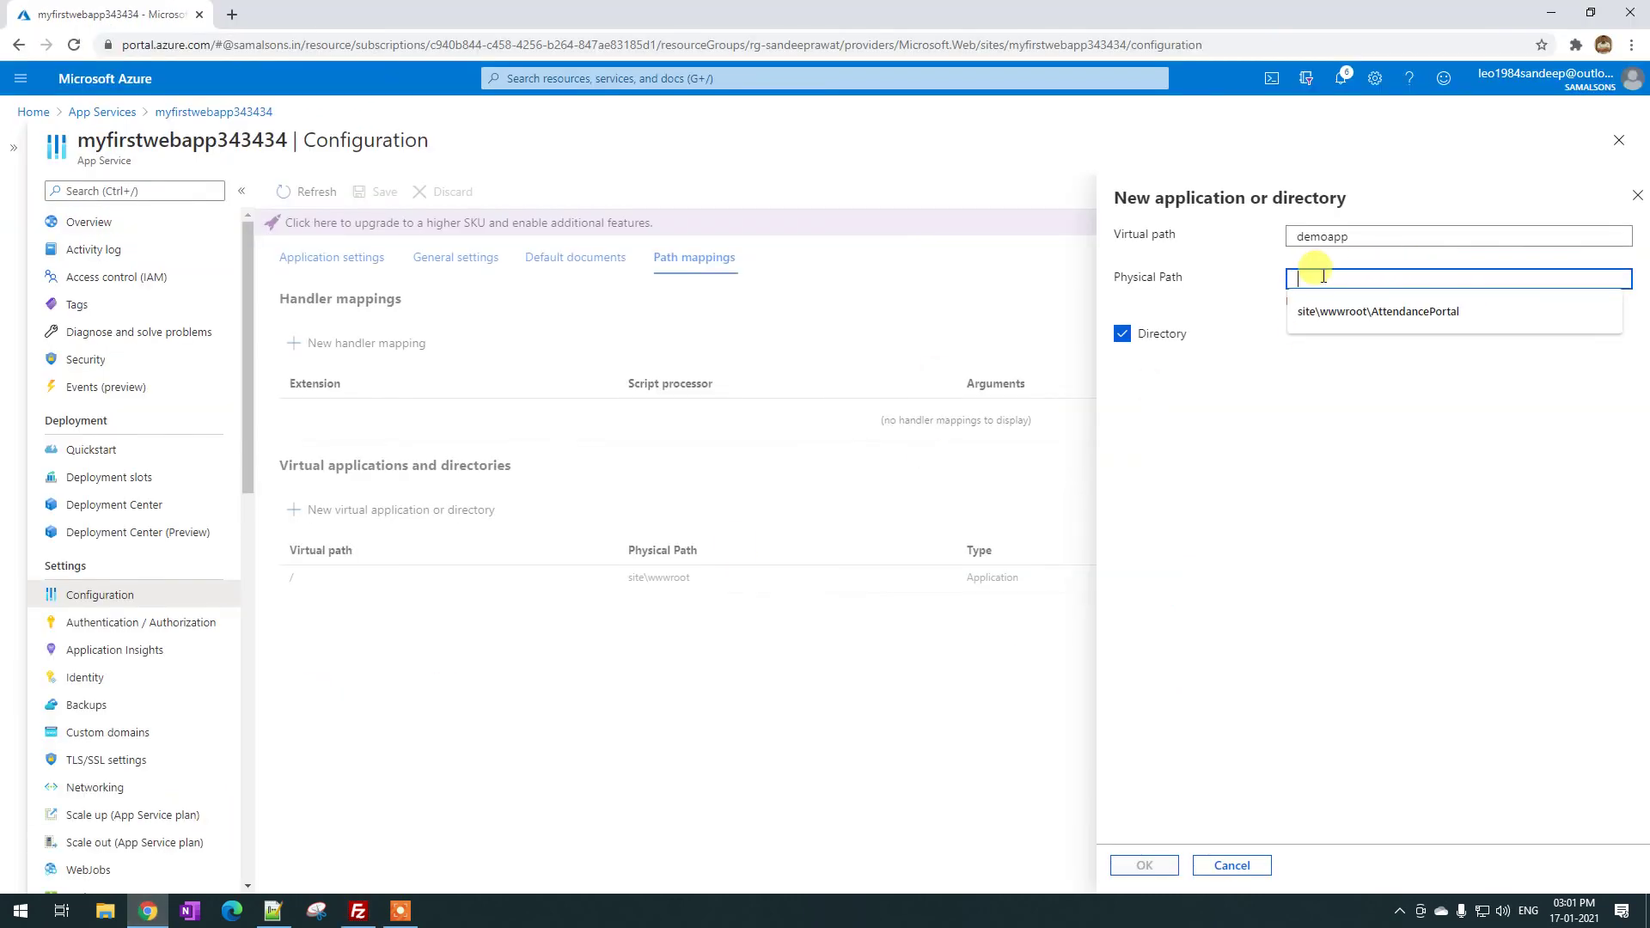
key(ctrl+v)
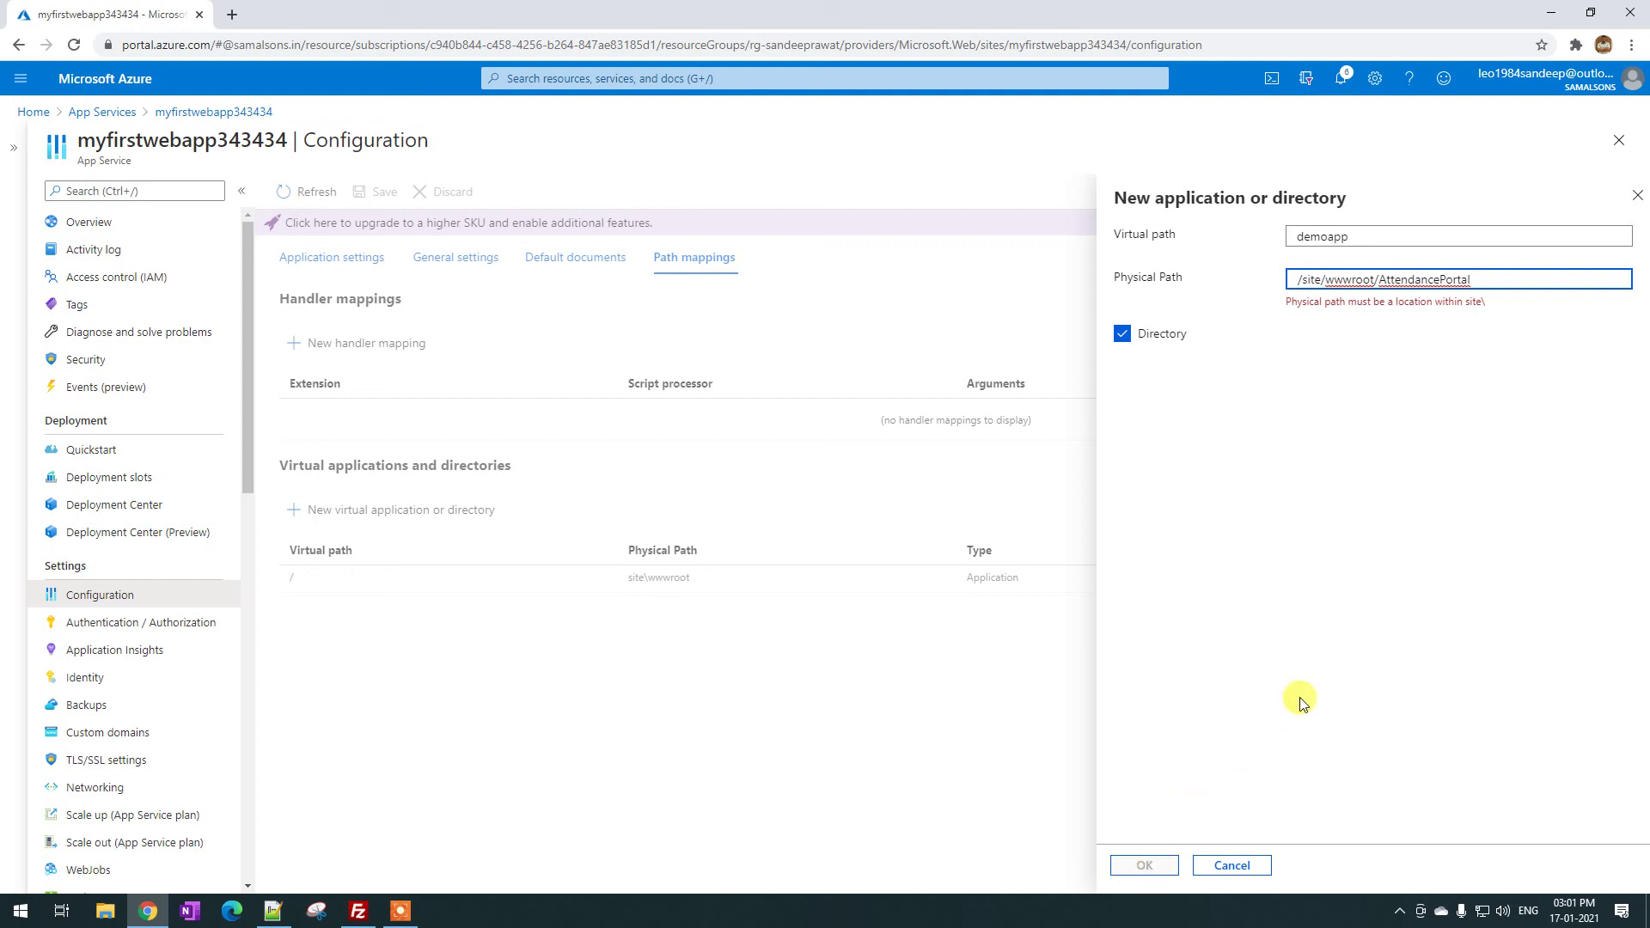
Try the pasted physical path without its leading slash, restore the slash, and clear the physical path
click(1306, 280)
key(BackSpace)
click(1339, 519)
click(1297, 281)
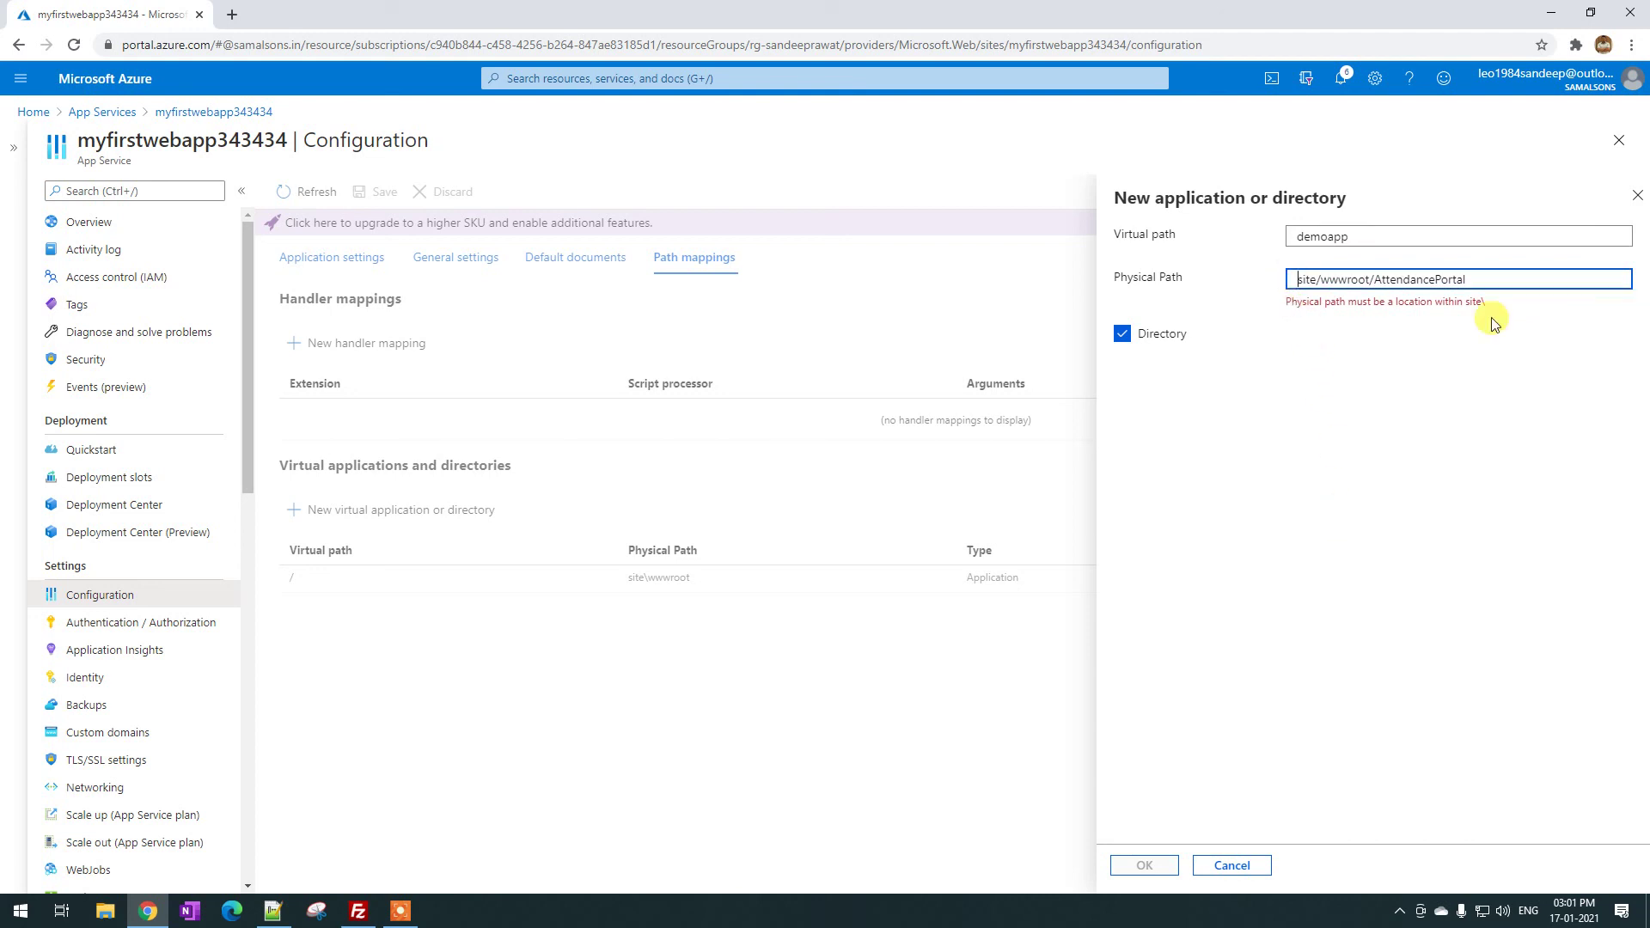
text(/)
key(ctrl+a)
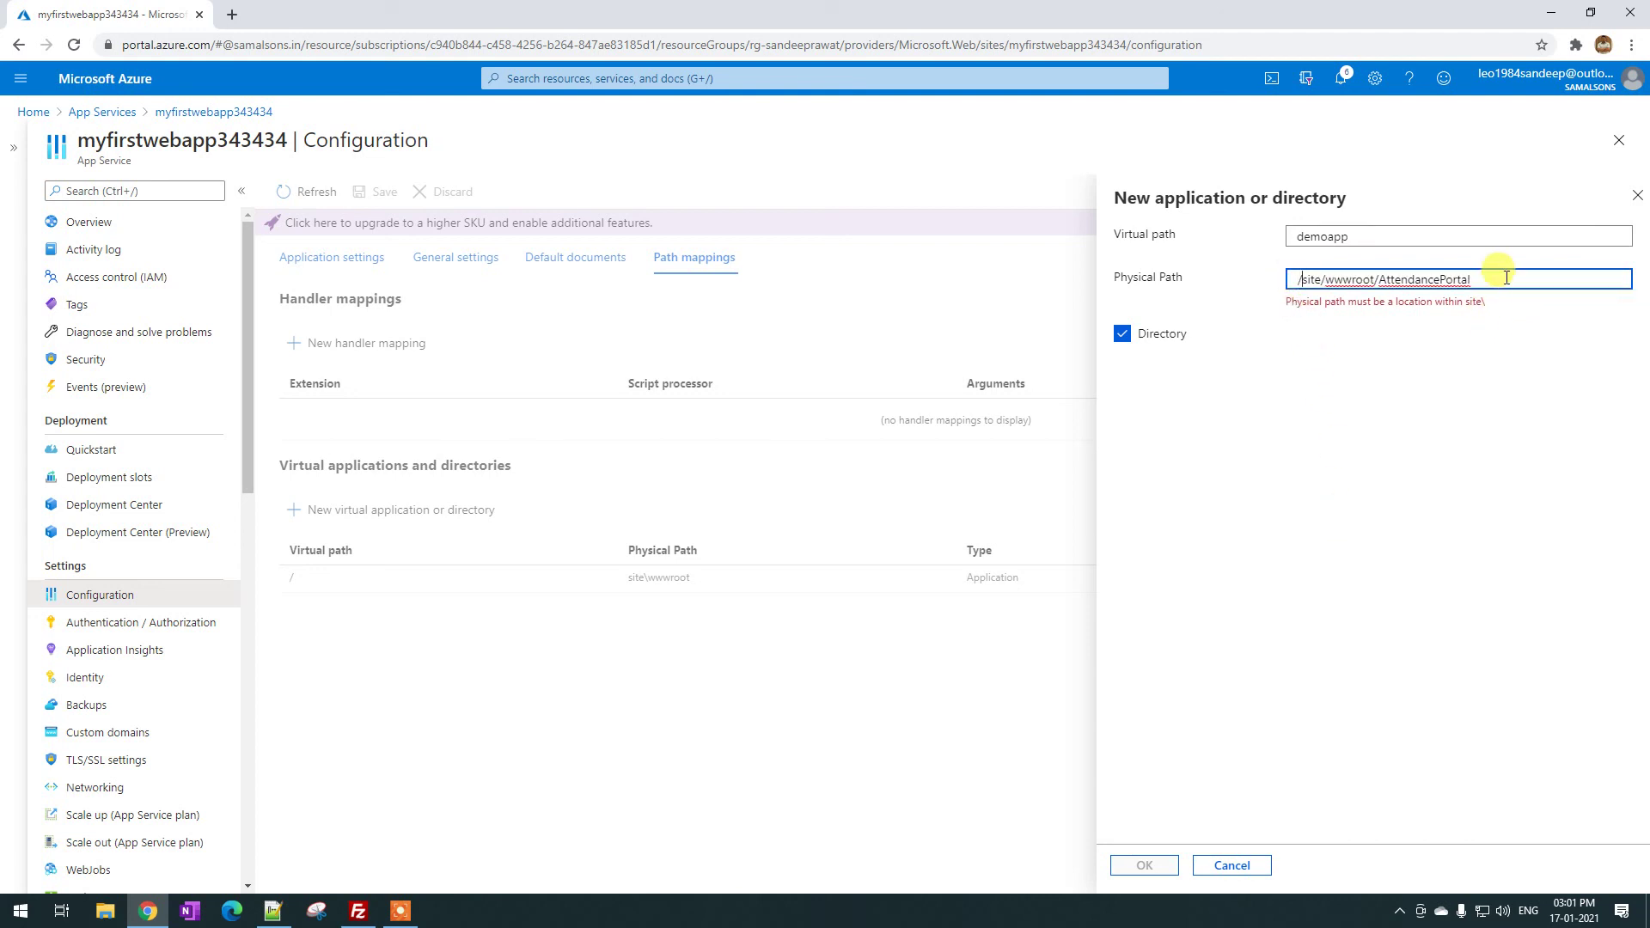
click(1390, 563)
drag(1473, 278, 877, 309)
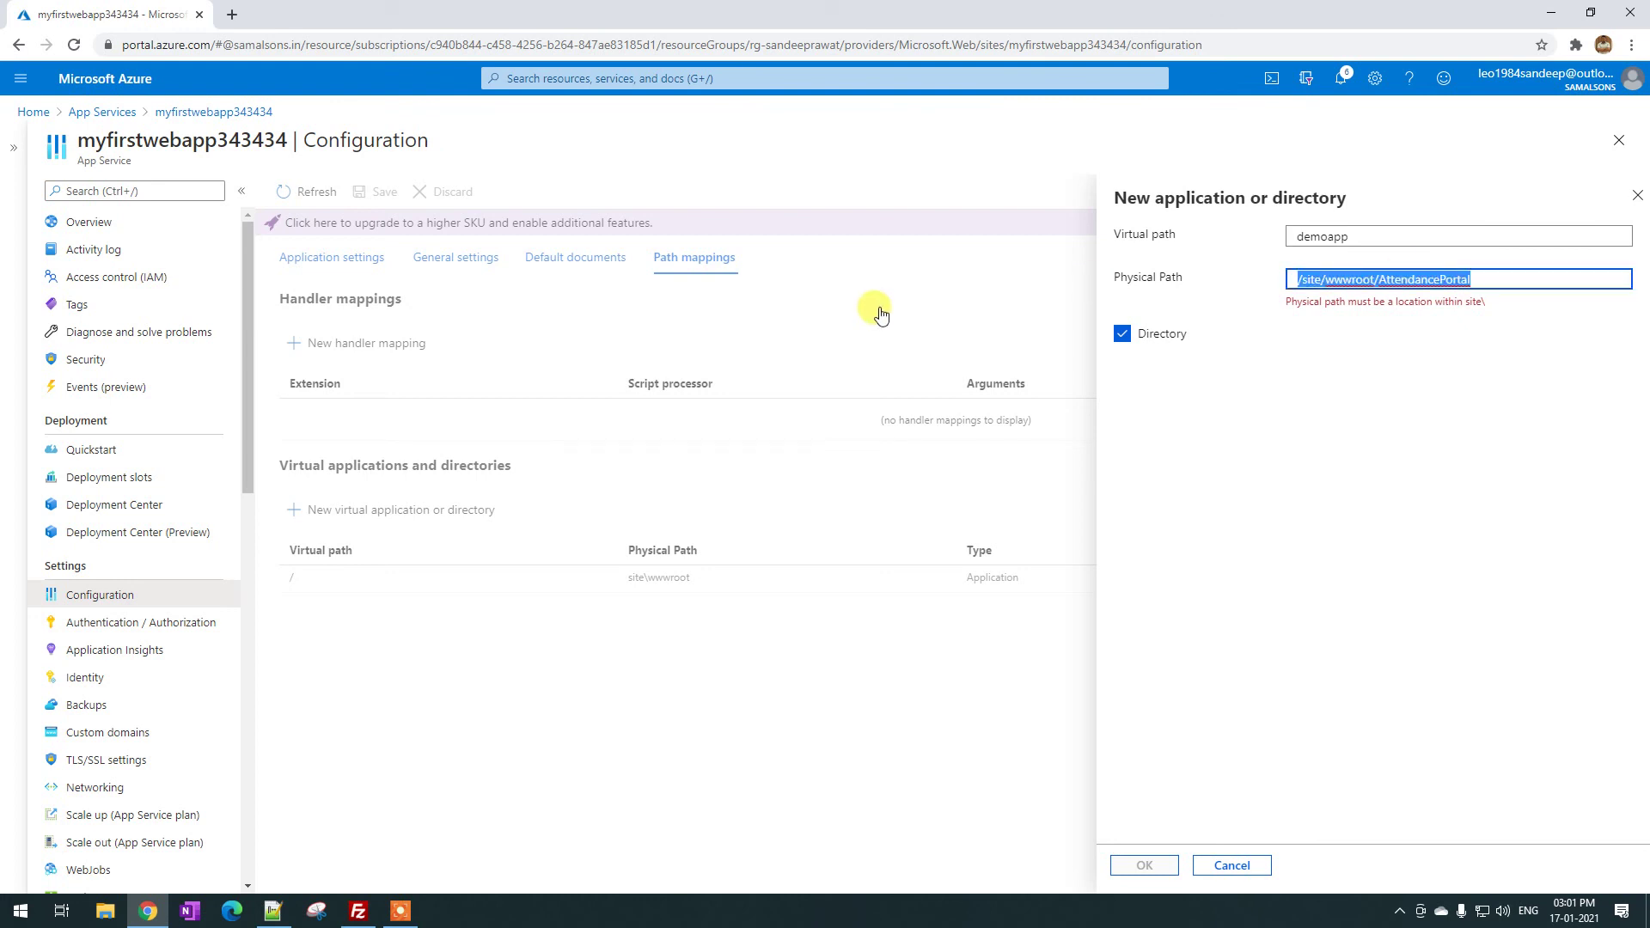
key(BackSpace)
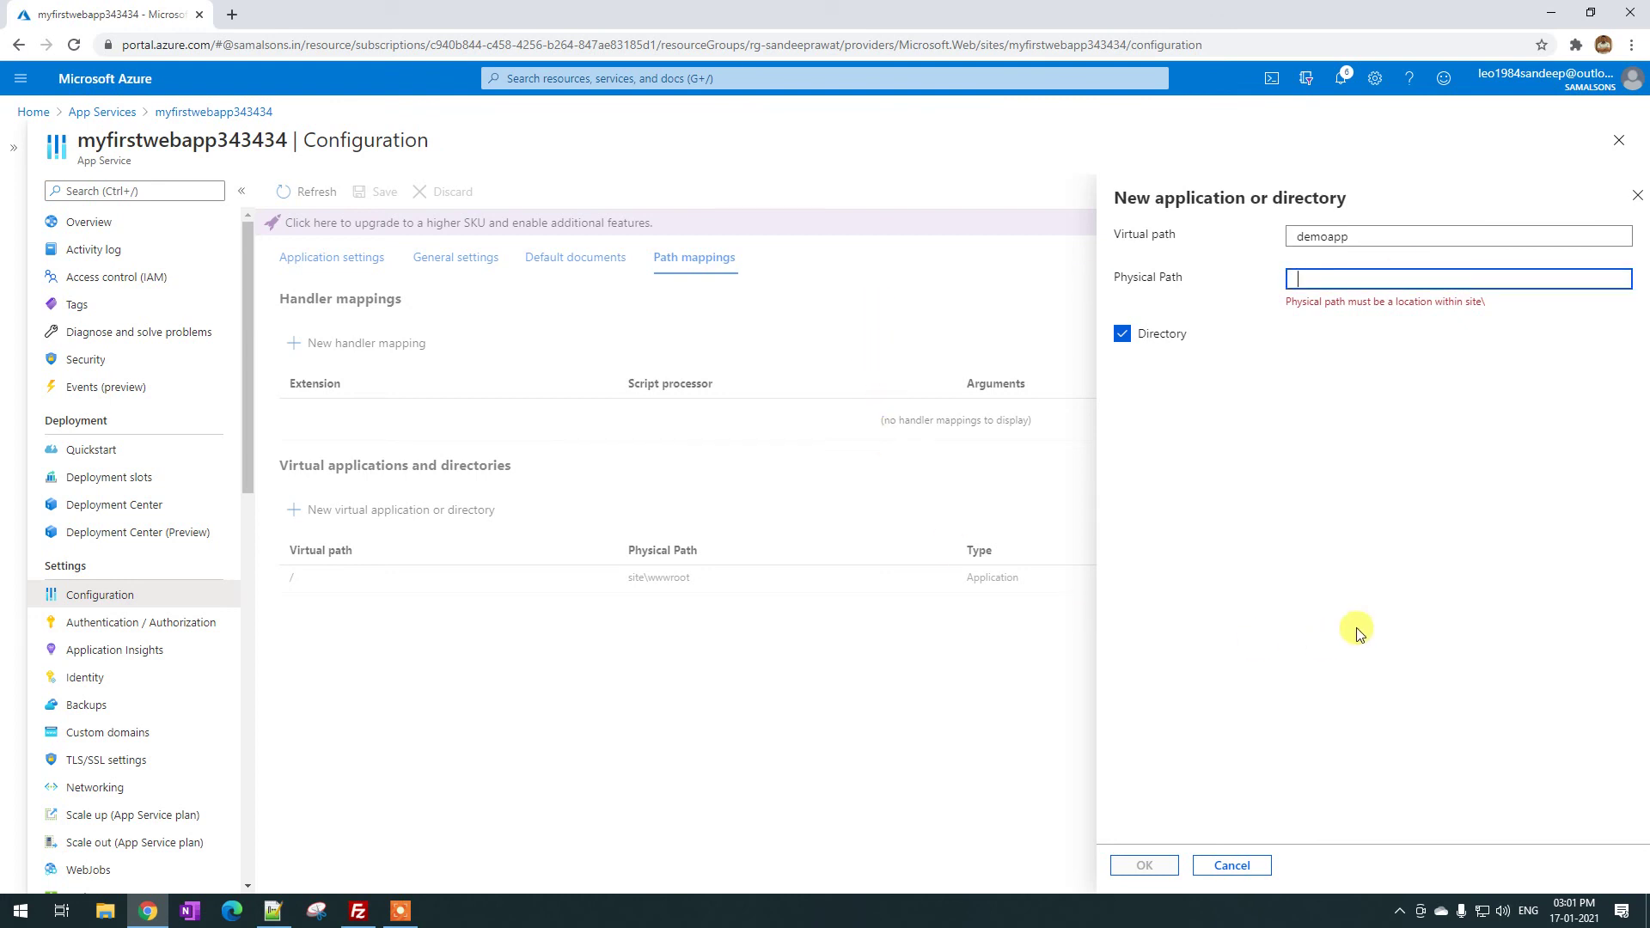
Set the physical path to site\wwwroot\AttendancePortal, add the demoapp directory mapping, and save the configuration
click(1311, 284)
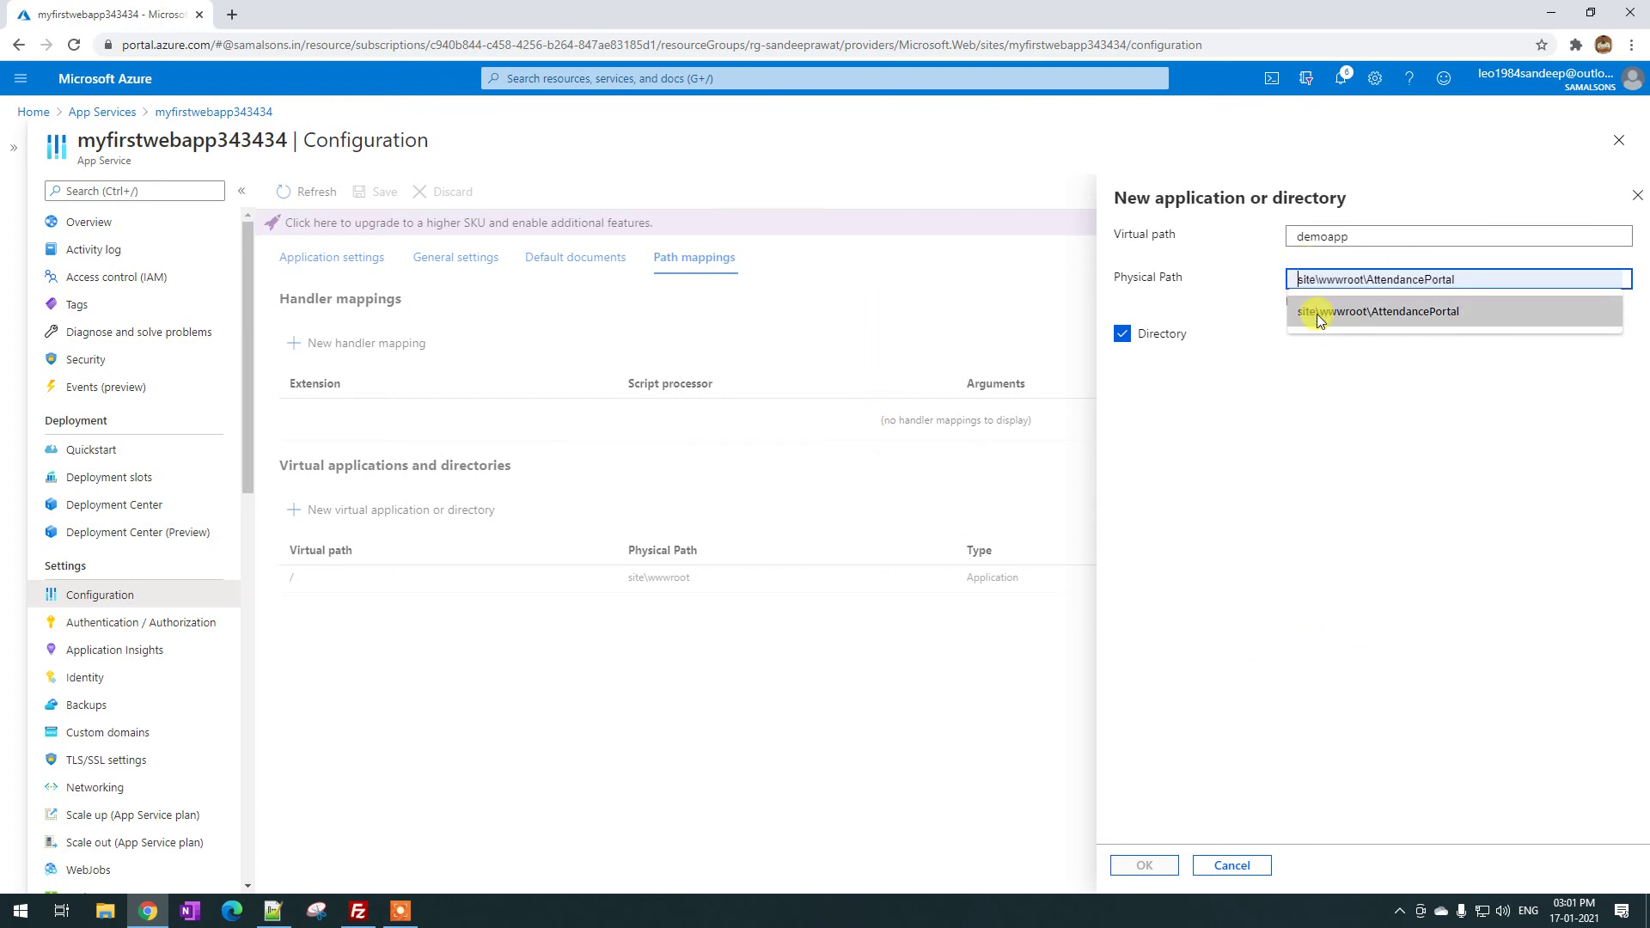
click(1311, 312)
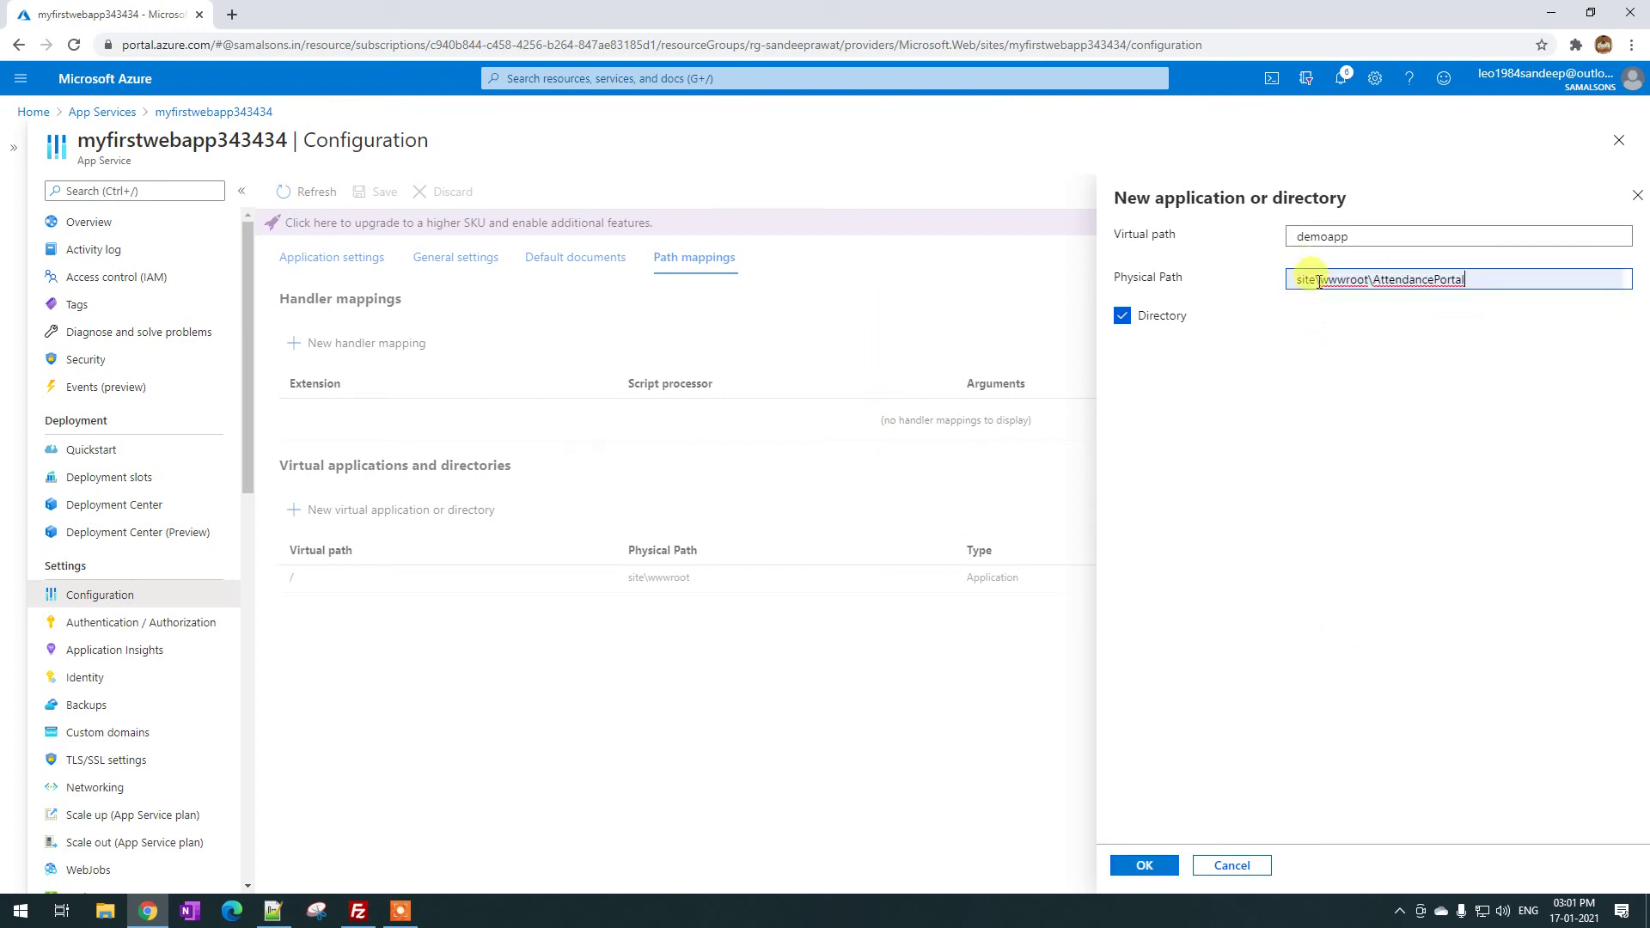
click(358, 911)
click(143, 924)
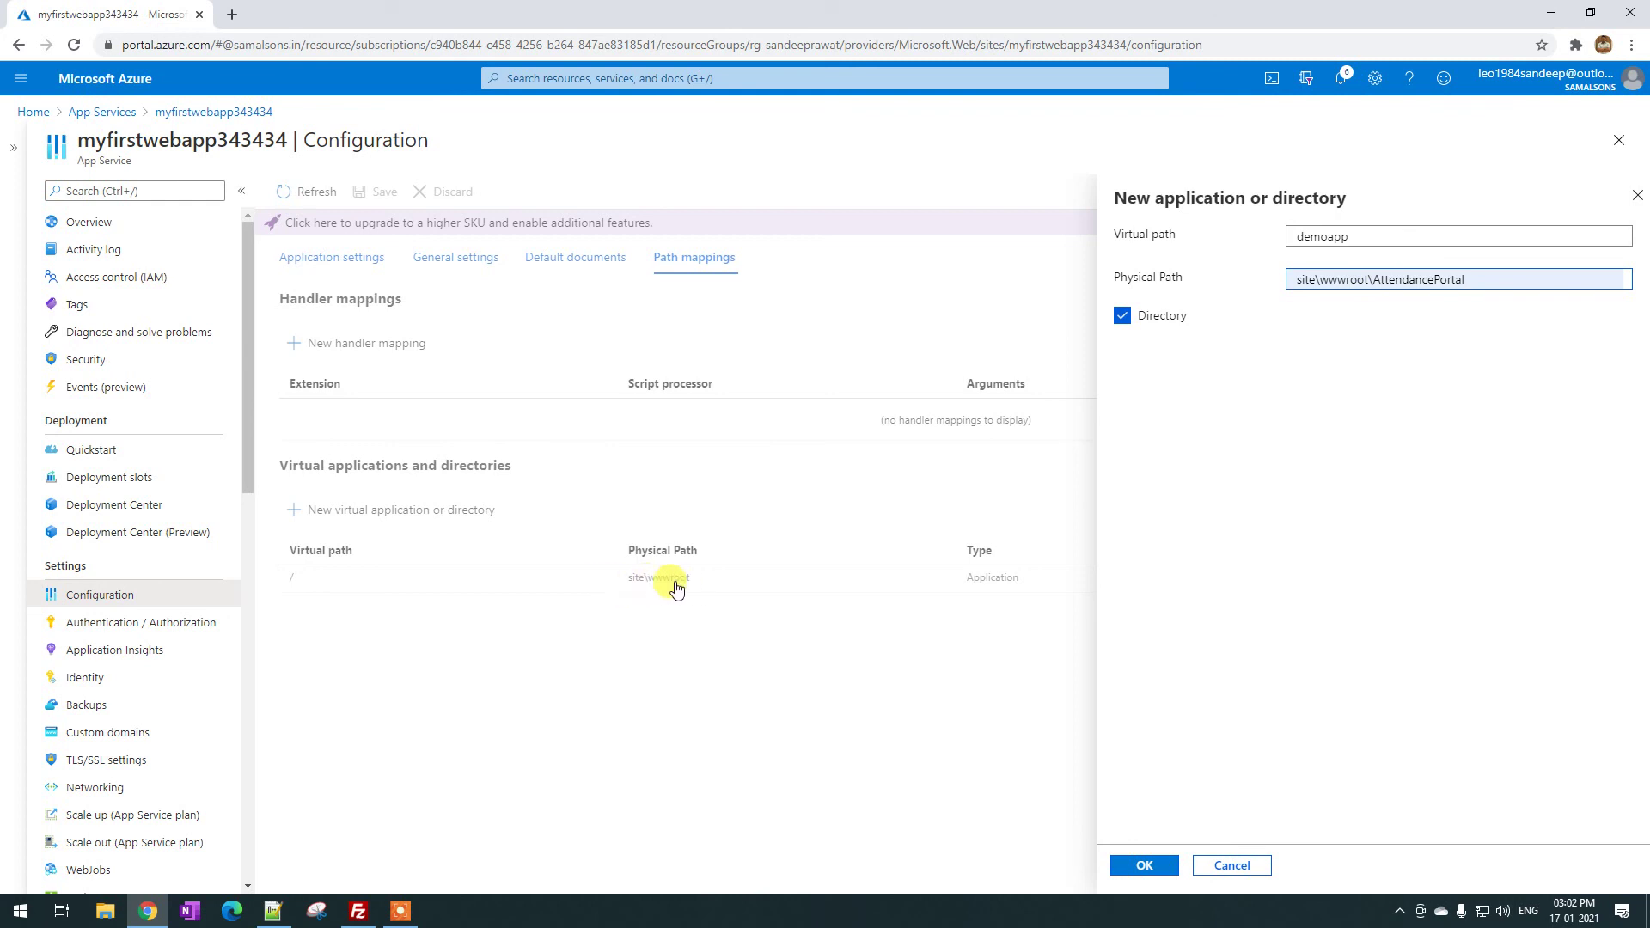
click(1143, 864)
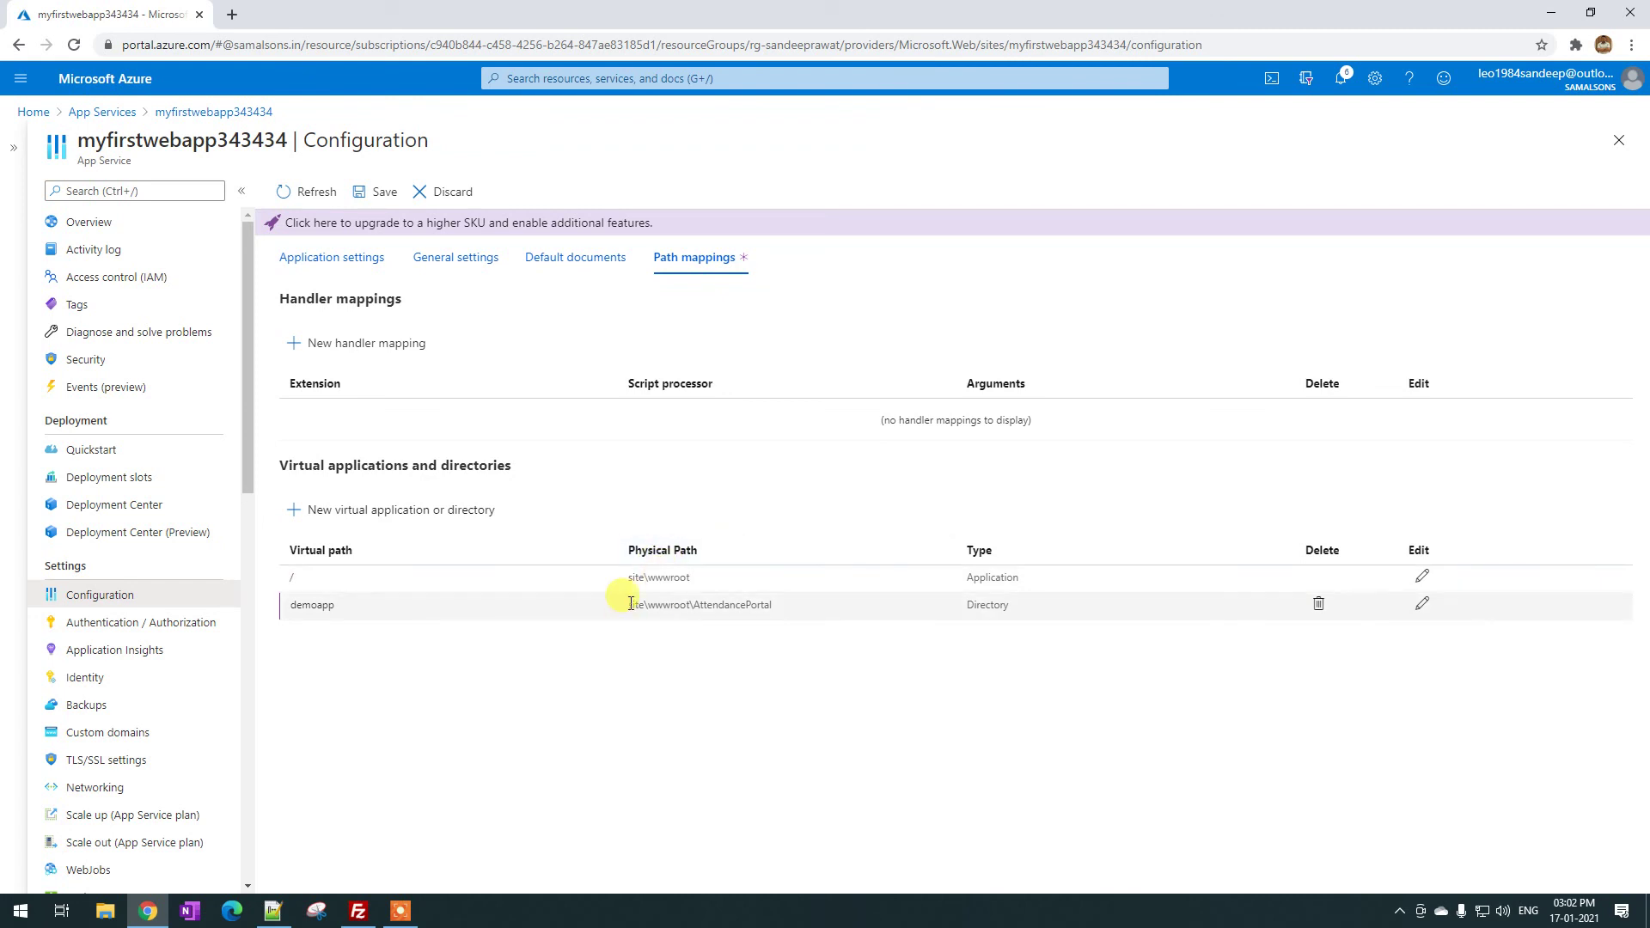
click(381, 192)
click(320, 296)
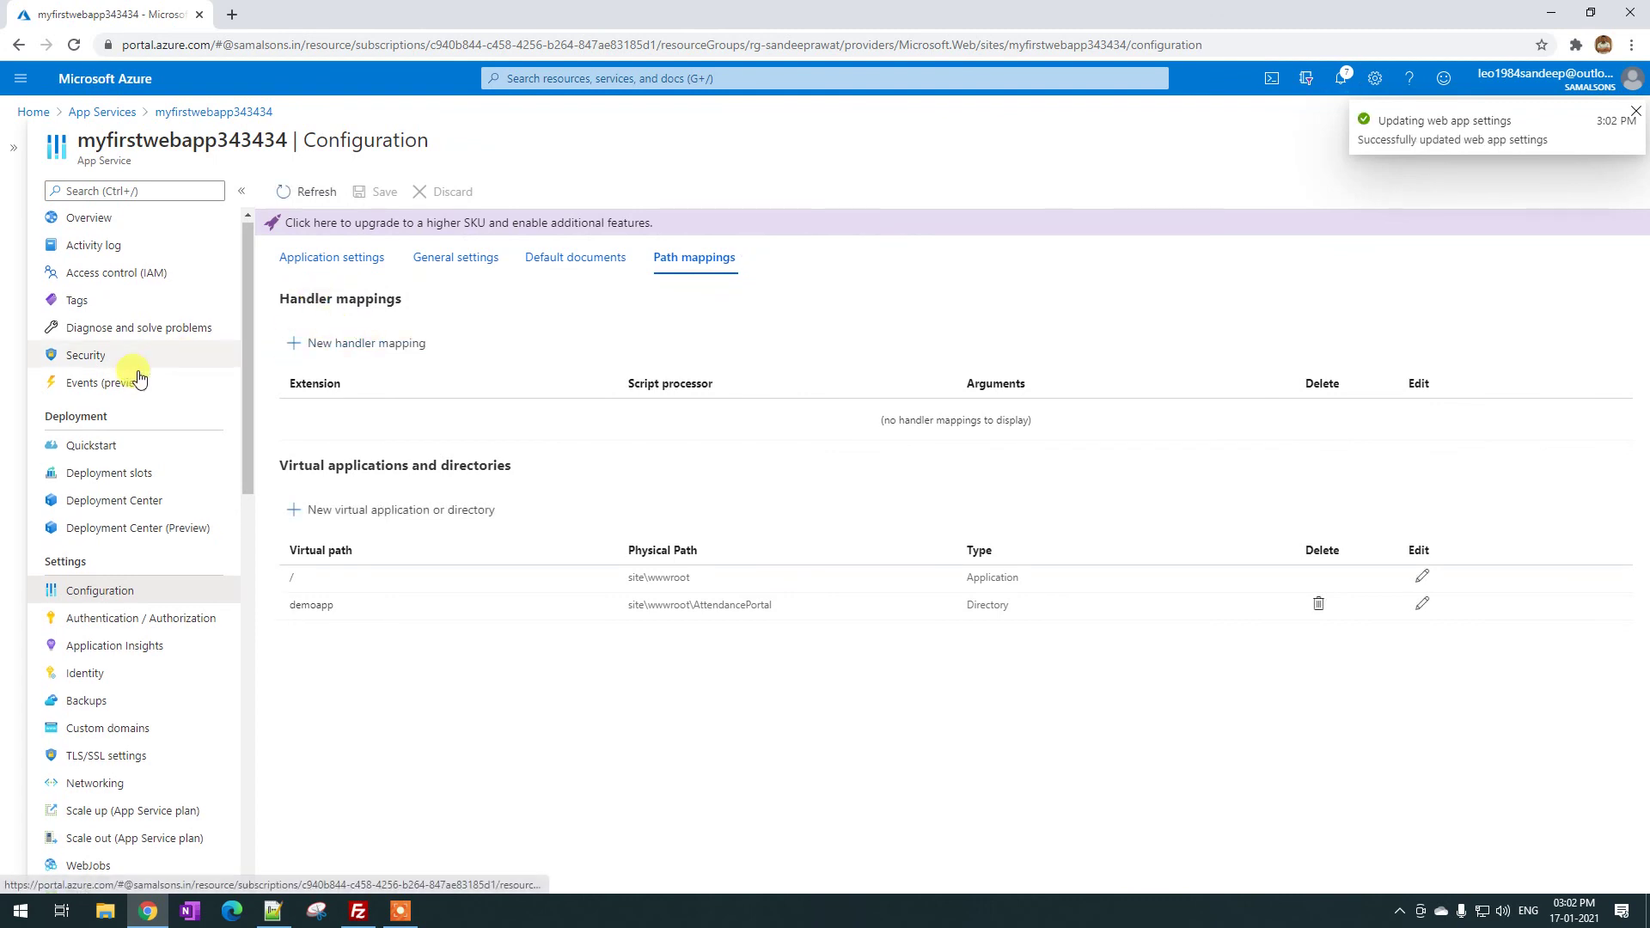
Return to the web app's overview and browse to its default azurewebsites.net URL
click(109, 225)
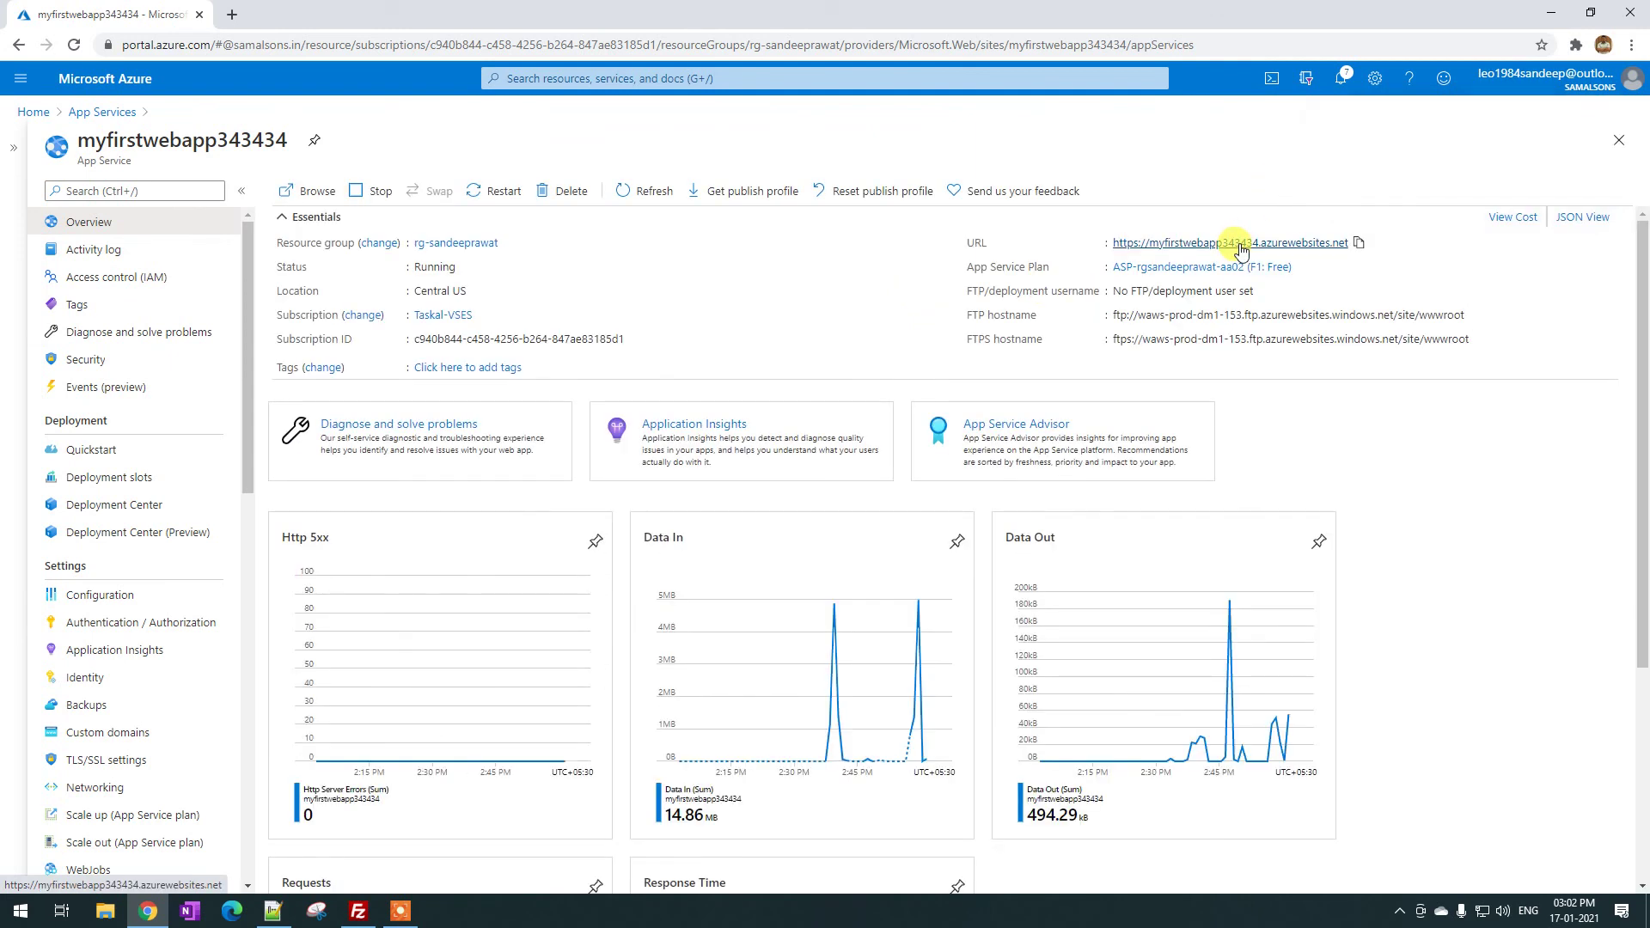
click(1235, 244)
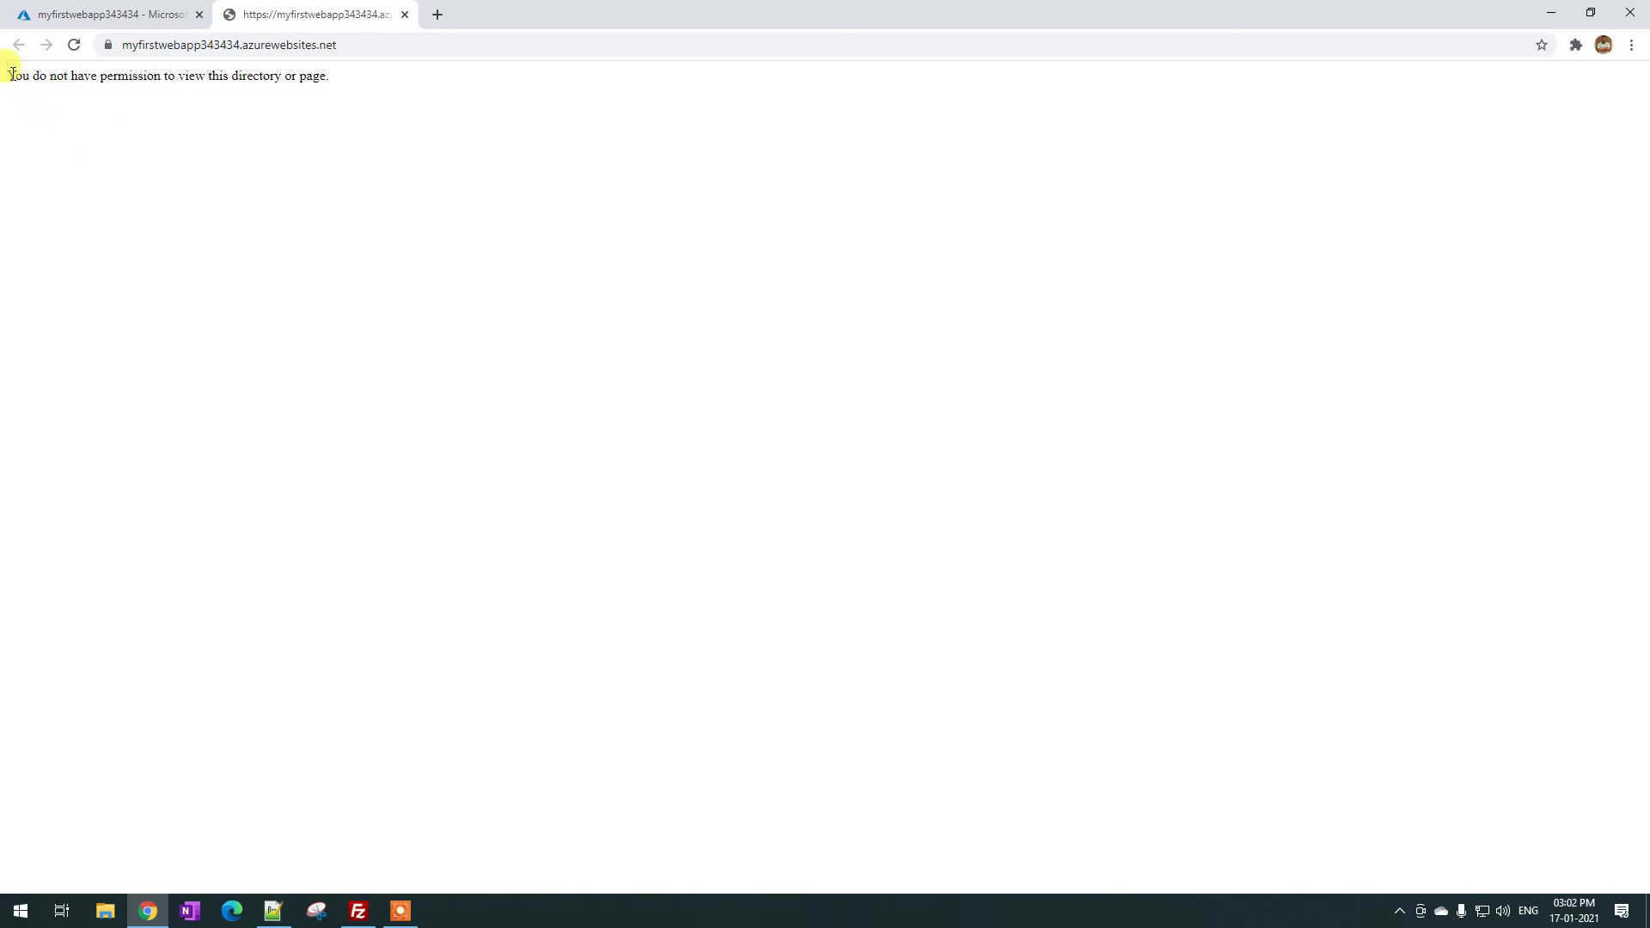
Read the default page's message, then switch to FileZilla and inspect the remote wwwroot folder and its AttendancePortal subfolder
drag(13, 74, 321, 81)
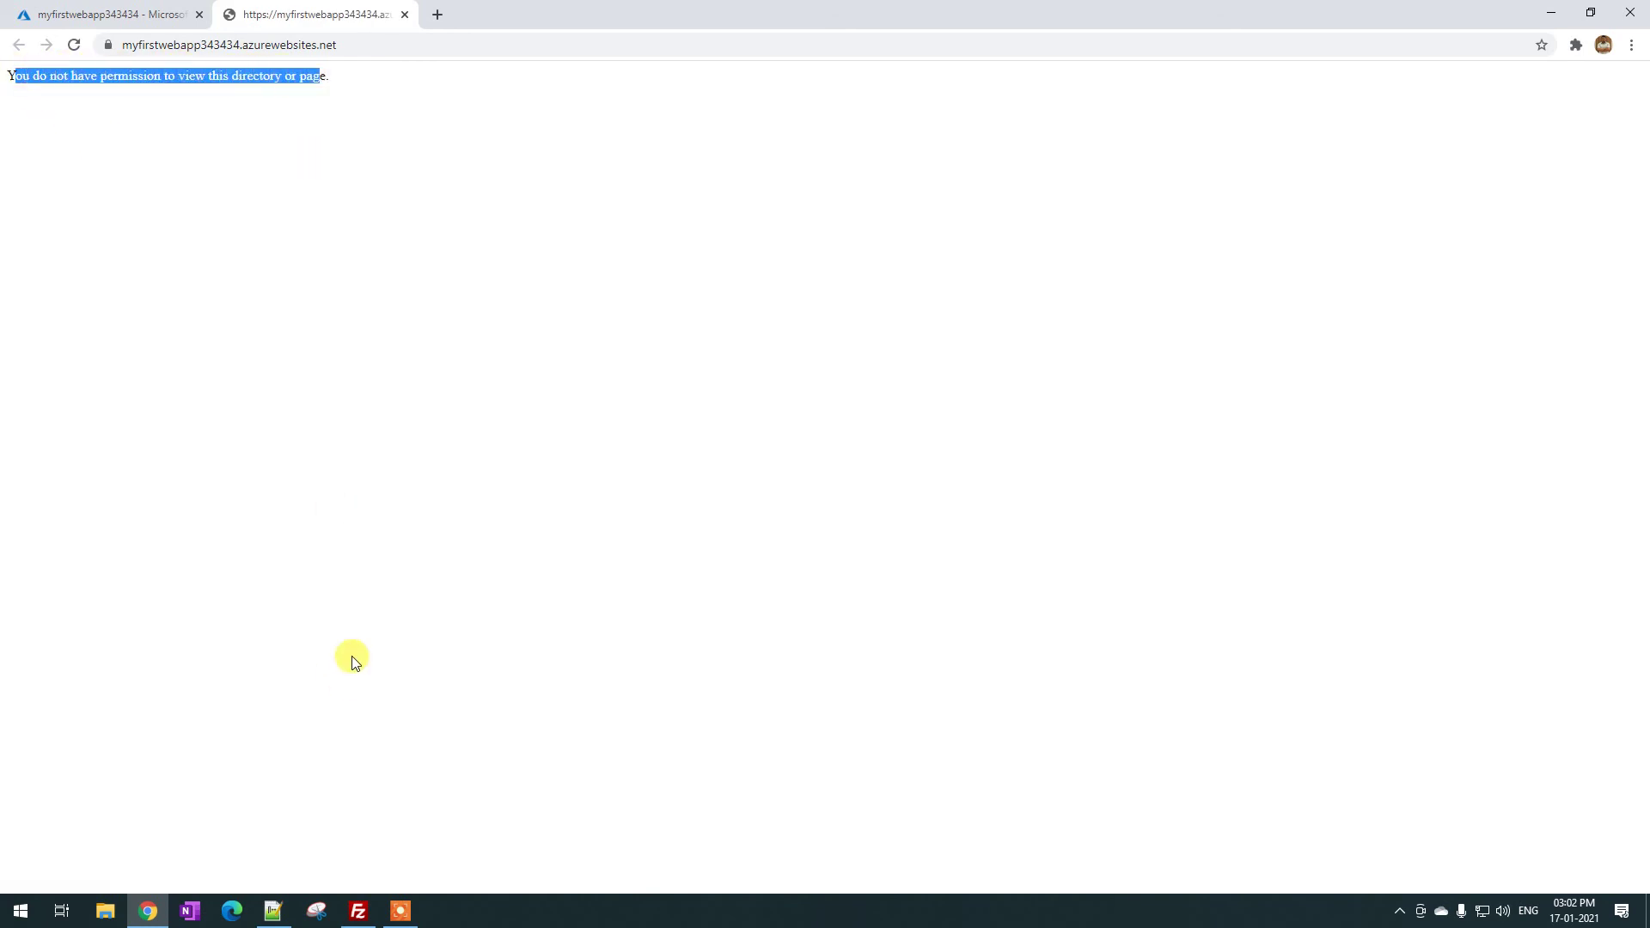
click(359, 911)
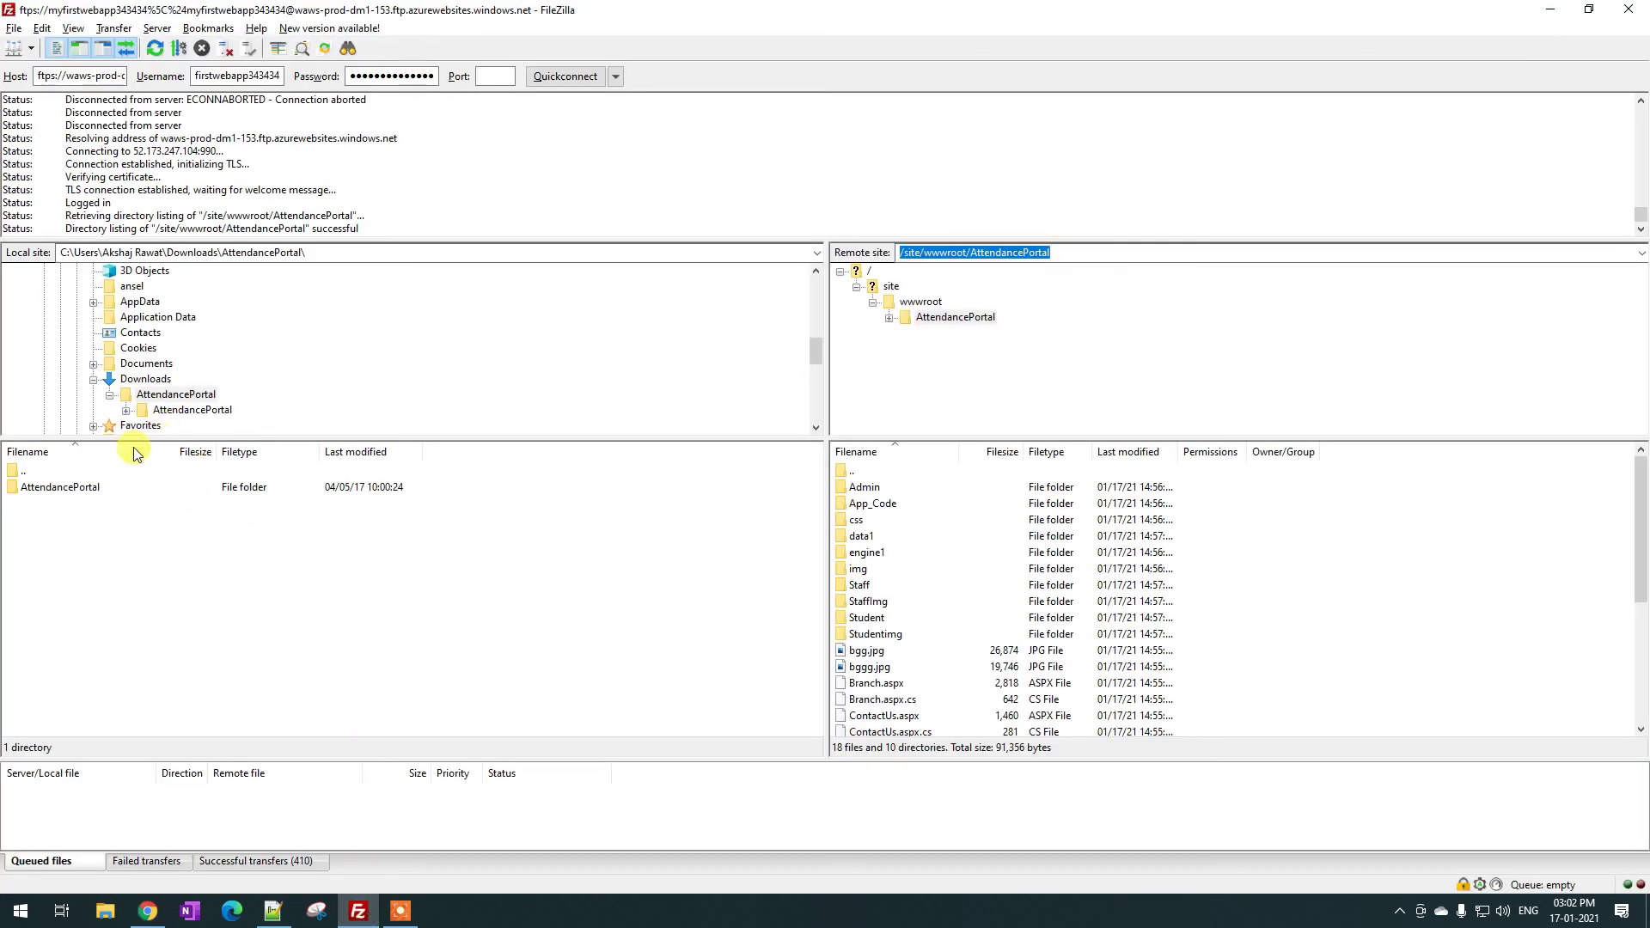
click(65, 492)
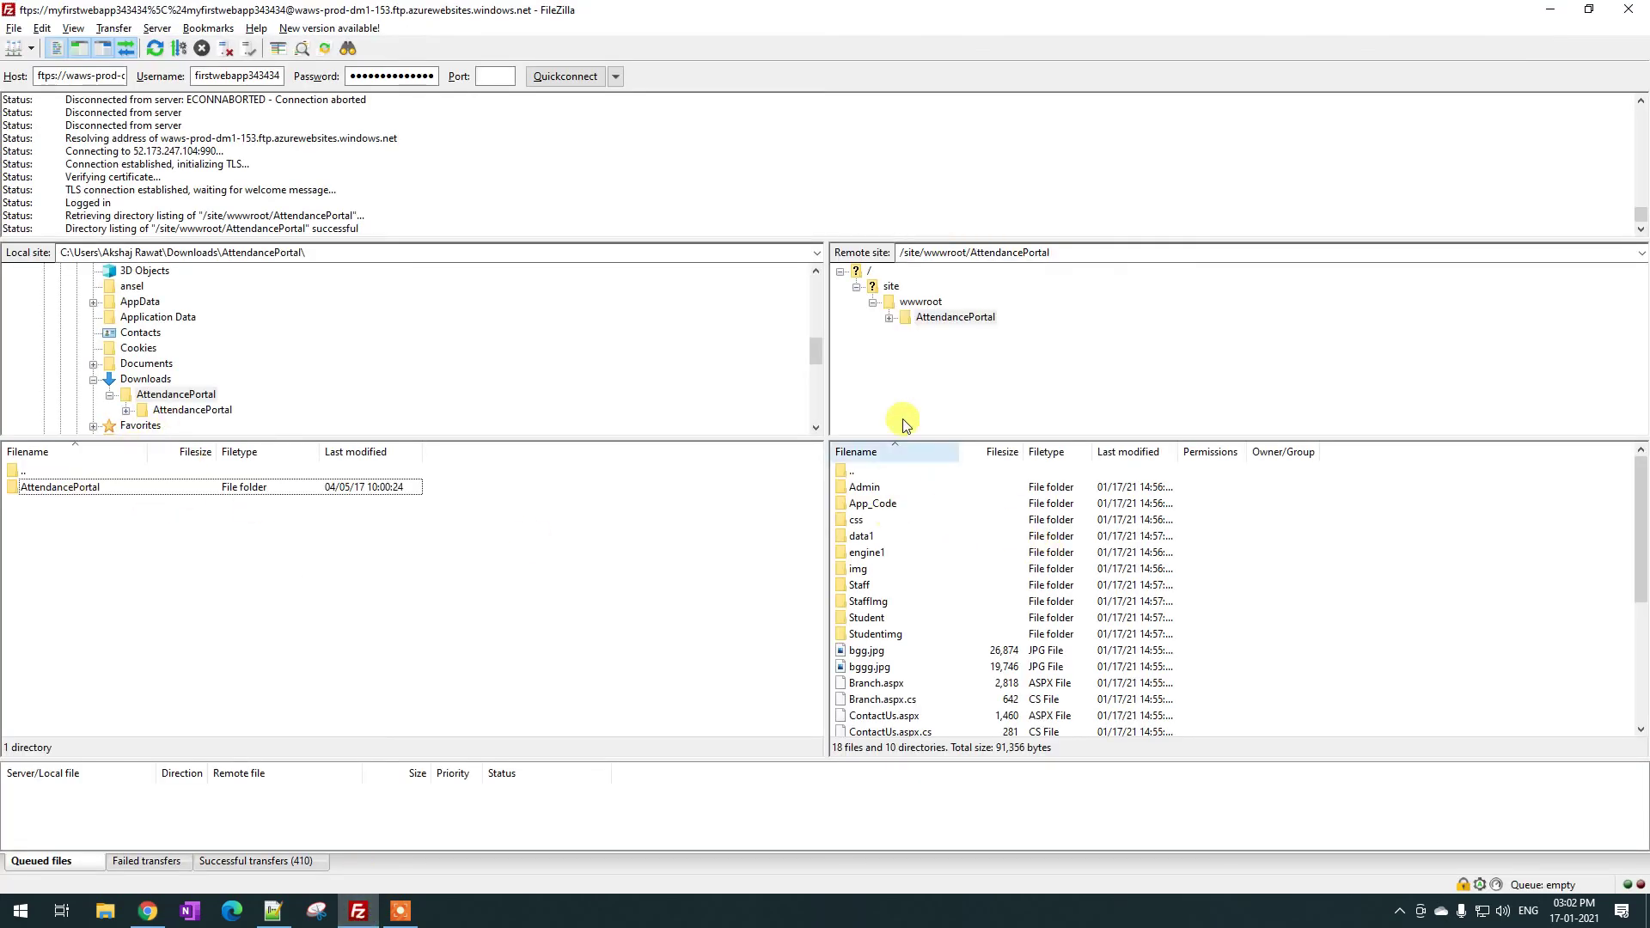
click(921, 302)
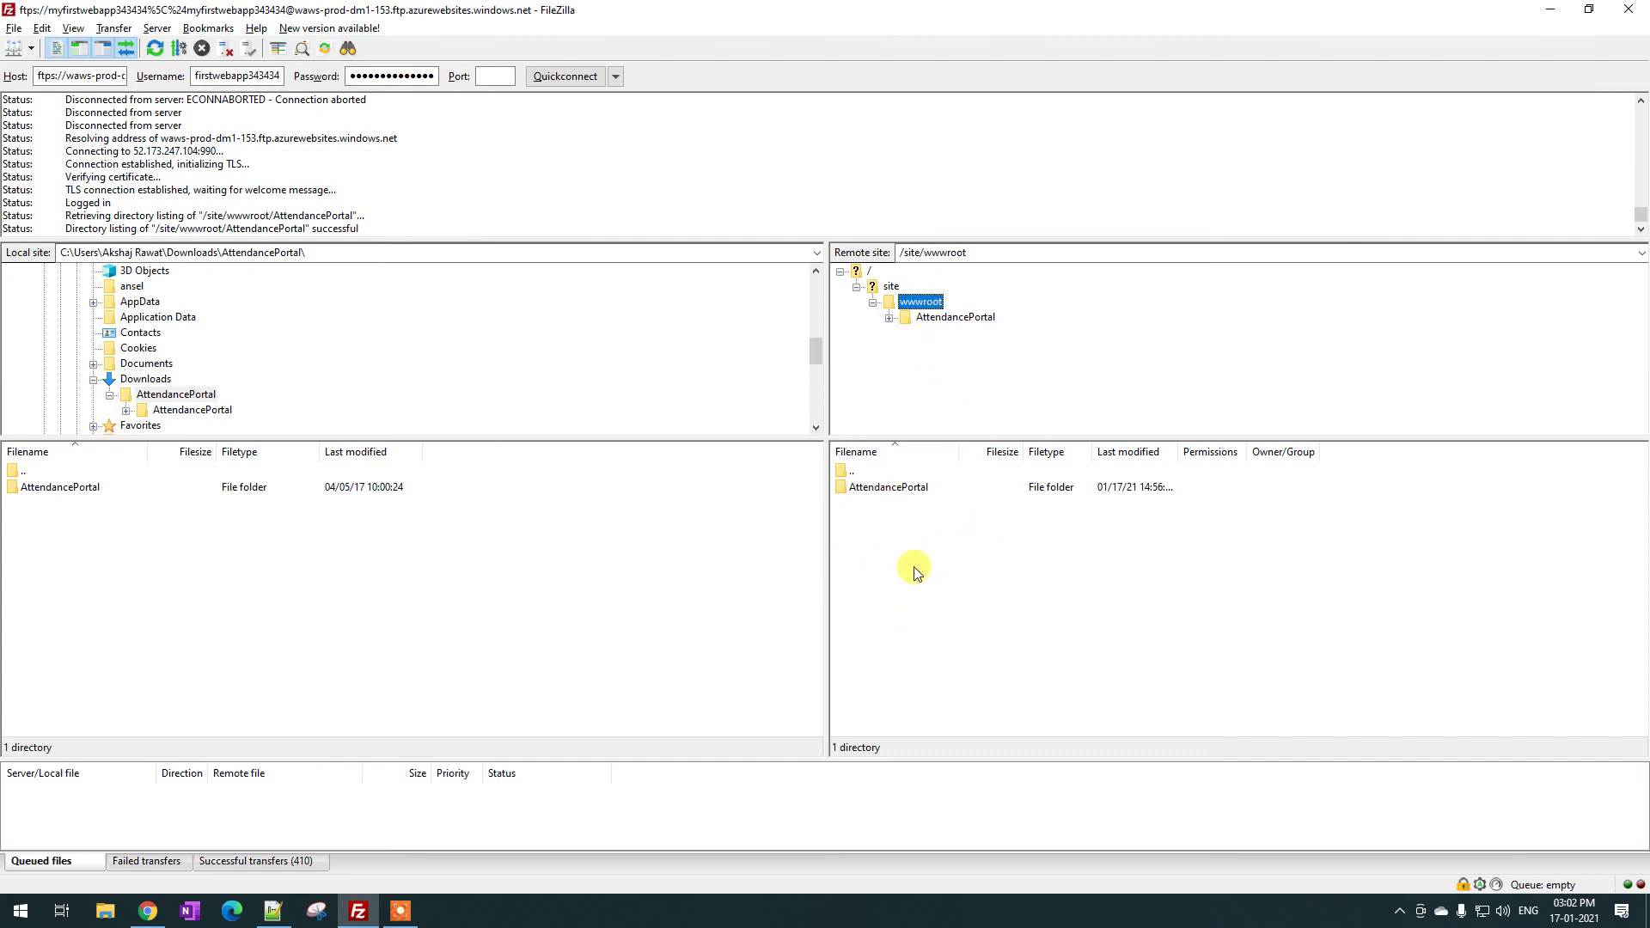
double_click(870, 487)
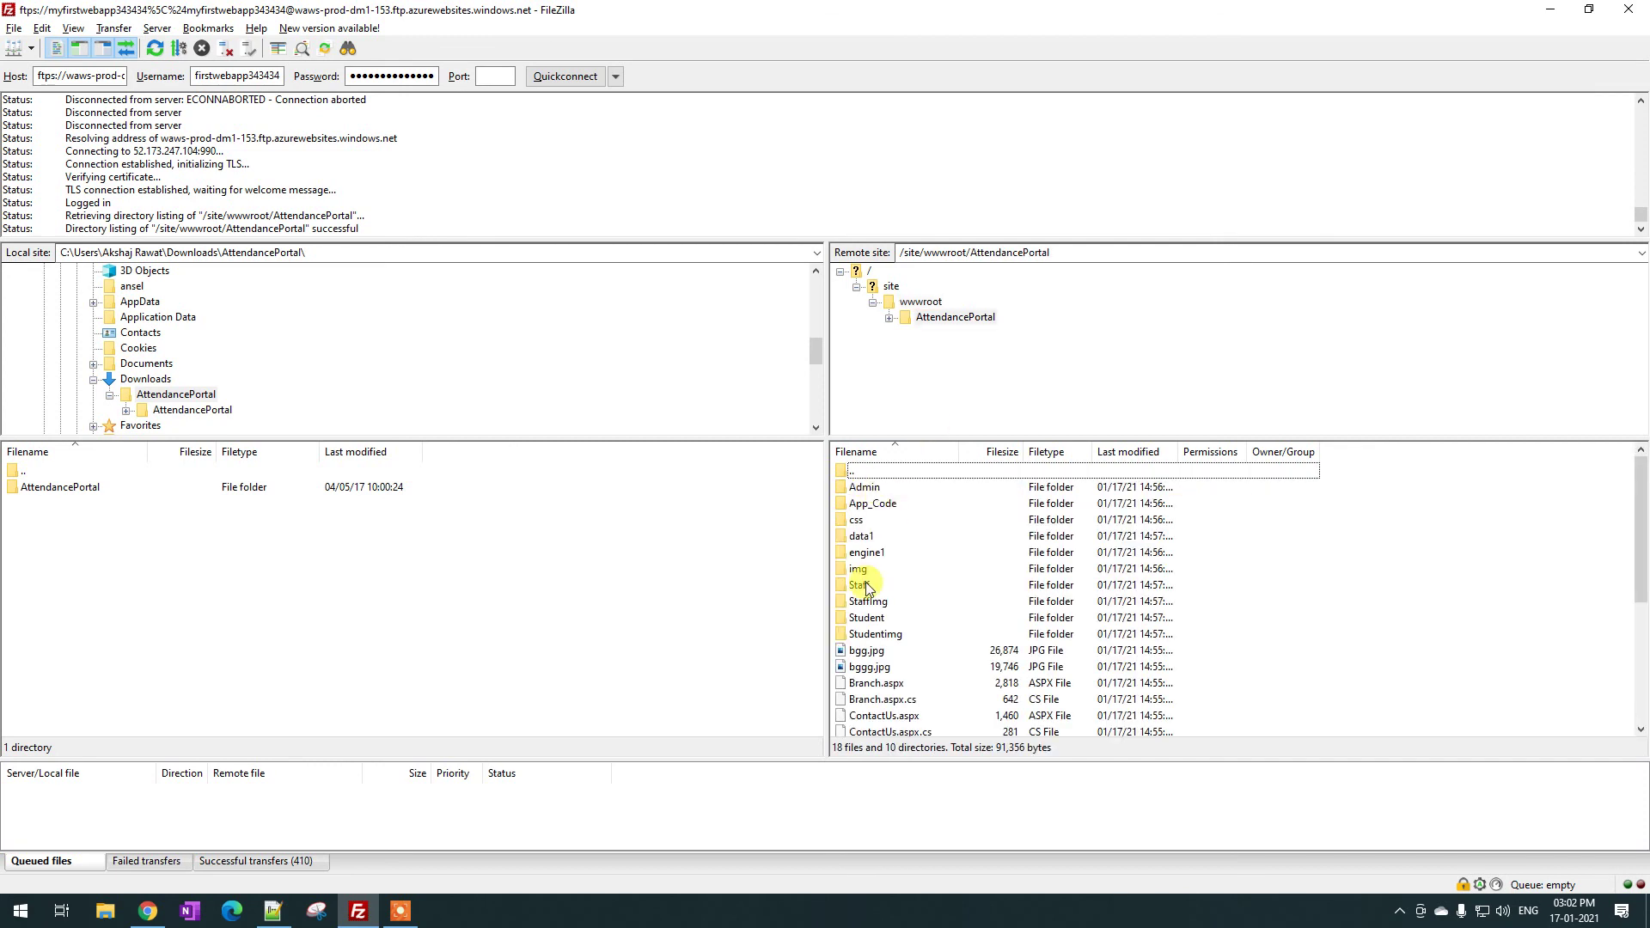
click(148, 911)
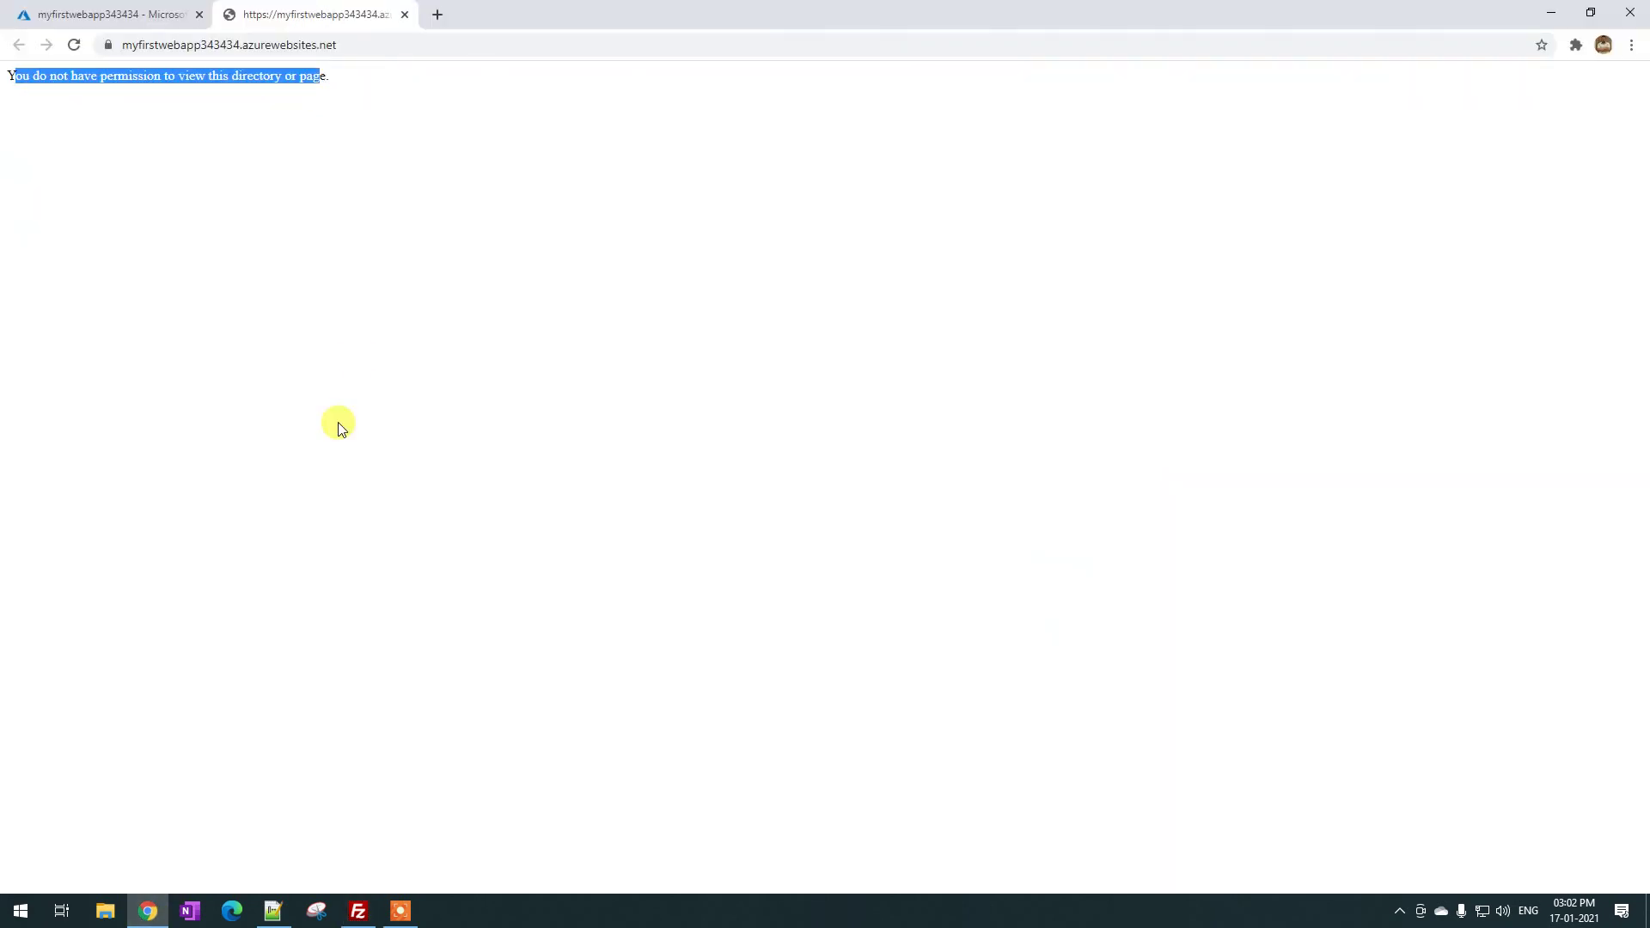
click(332, 85)
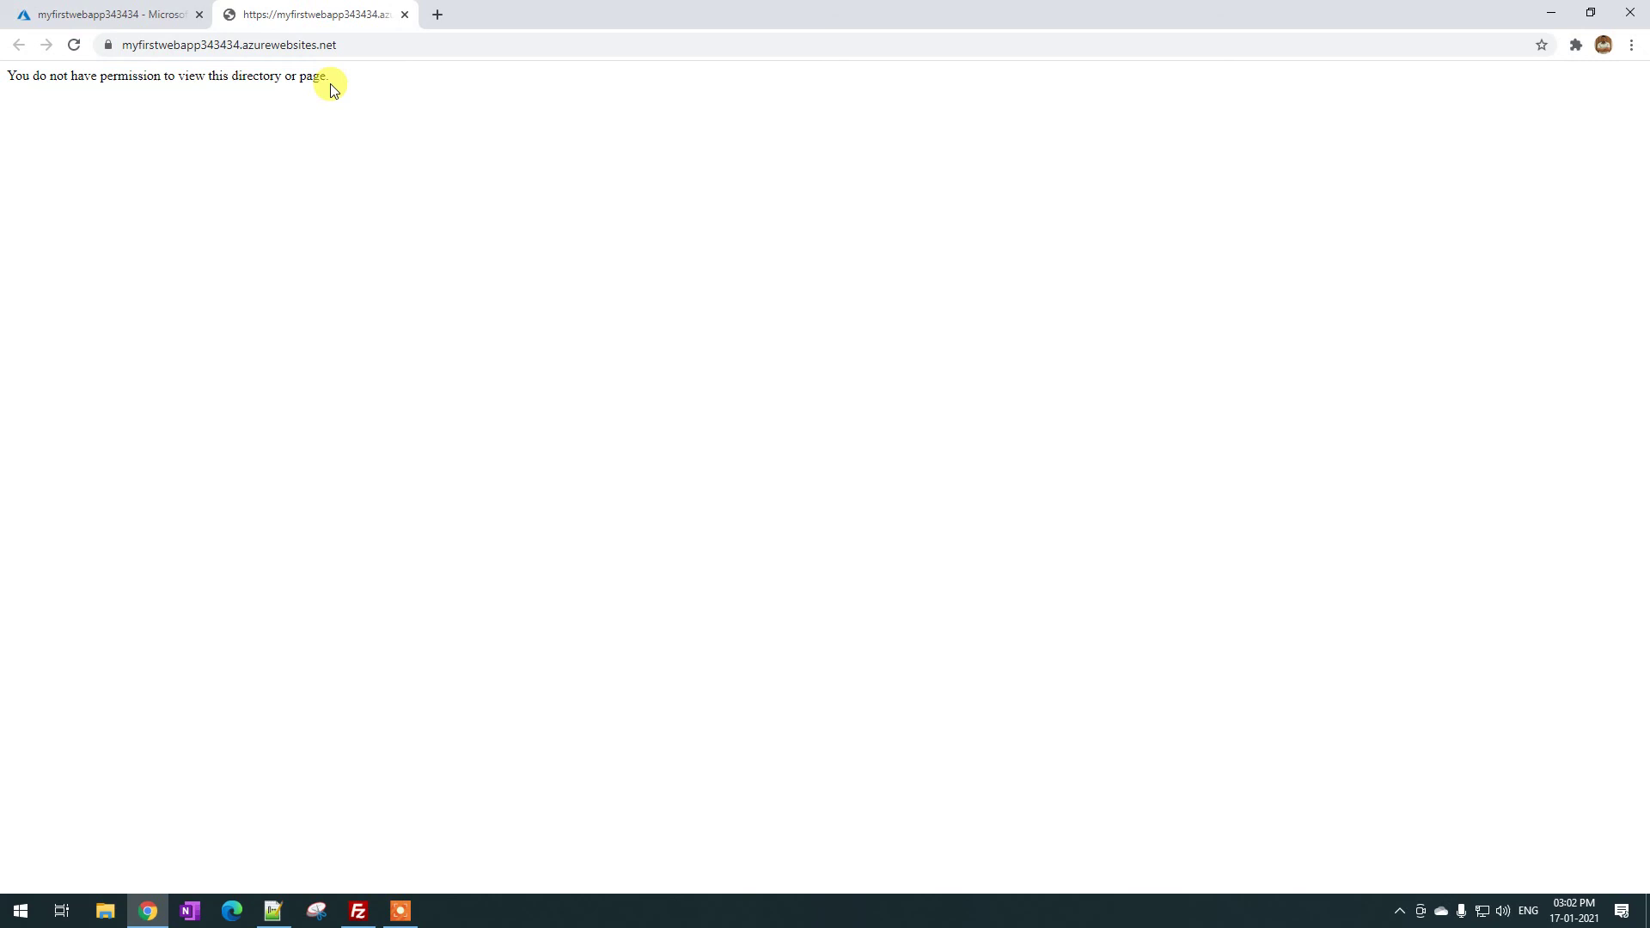
click(369, 48)
click(376, 46)
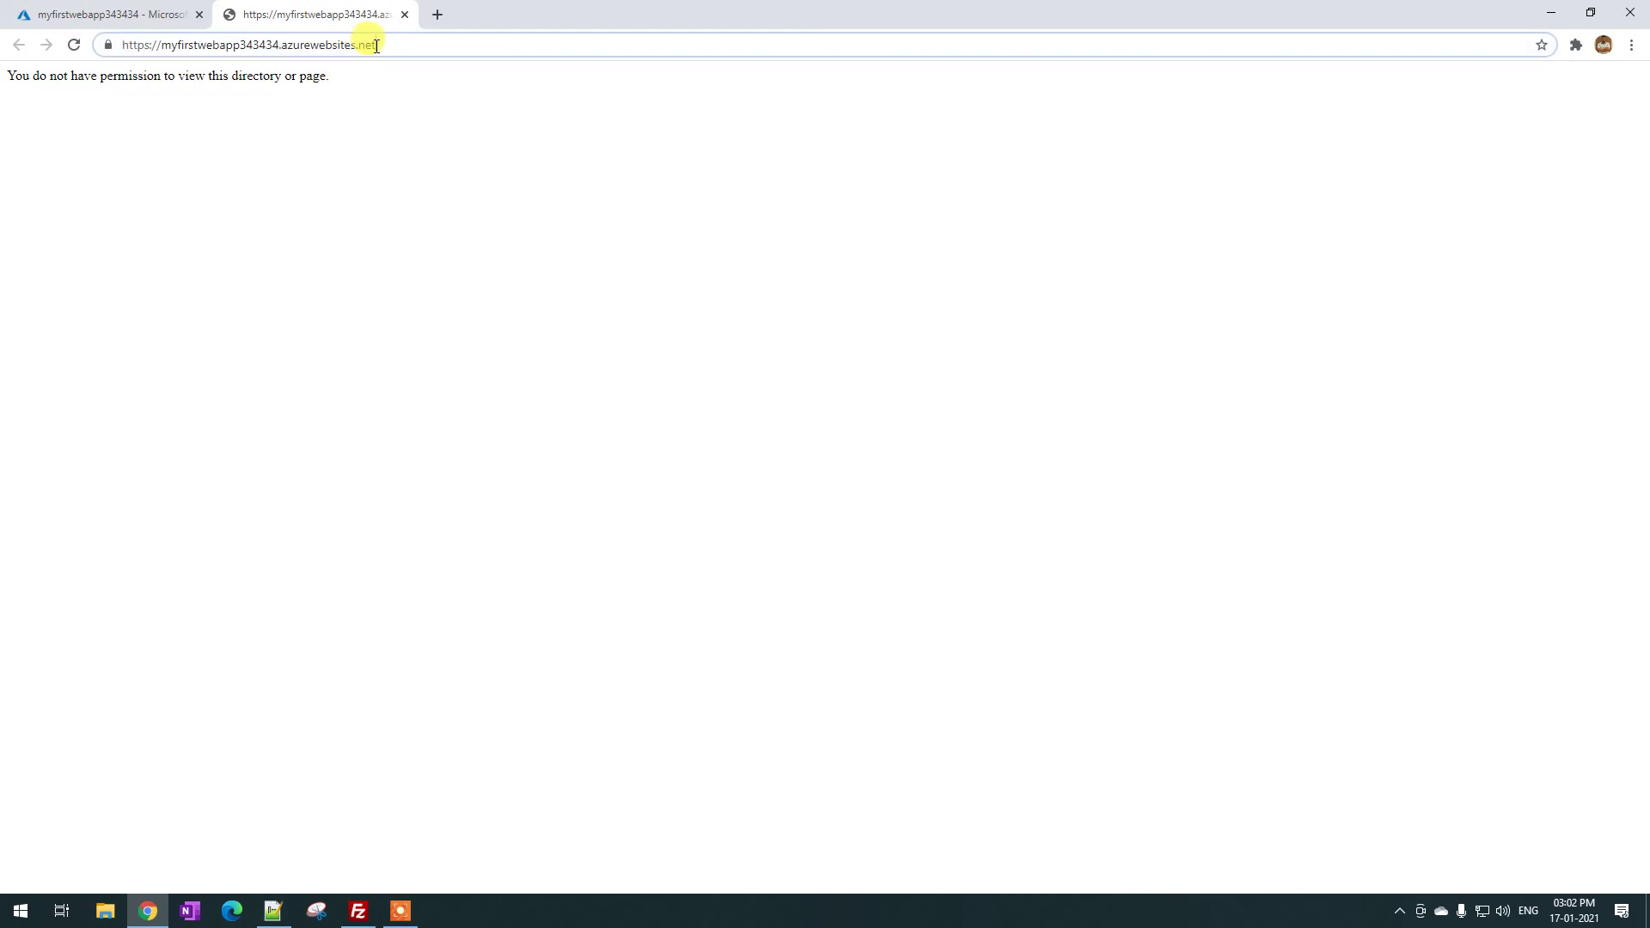
text(/)
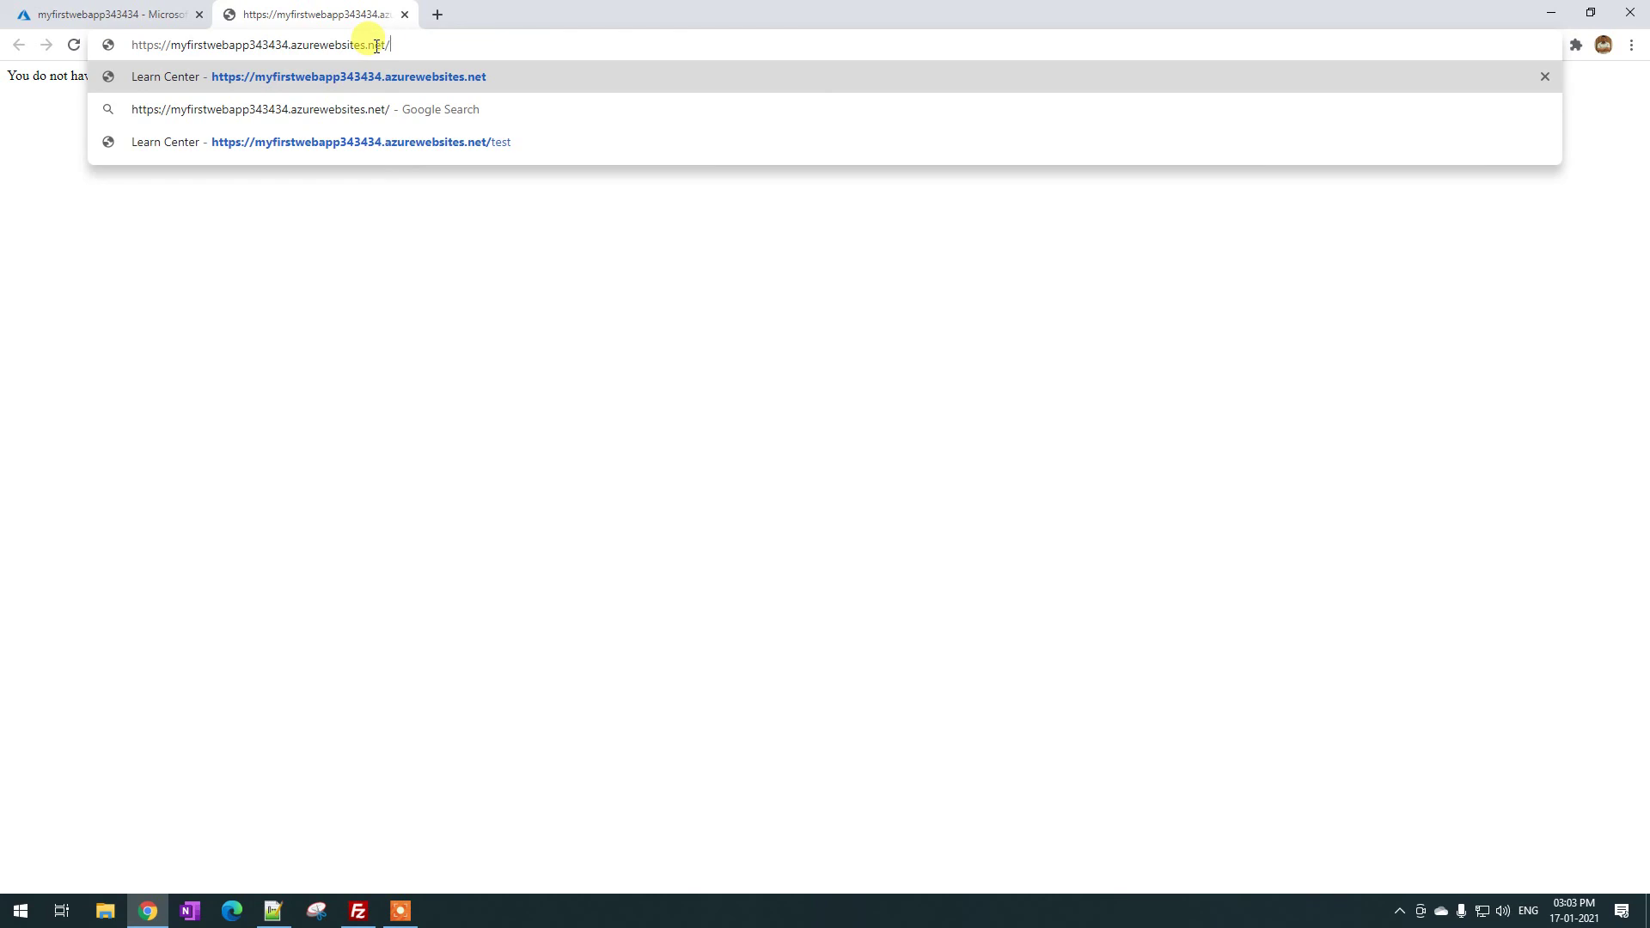
text(demoapp)
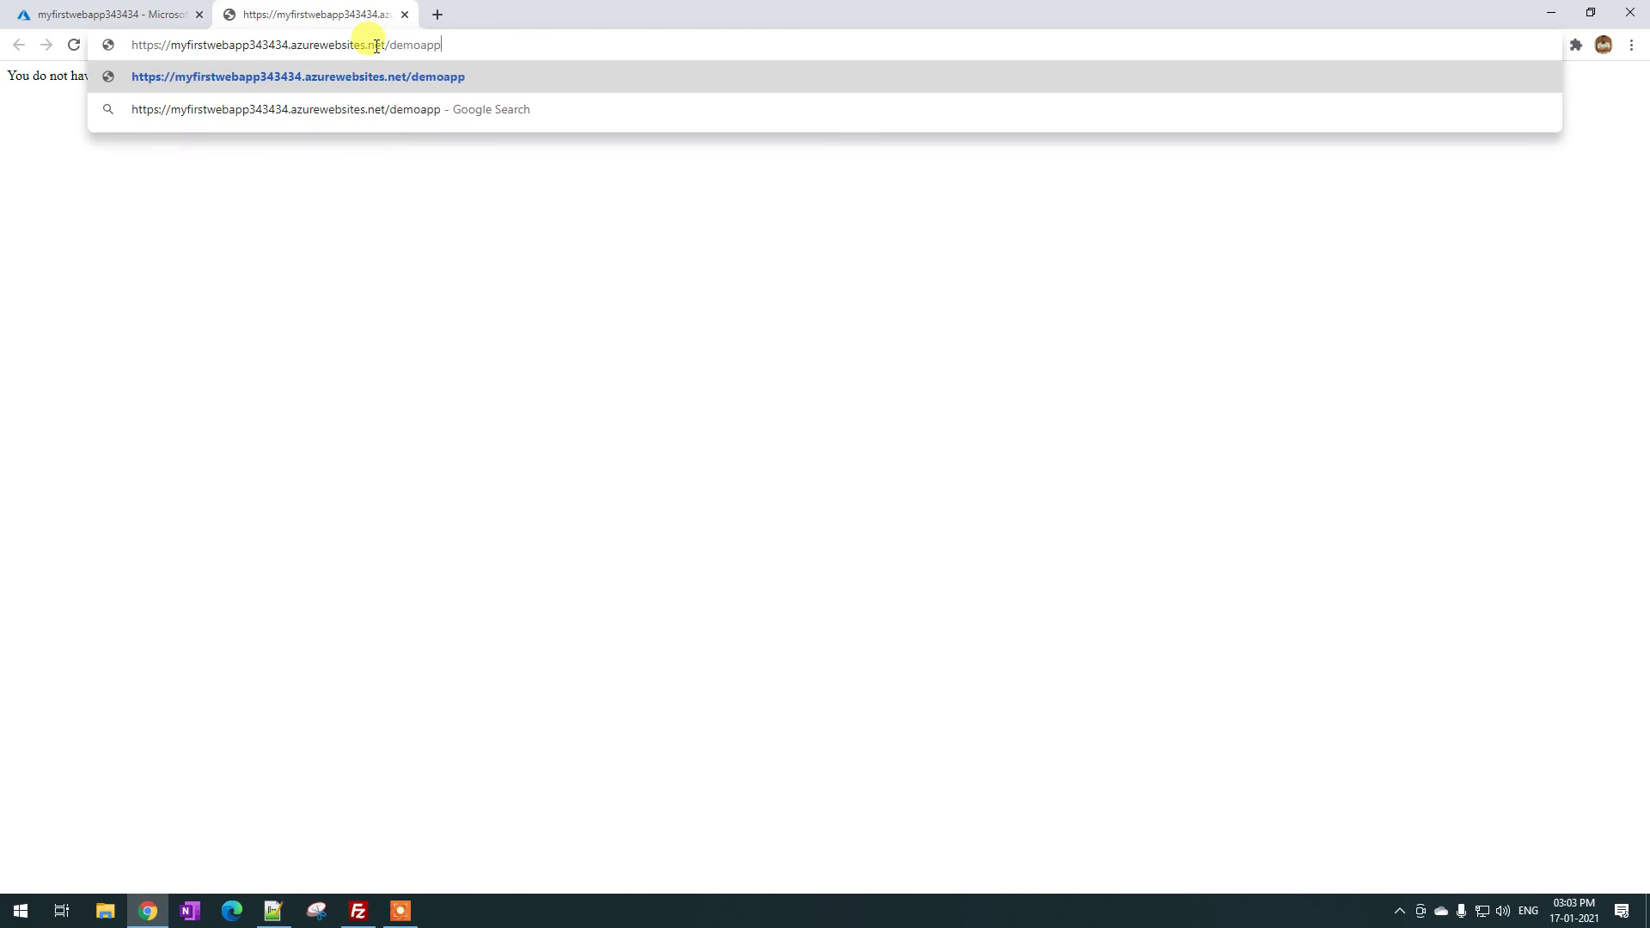
key(Return)
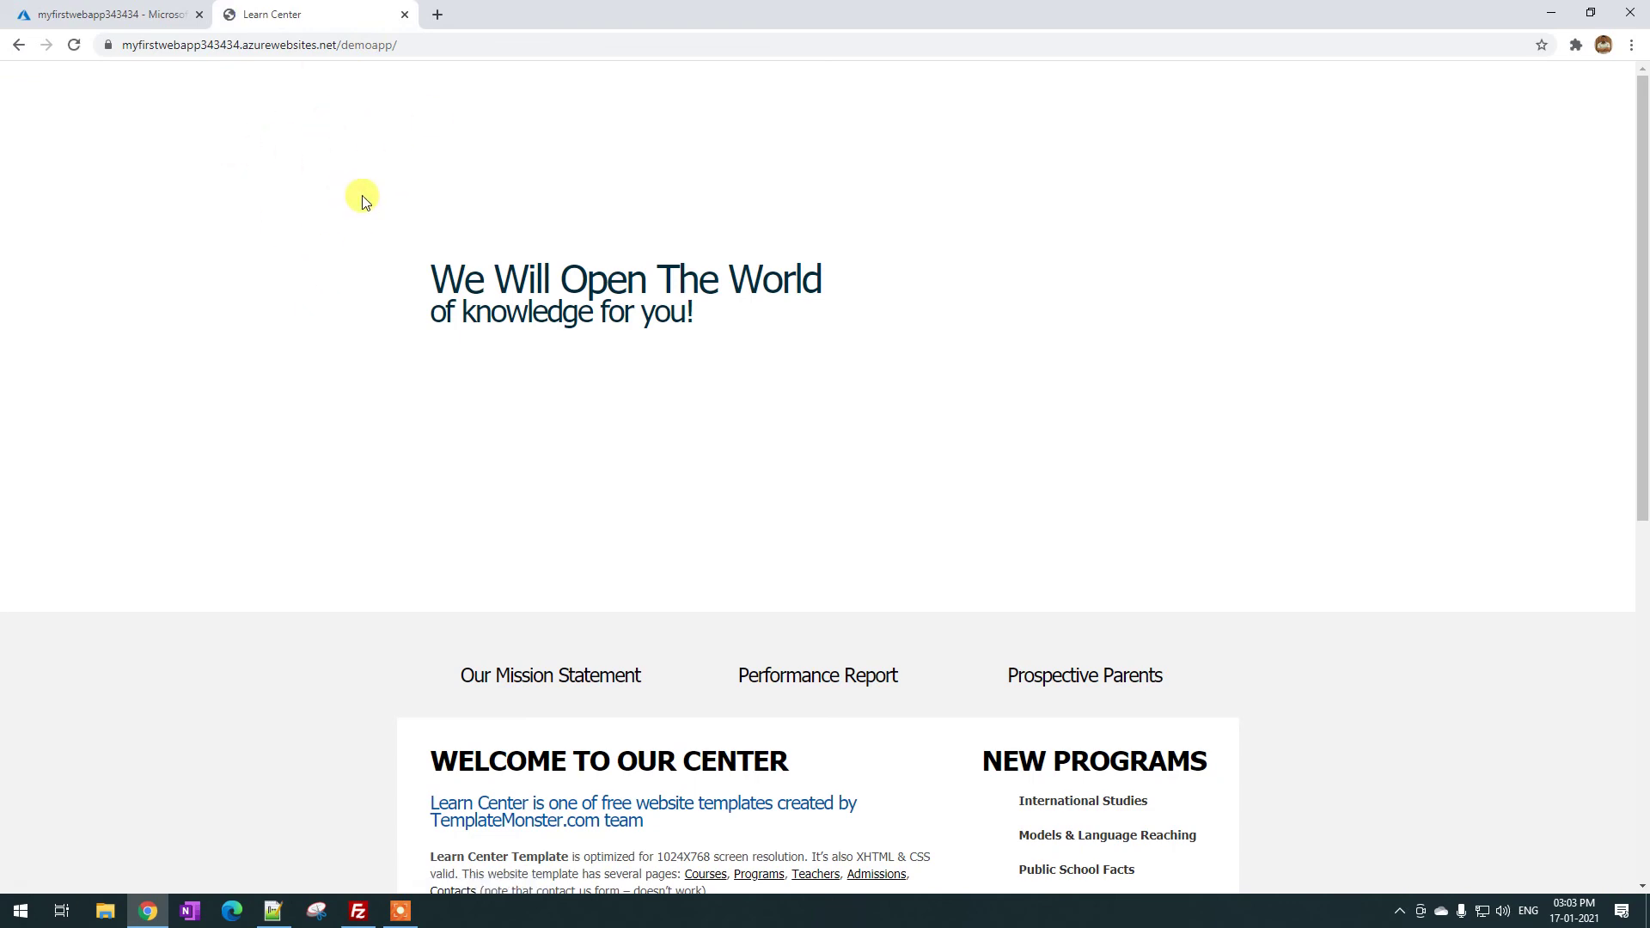
Check the remote AttendancePortal folder in FileZilla and open the web app's path mappings in the Azure portal's configuration
click(358, 911)
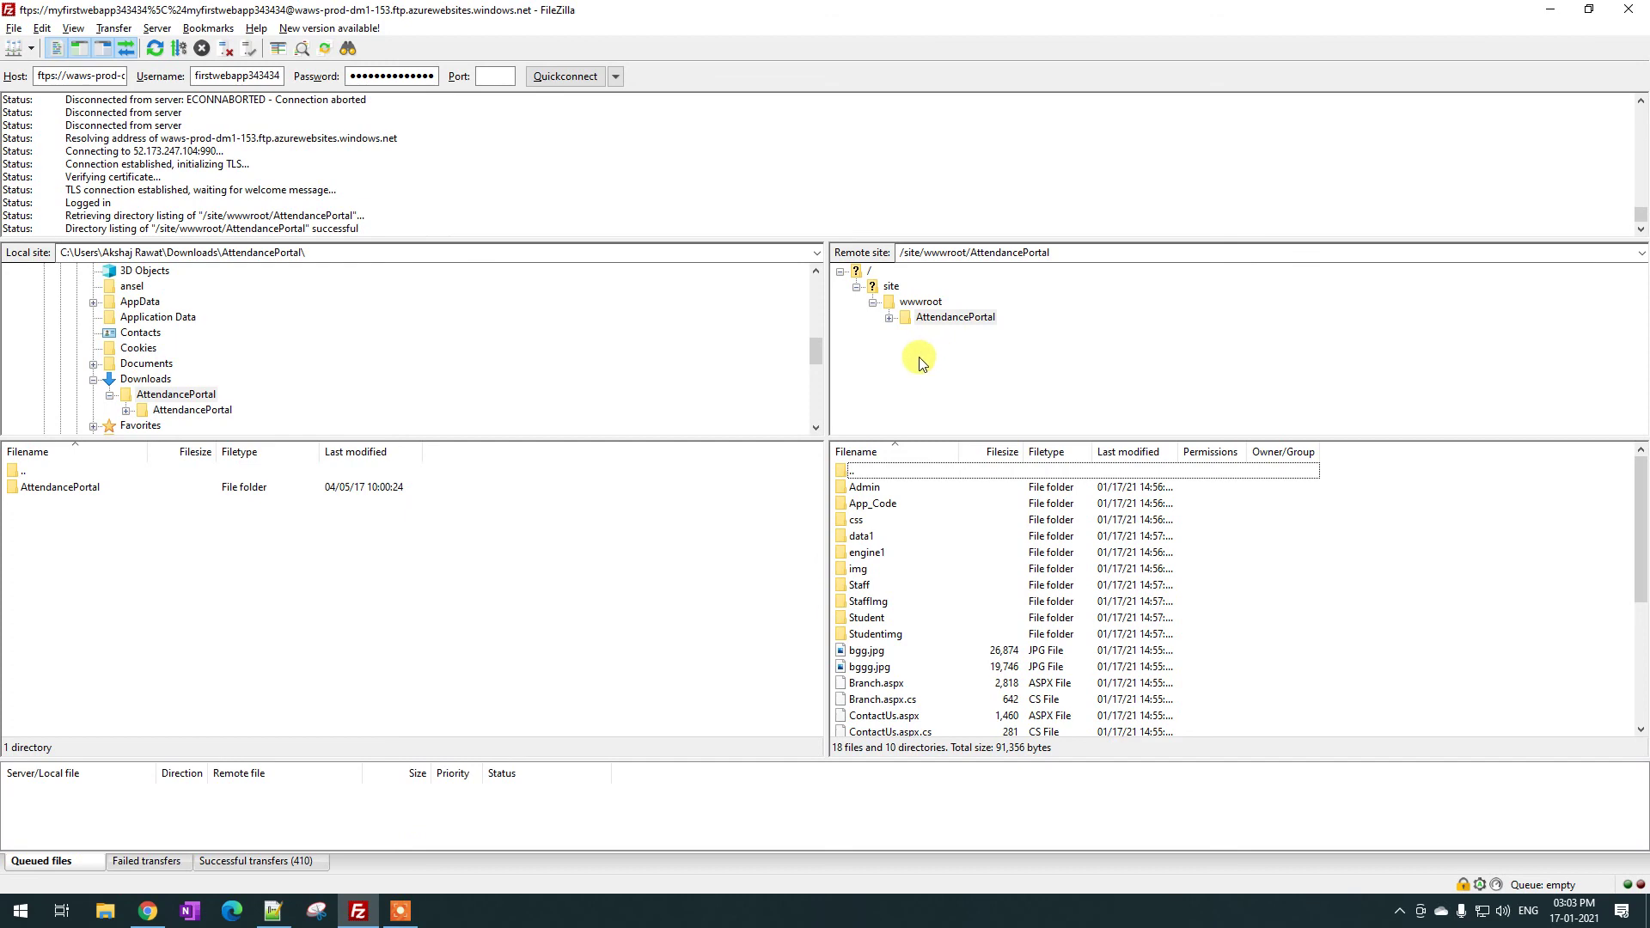
click(148, 911)
click(153, 7)
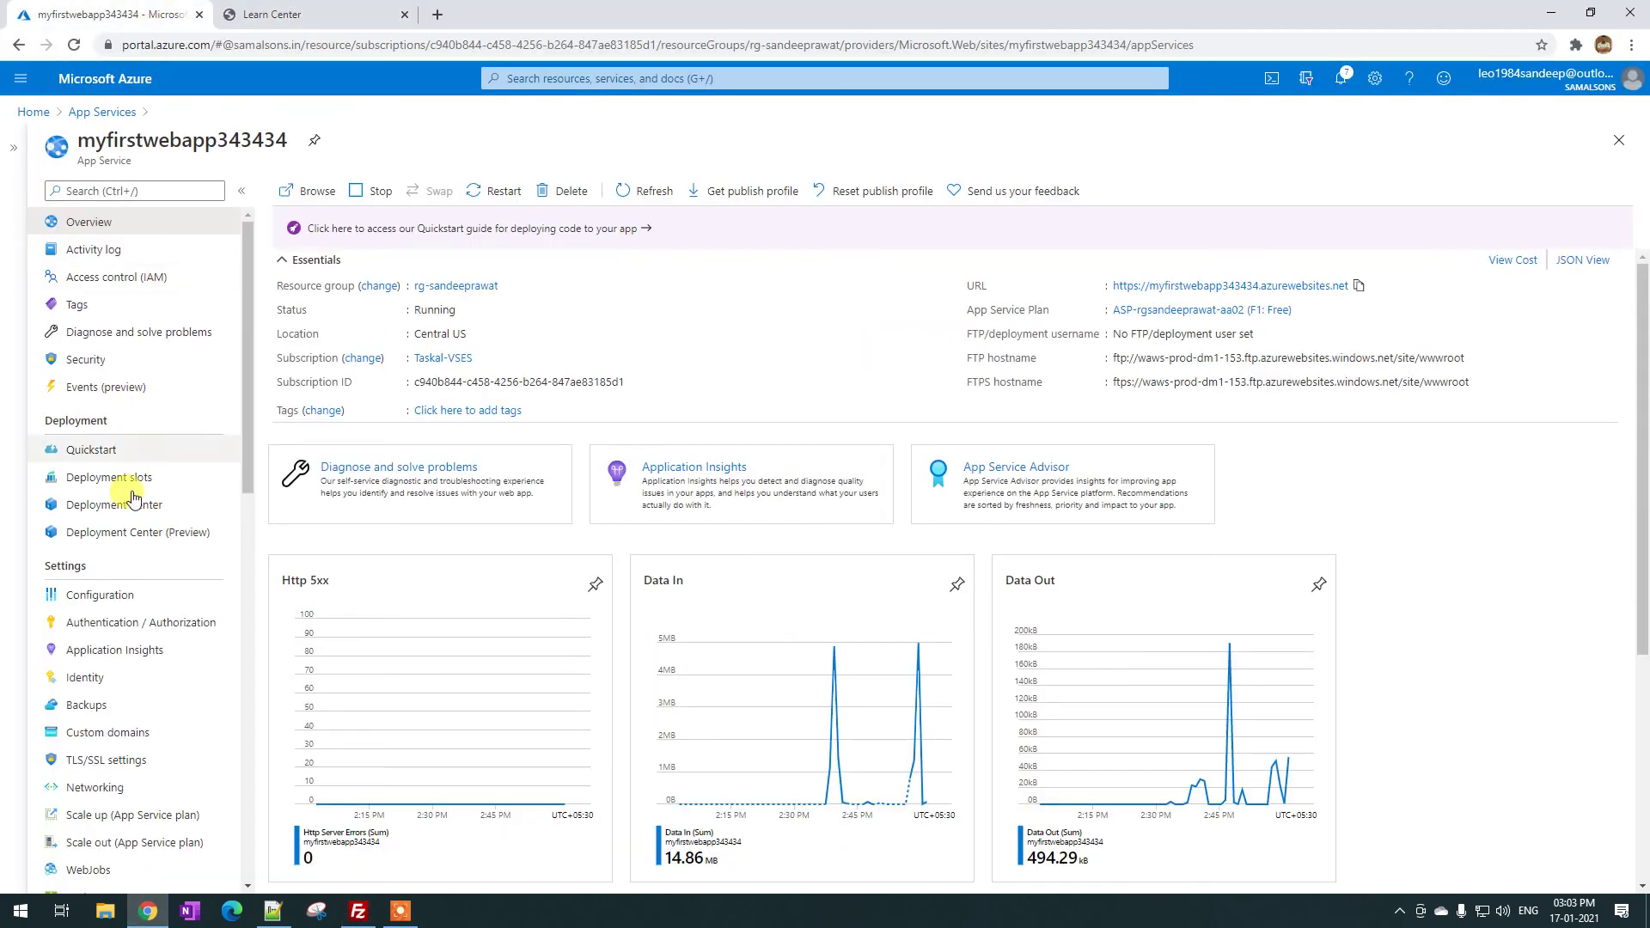
click(108, 594)
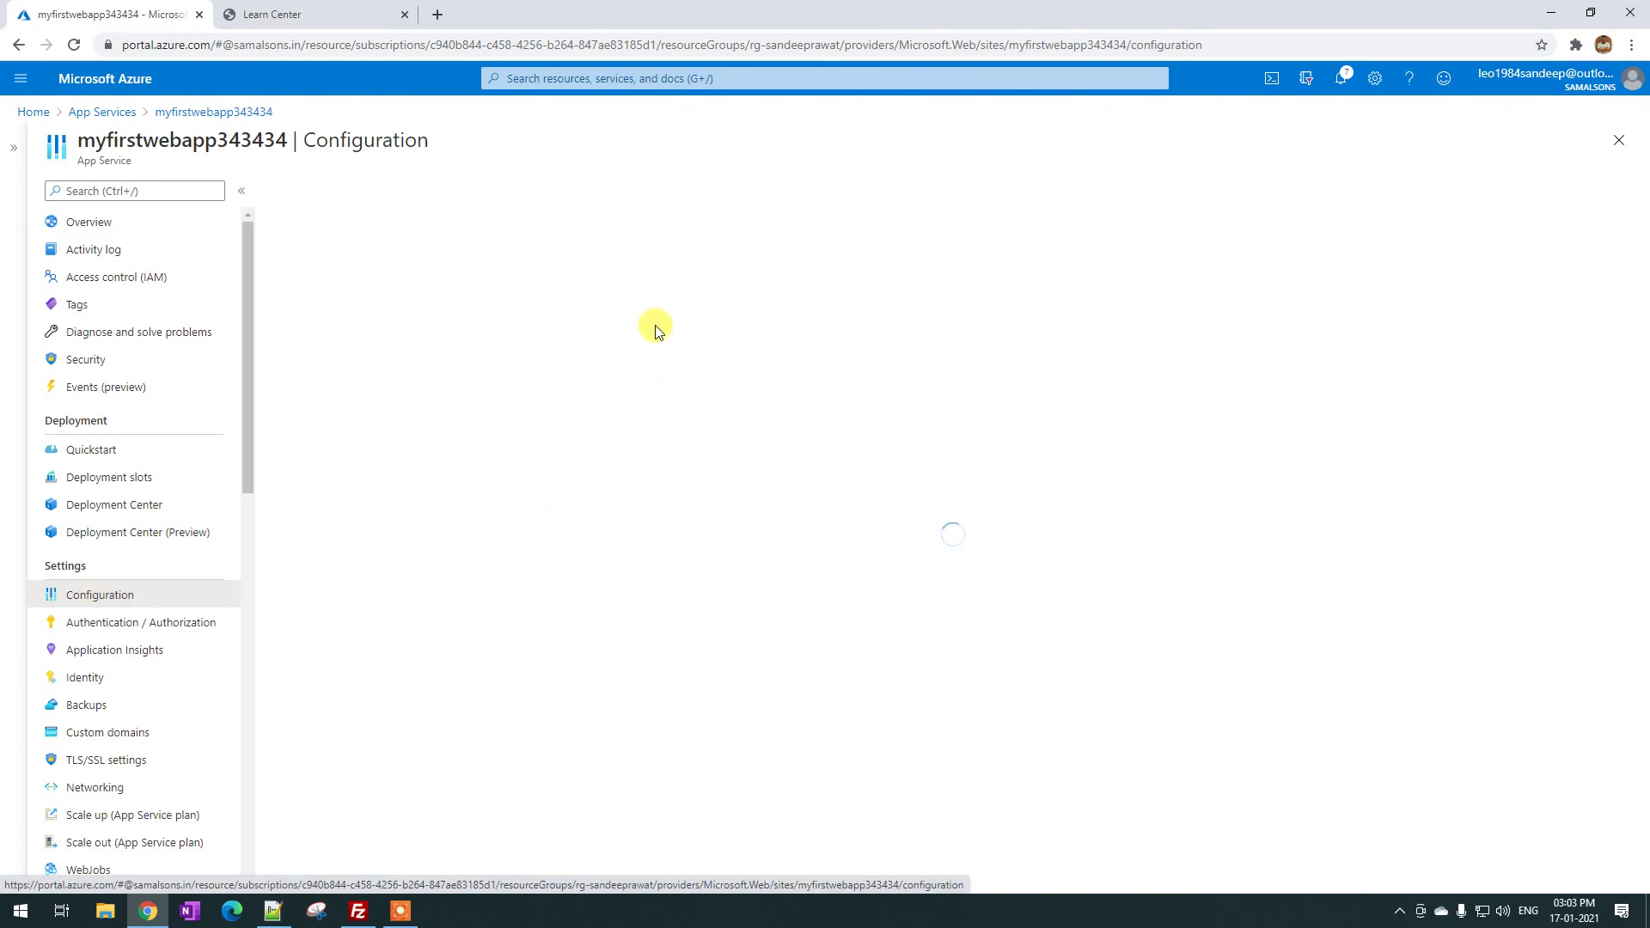
click(692, 257)
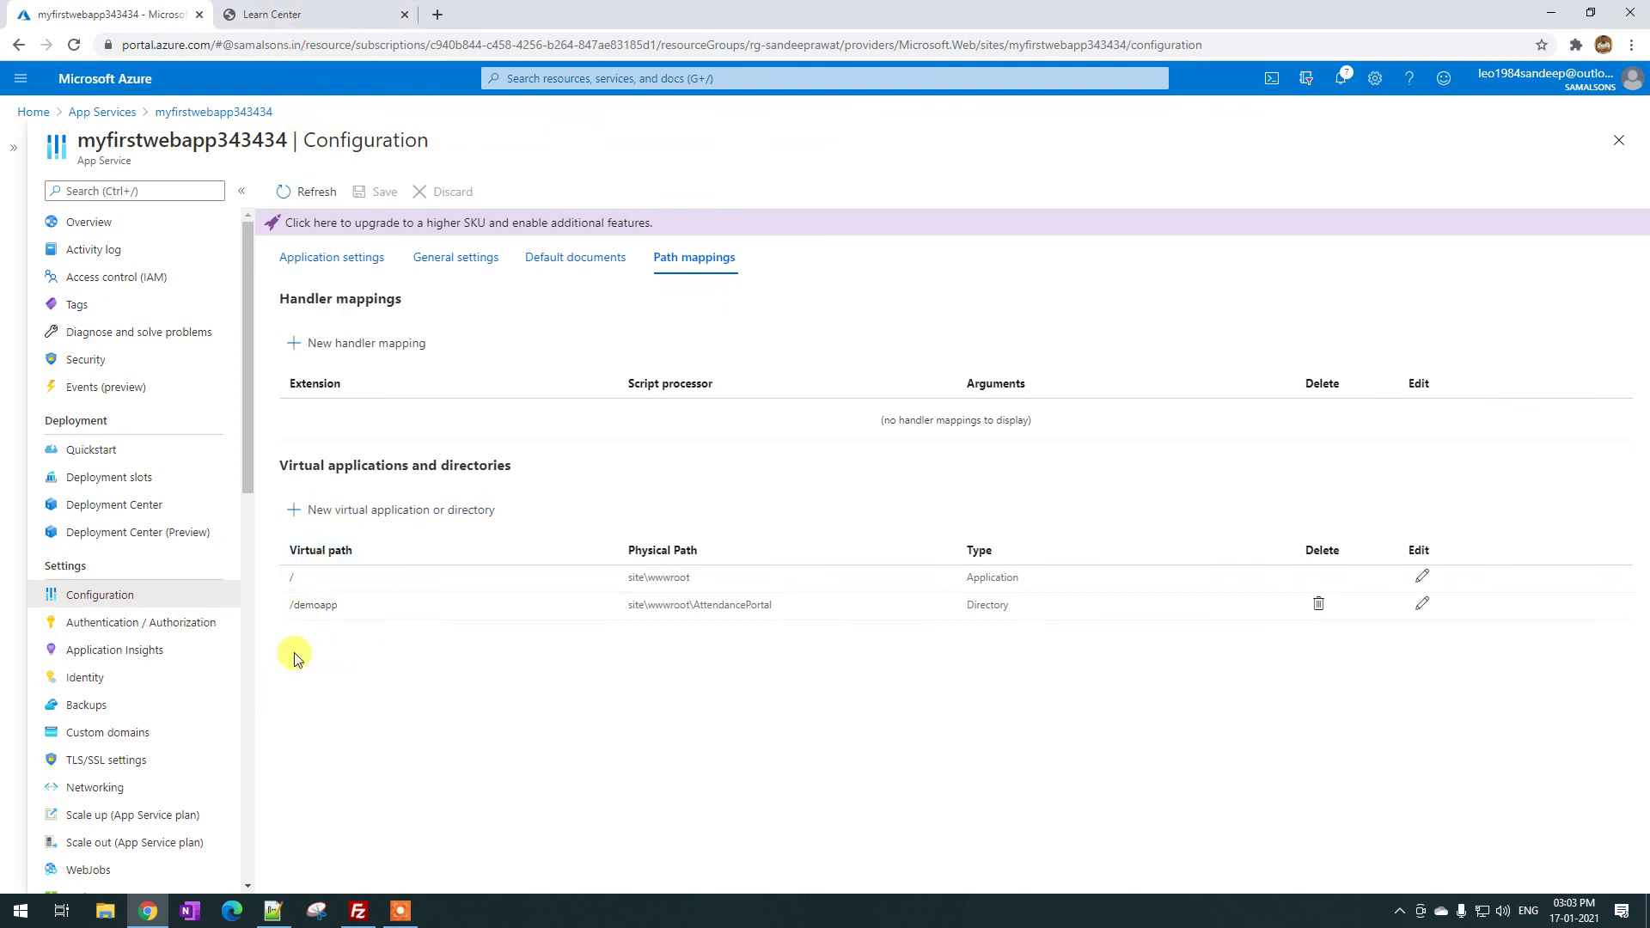
Go back to the published site and highlight the demoapp part of its URL
click(389, 14)
click(406, 45)
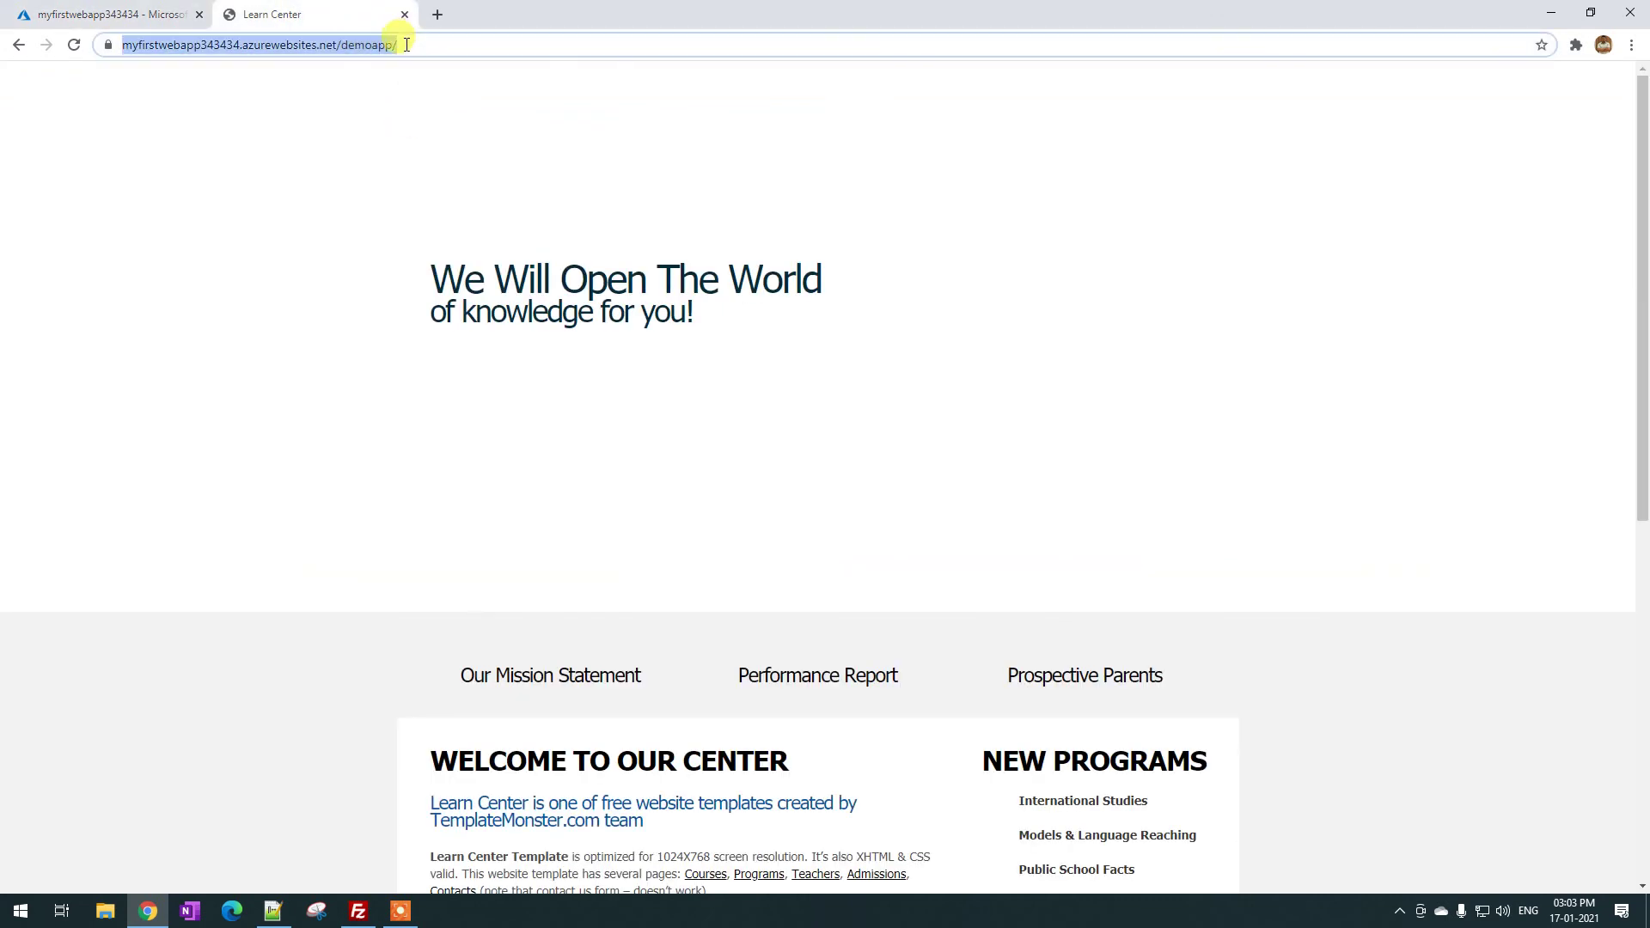
click(353, 47)
drag(383, 45, 450, 45)
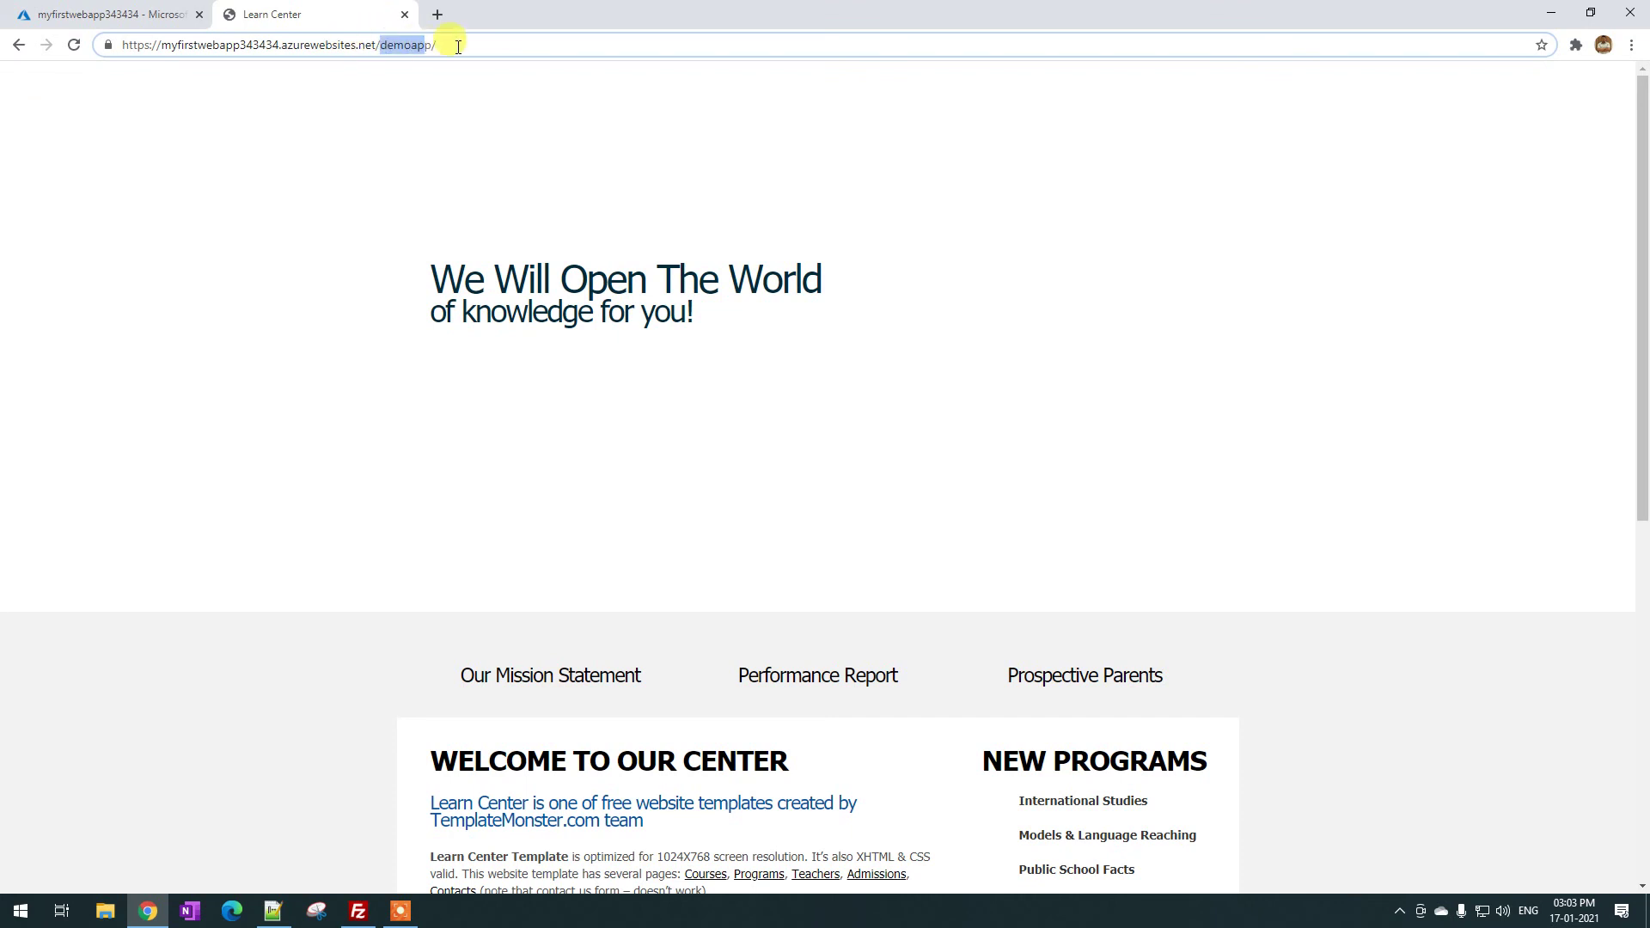
click(461, 47)
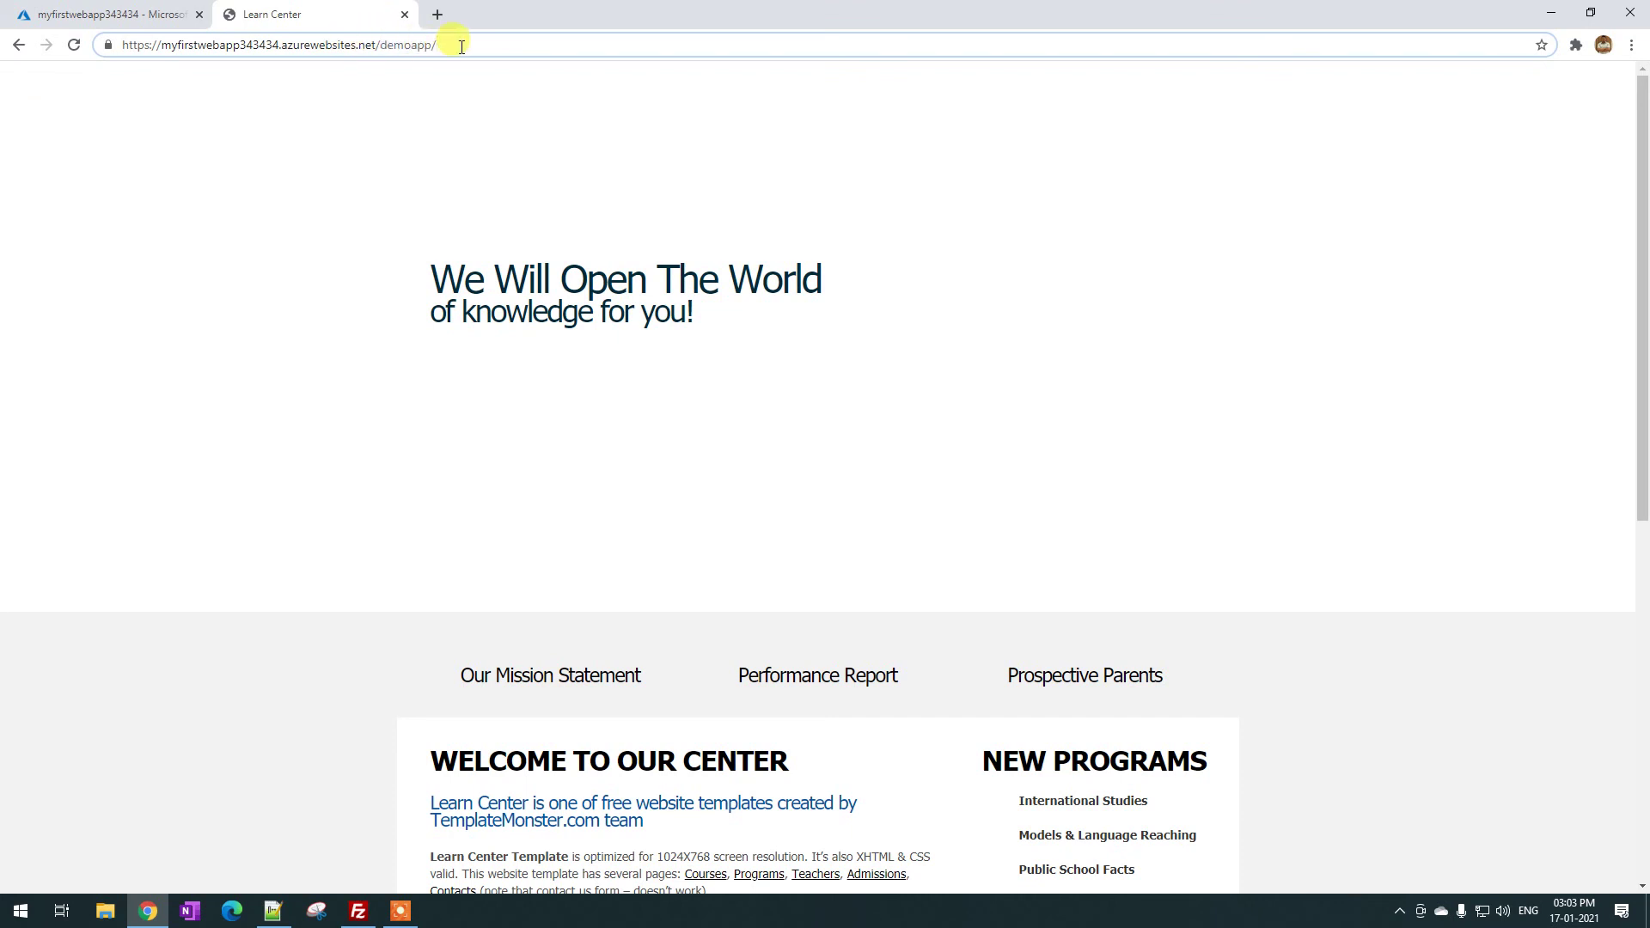
Compare the /demoapp mapping in the Azure portal with the remote folder in FileZilla and the published site's address
click(143, 19)
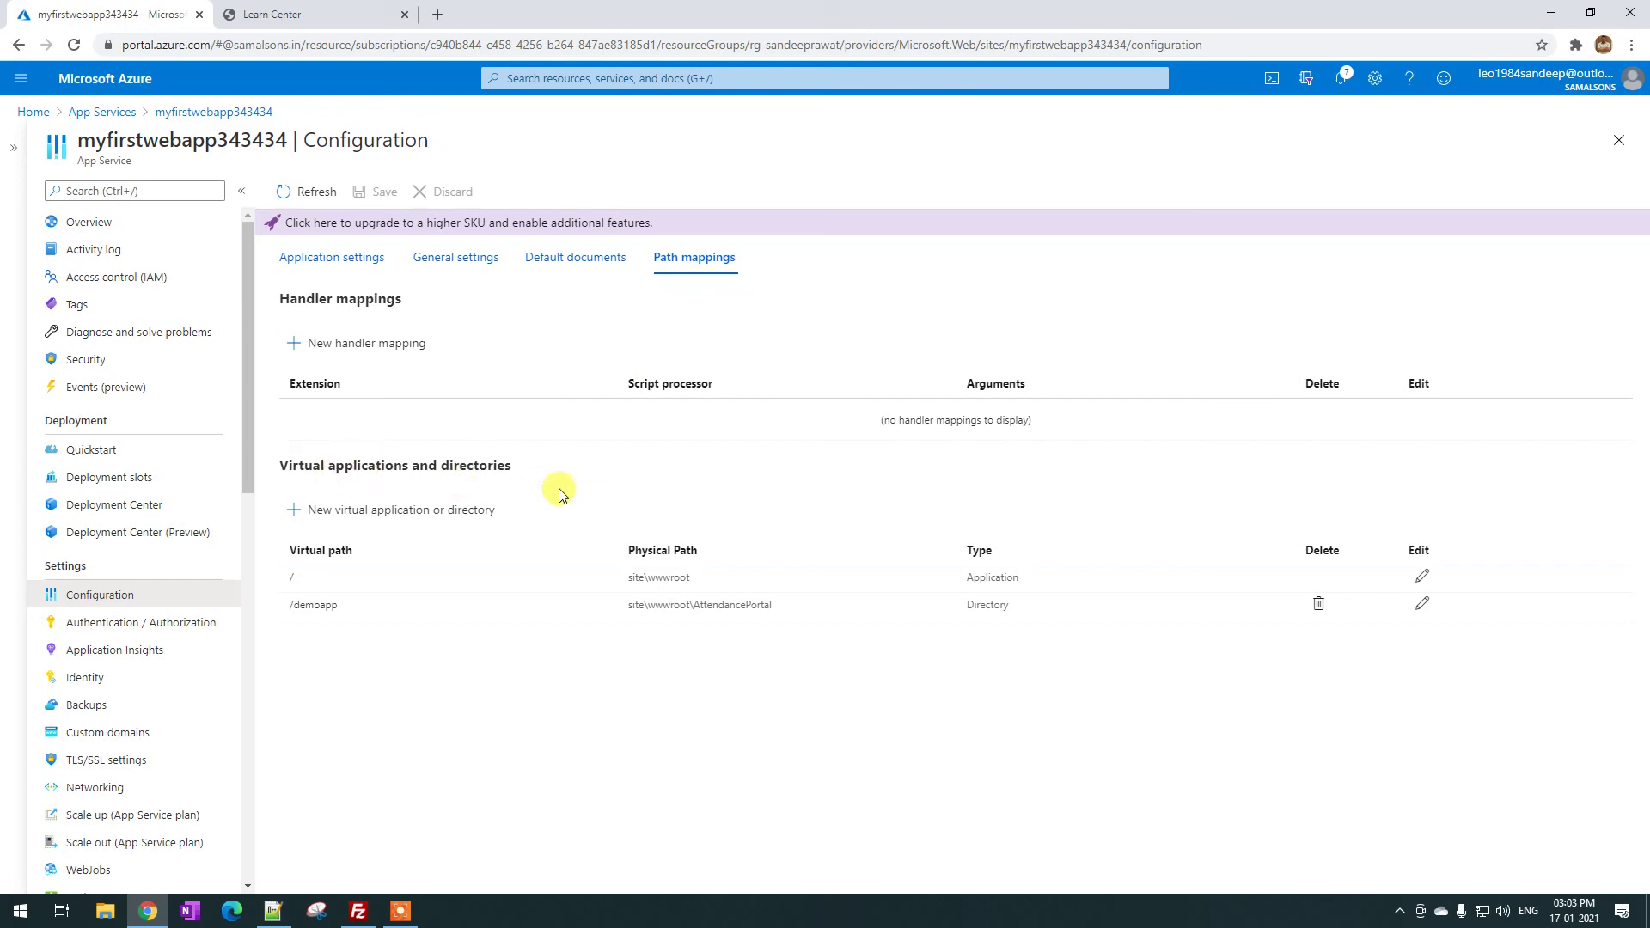
click(358, 914)
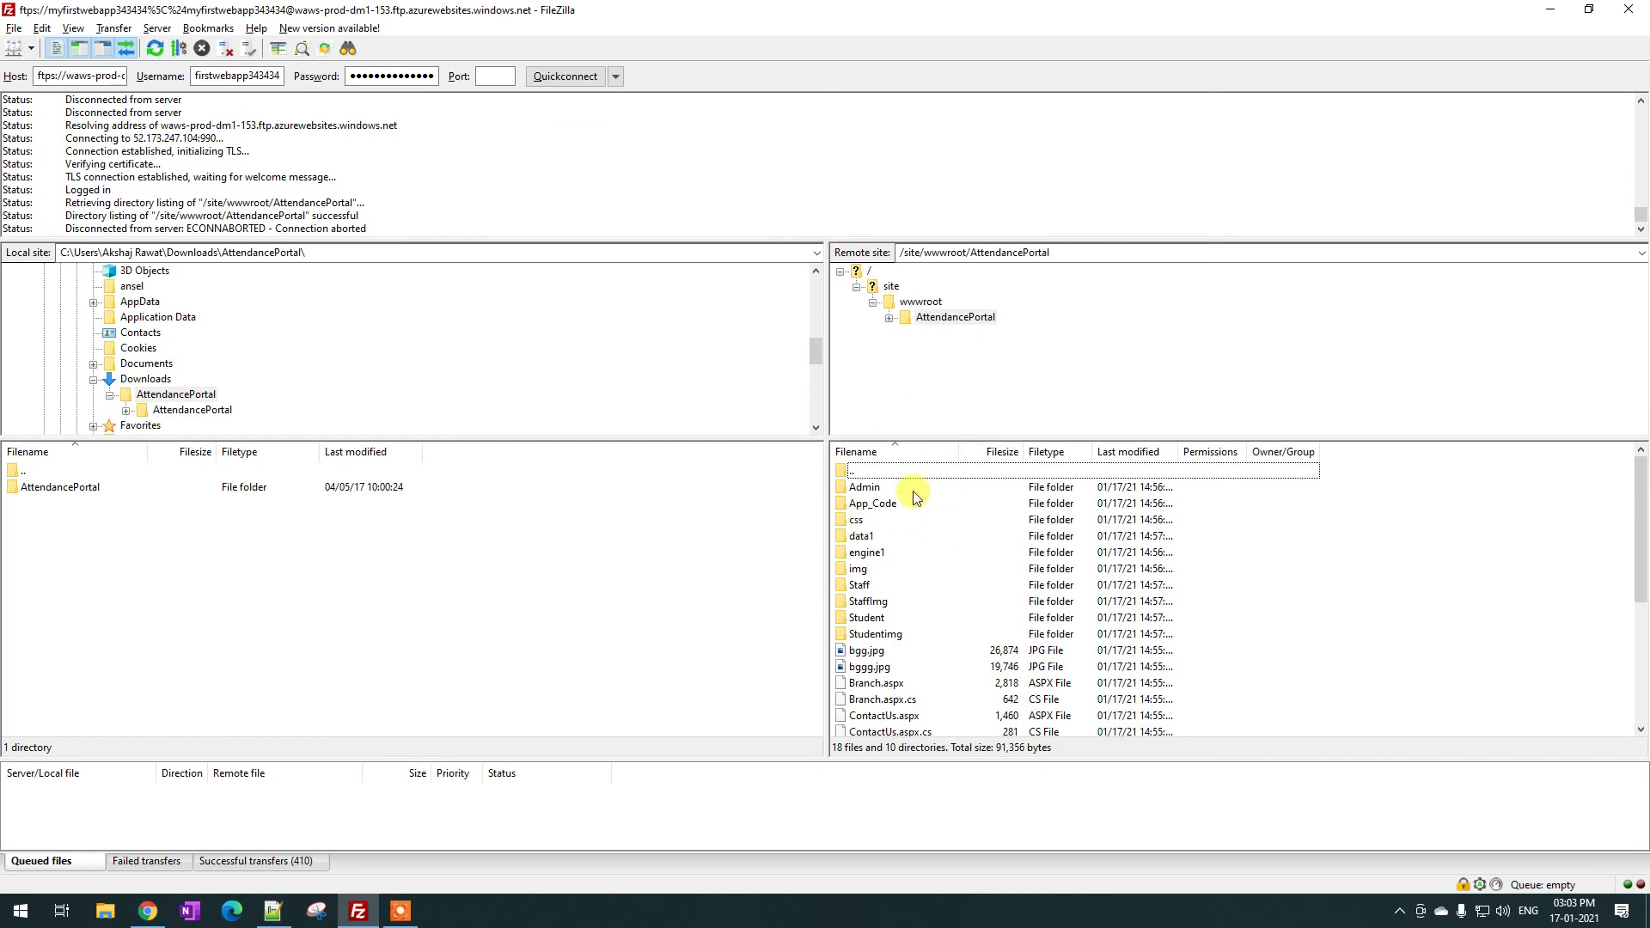
click(148, 911)
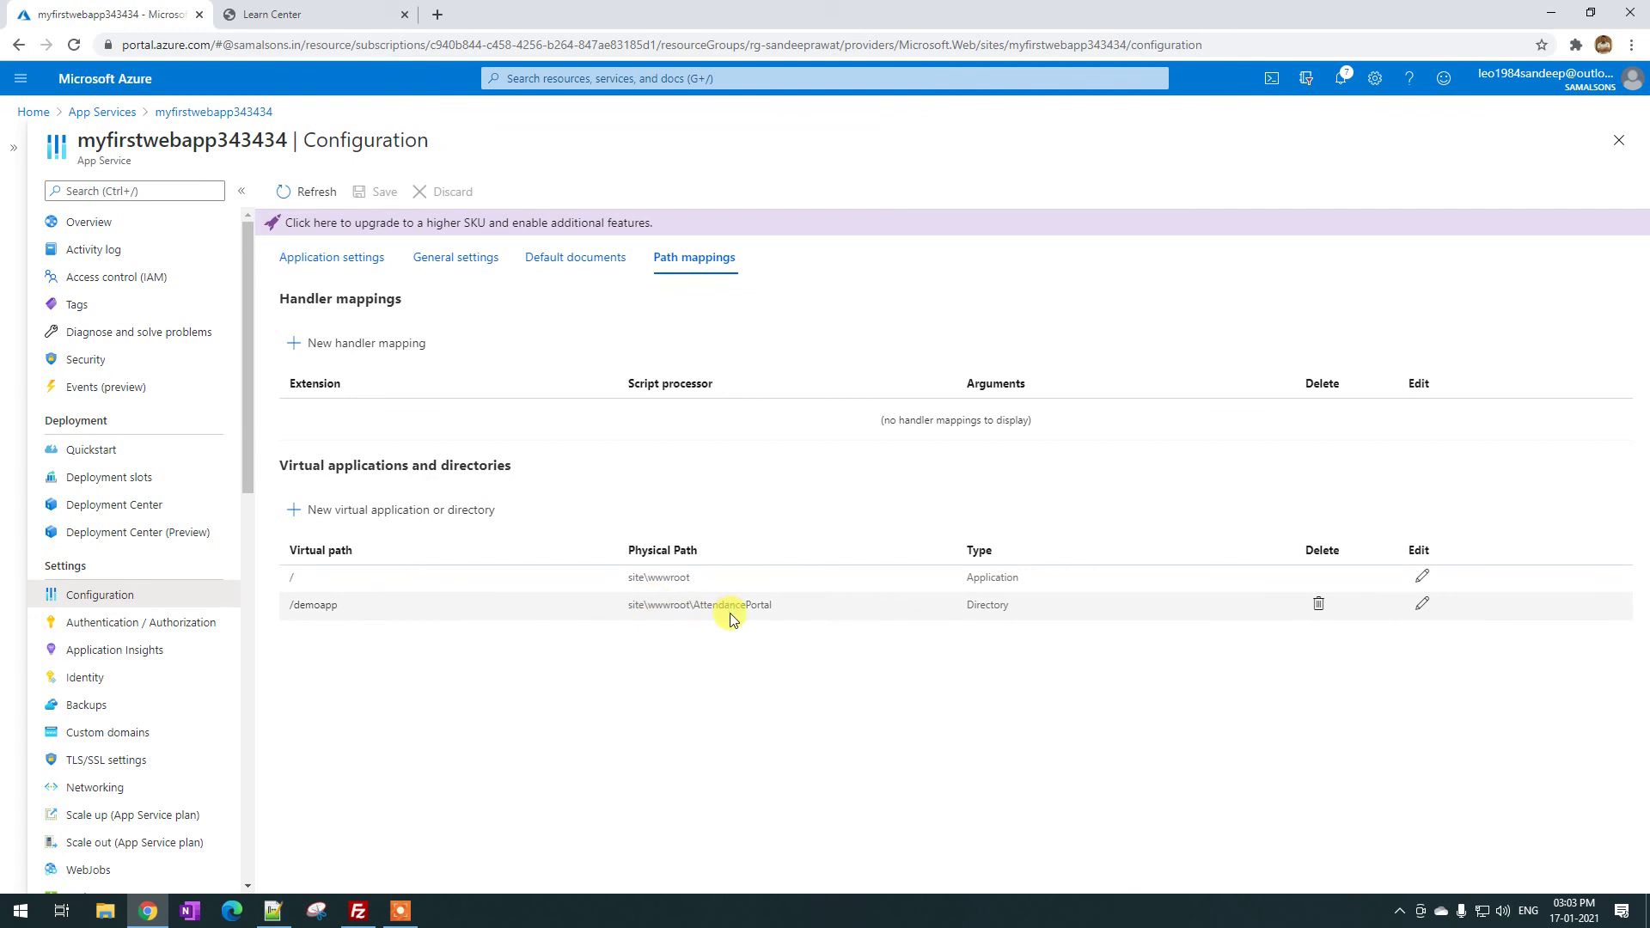
click(332, 13)
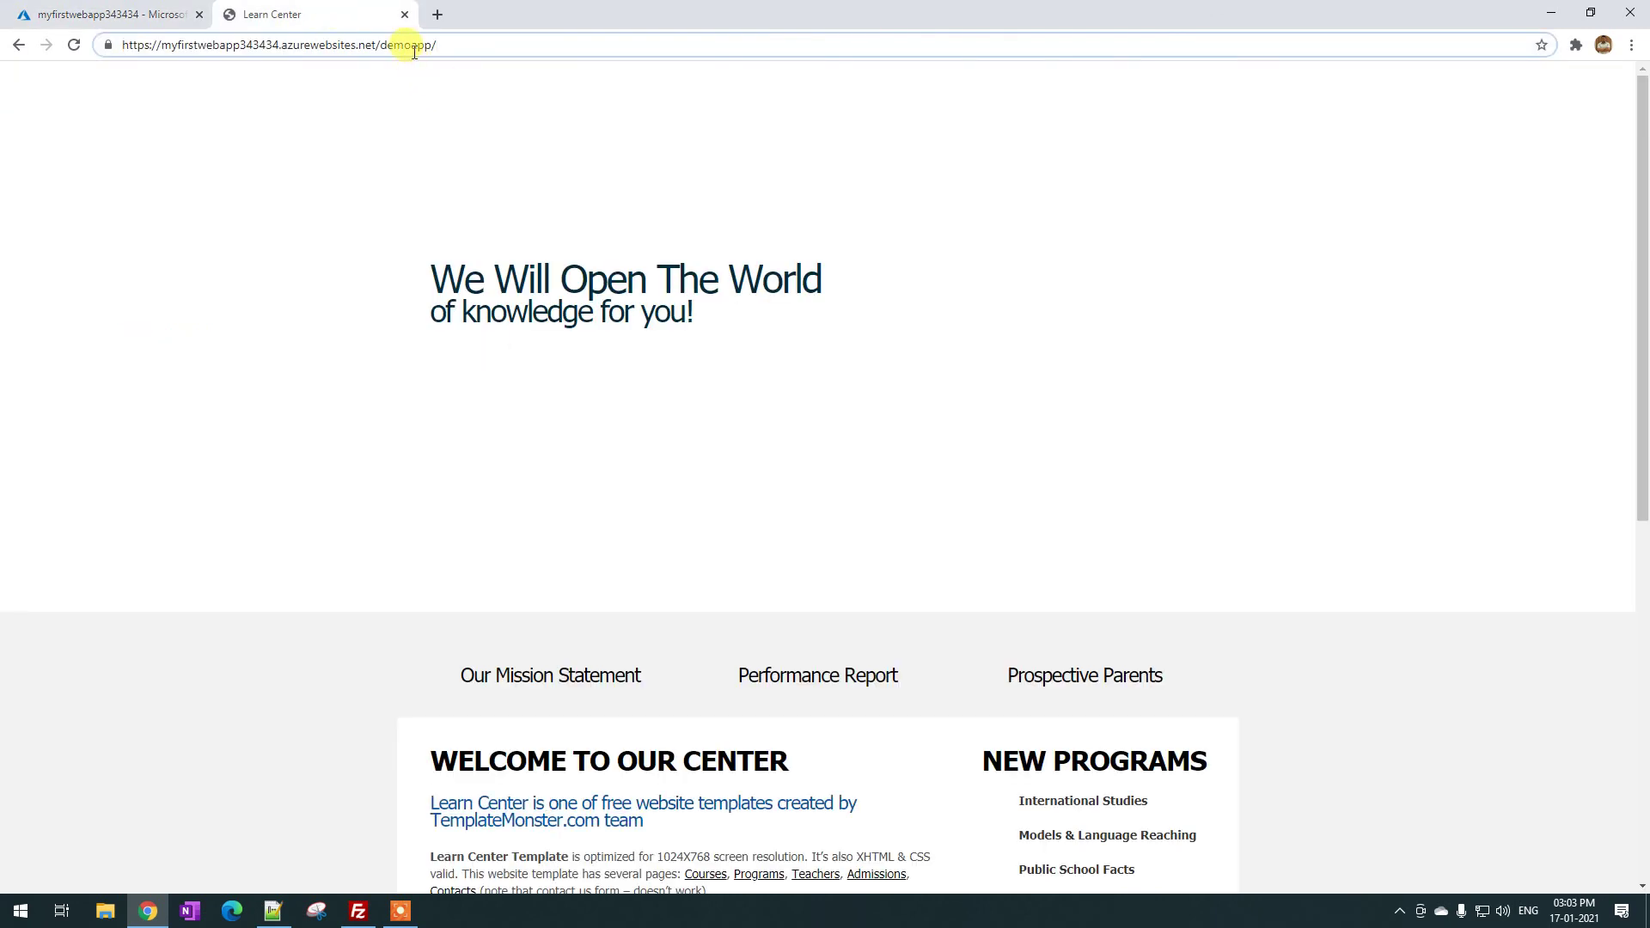
click(116, 10)
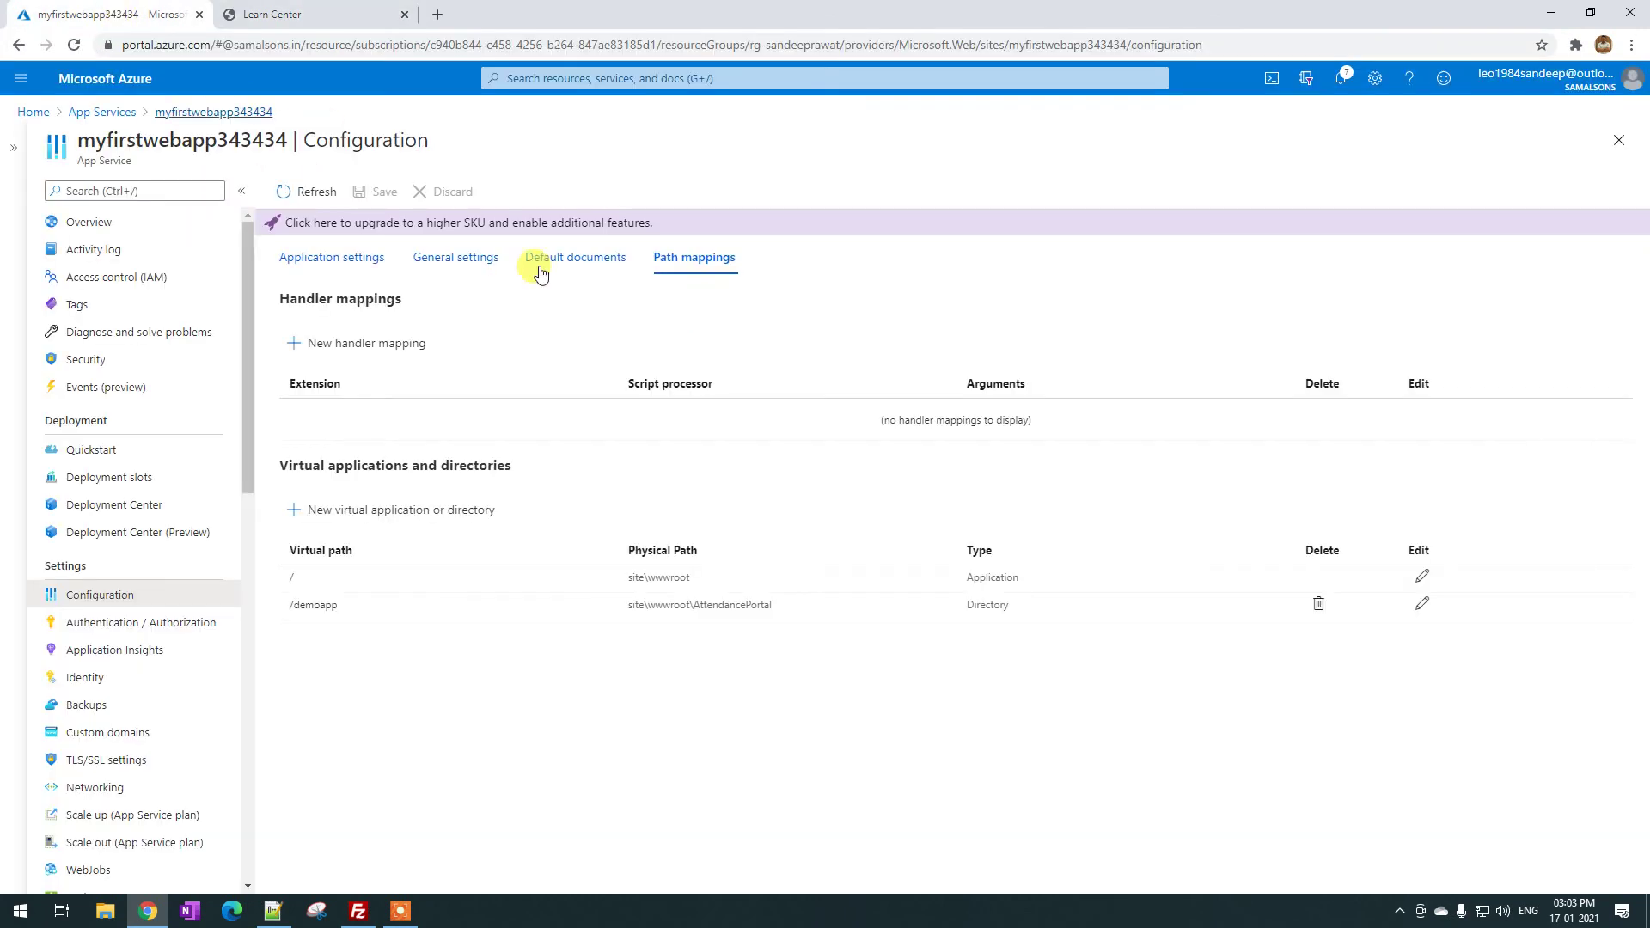
Switch on App Service Authentication to examine the available authentication providers, and leave for Application Insights while discarding the unsaved edits
click(133, 627)
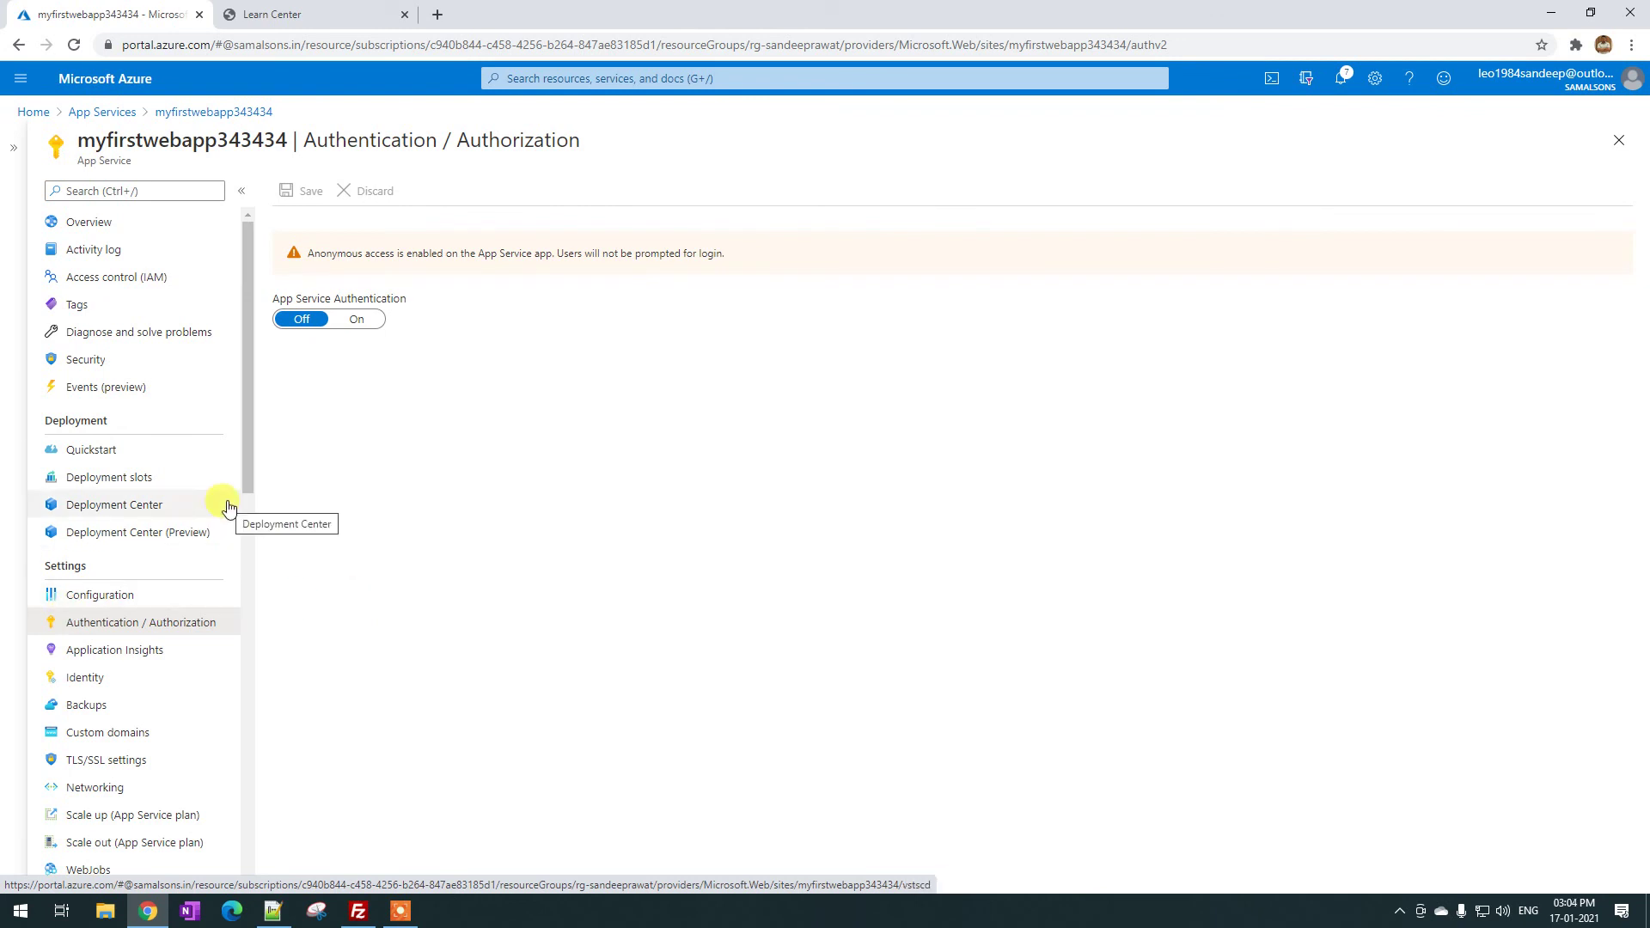
click(327, 12)
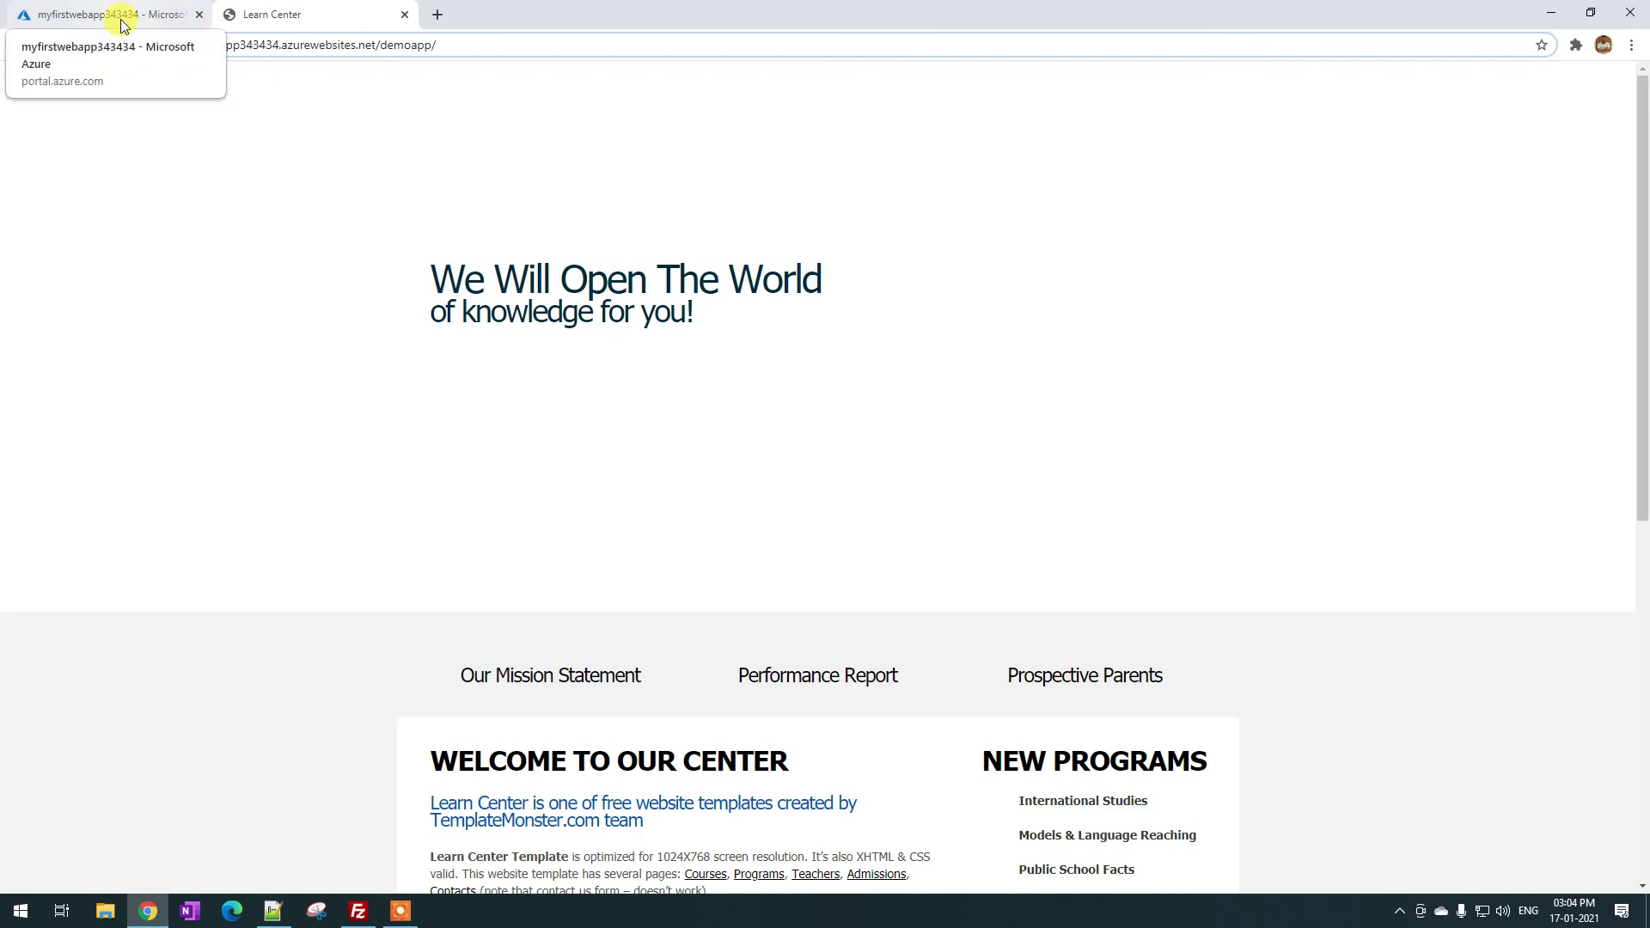
click(123, 19)
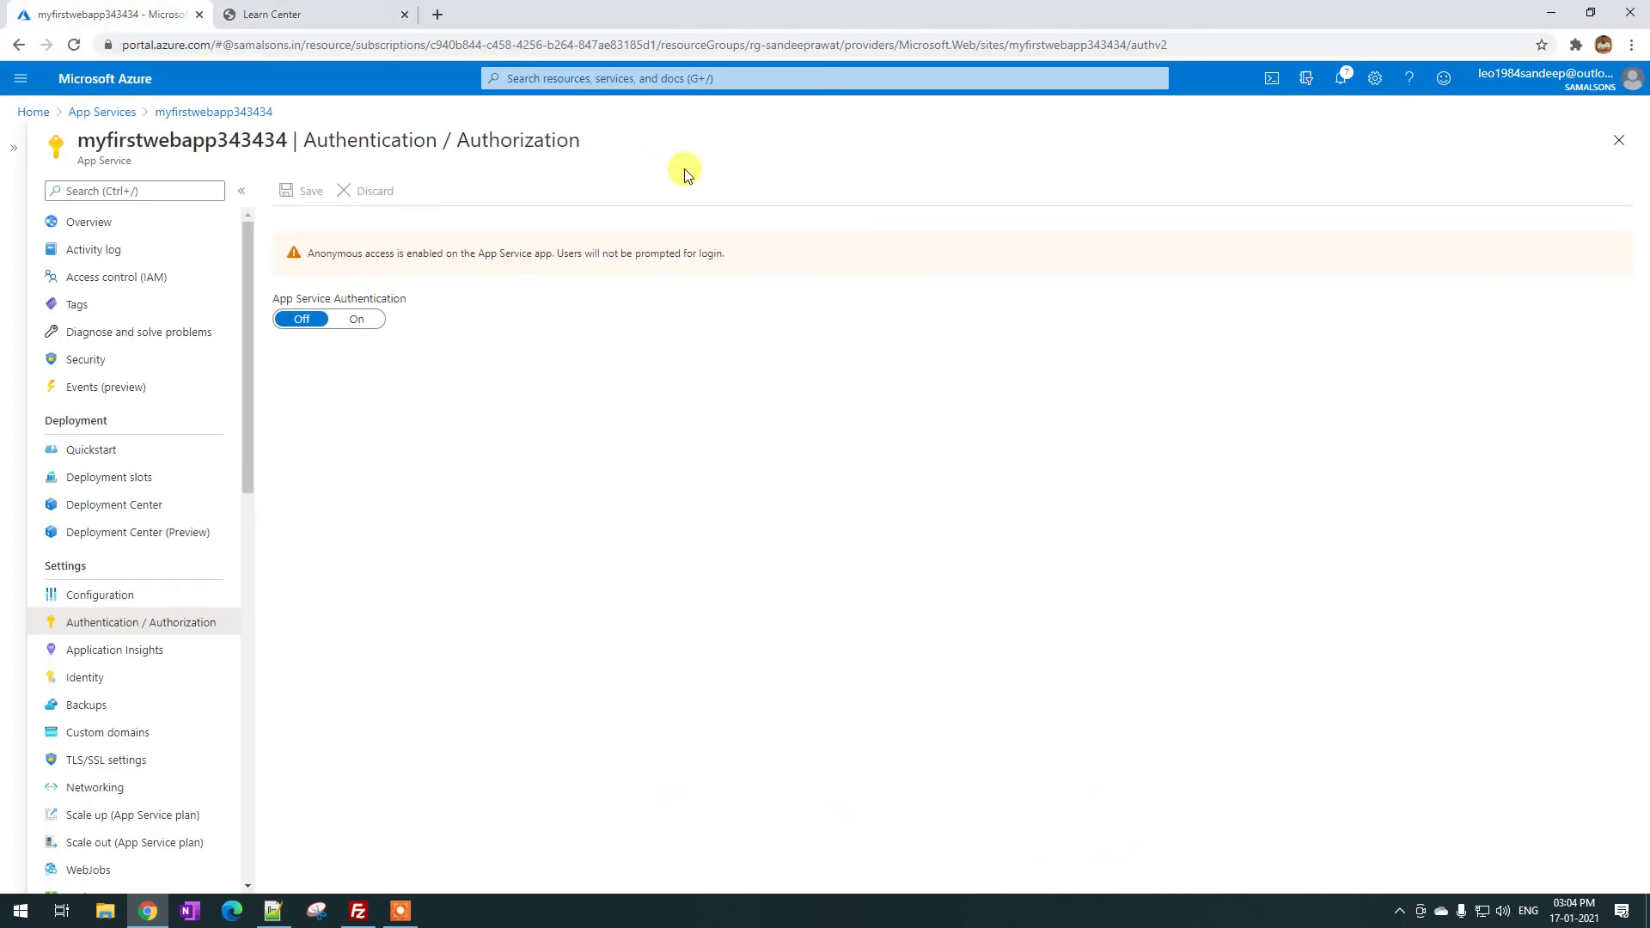
click(359, 321)
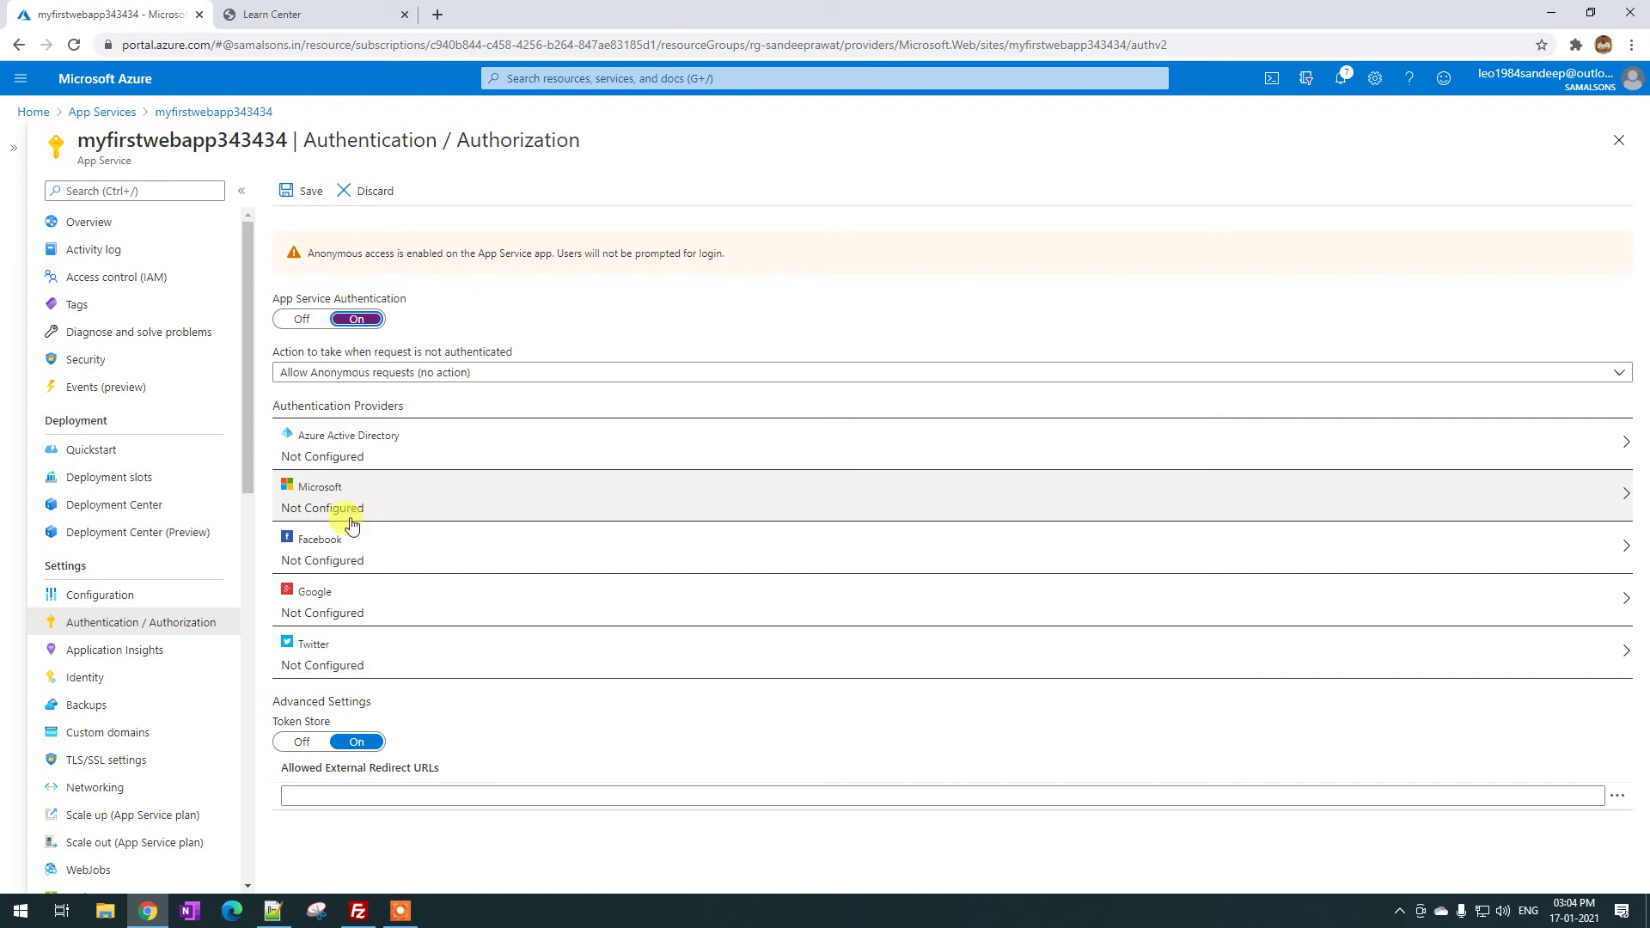
click(137, 654)
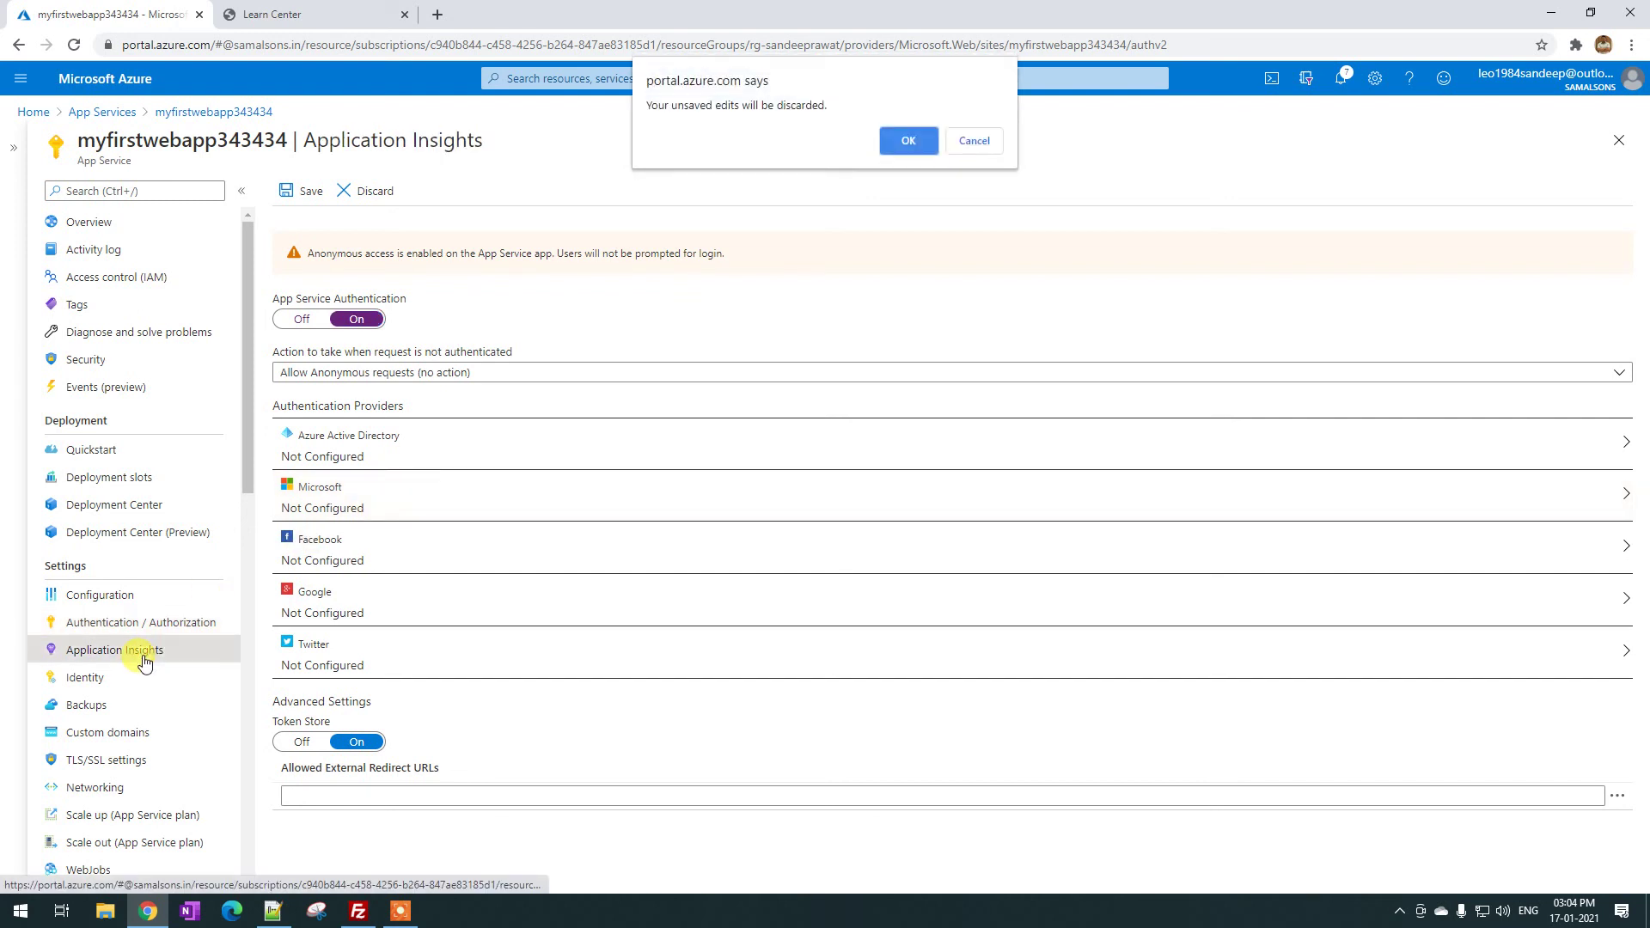
click(907, 141)
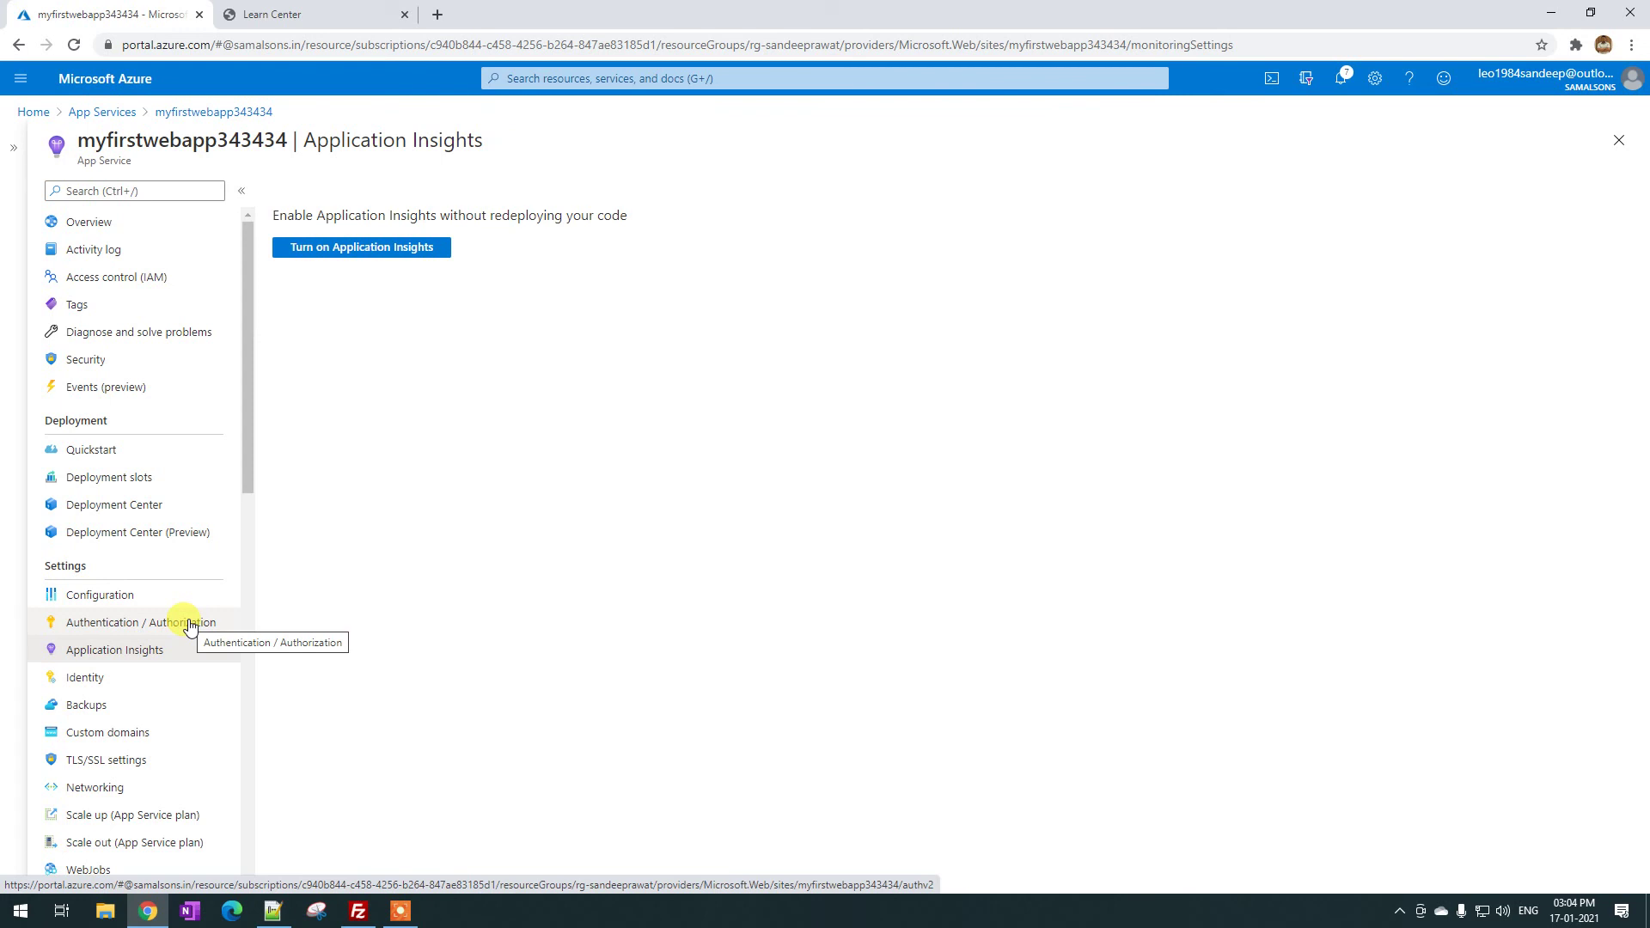
Look at the web app's URL in its overview and return to the Application Insights settings
scroll(188, 623, down, 1)
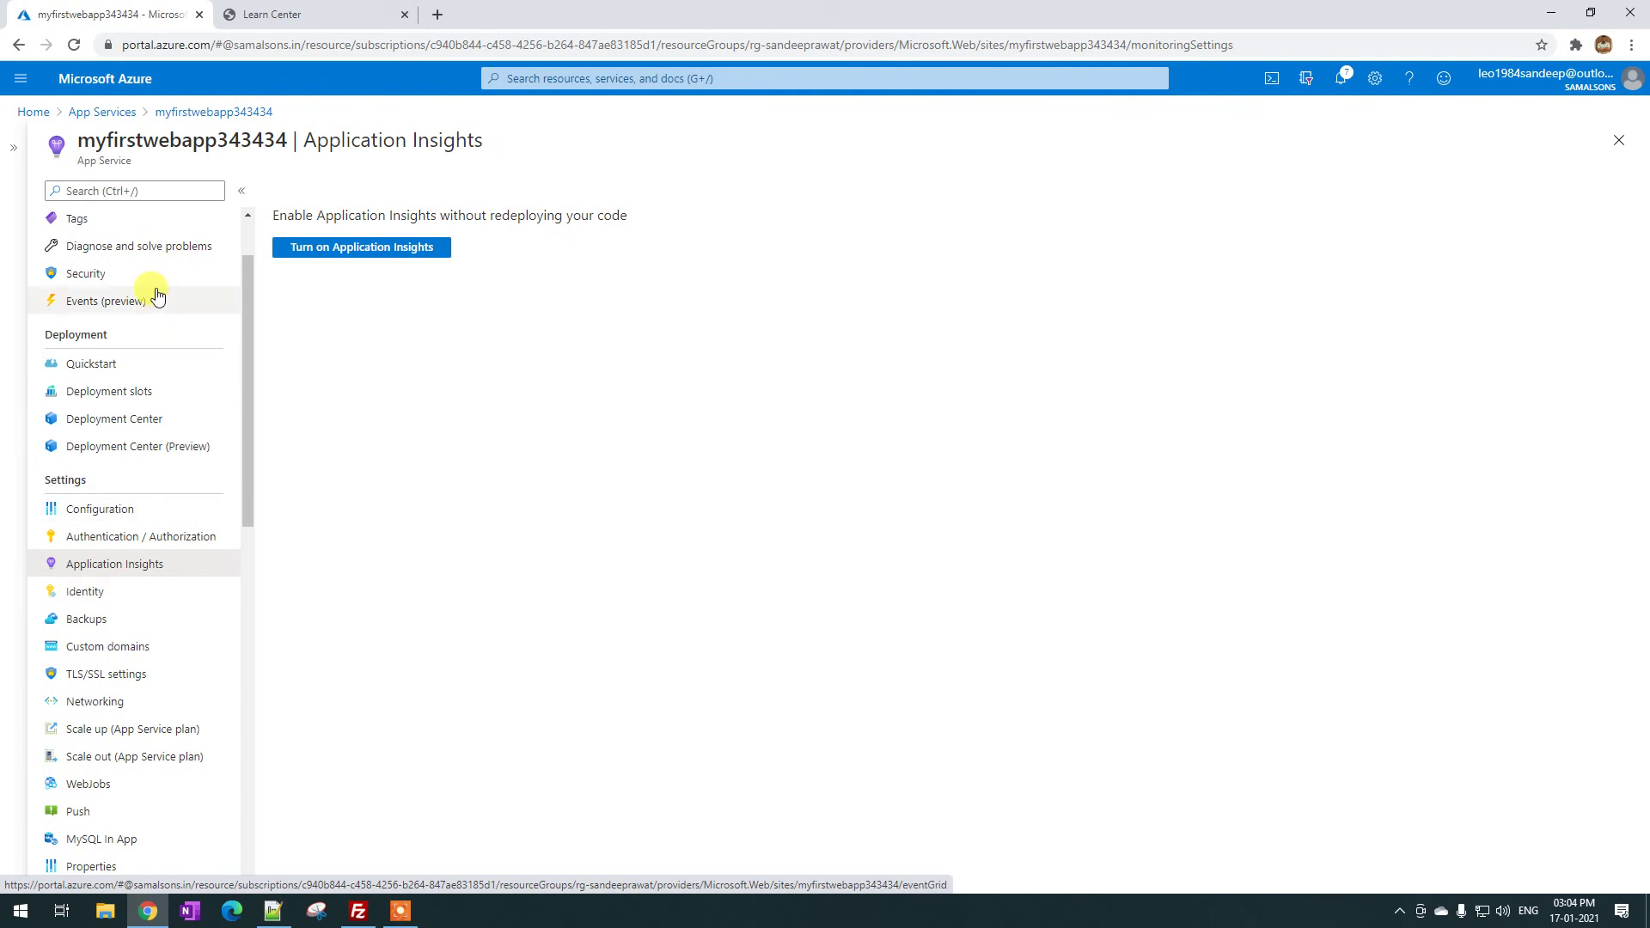
scroll(153, 275, up, 1)
click(147, 225)
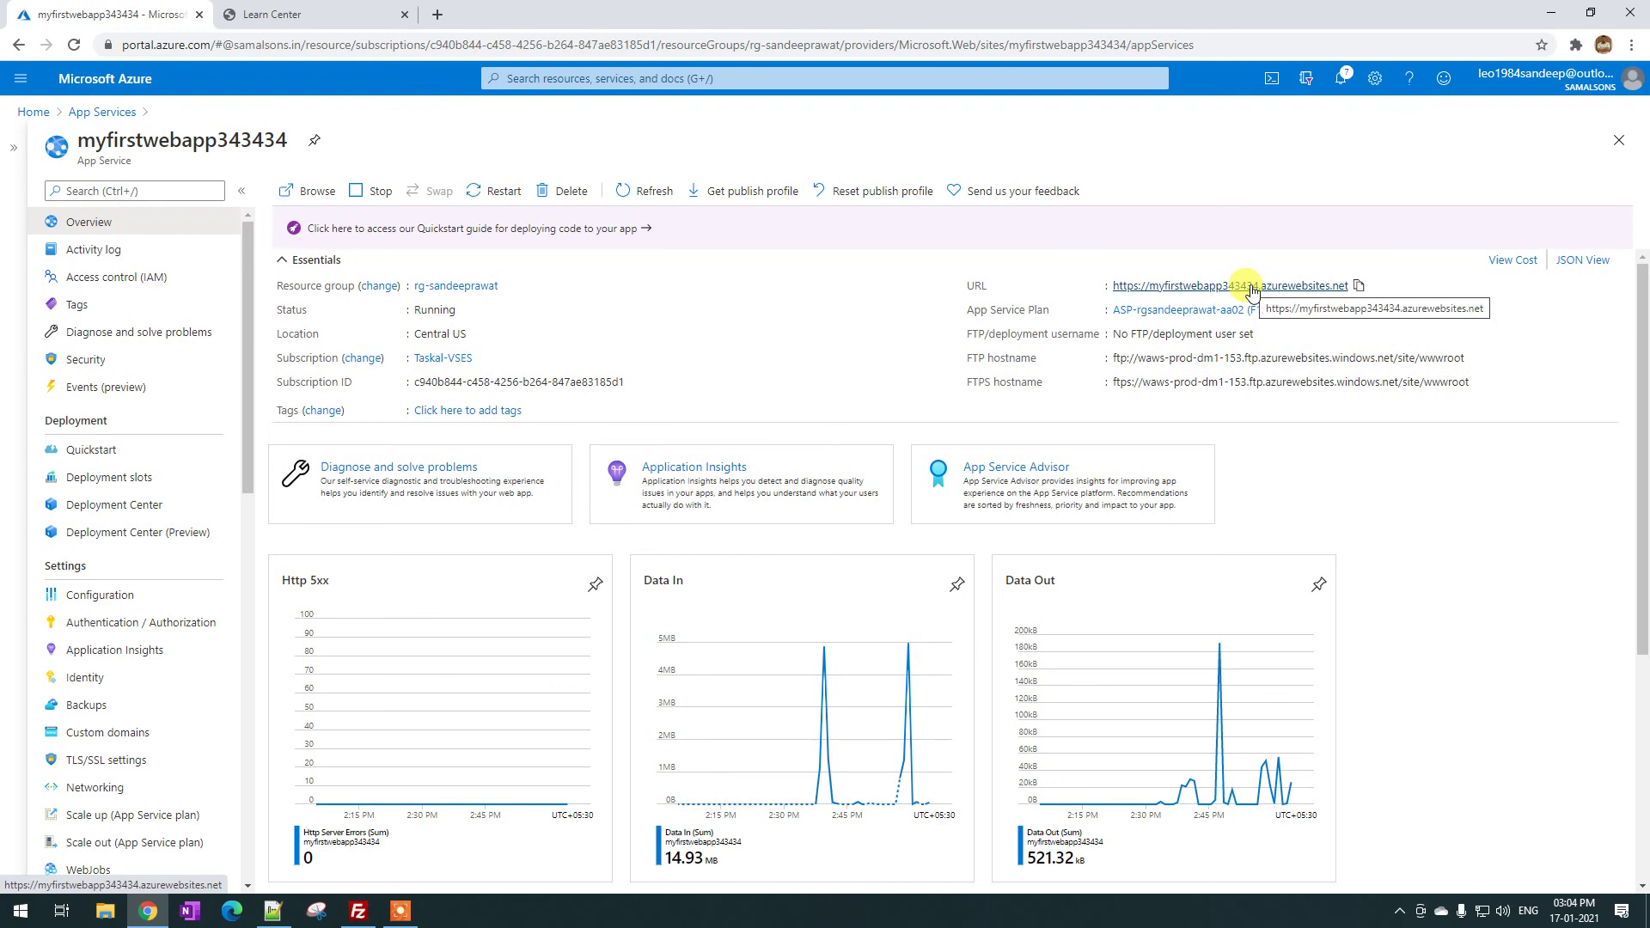
click(86, 657)
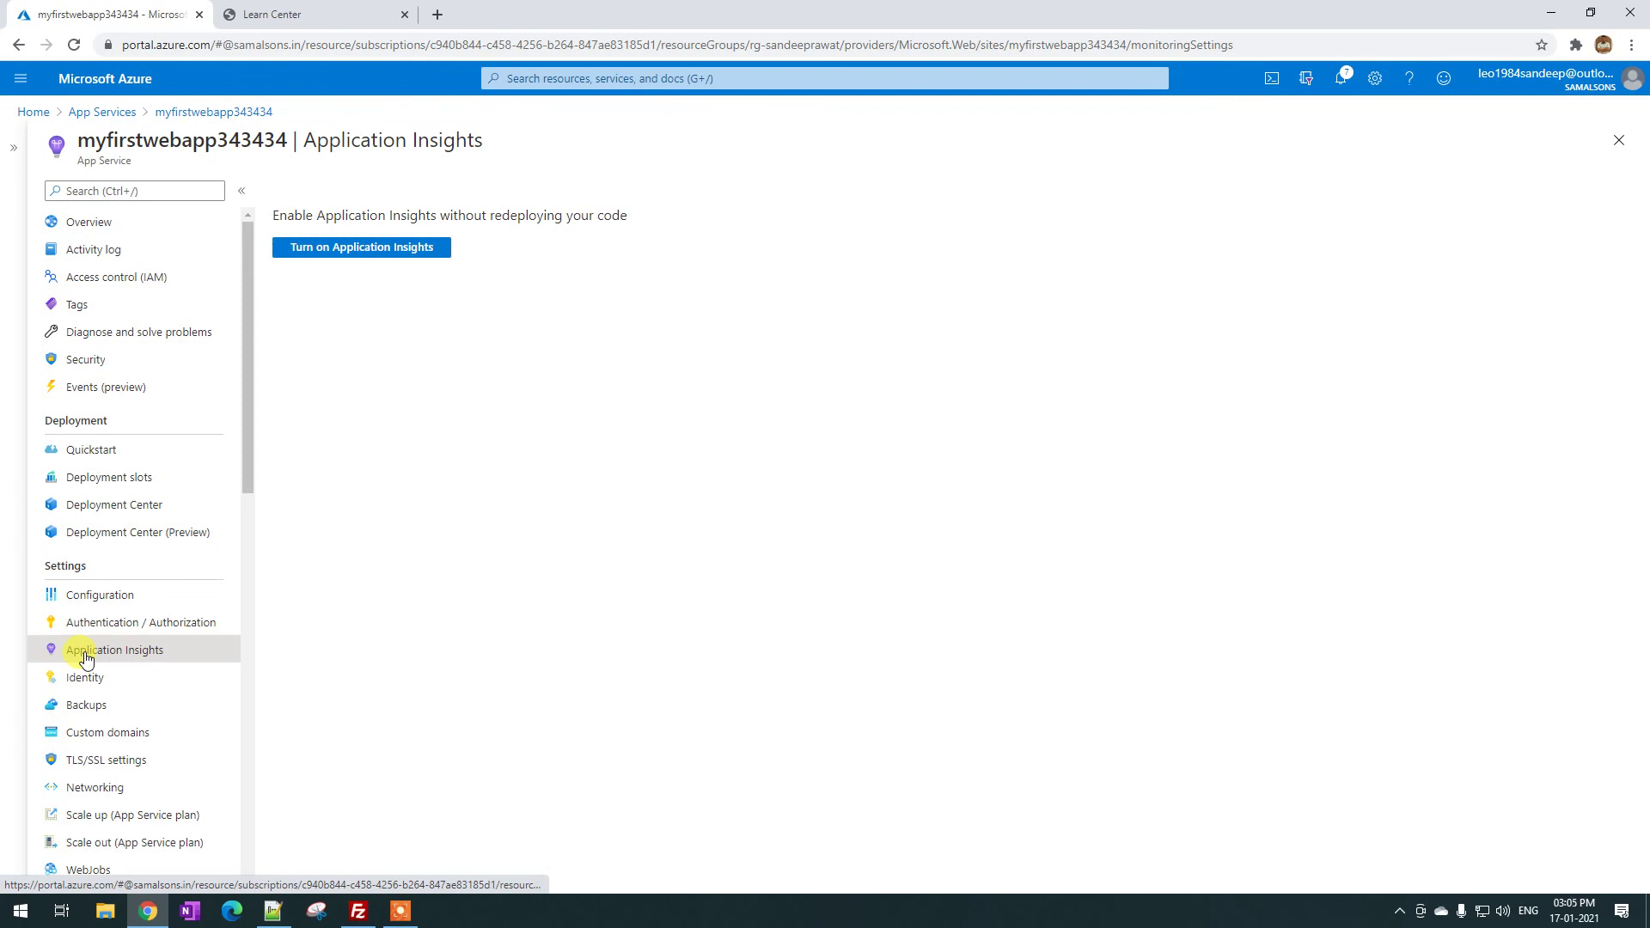
Open the web app's Identity settings and view both the user assigned and system assigned options
scroll(121, 621, down, 2)
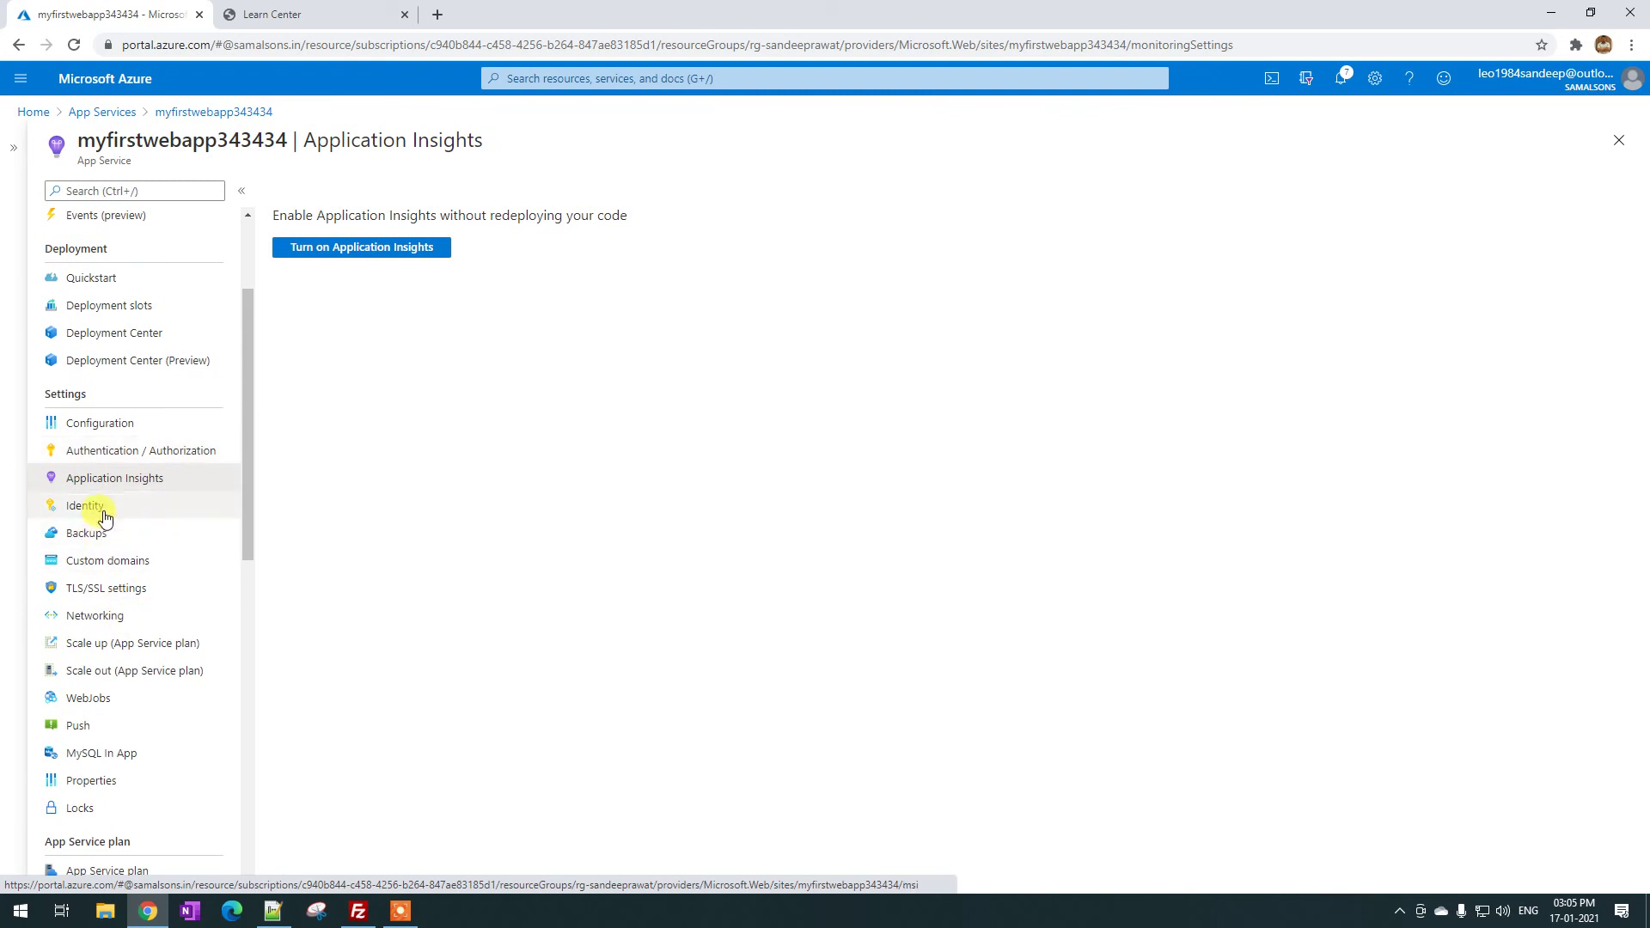
click(95, 513)
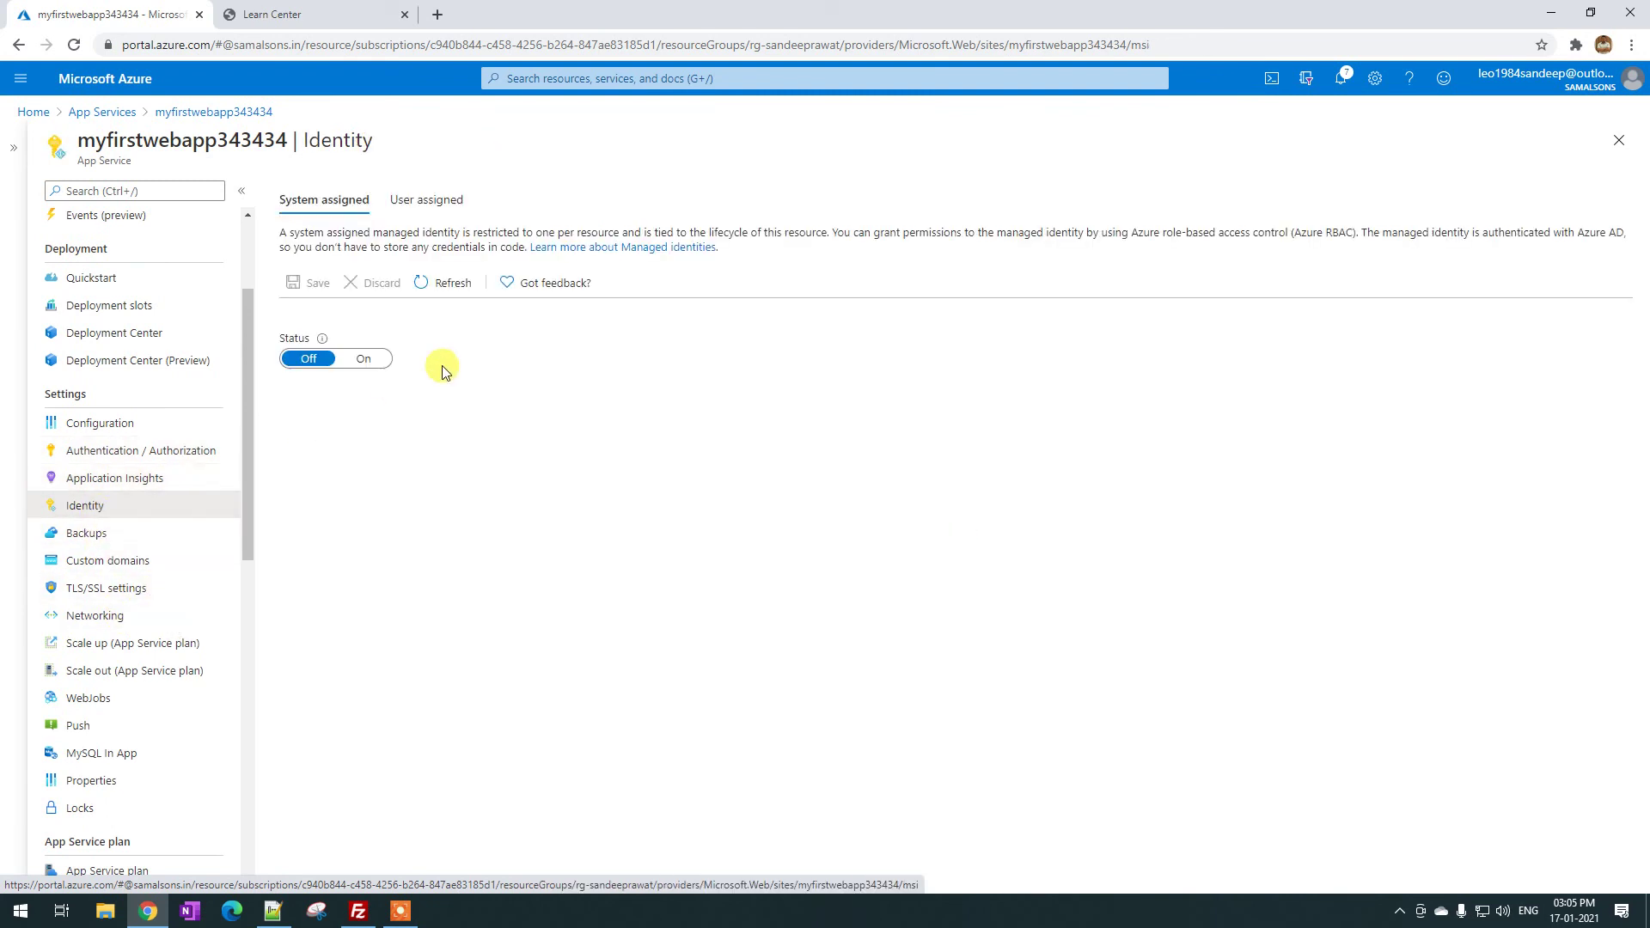
click(425, 203)
click(330, 206)
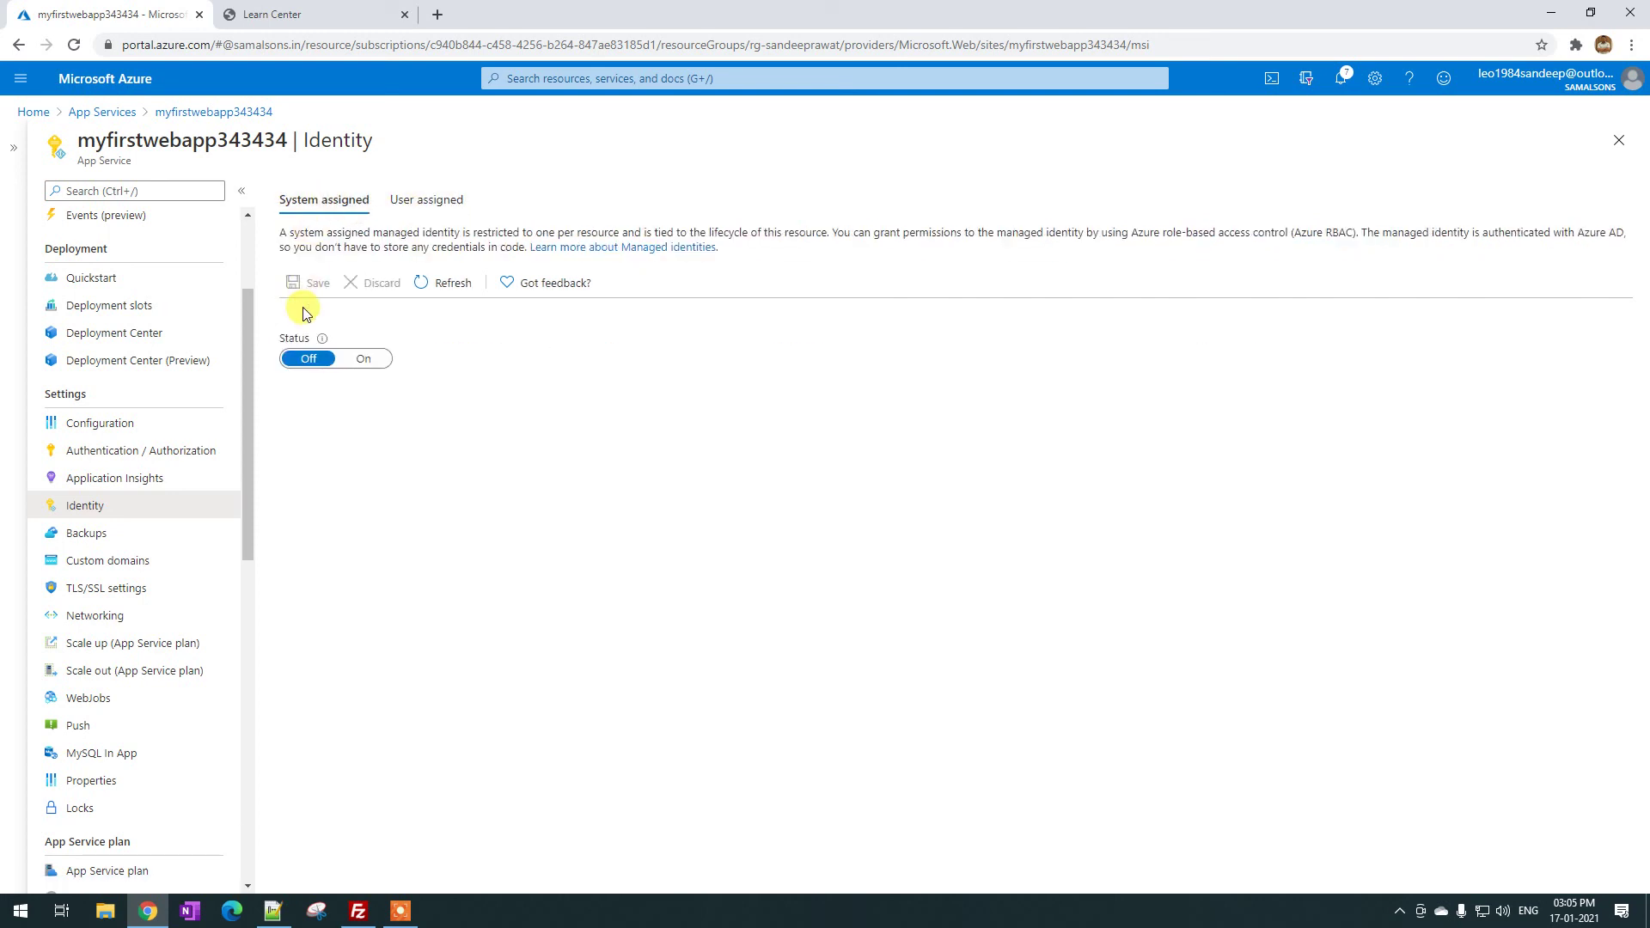
Look at the web app's Access control (IAM) page and return to its Identity settings
drag(77, 144, 287, 142)
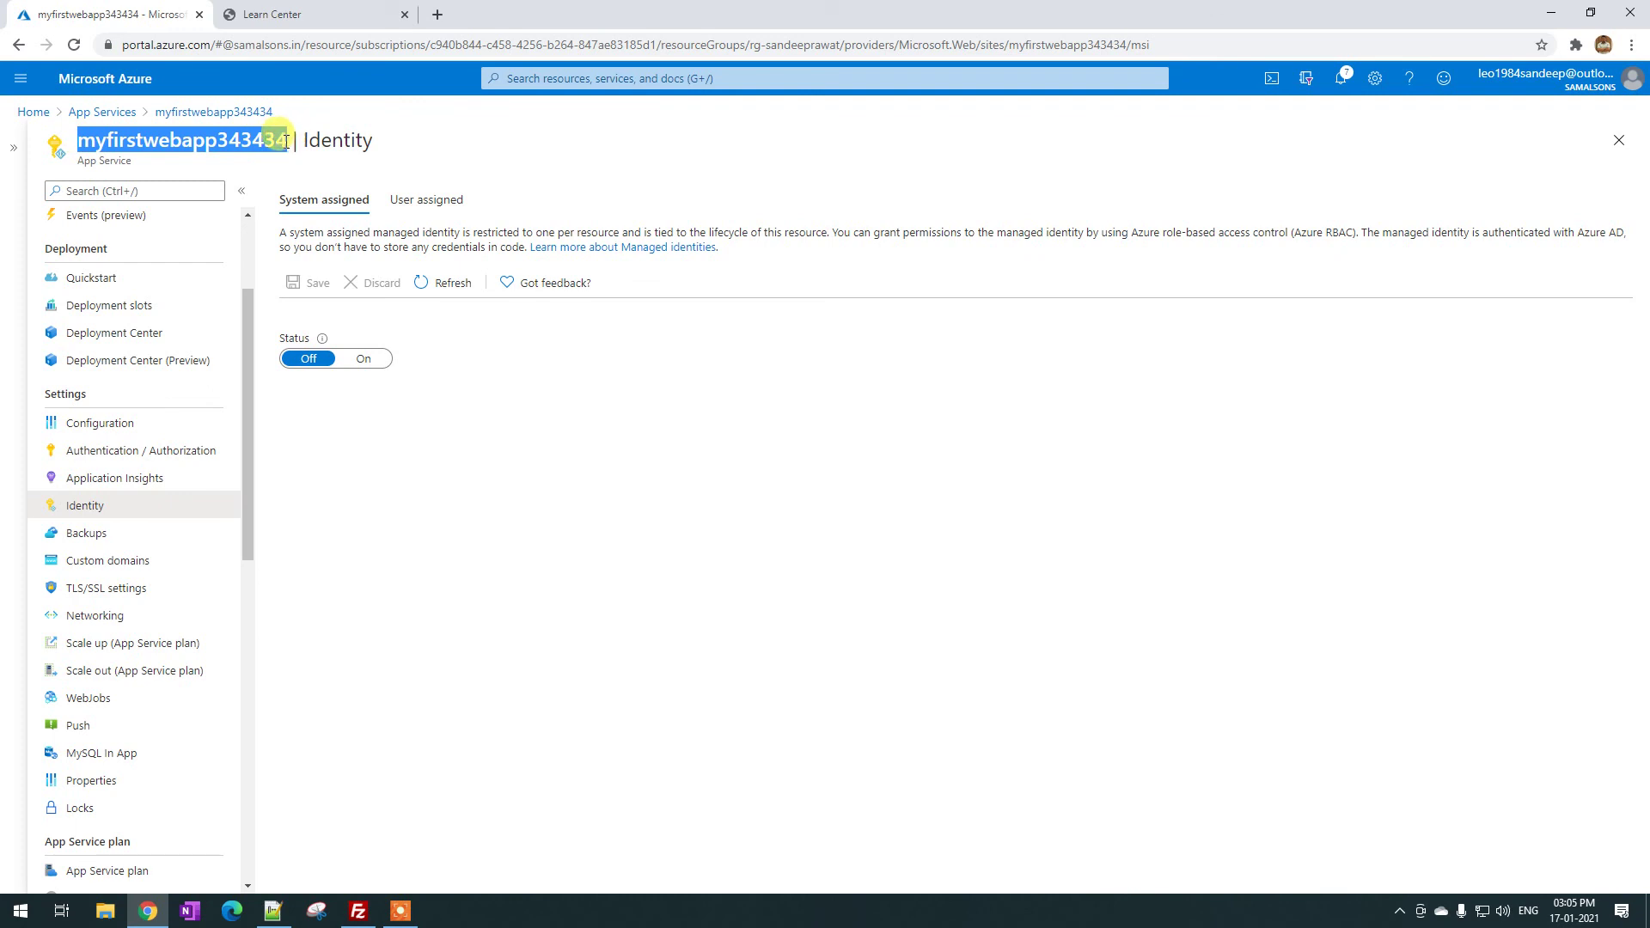
scroll(195, 405, up, 3)
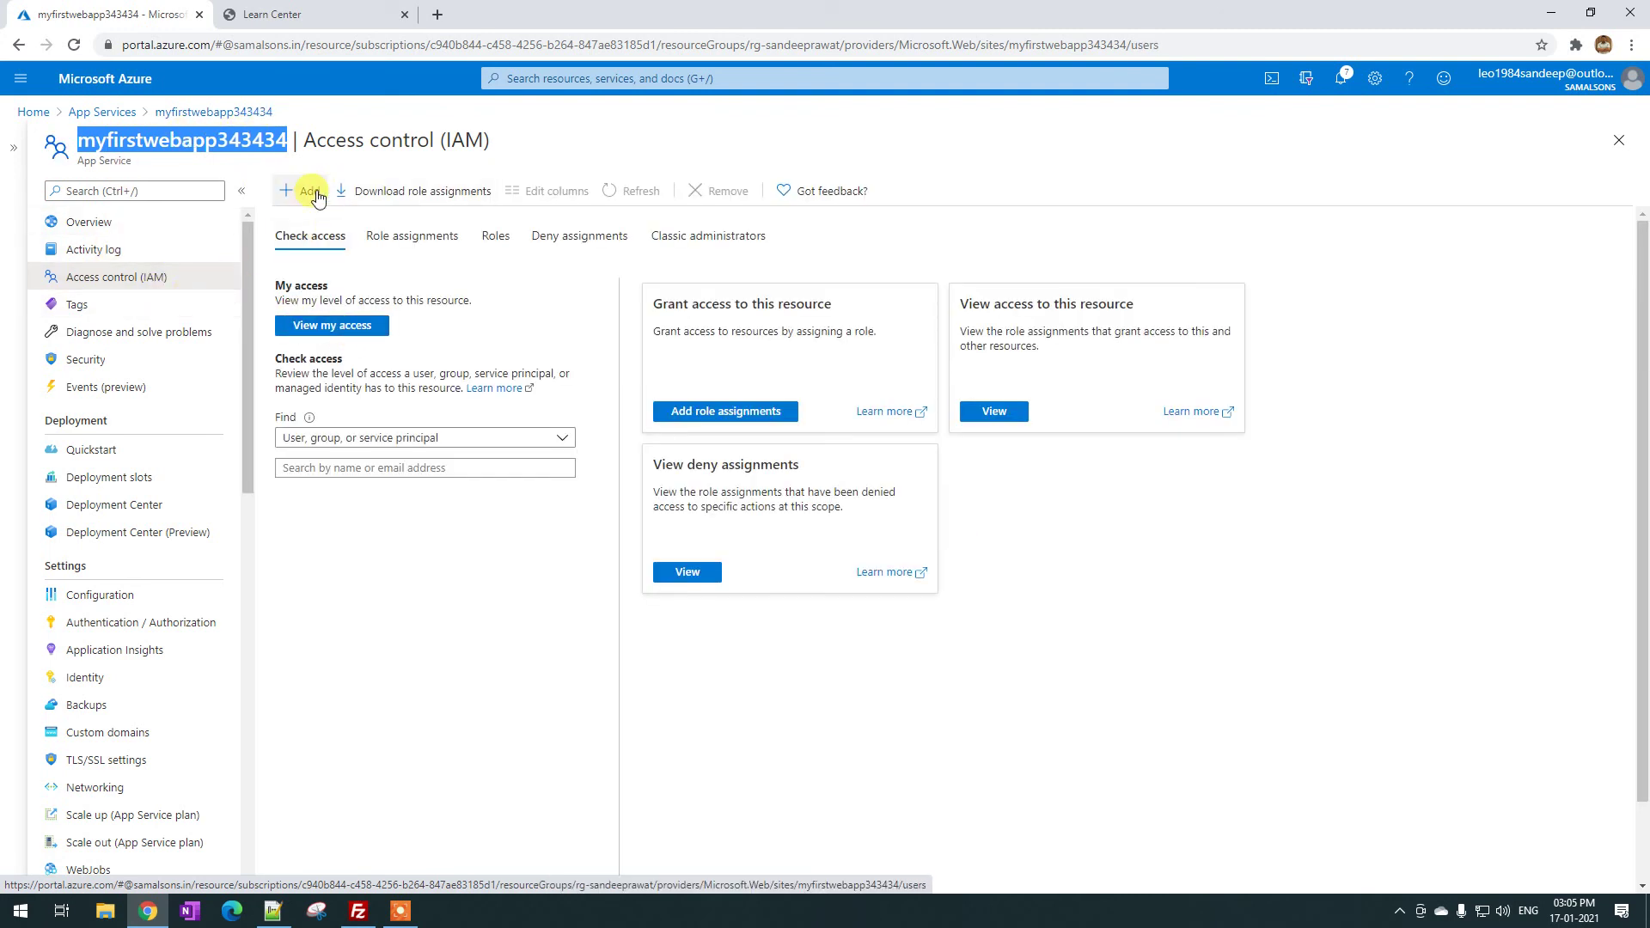
click(316, 197)
click(150, 279)
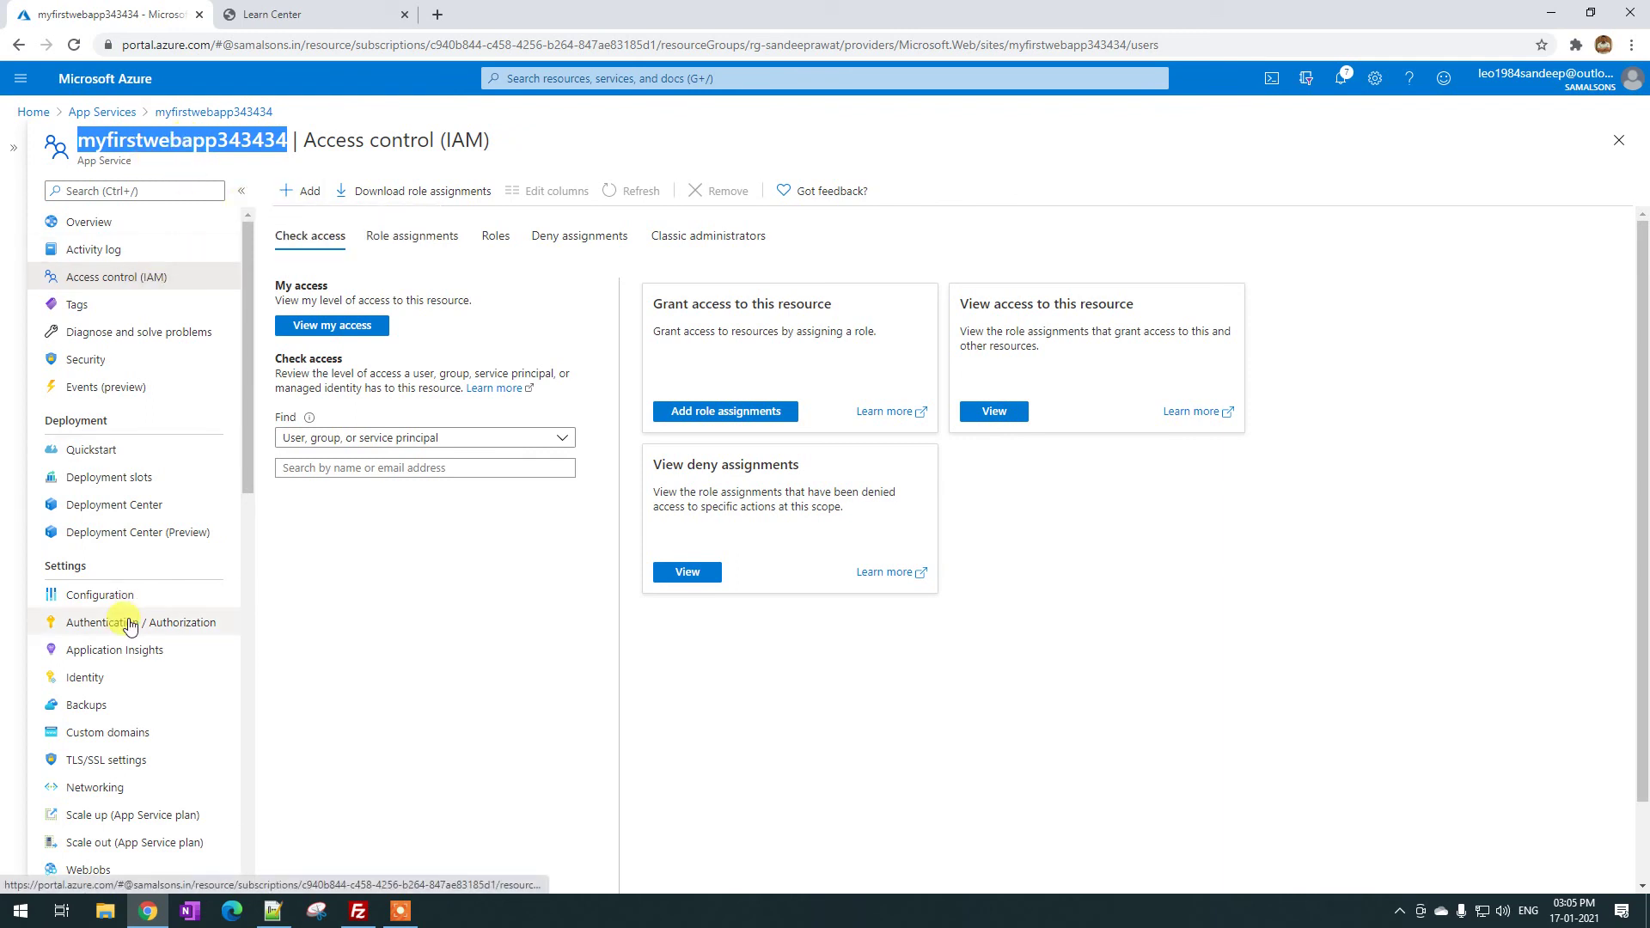
scroll(107, 550, down, 1)
click(107, 590)
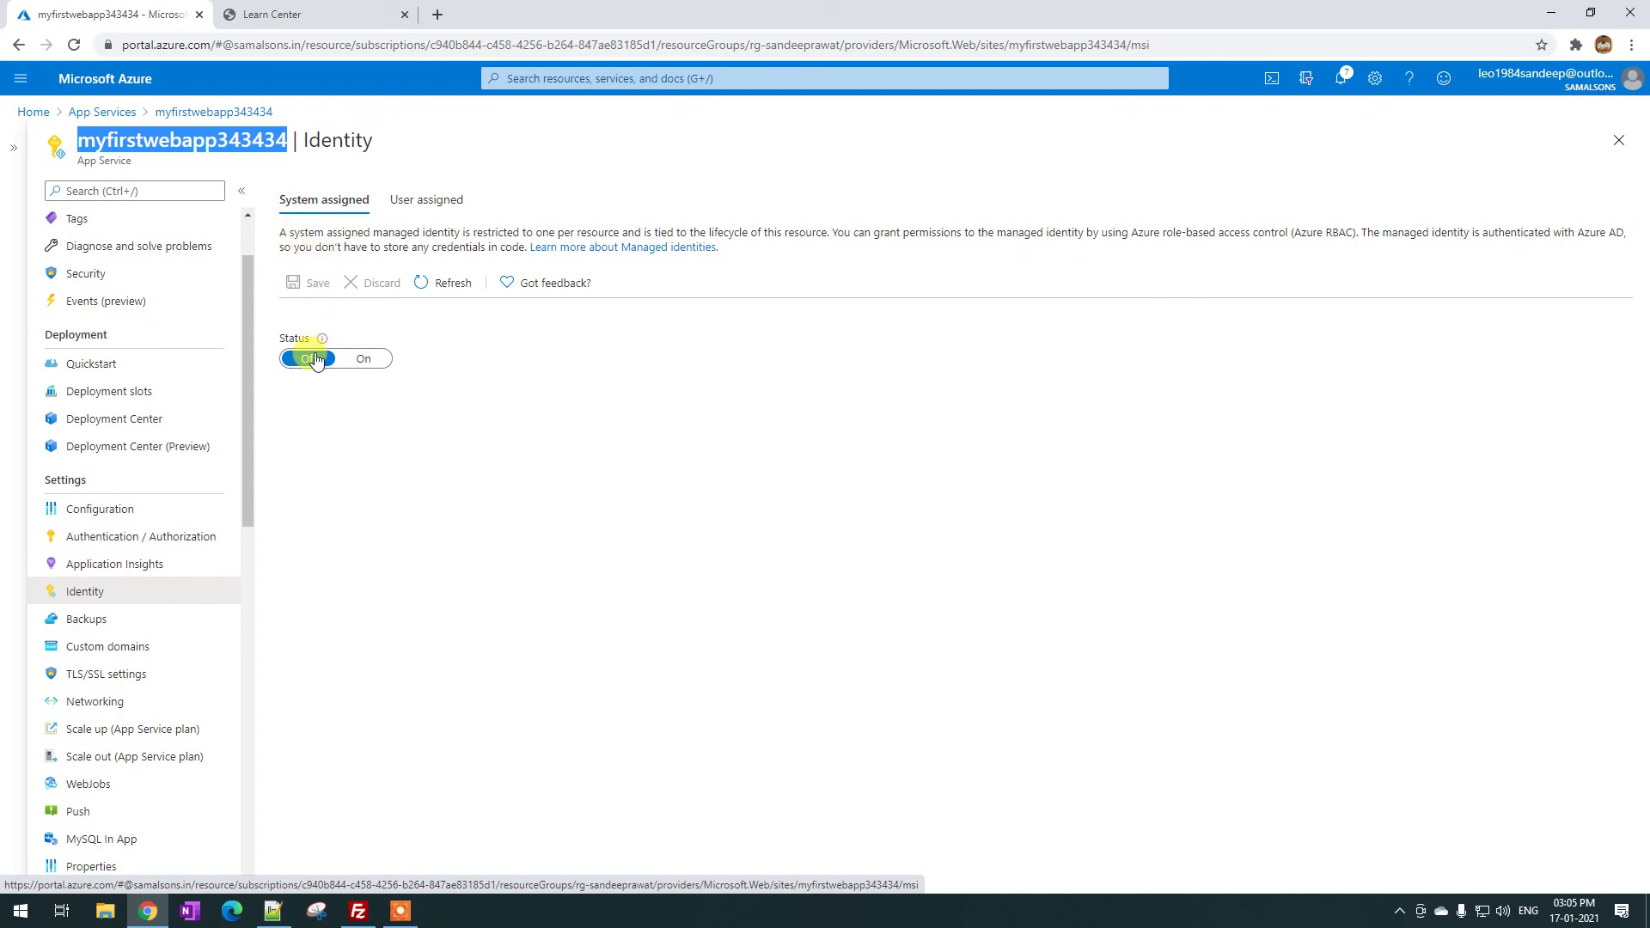
Switch the system assigned identity status on, and move to the user assigned identities while discarding the unsaved change
click(363, 359)
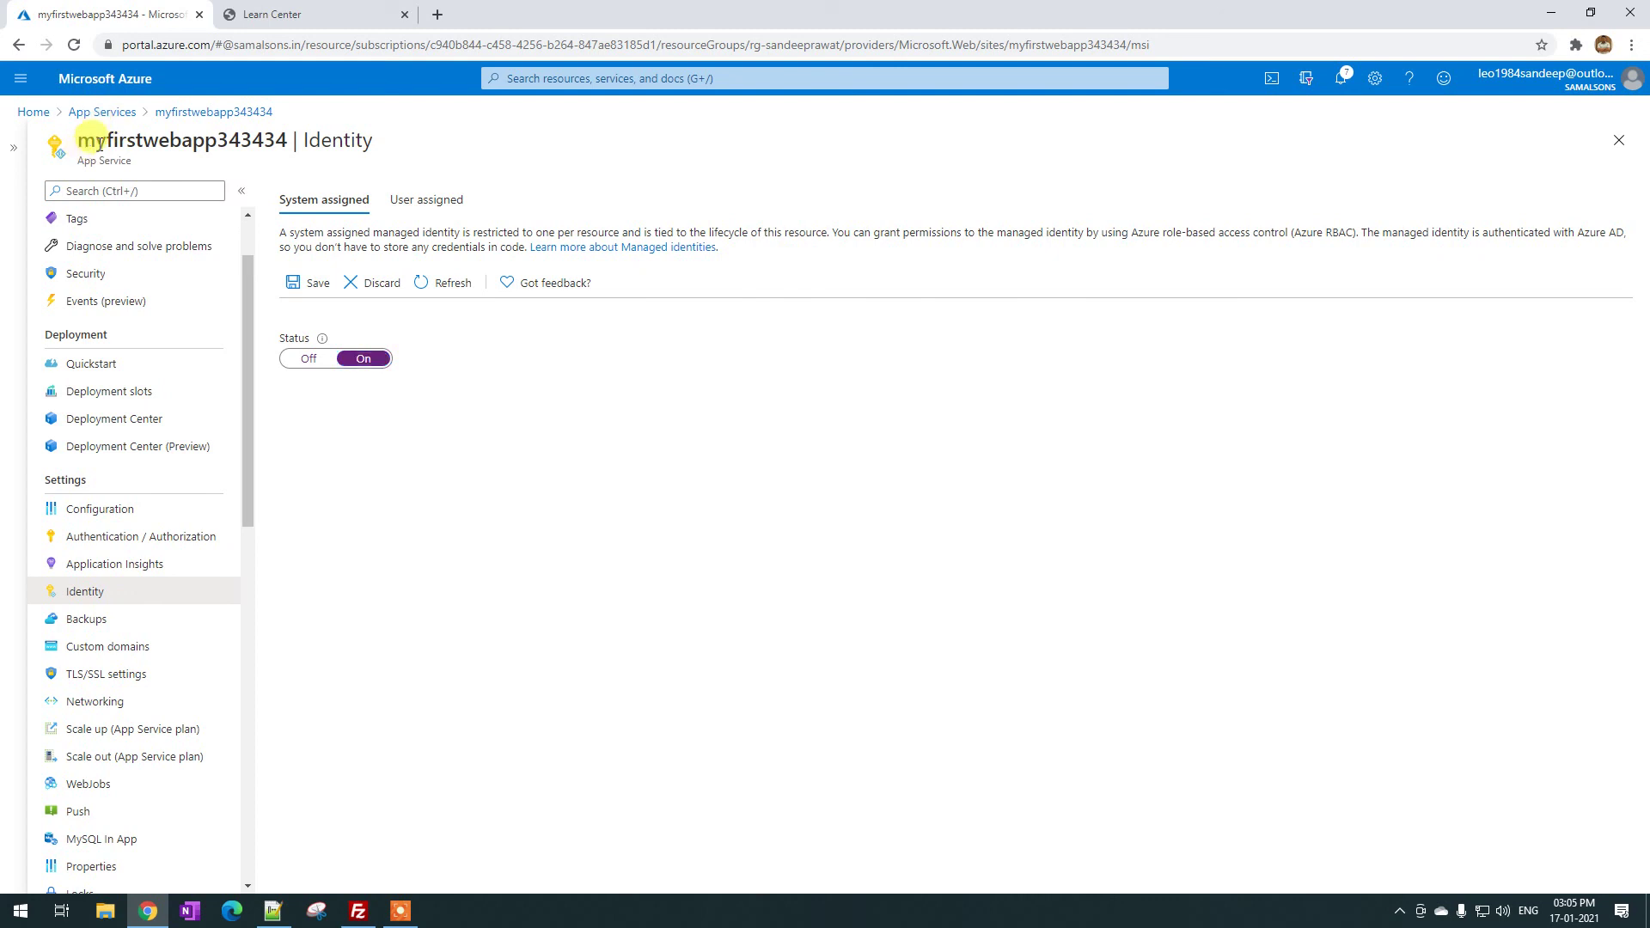
click(449, 203)
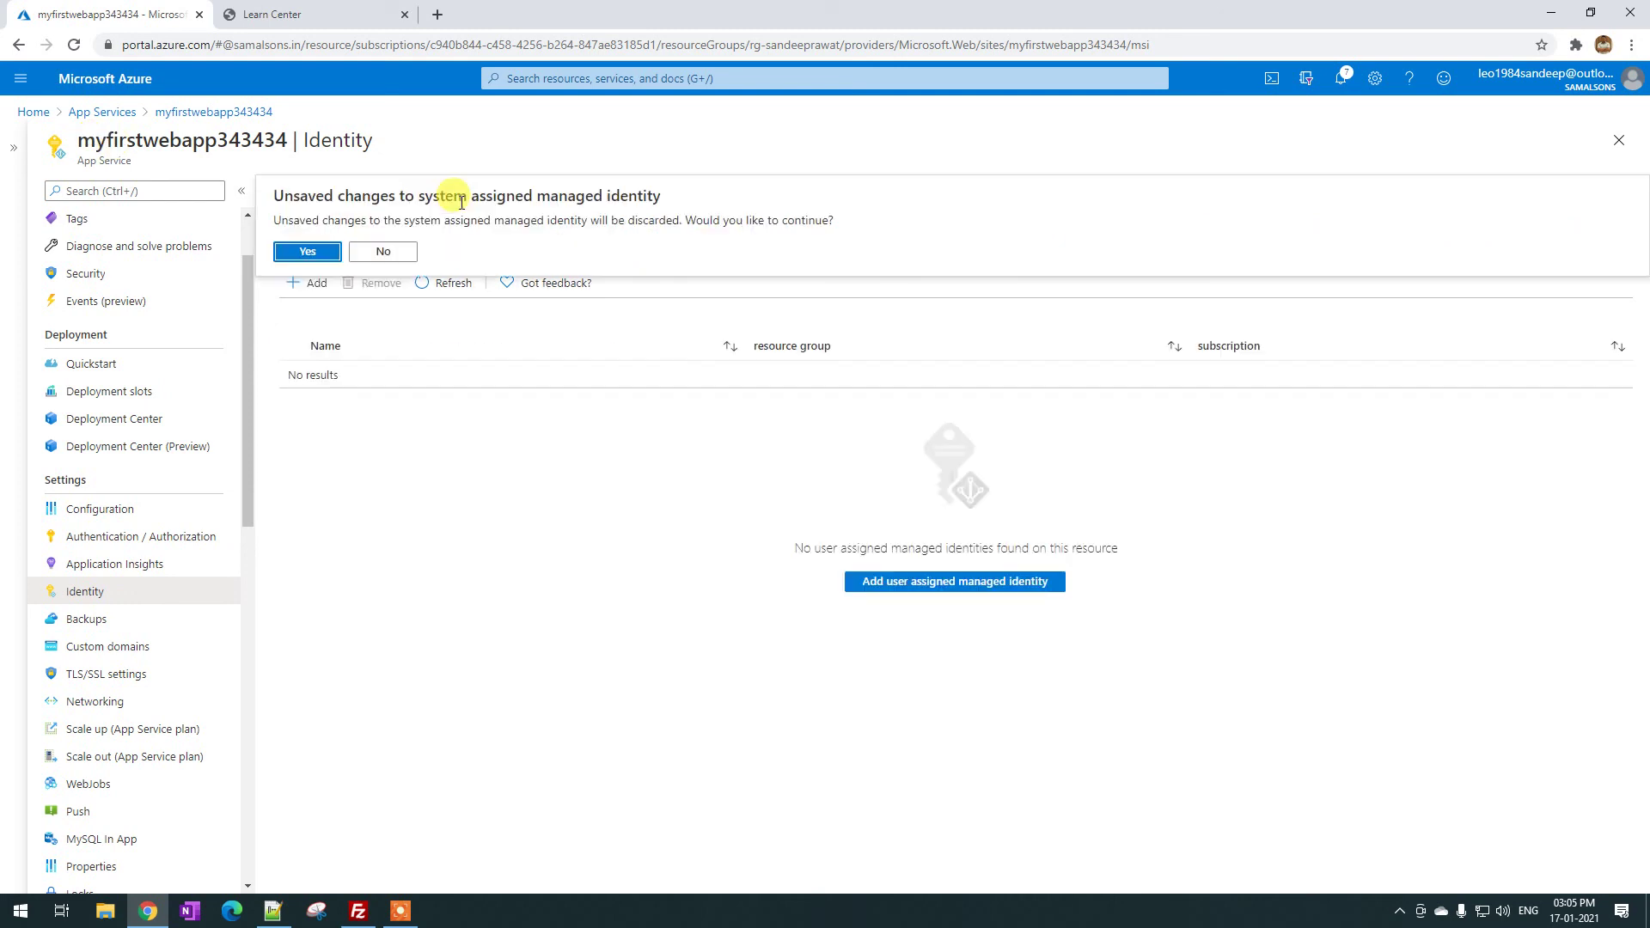
click(410, 249)
click(442, 203)
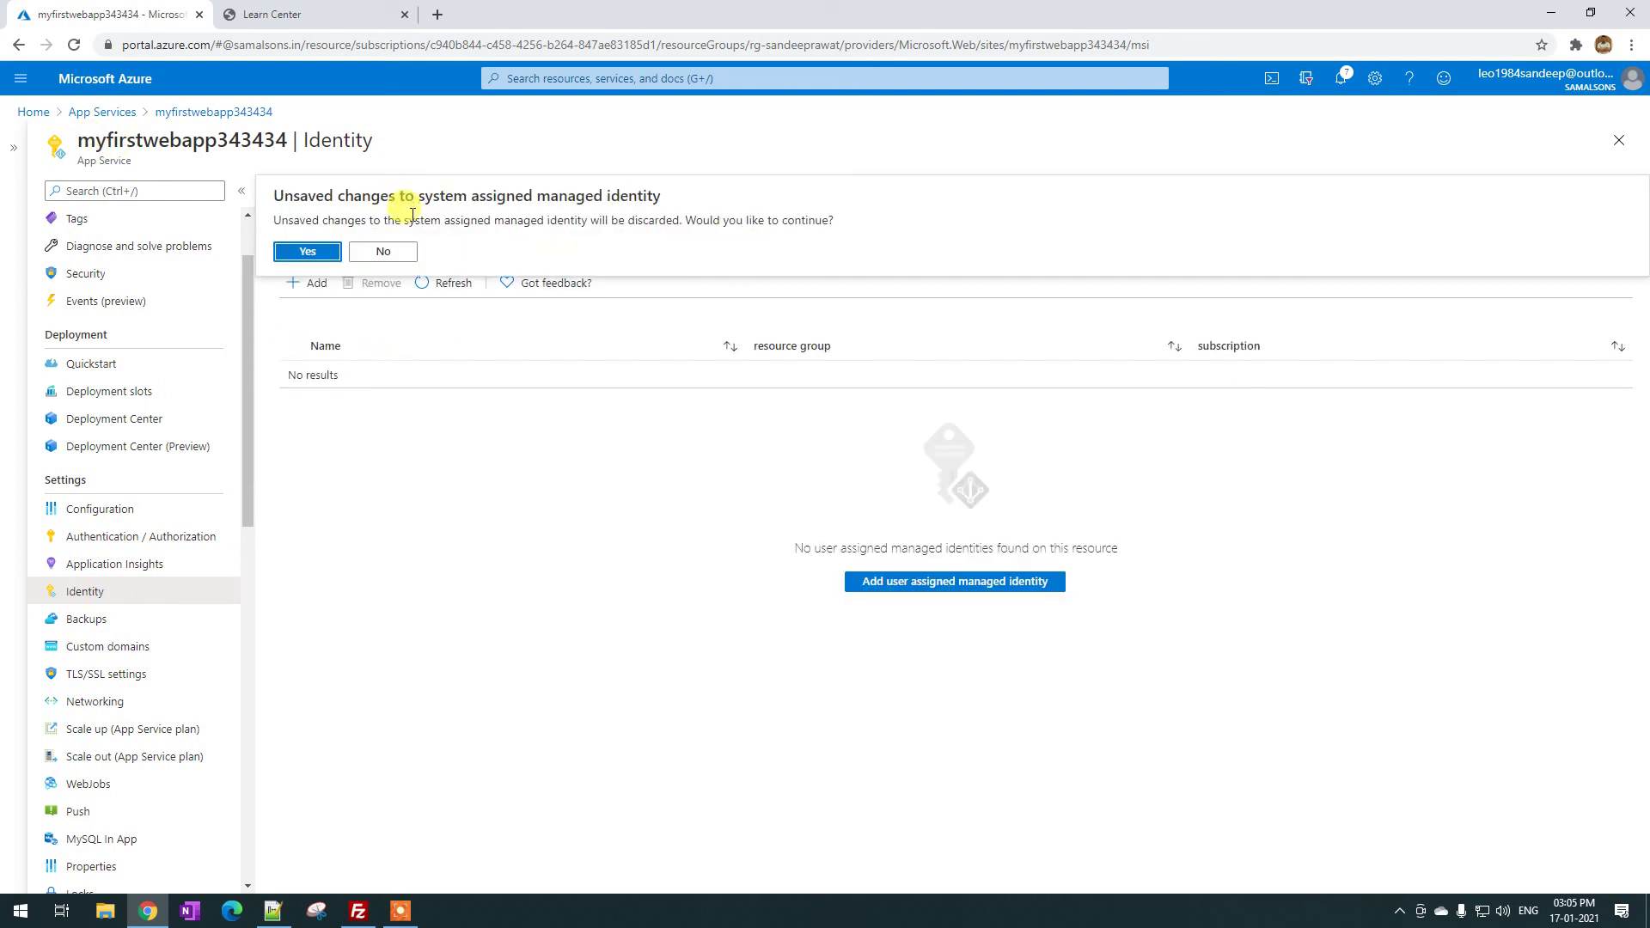
click(301, 249)
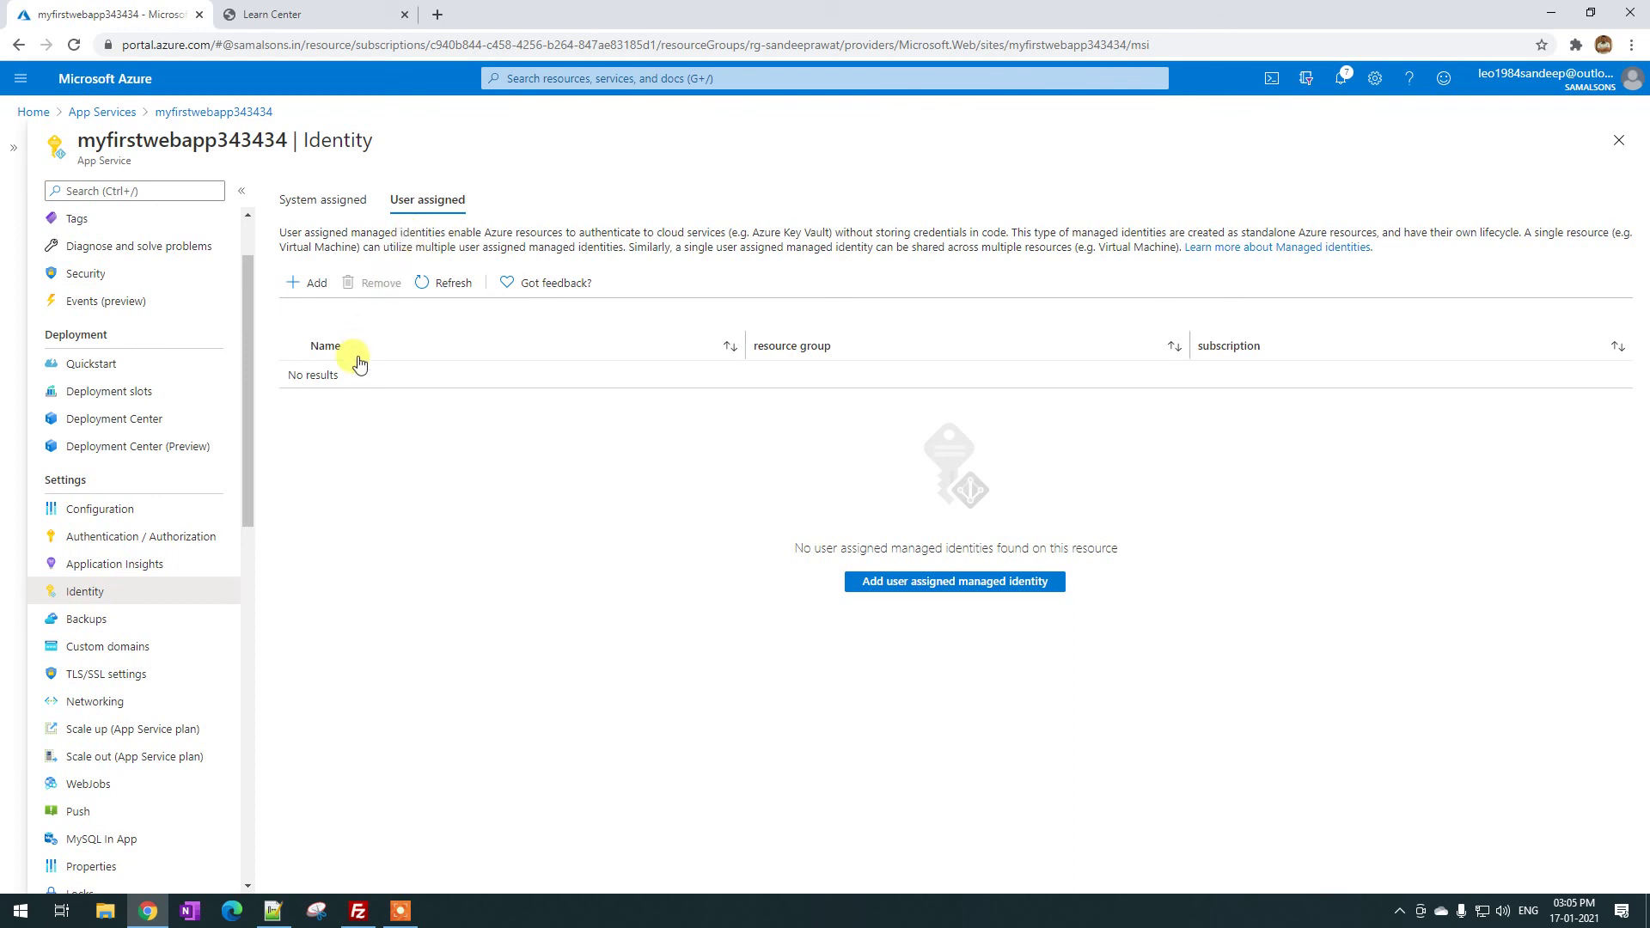
View the form for adding a user assigned managed identity, close it without adding one, and open the Backups settings
click(314, 283)
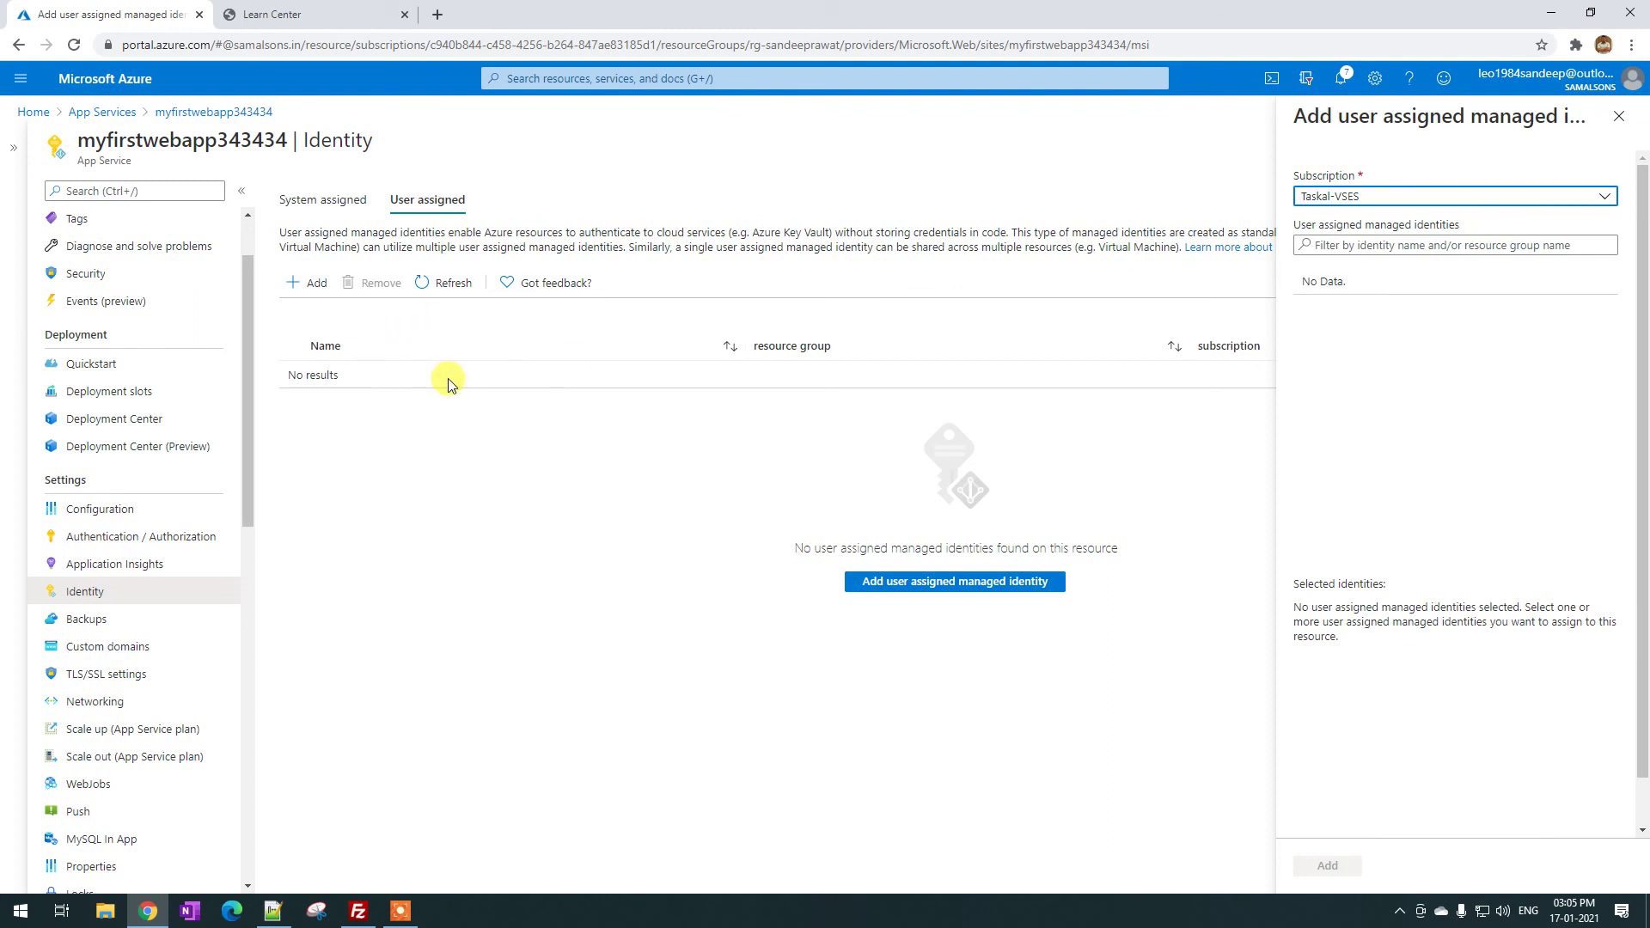
click(1620, 118)
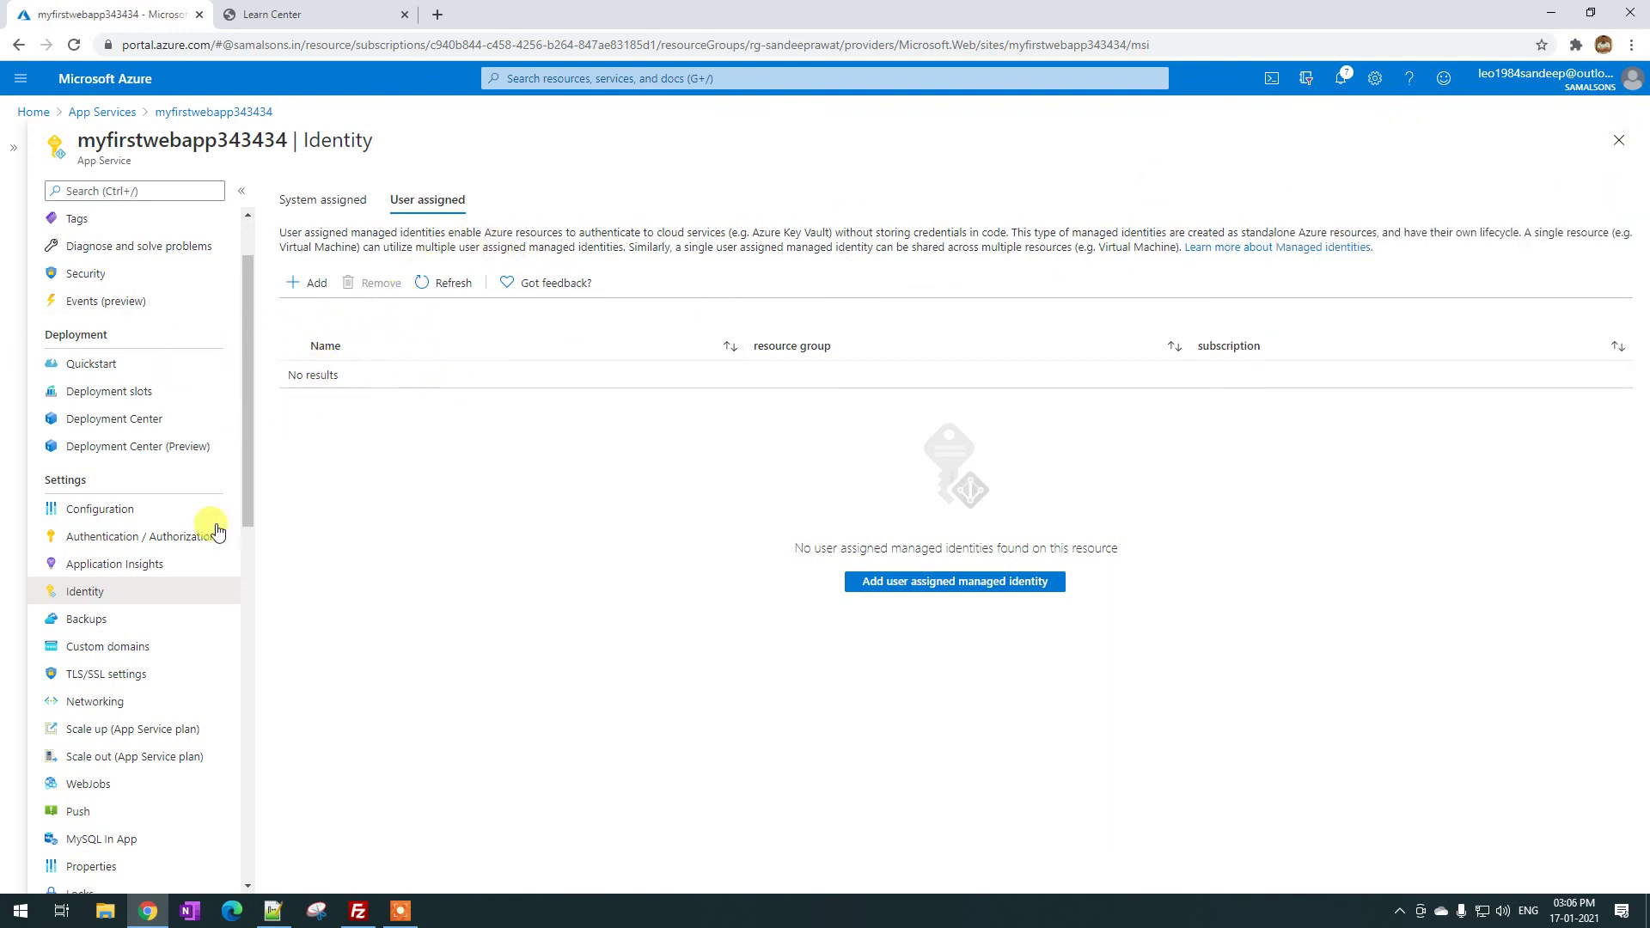
click(127, 621)
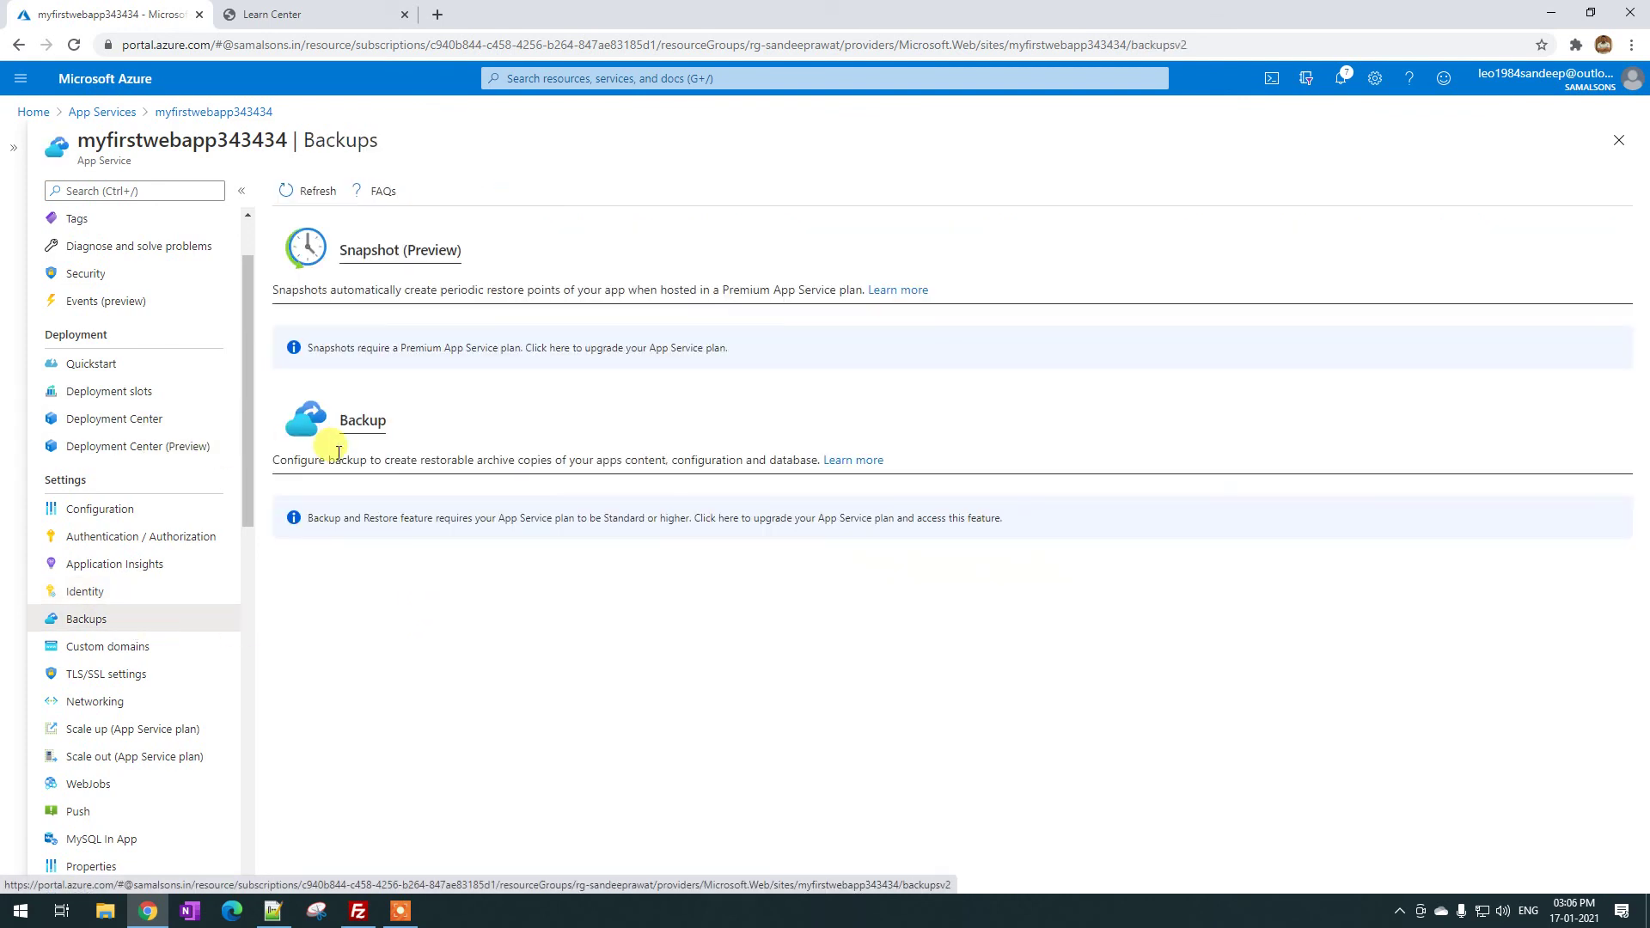
View the Custom domains settings, compare the app name with the default URL in the overview, and return to Custom domains
scroll(120, 576, down, 1)
click(137, 559)
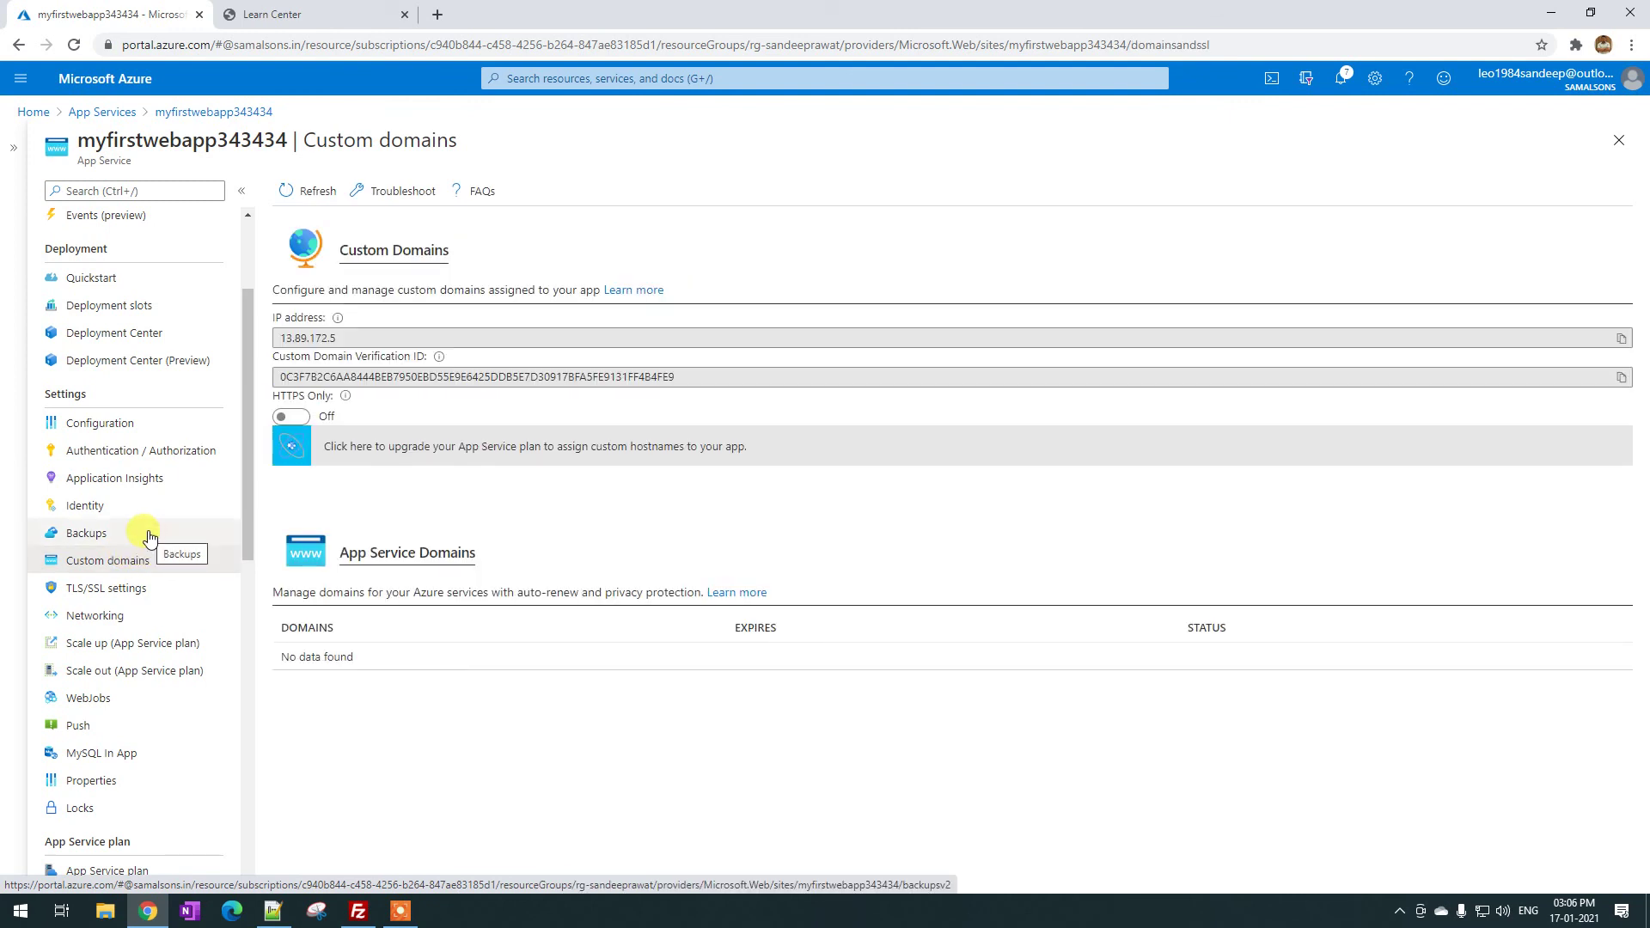
scroll(147, 537, up, 2)
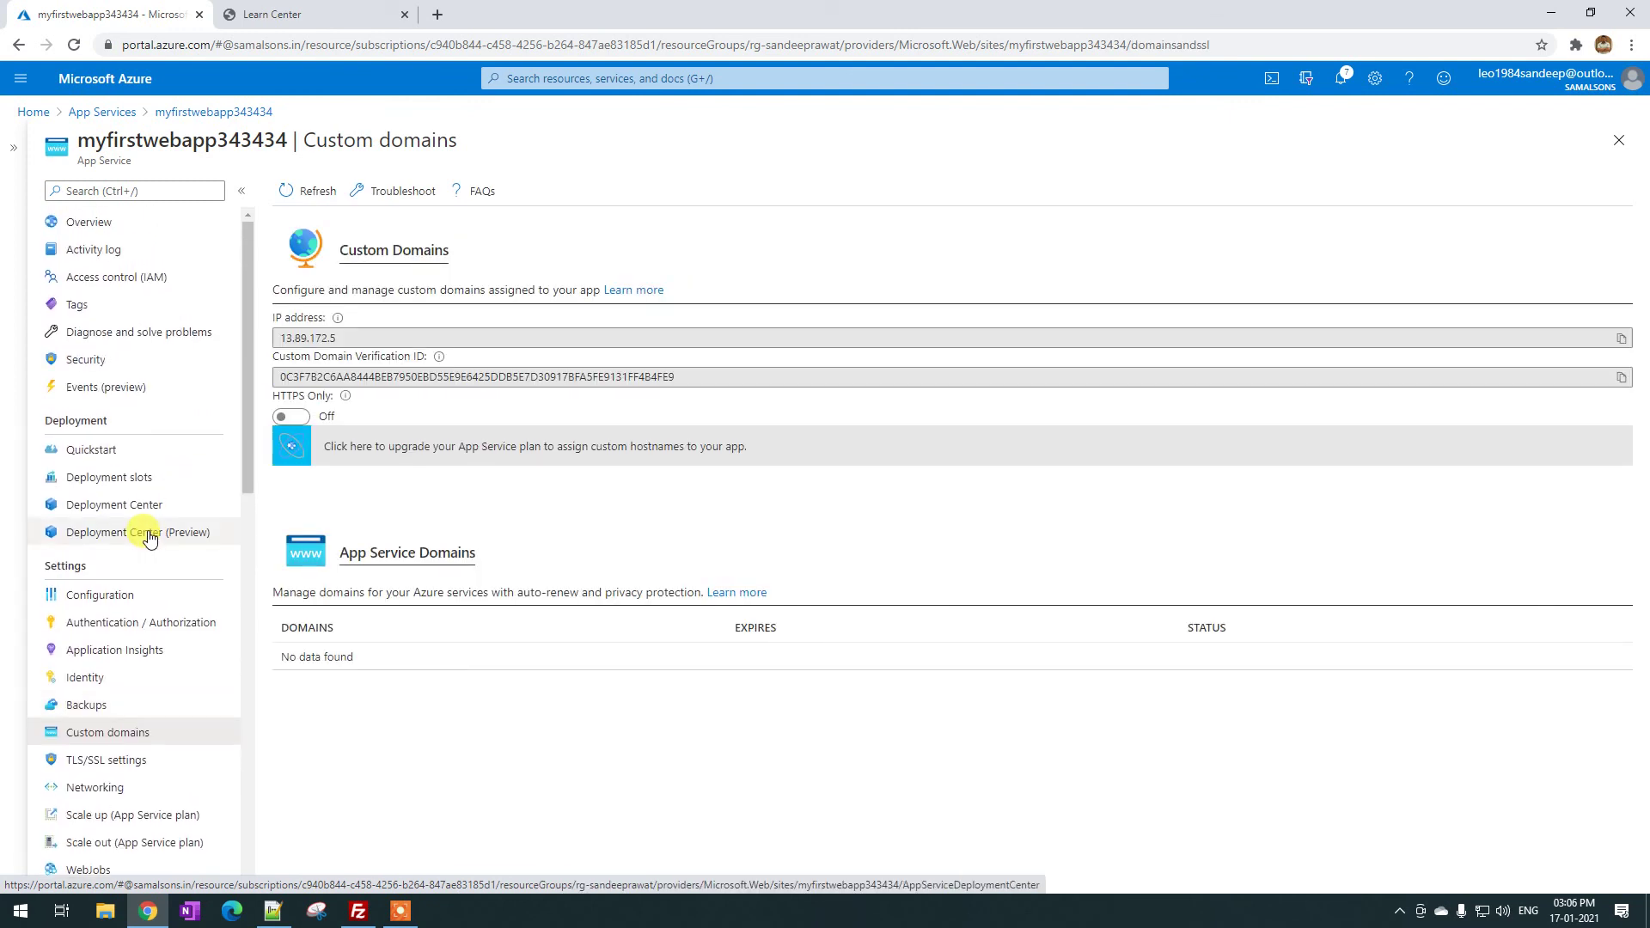
click(94, 227)
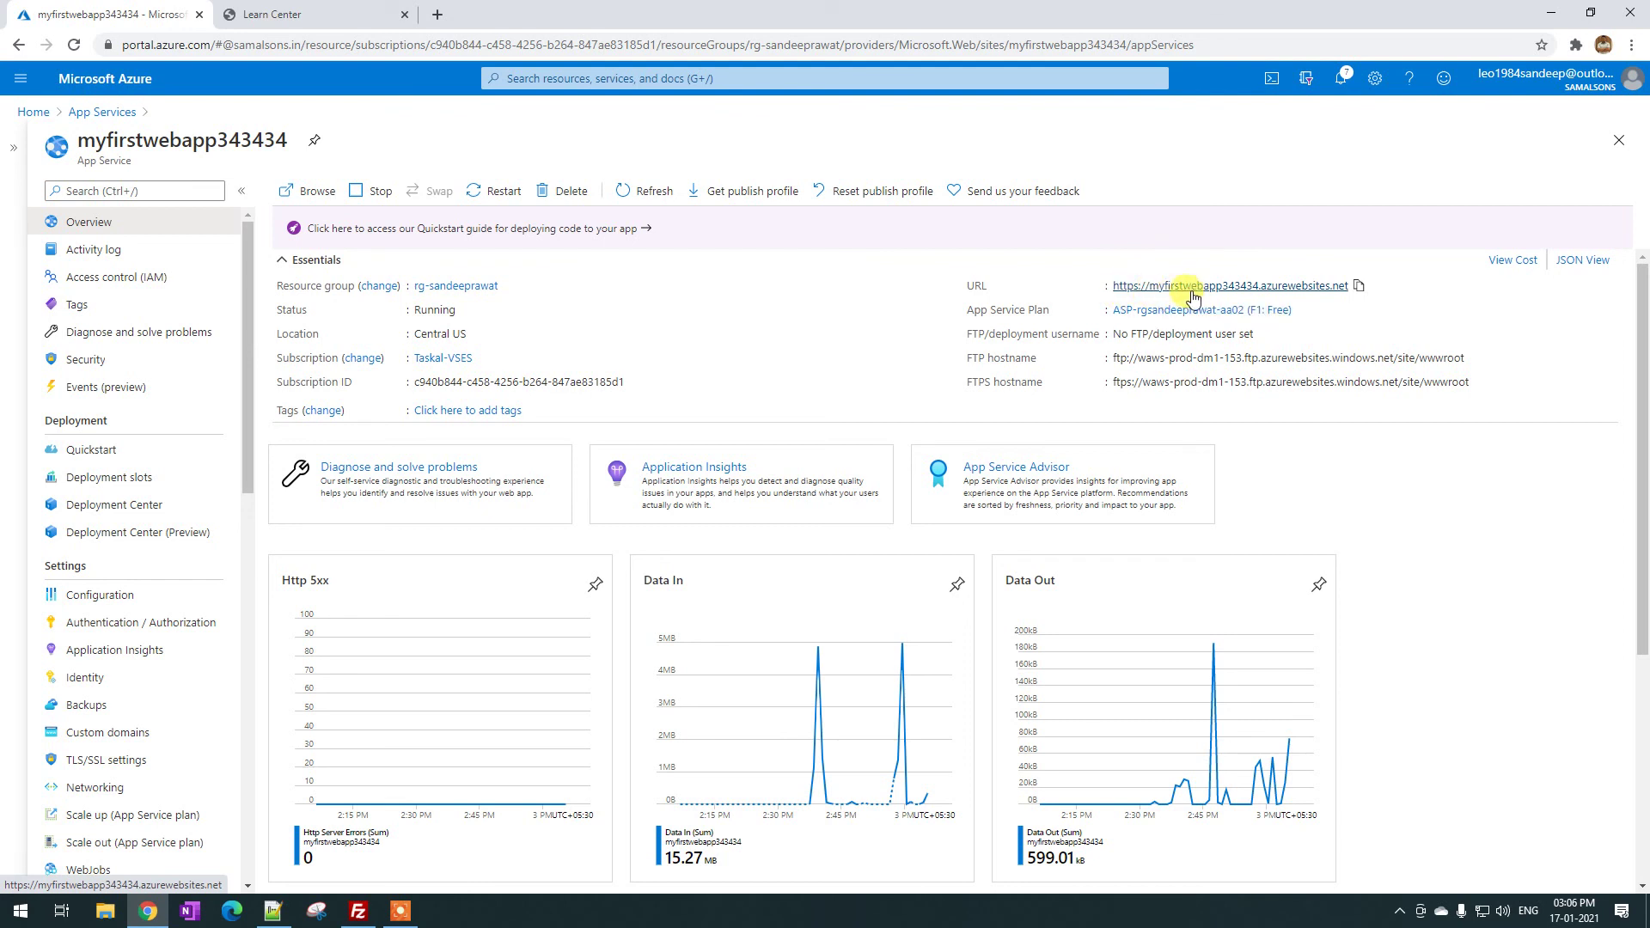
drag(286, 140, 76, 137)
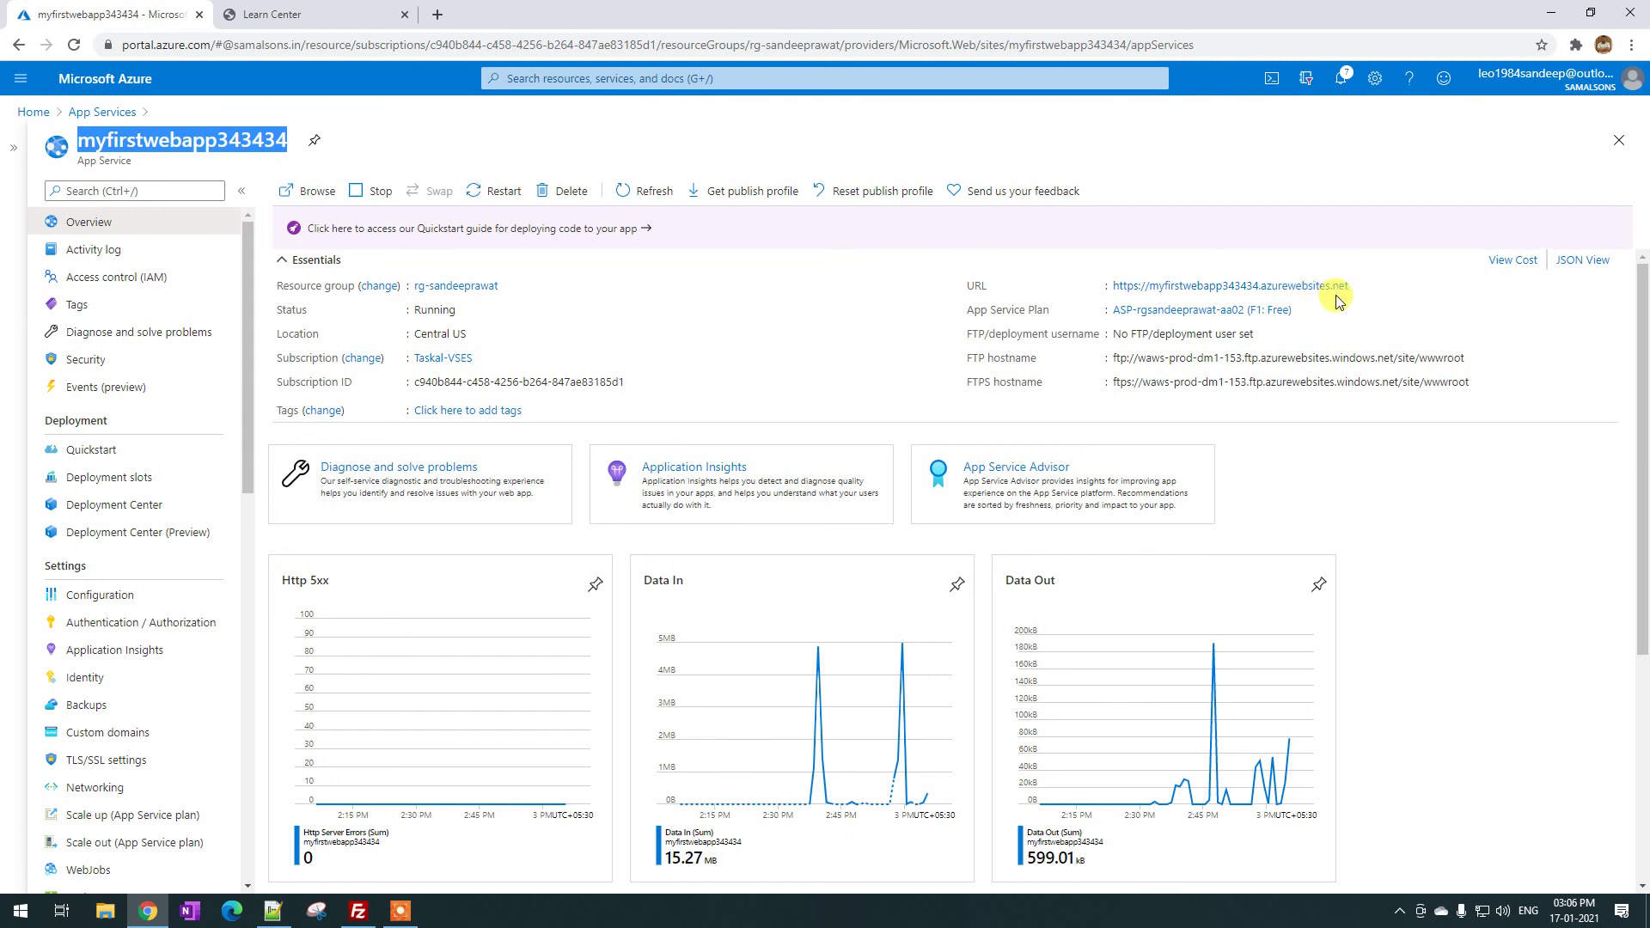
scroll(137, 601, down, 2)
click(146, 649)
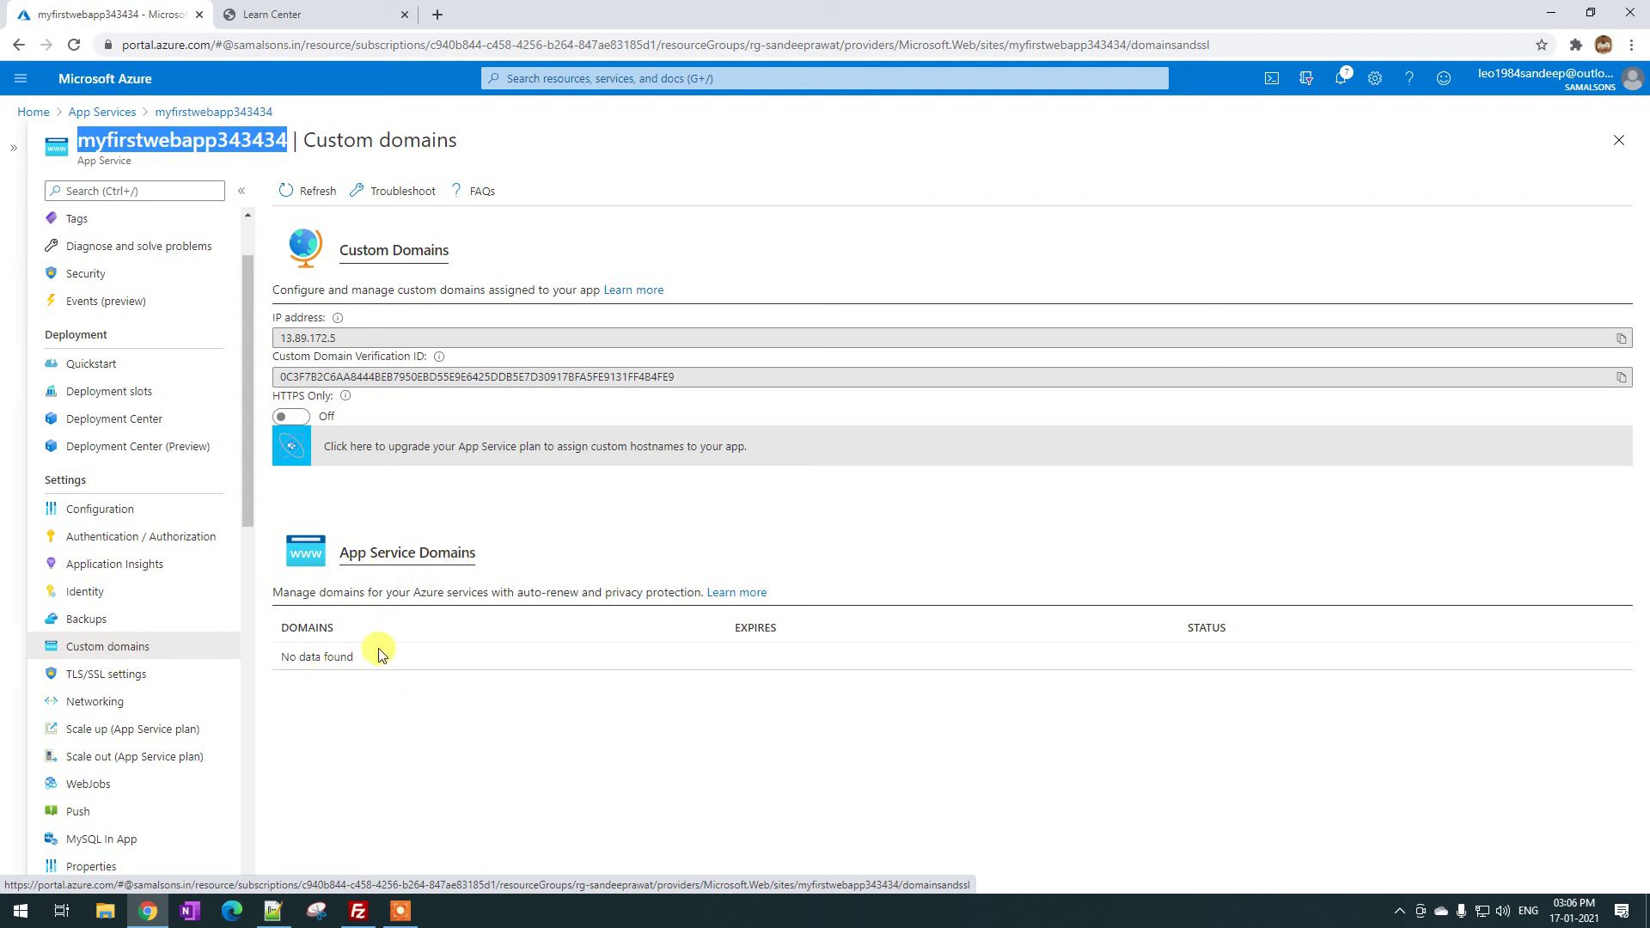
Review the TLS/SSL protocol and bindings settings and the web app's Networking options
scroll(73, 636, down, 2)
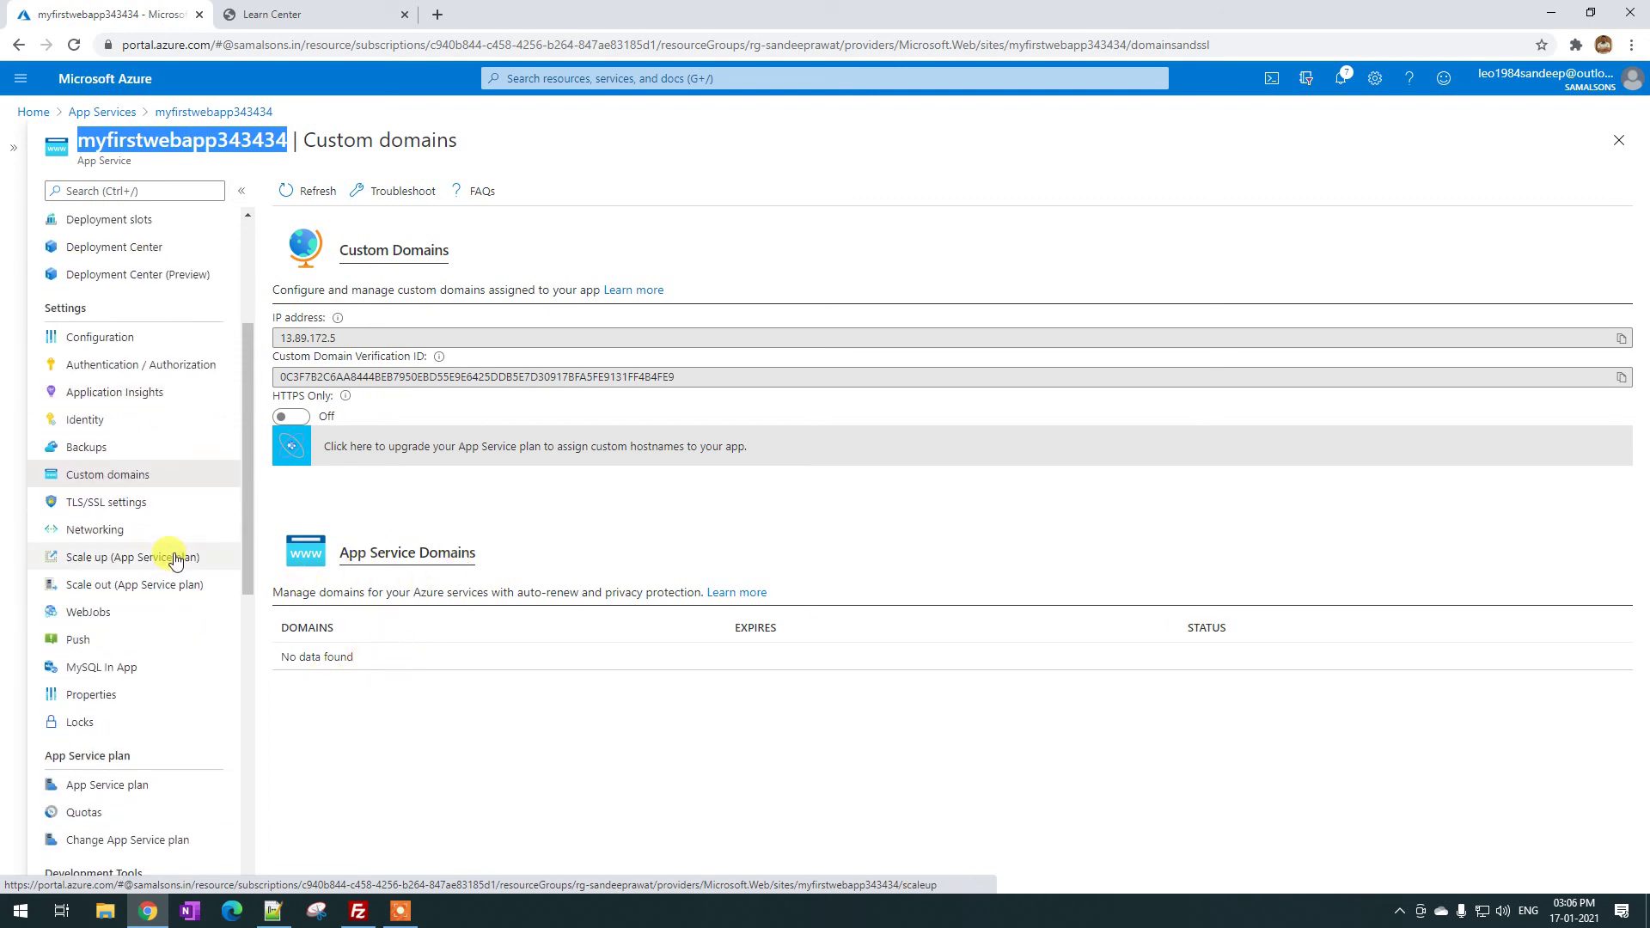
click(123, 511)
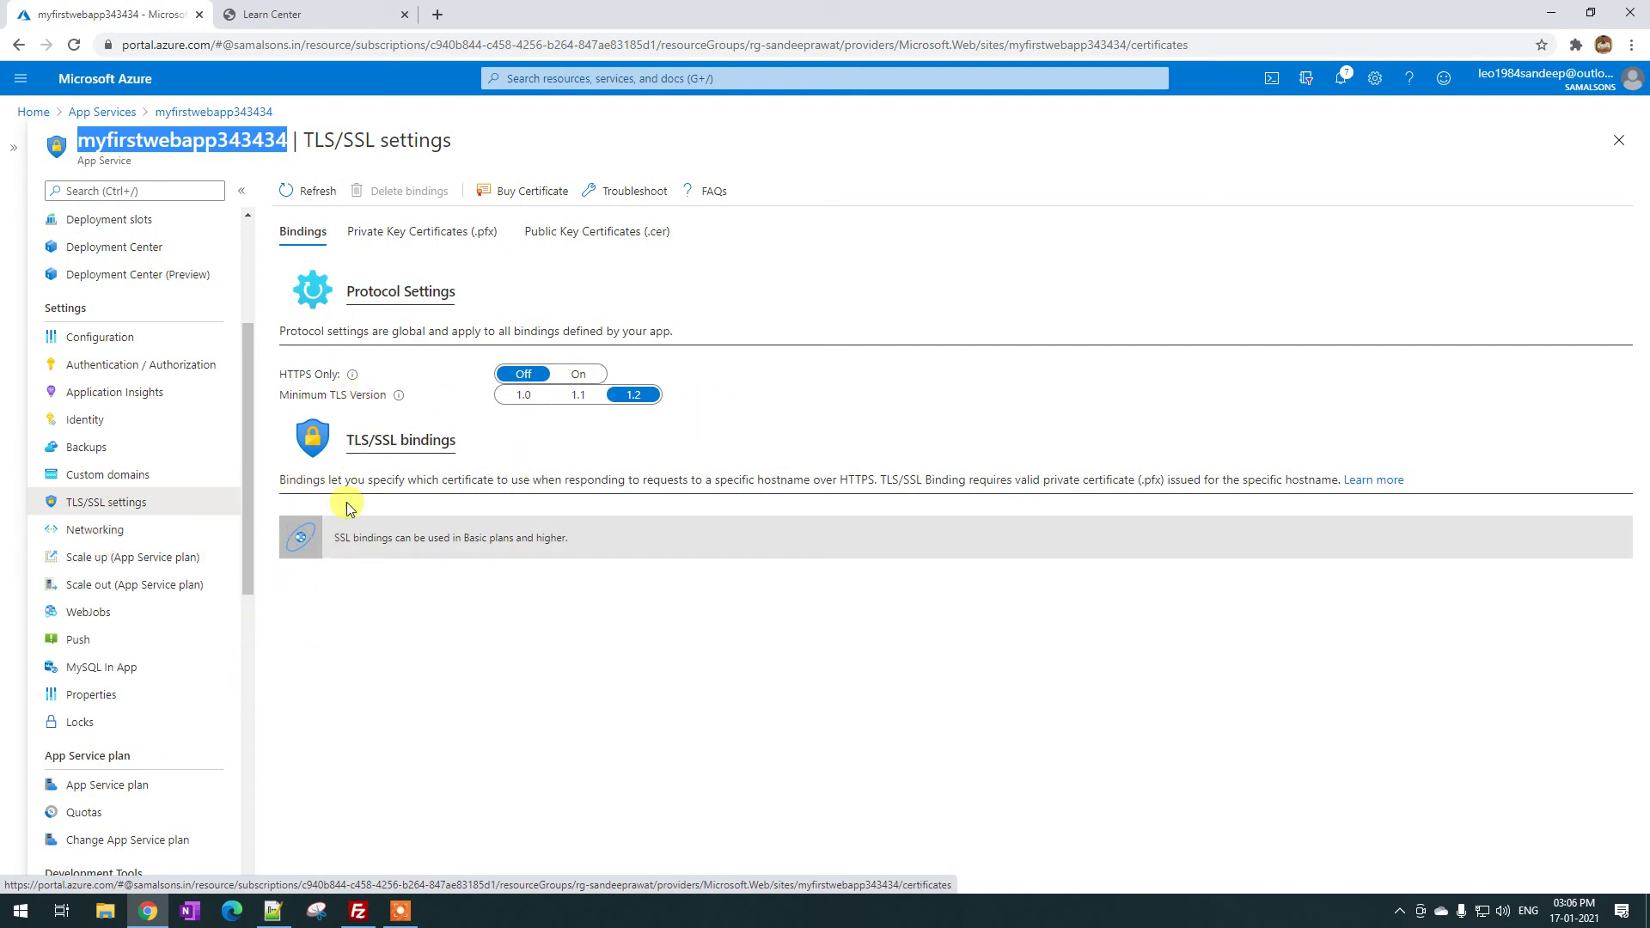
click(86, 528)
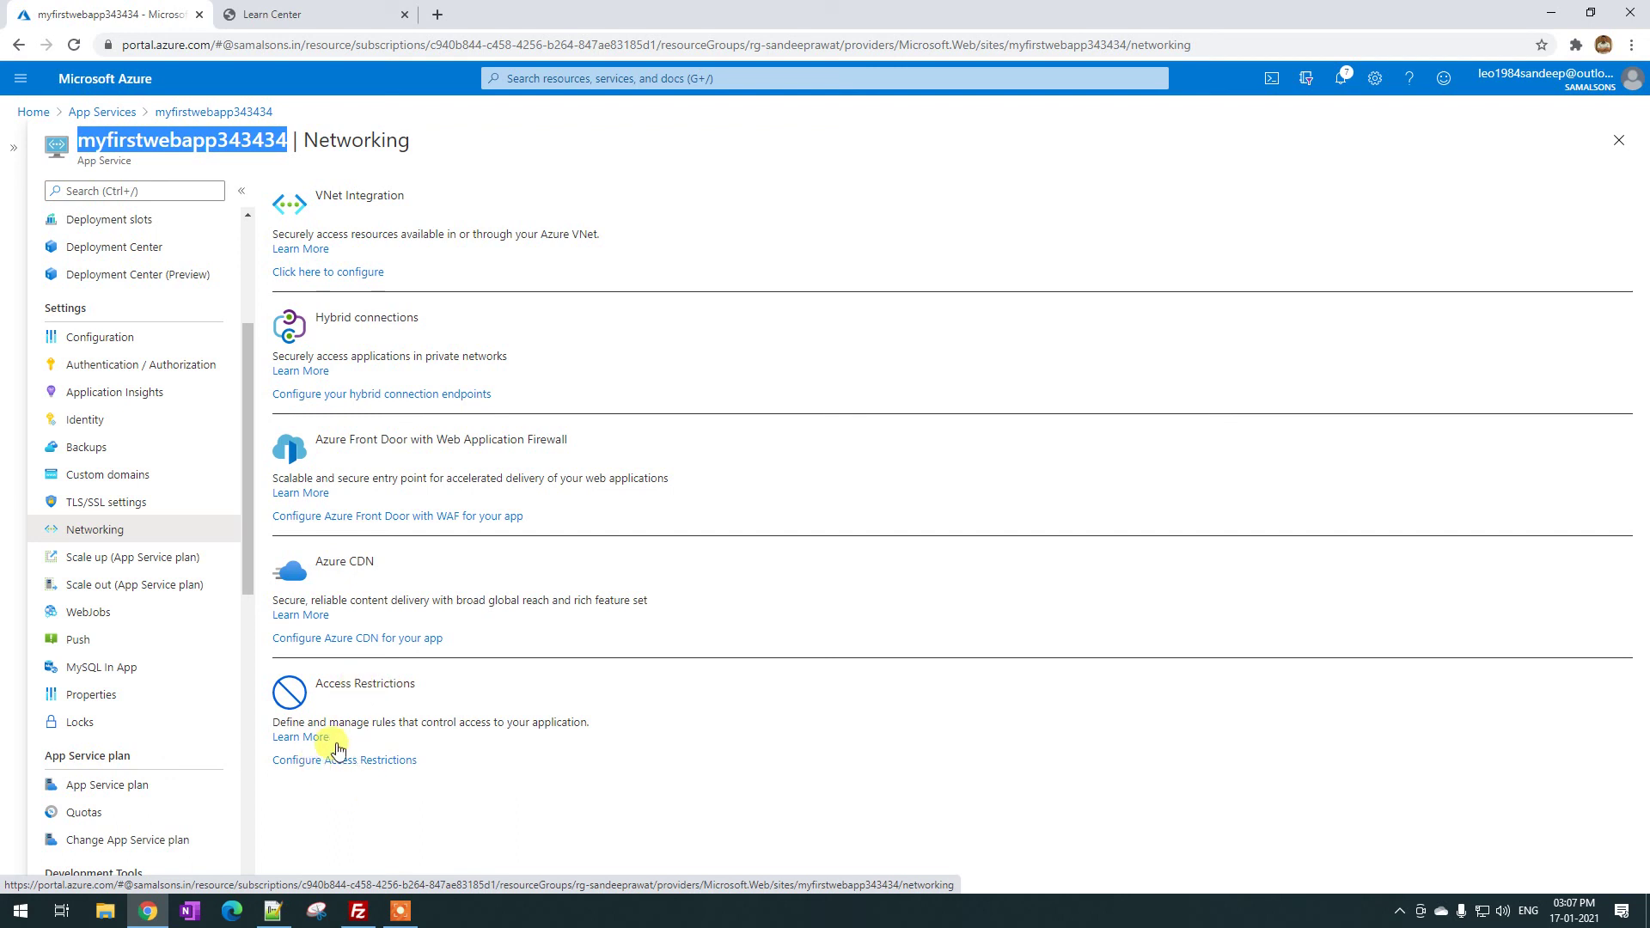
Open the Scale up settings and select the B1 pricing tier to view its included features and hardware
click(153, 556)
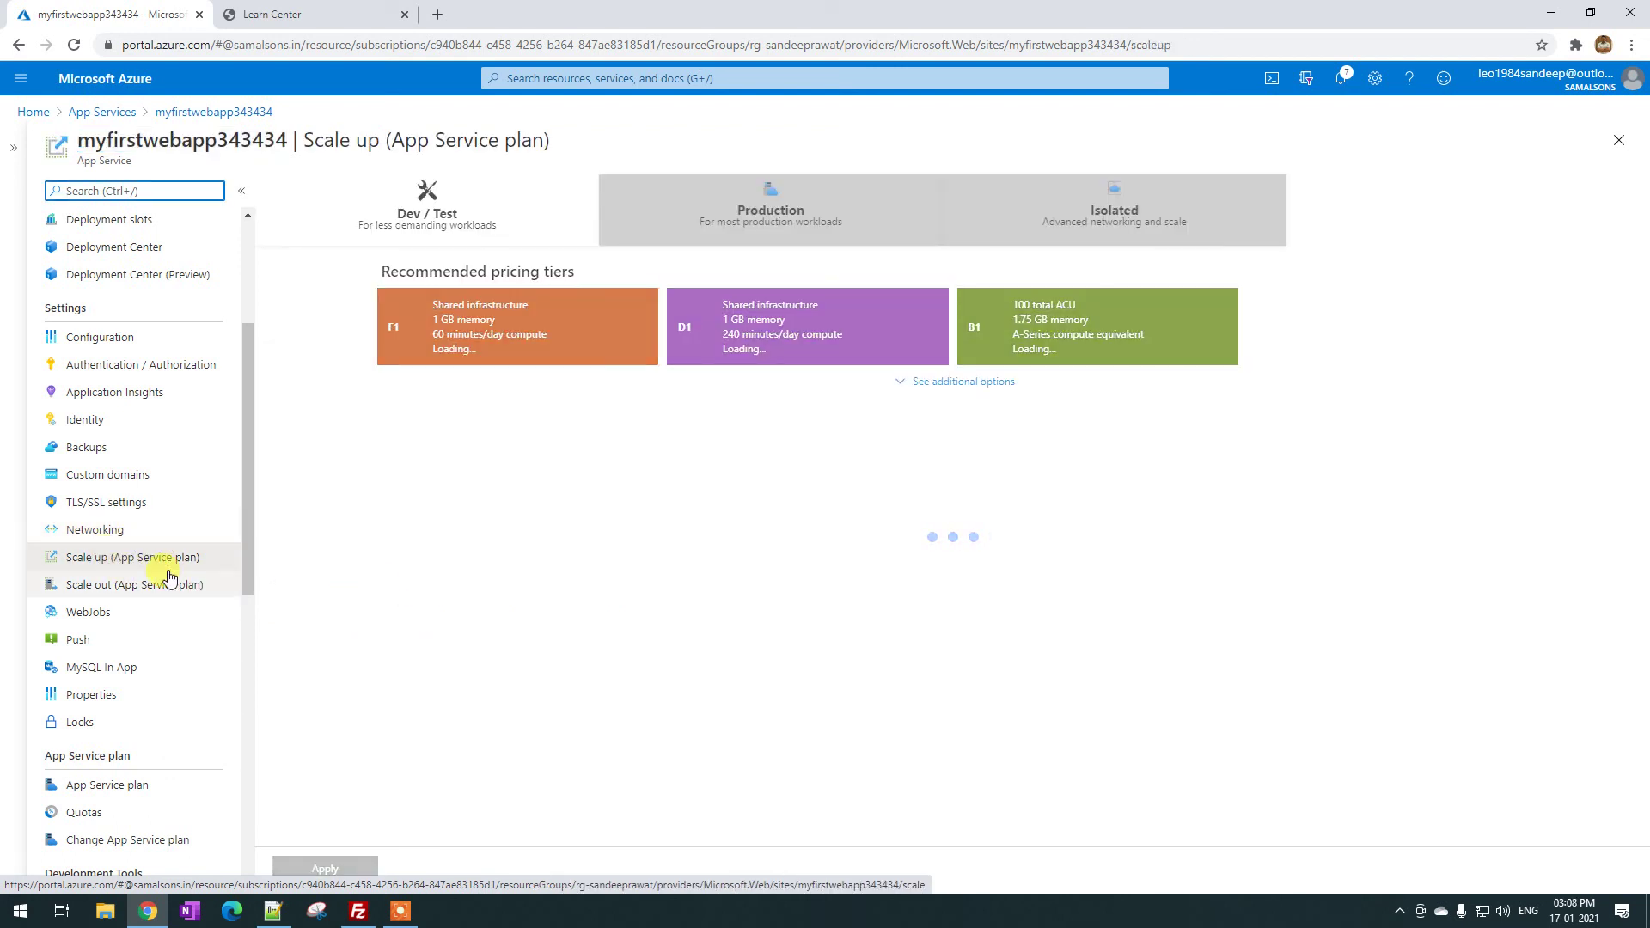
scroll(172, 546, up, 3)
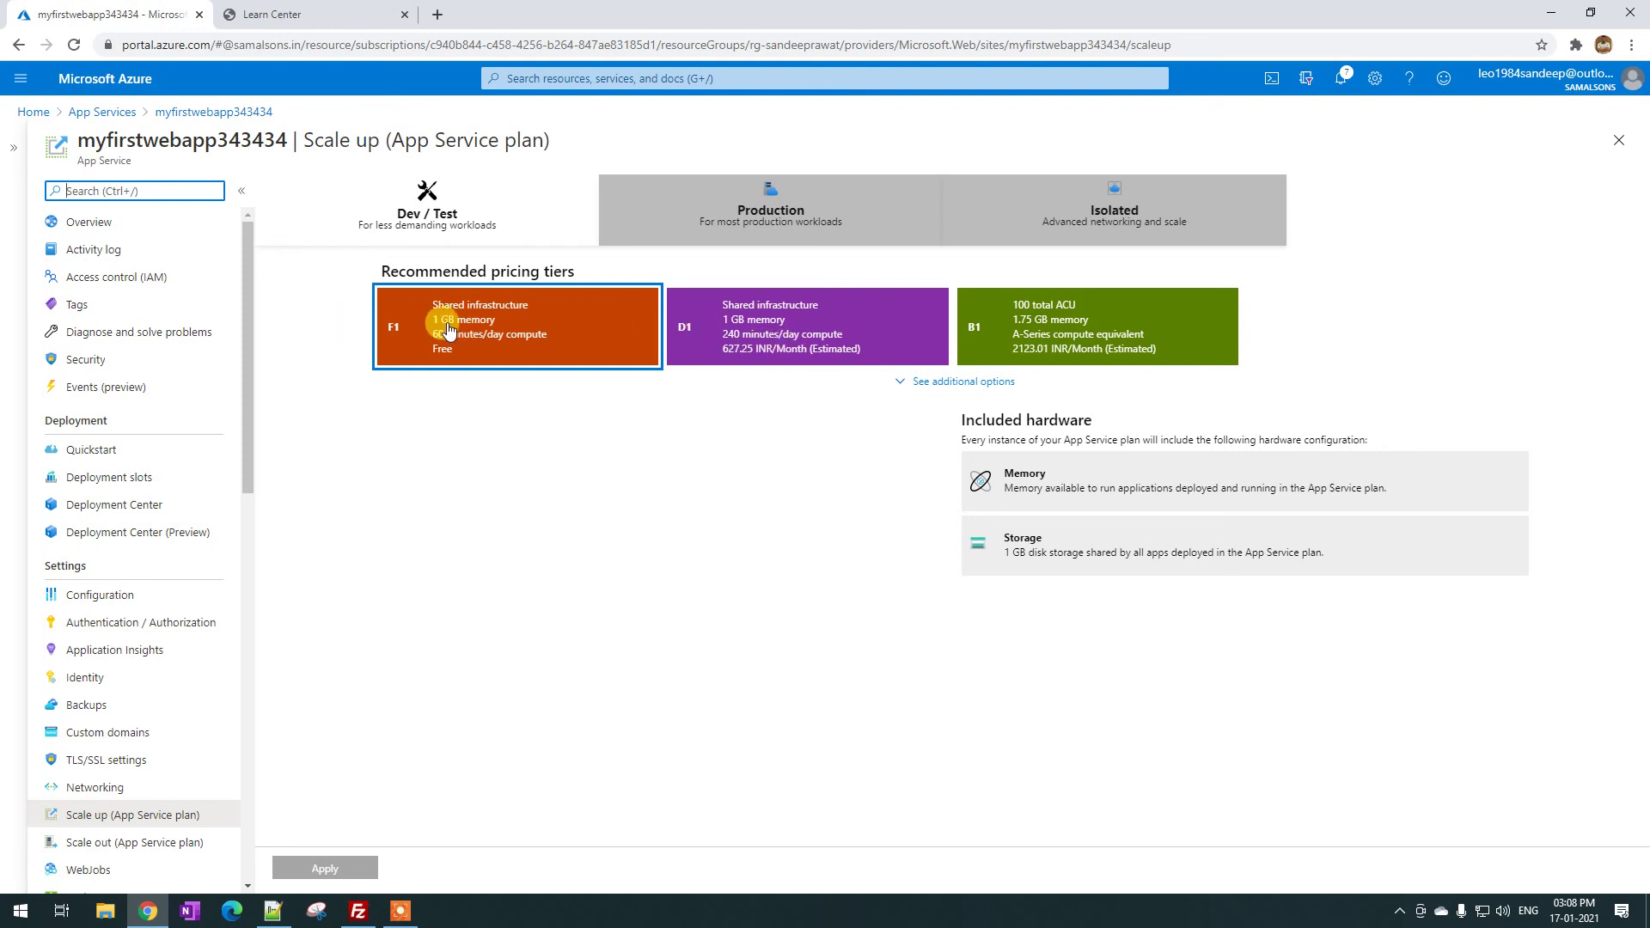
click(1005, 331)
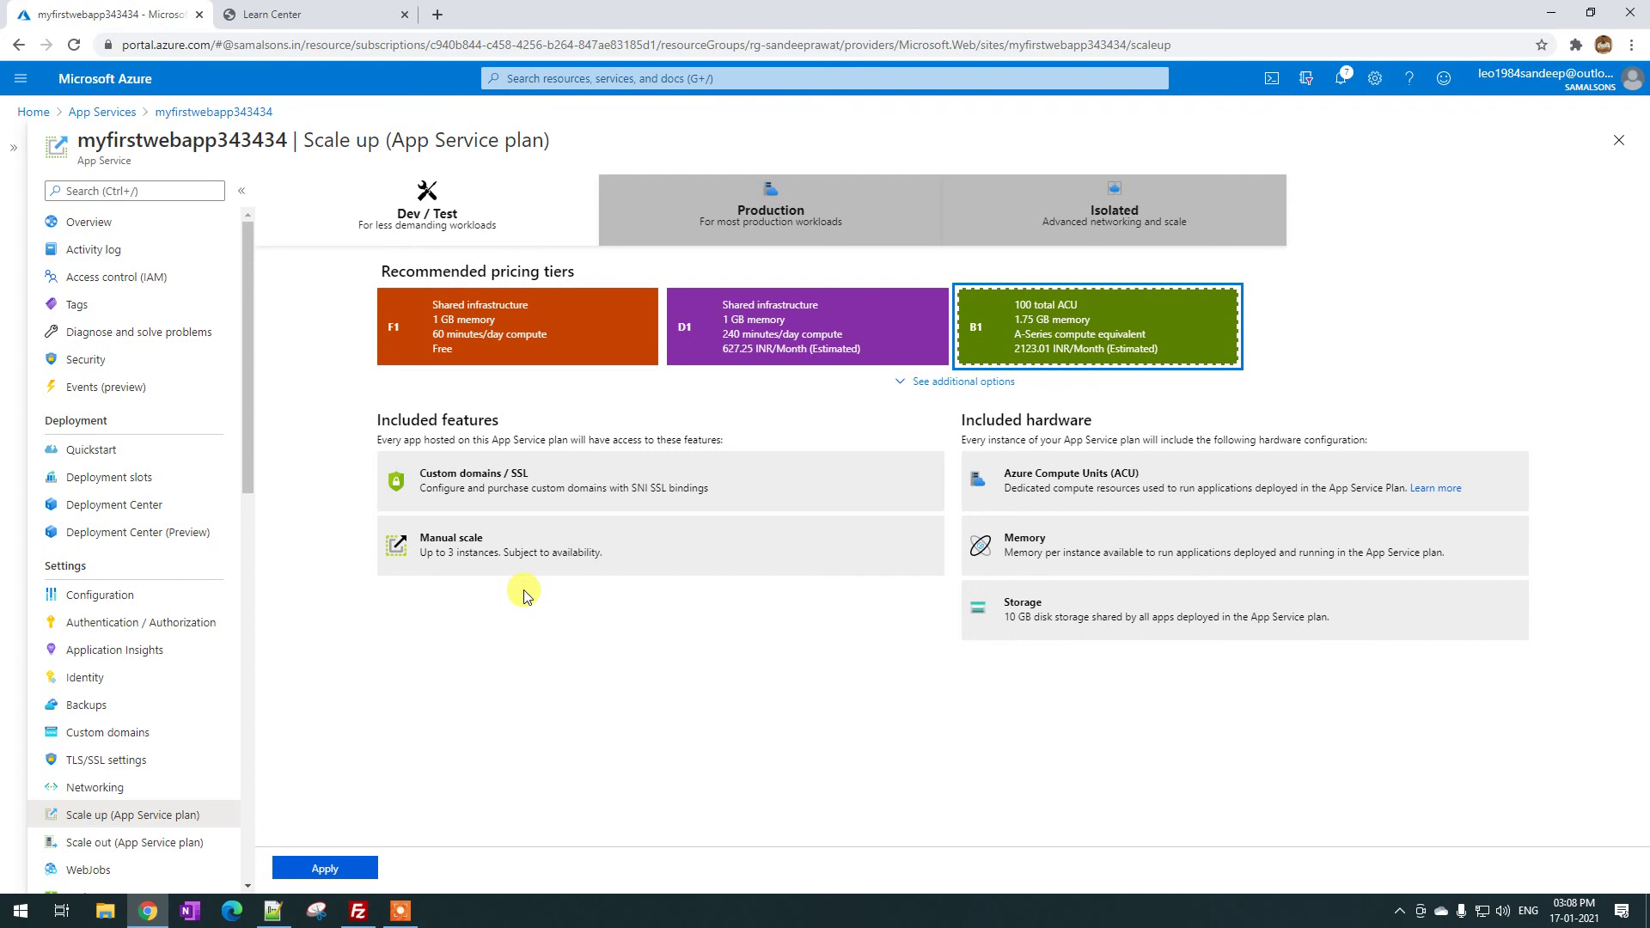
Open the Scale out settings of the App Service plan and check the autoscale configuration
scroll(129, 677, down, 2)
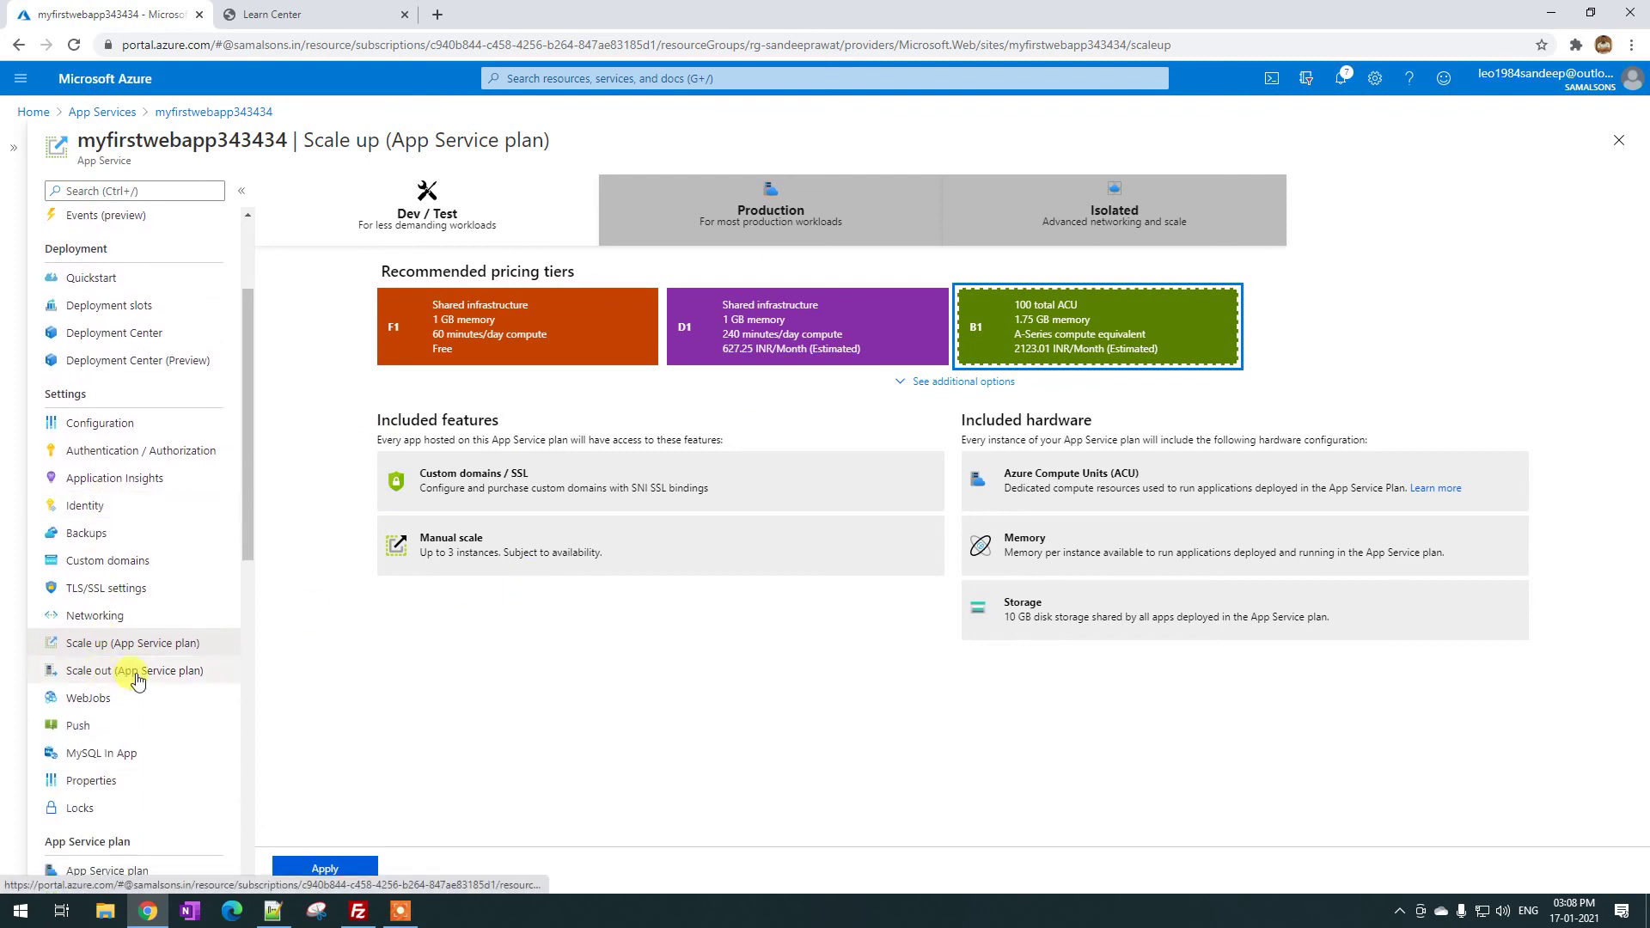
click(135, 679)
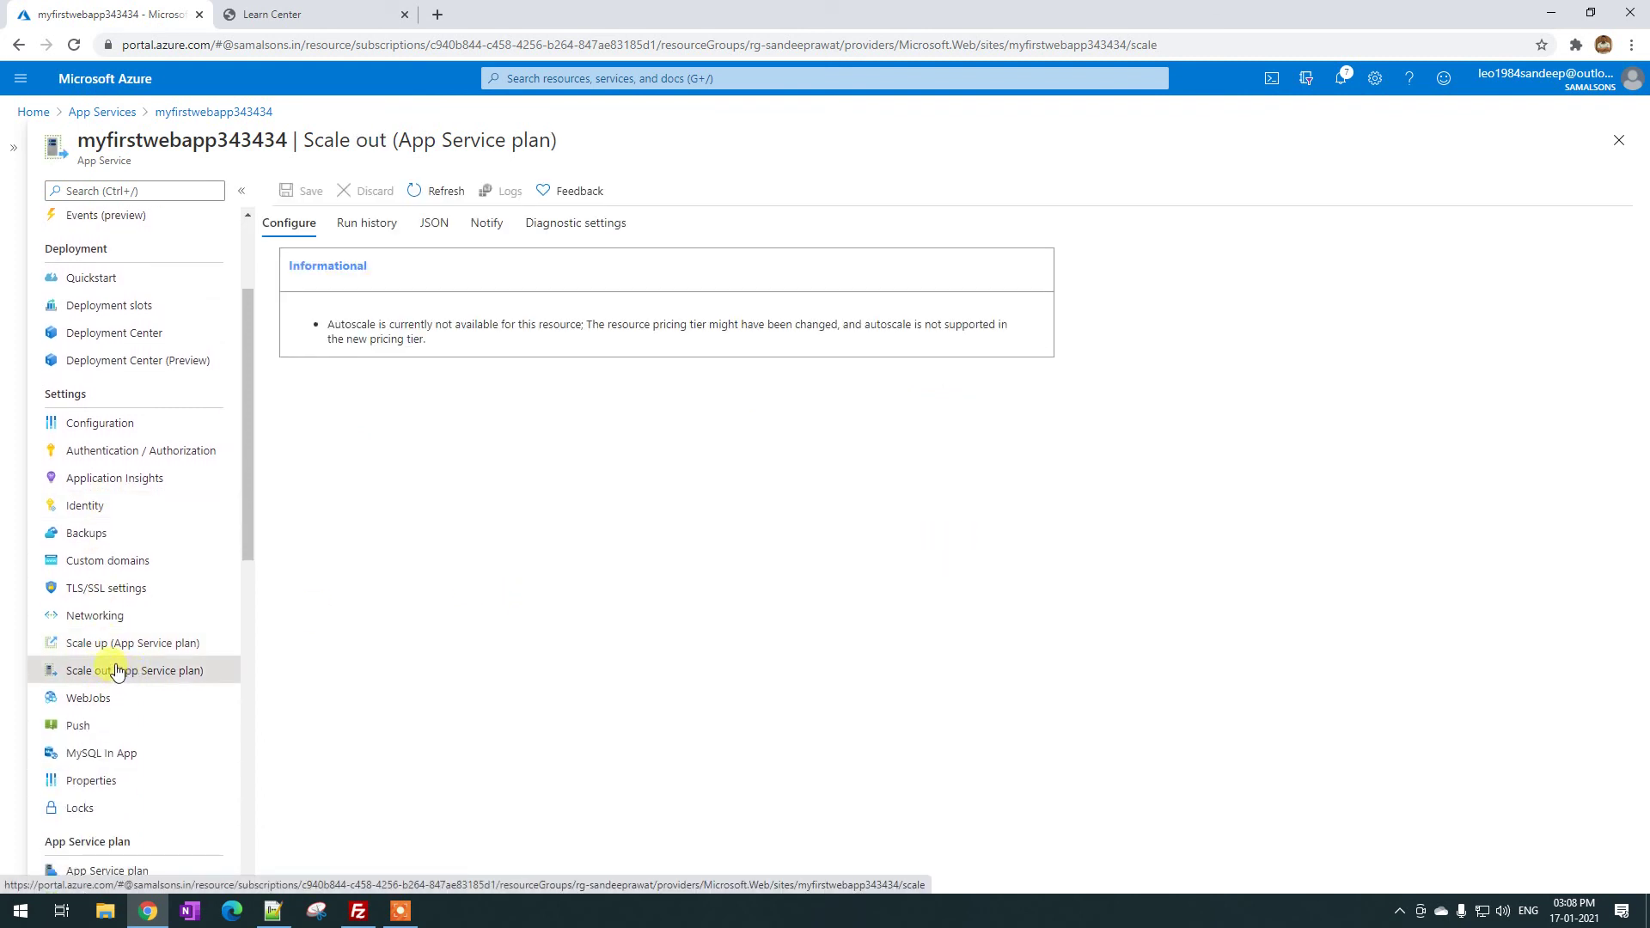
scroll(121, 667, up, 2)
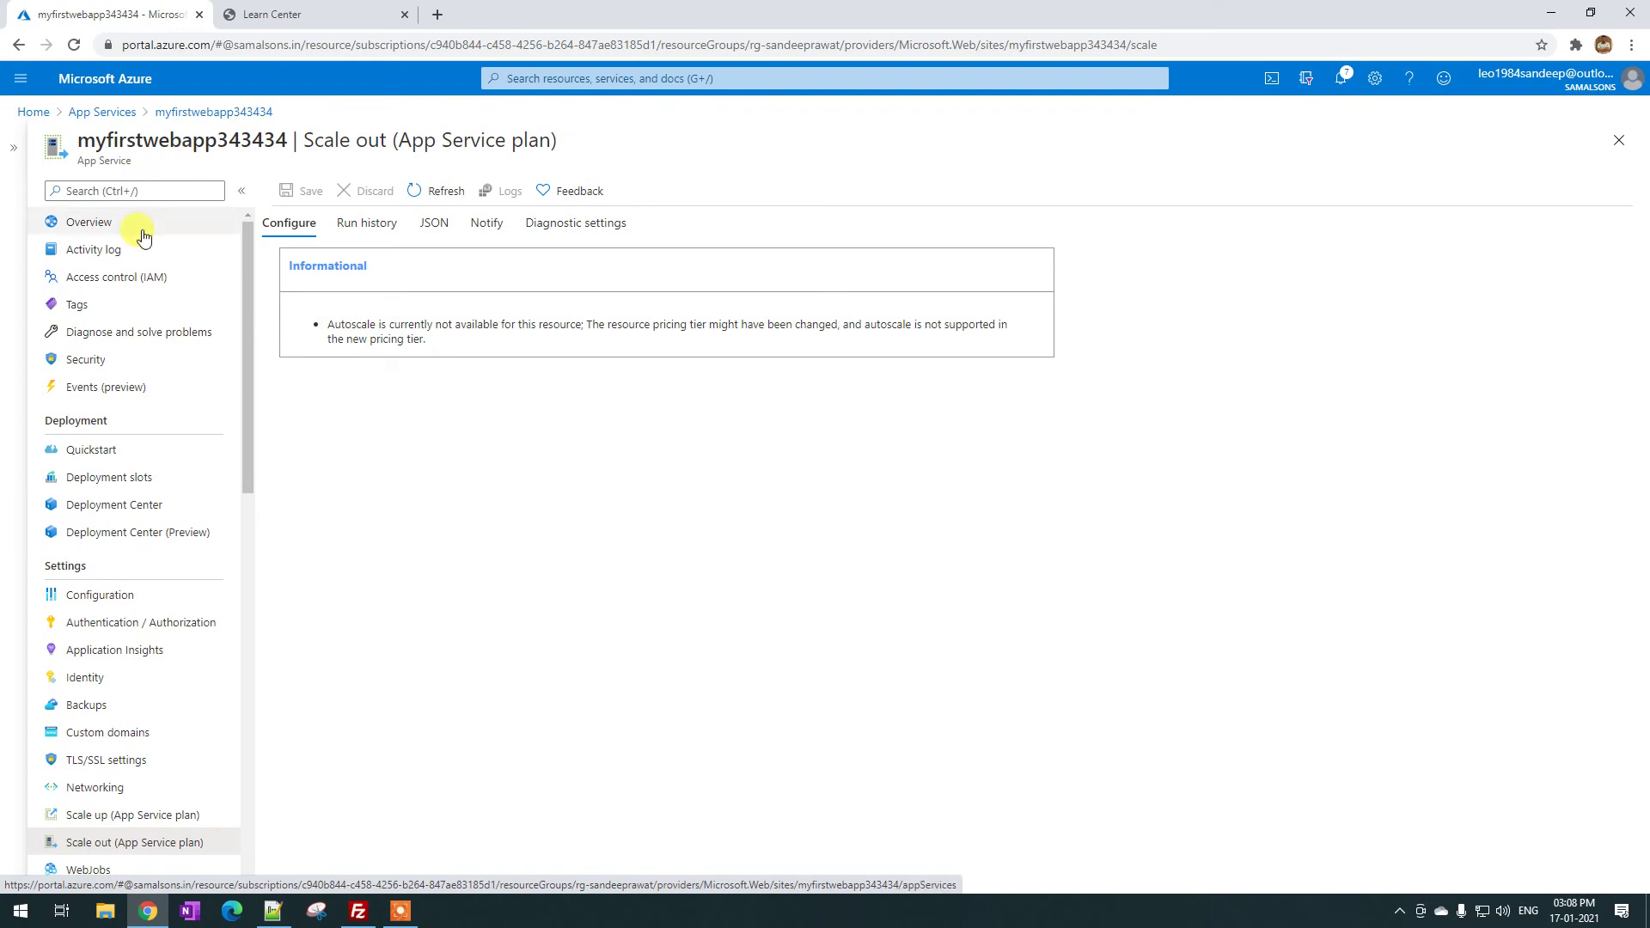
scroll(112, 584, down, 1)
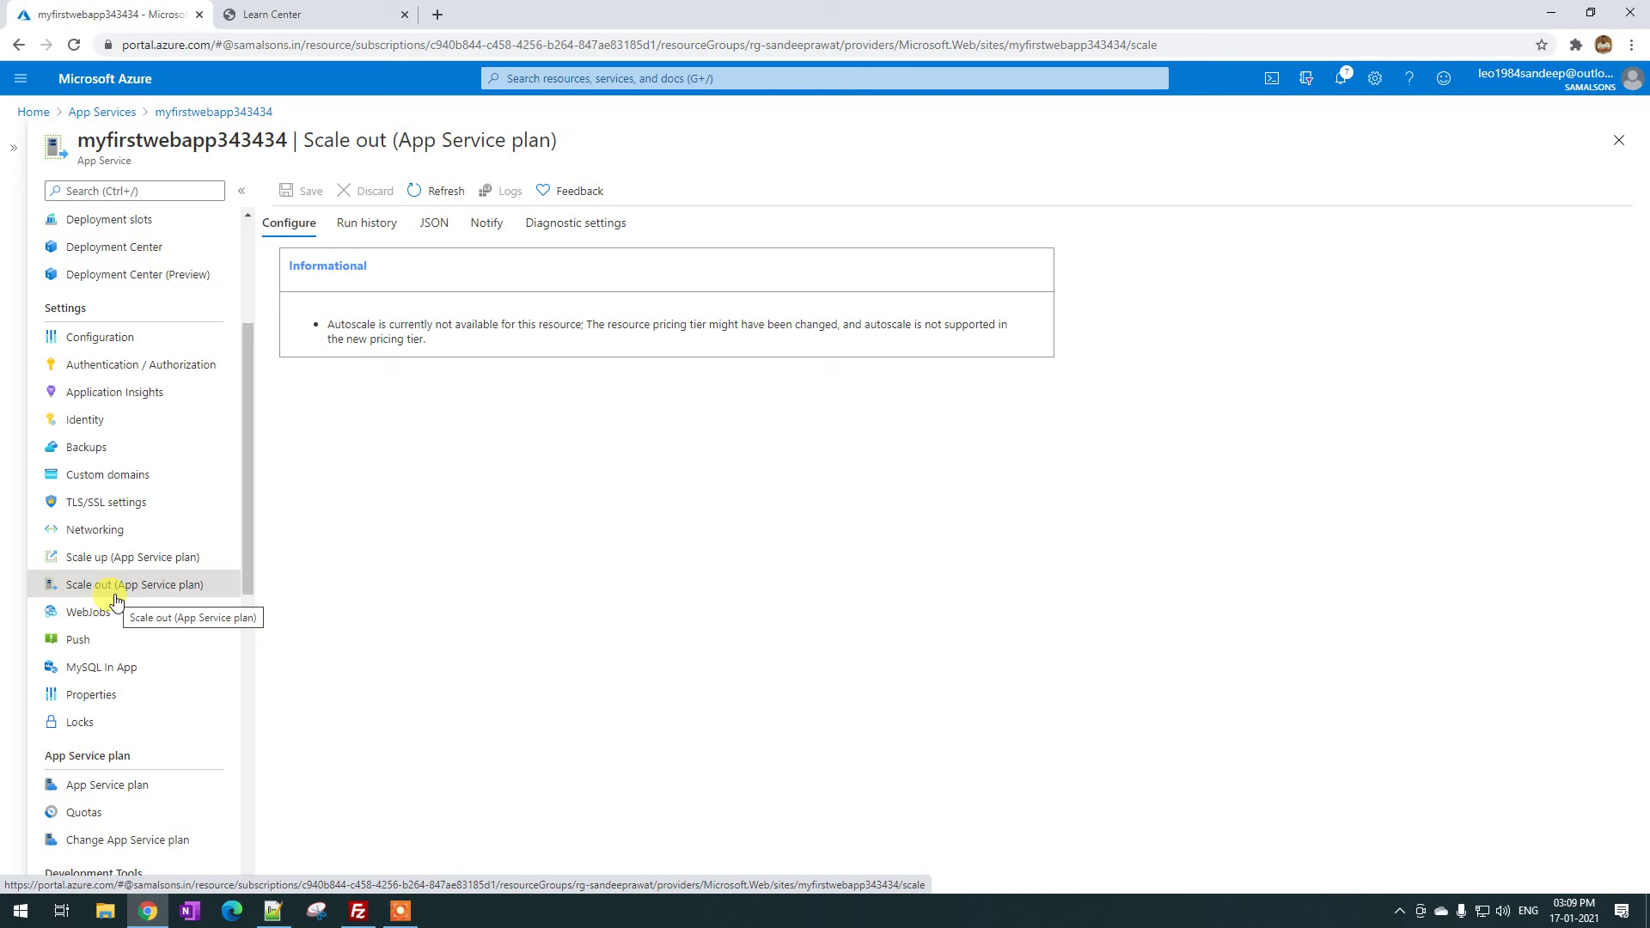
Open the WebJobs settings and bring up the Add WebJob form with its name field active
scroll(129, 559, down, 2)
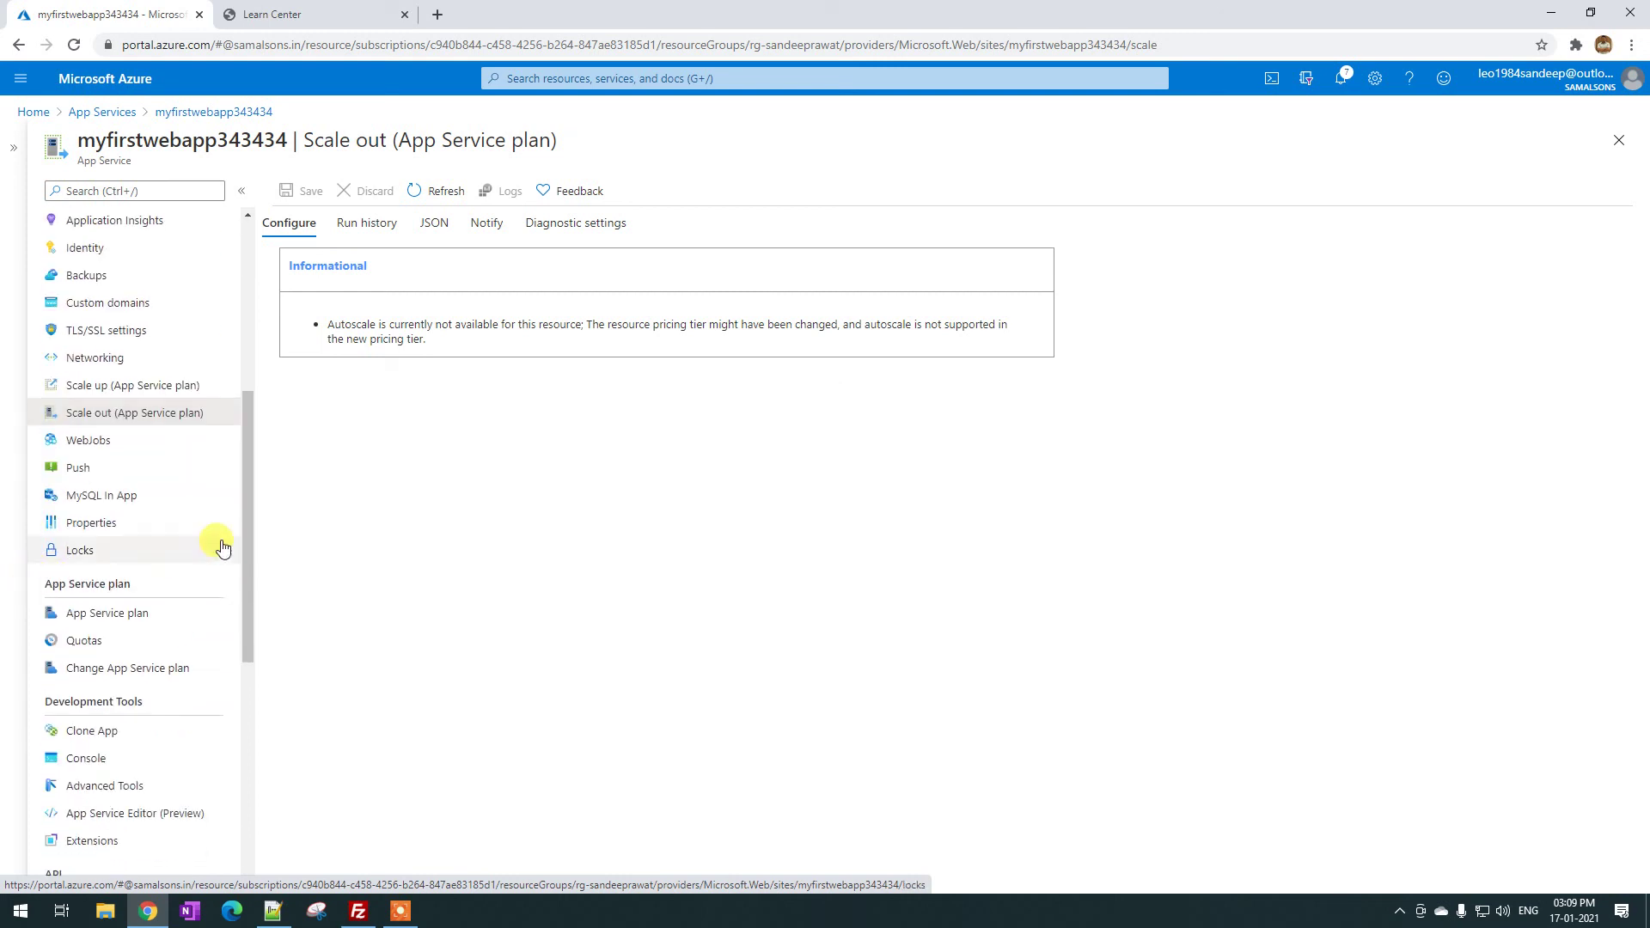
click(86, 439)
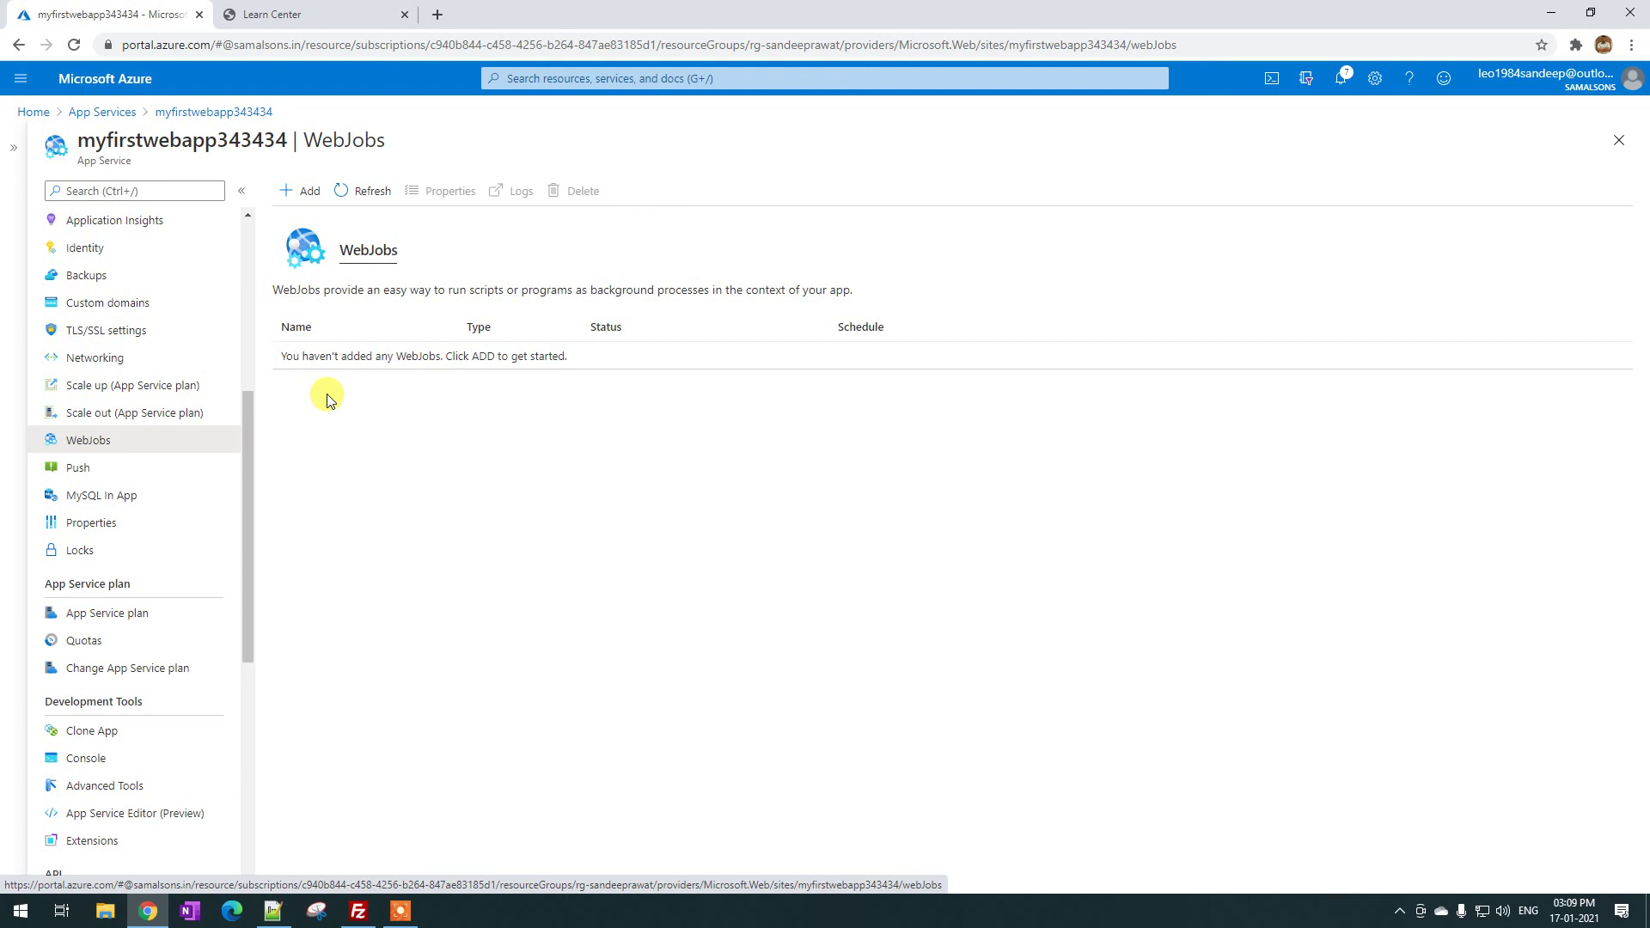
click(296, 190)
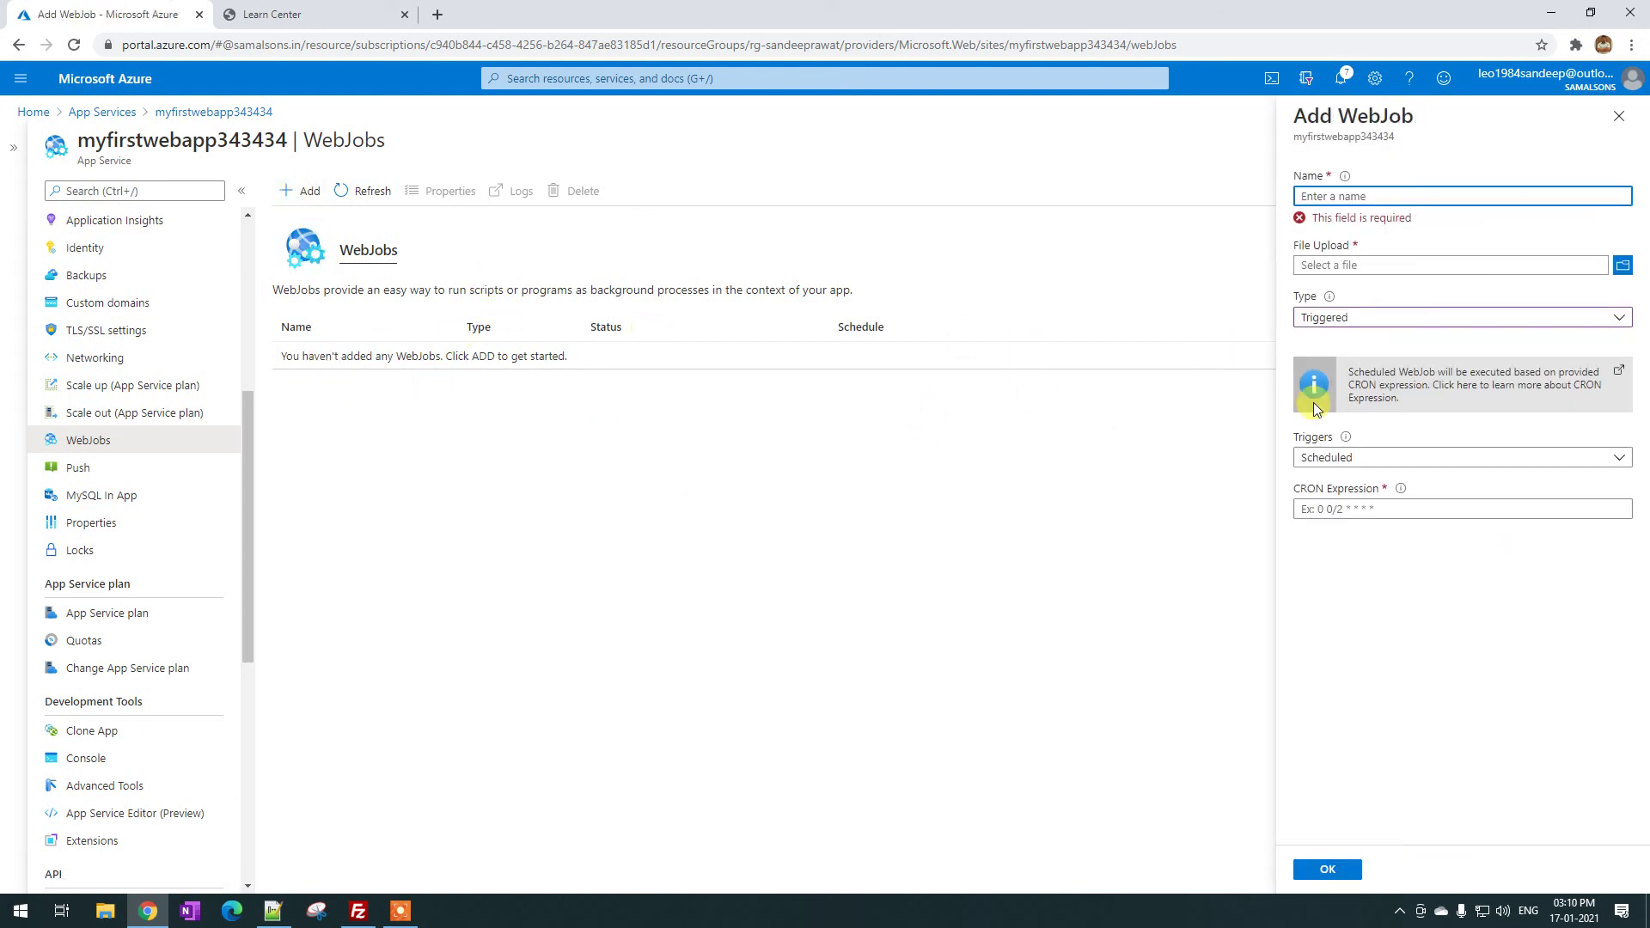
click(1328, 198)
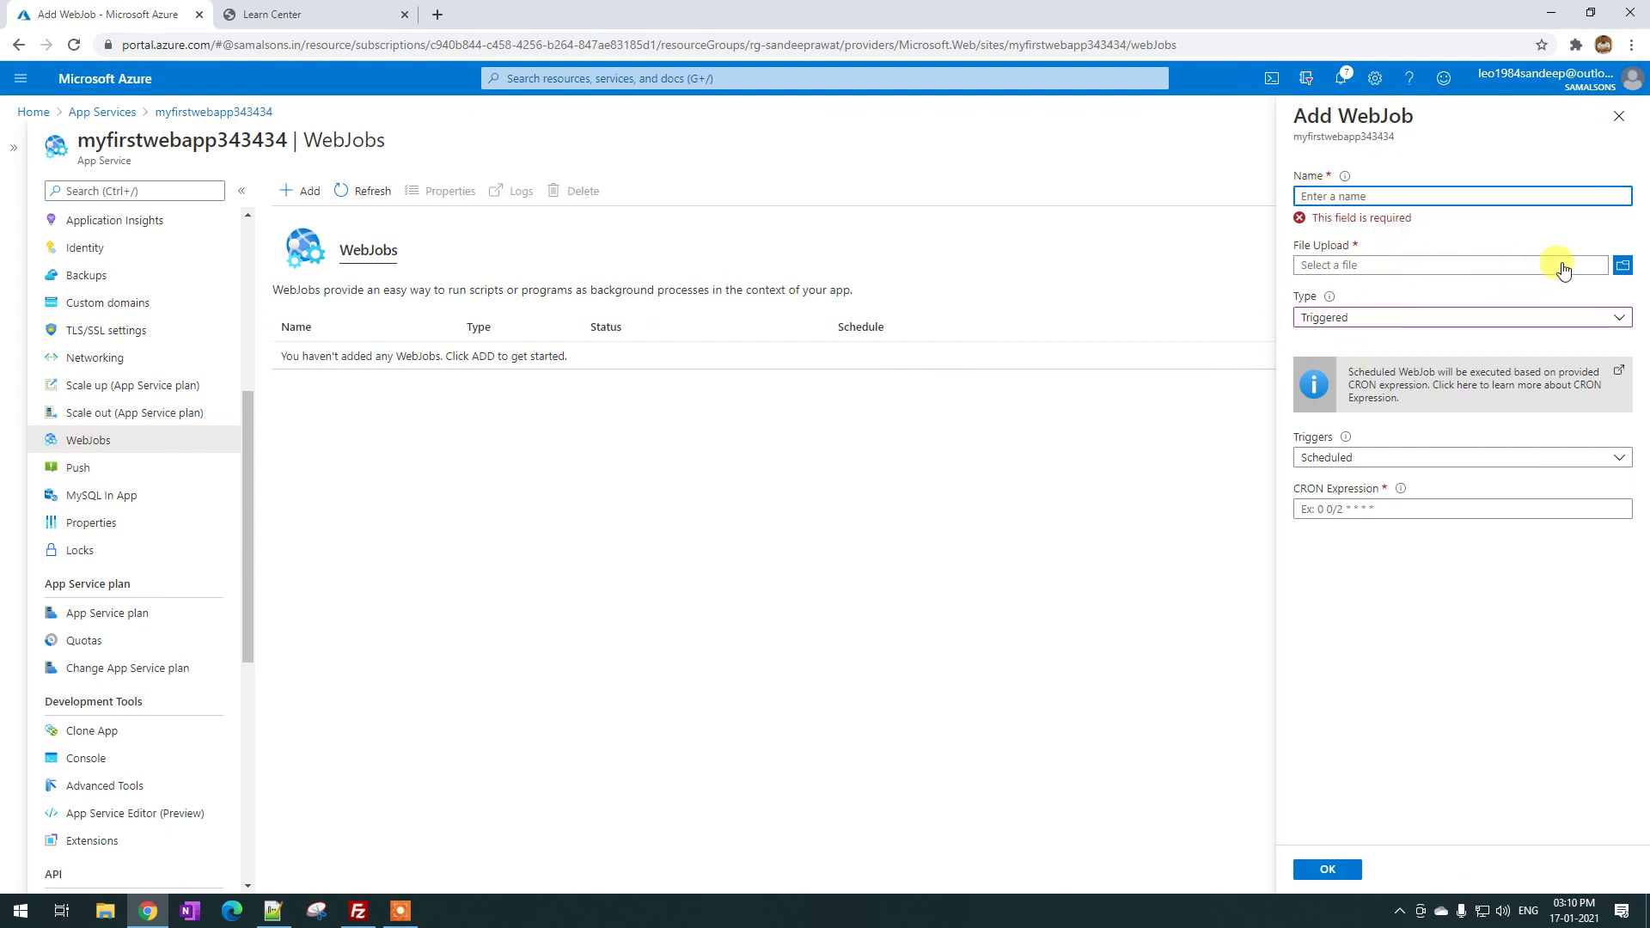
Compare the Continuous and Triggered types in the Add WebJob form, ending with Triggered selected
click(1359, 318)
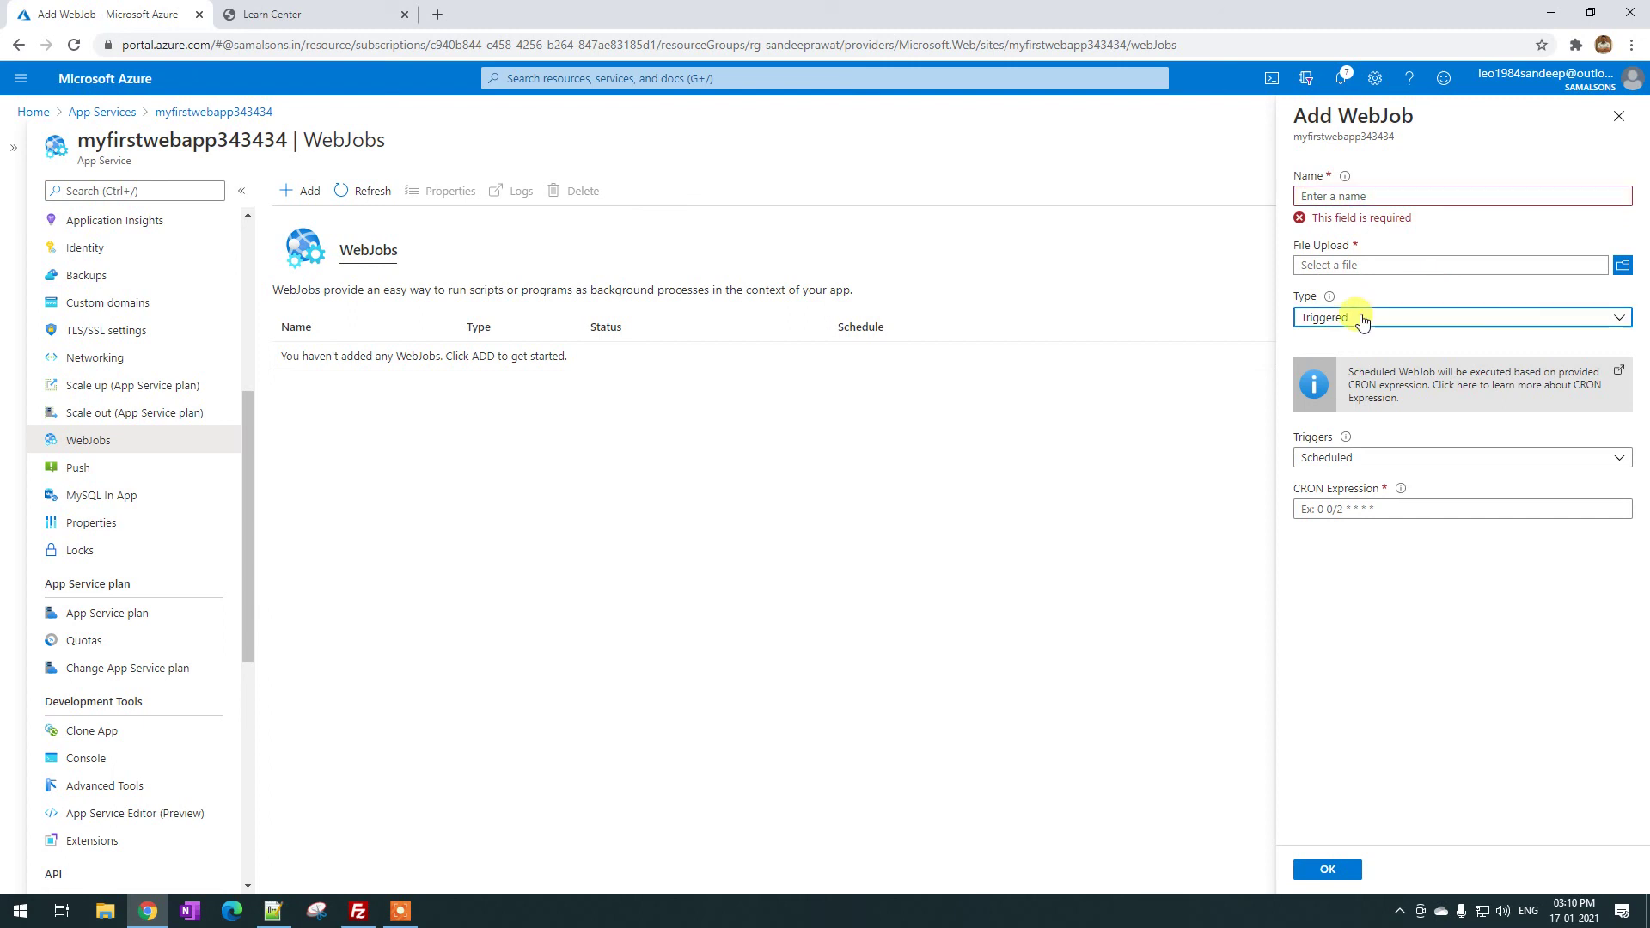
click(1349, 353)
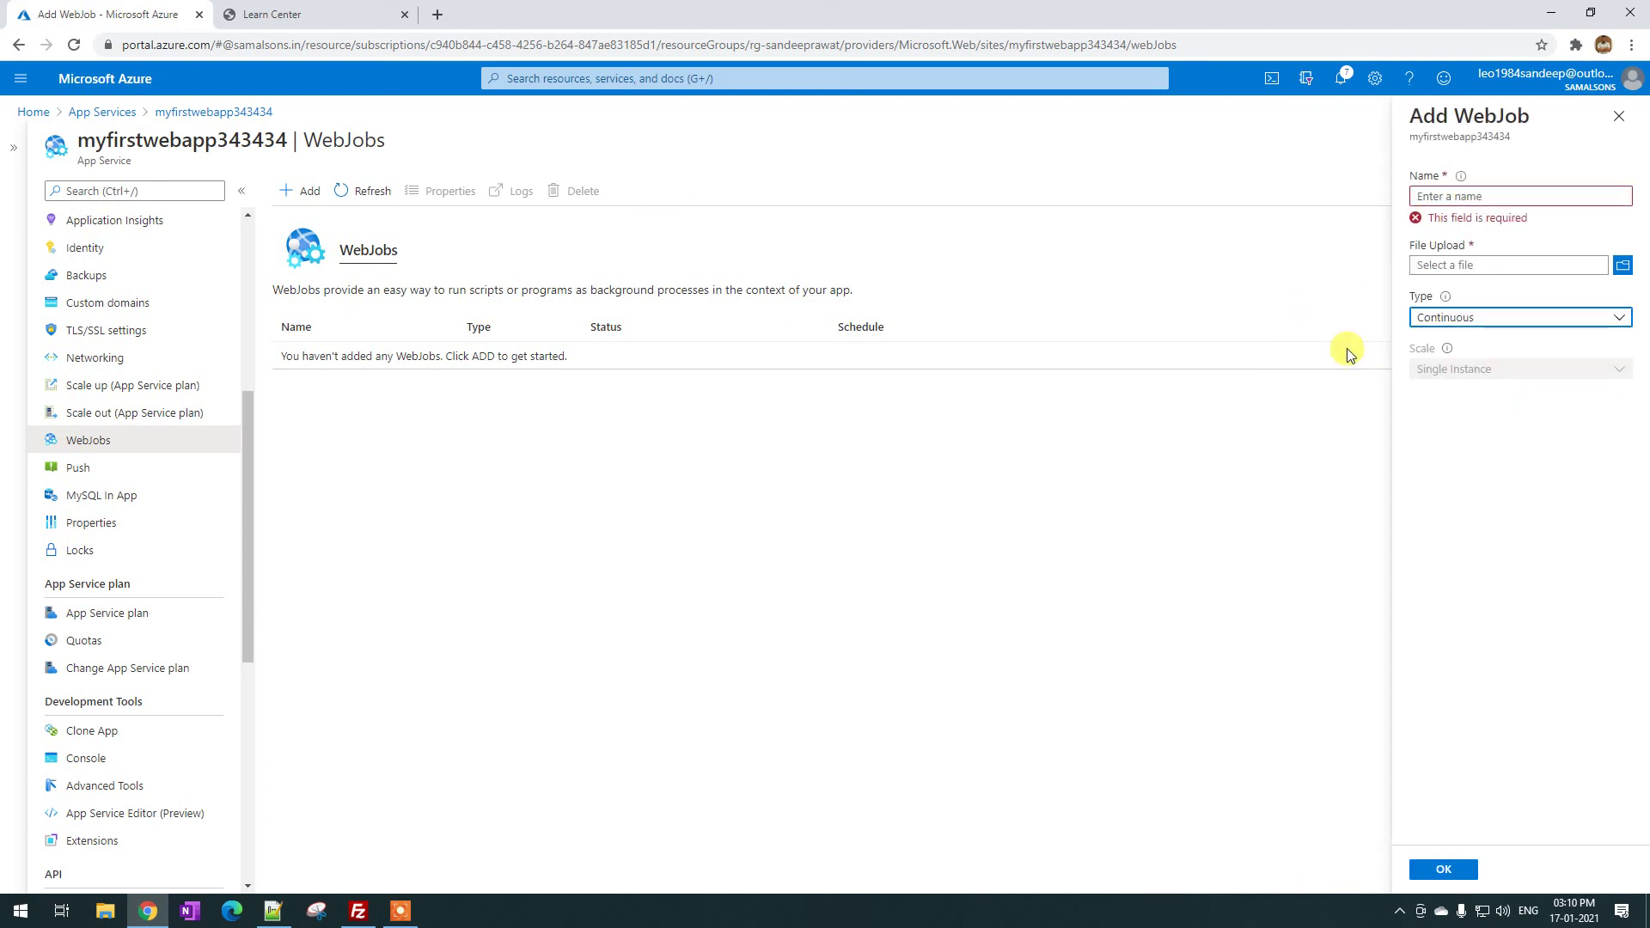
click(1455, 322)
click(1453, 343)
key(Down)
click(1430, 319)
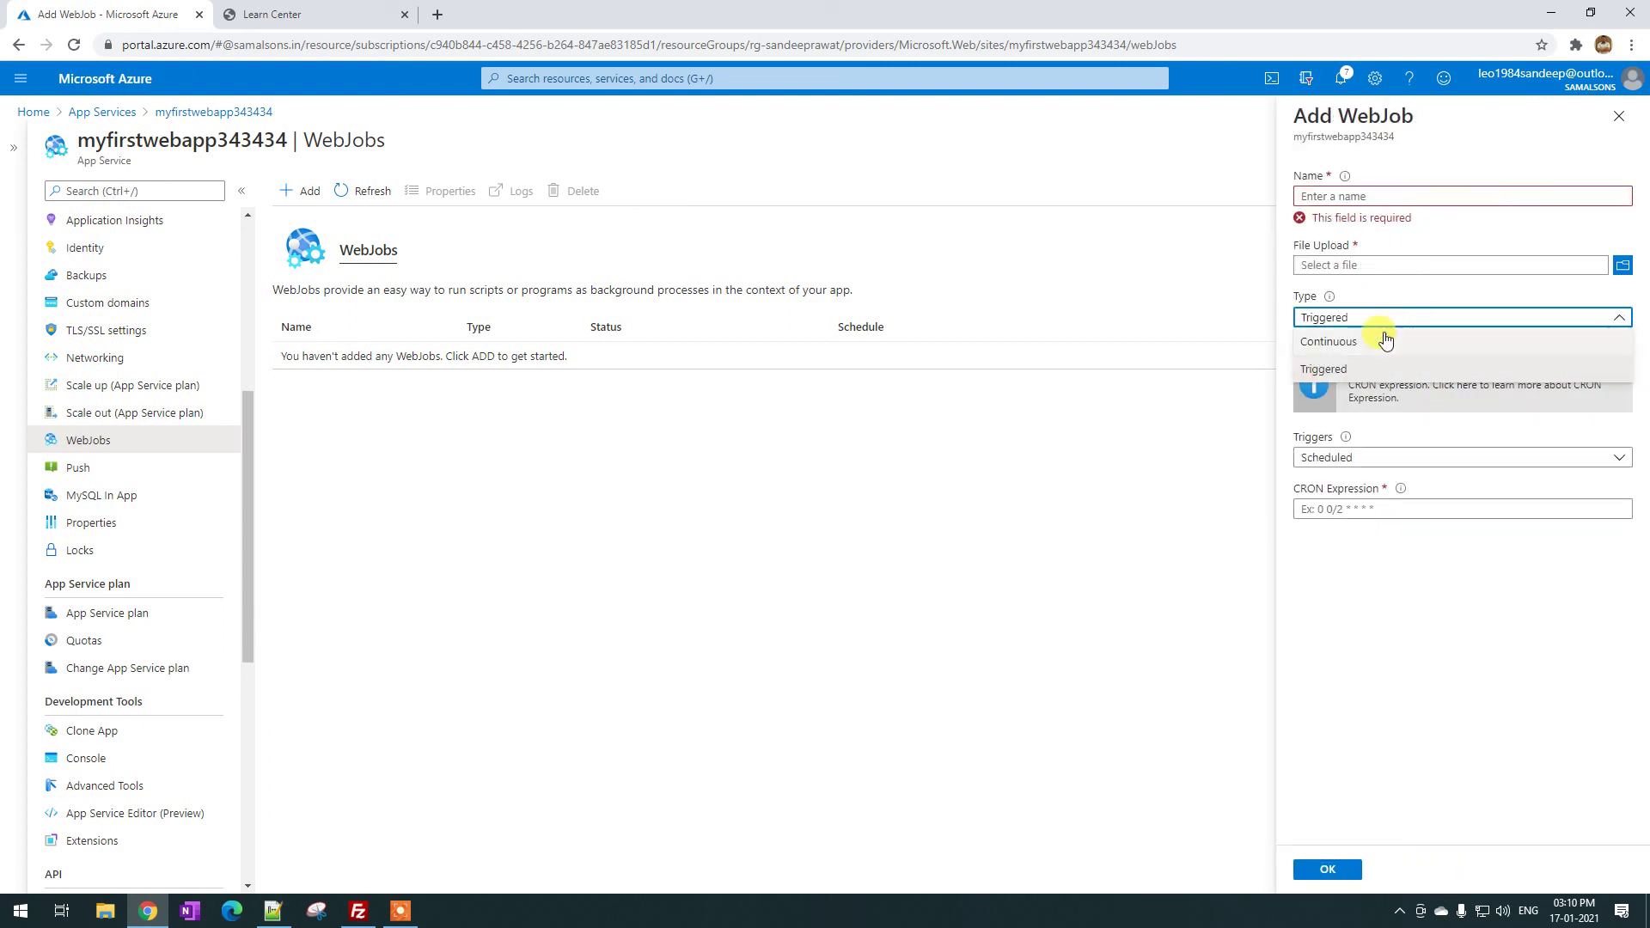
click(1365, 339)
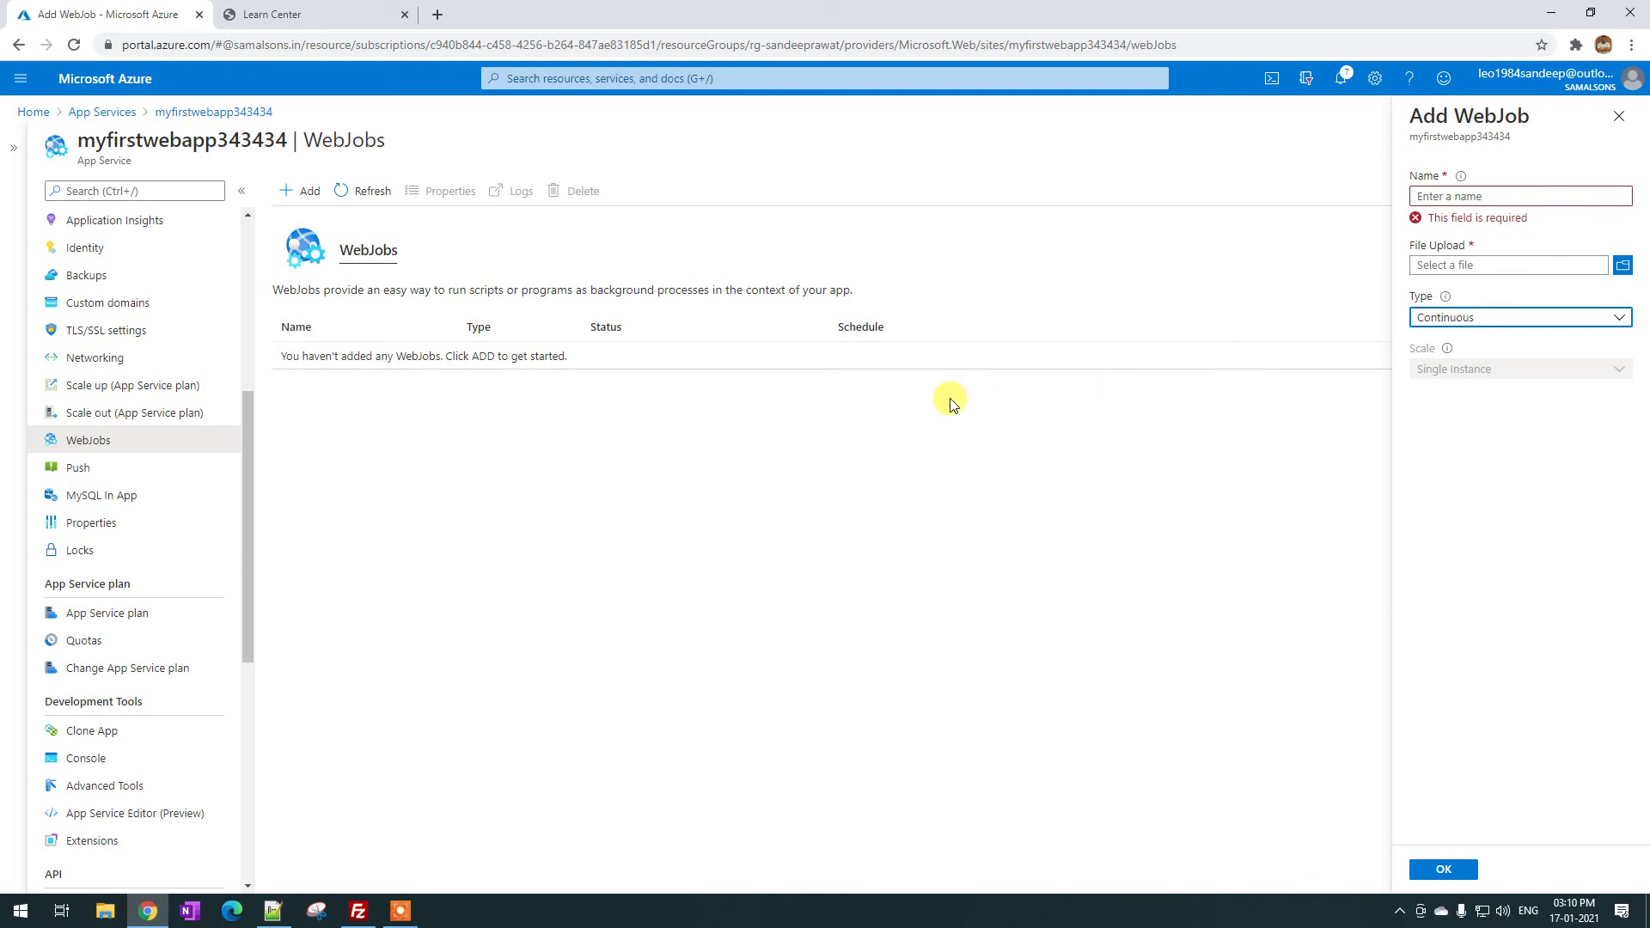
click(1496, 320)
click(1436, 370)
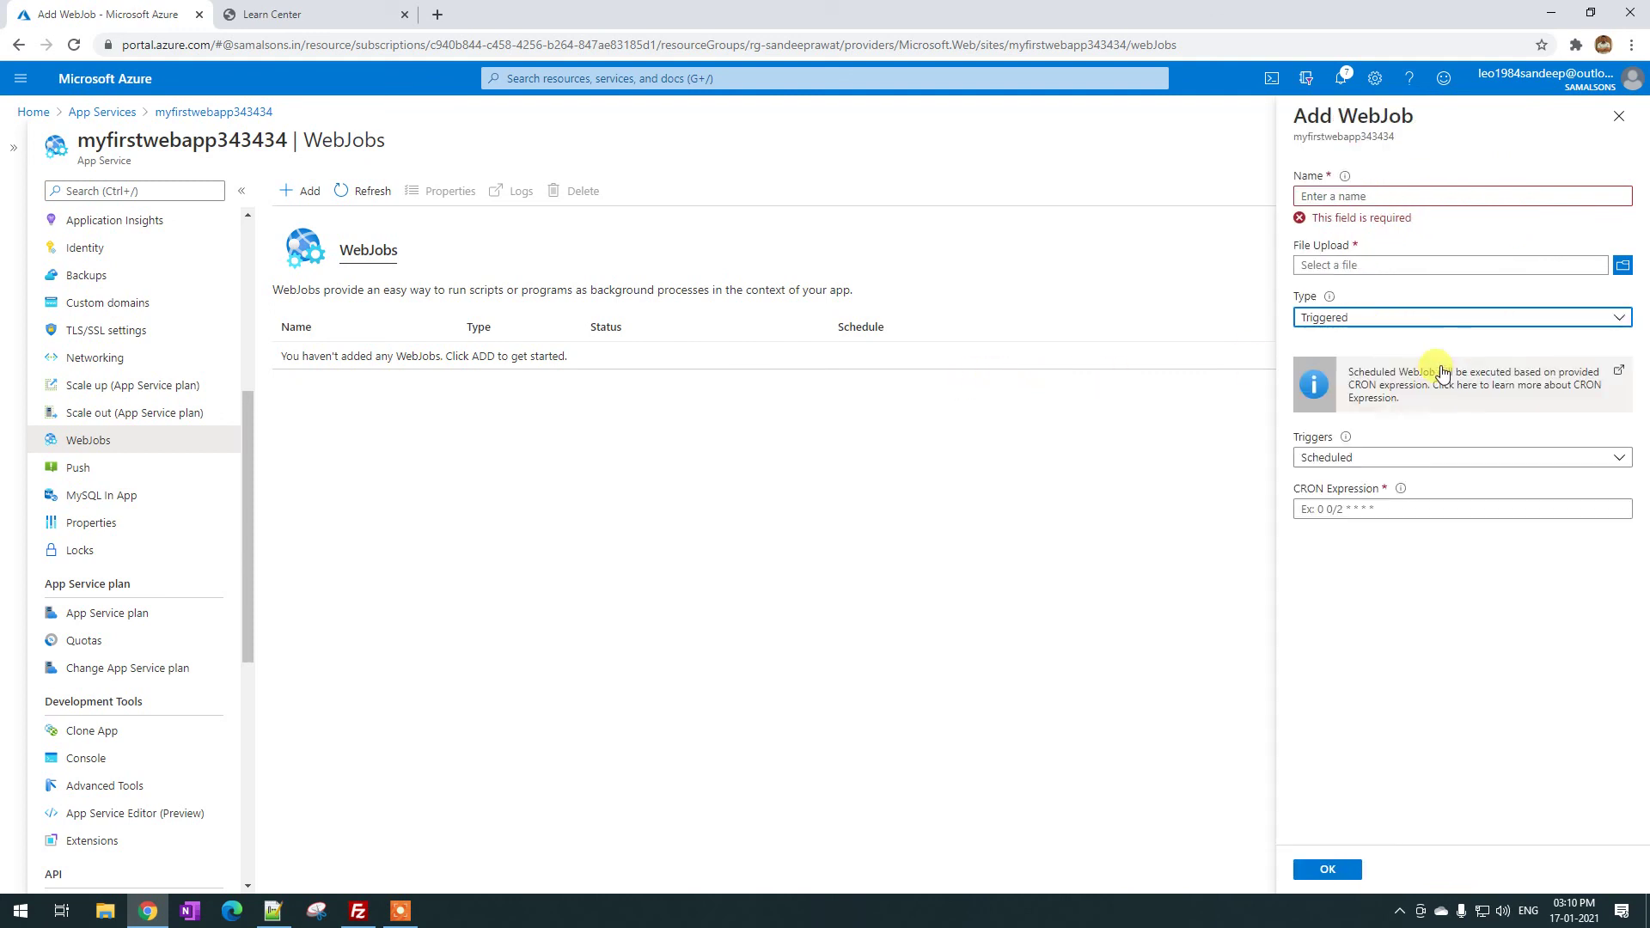
View the trigger options for a Triggered WebJob, and discard the unsaved Add WebJob form
click(1347, 456)
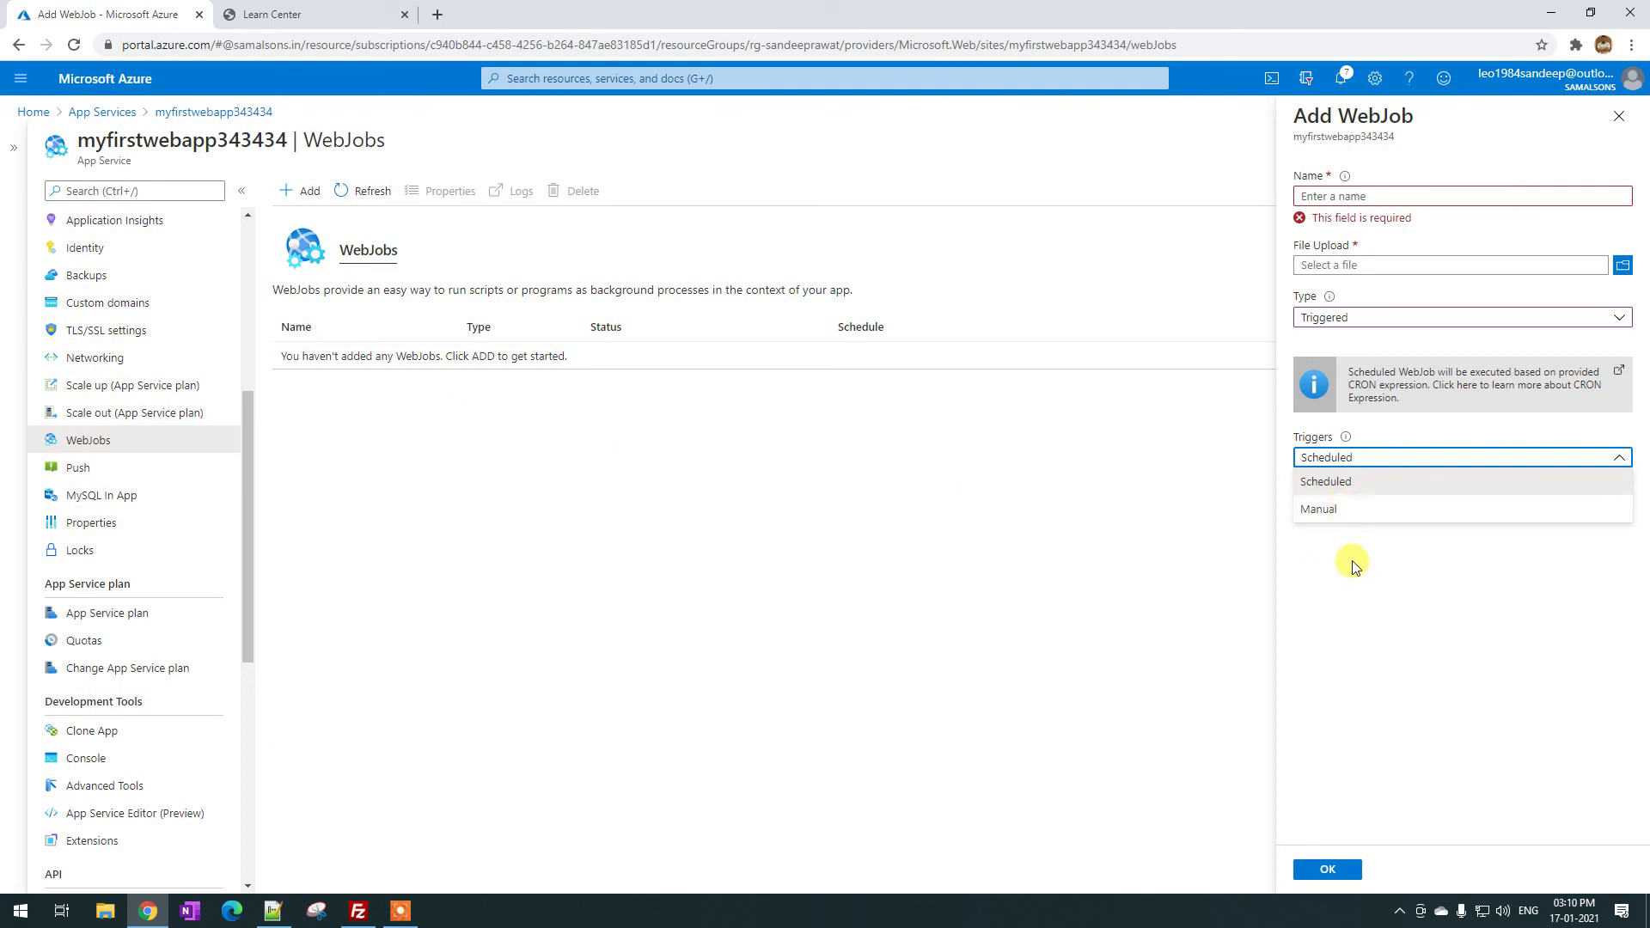
click(1337, 607)
click(1619, 116)
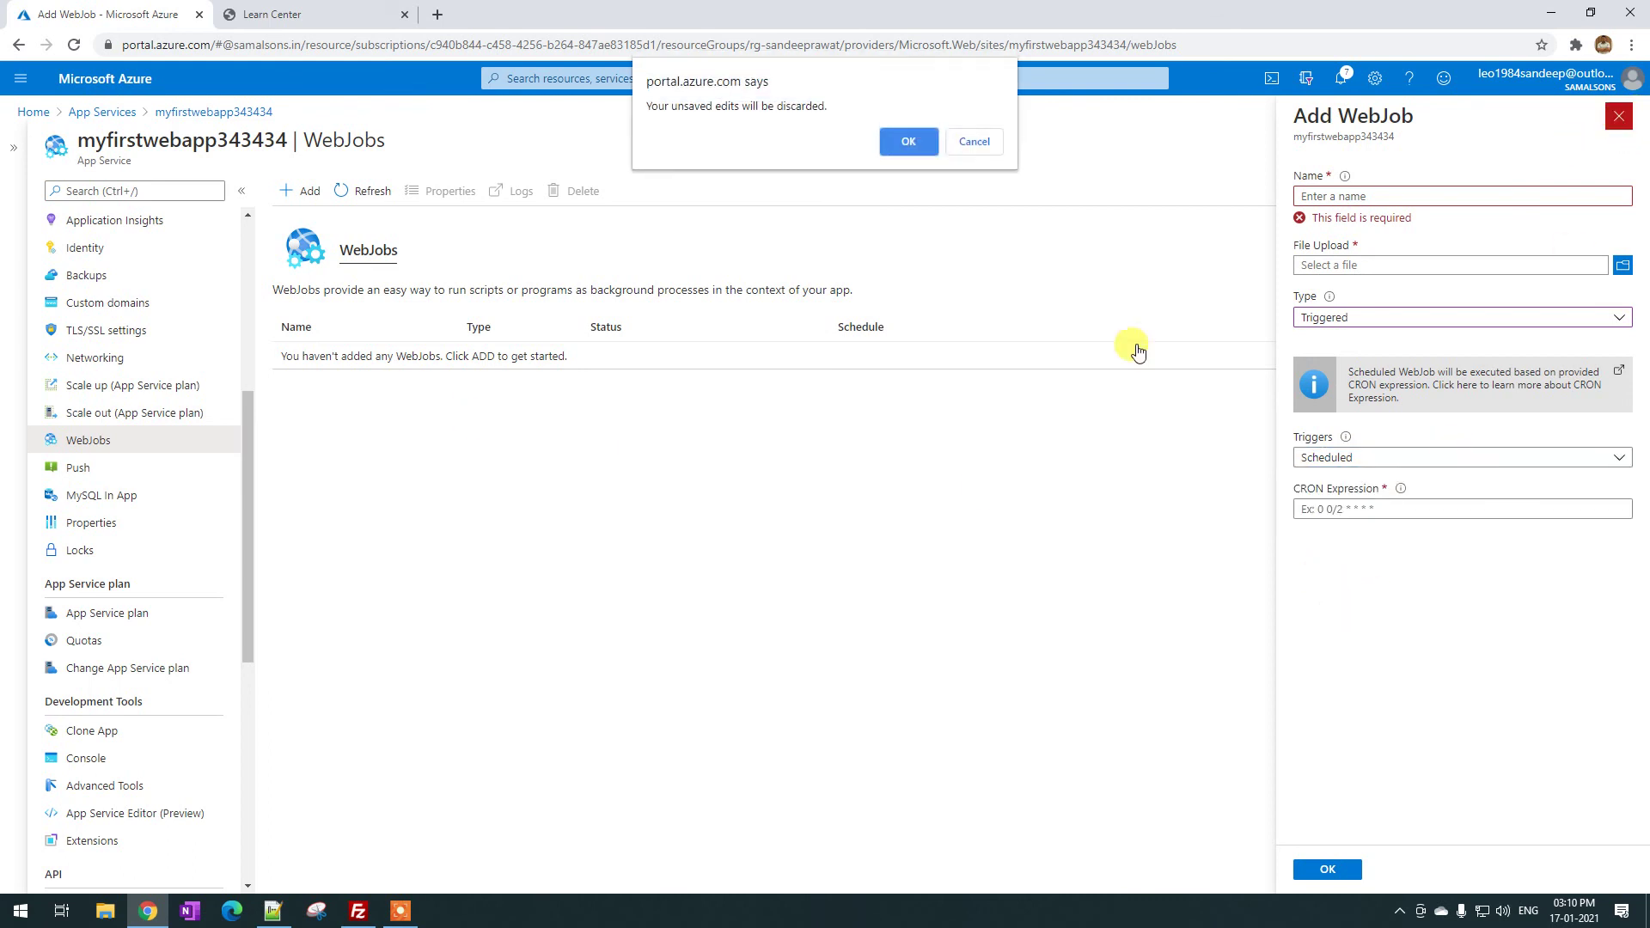
click(901, 143)
Look through the web app's Push, MySQL In App and Properties settings
click(83, 469)
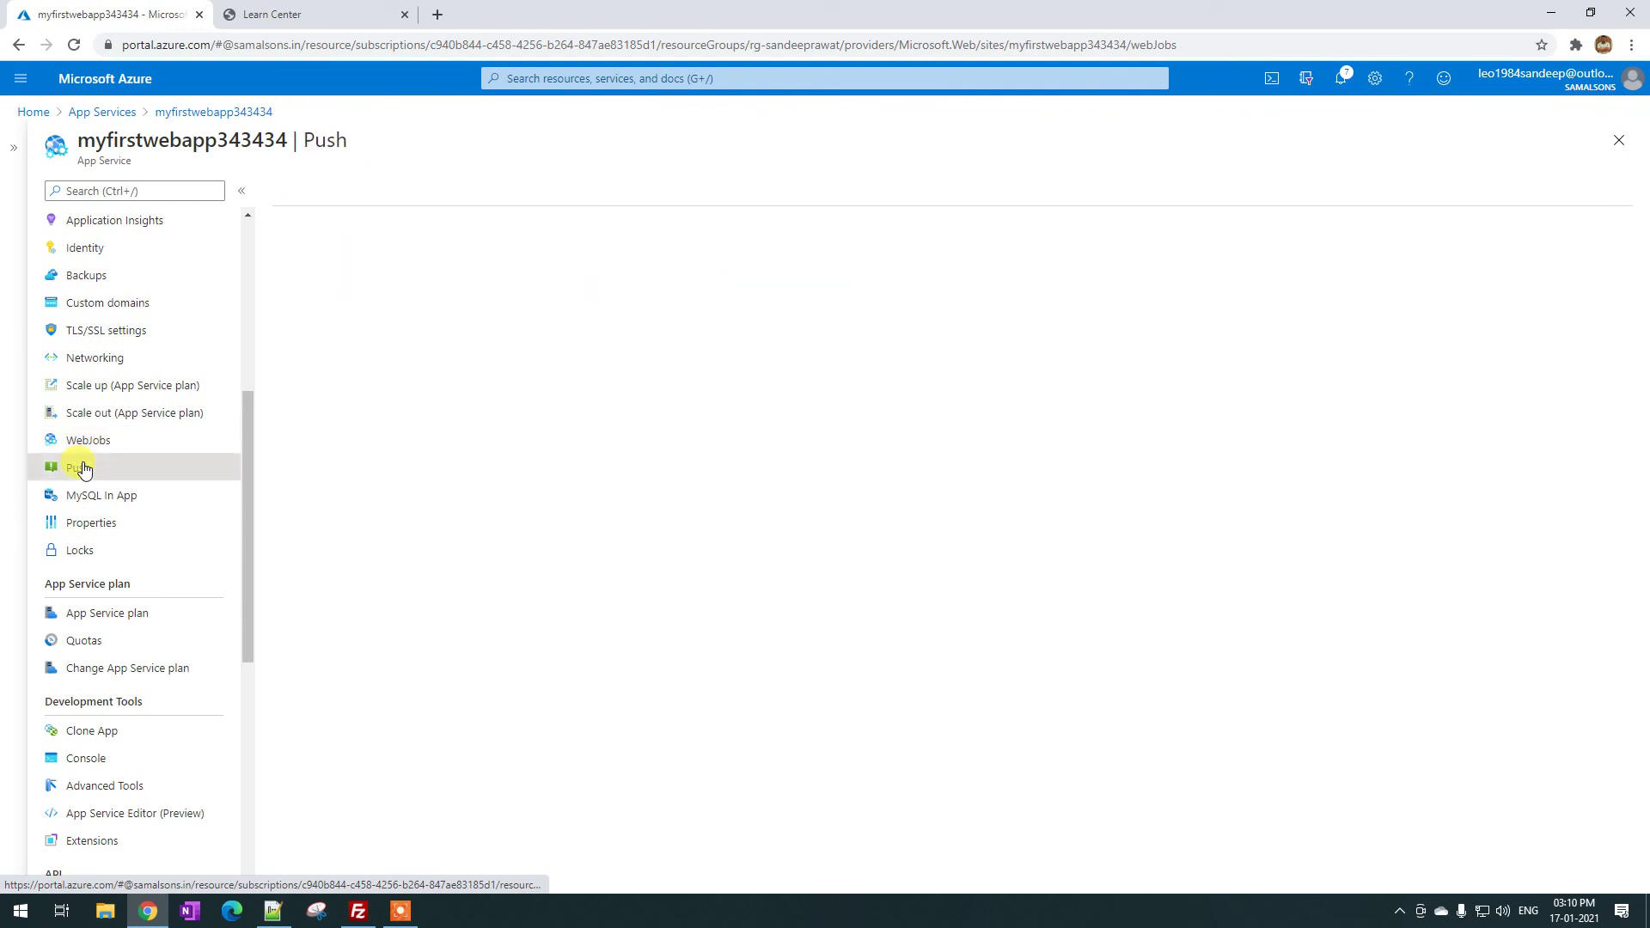
click(120, 496)
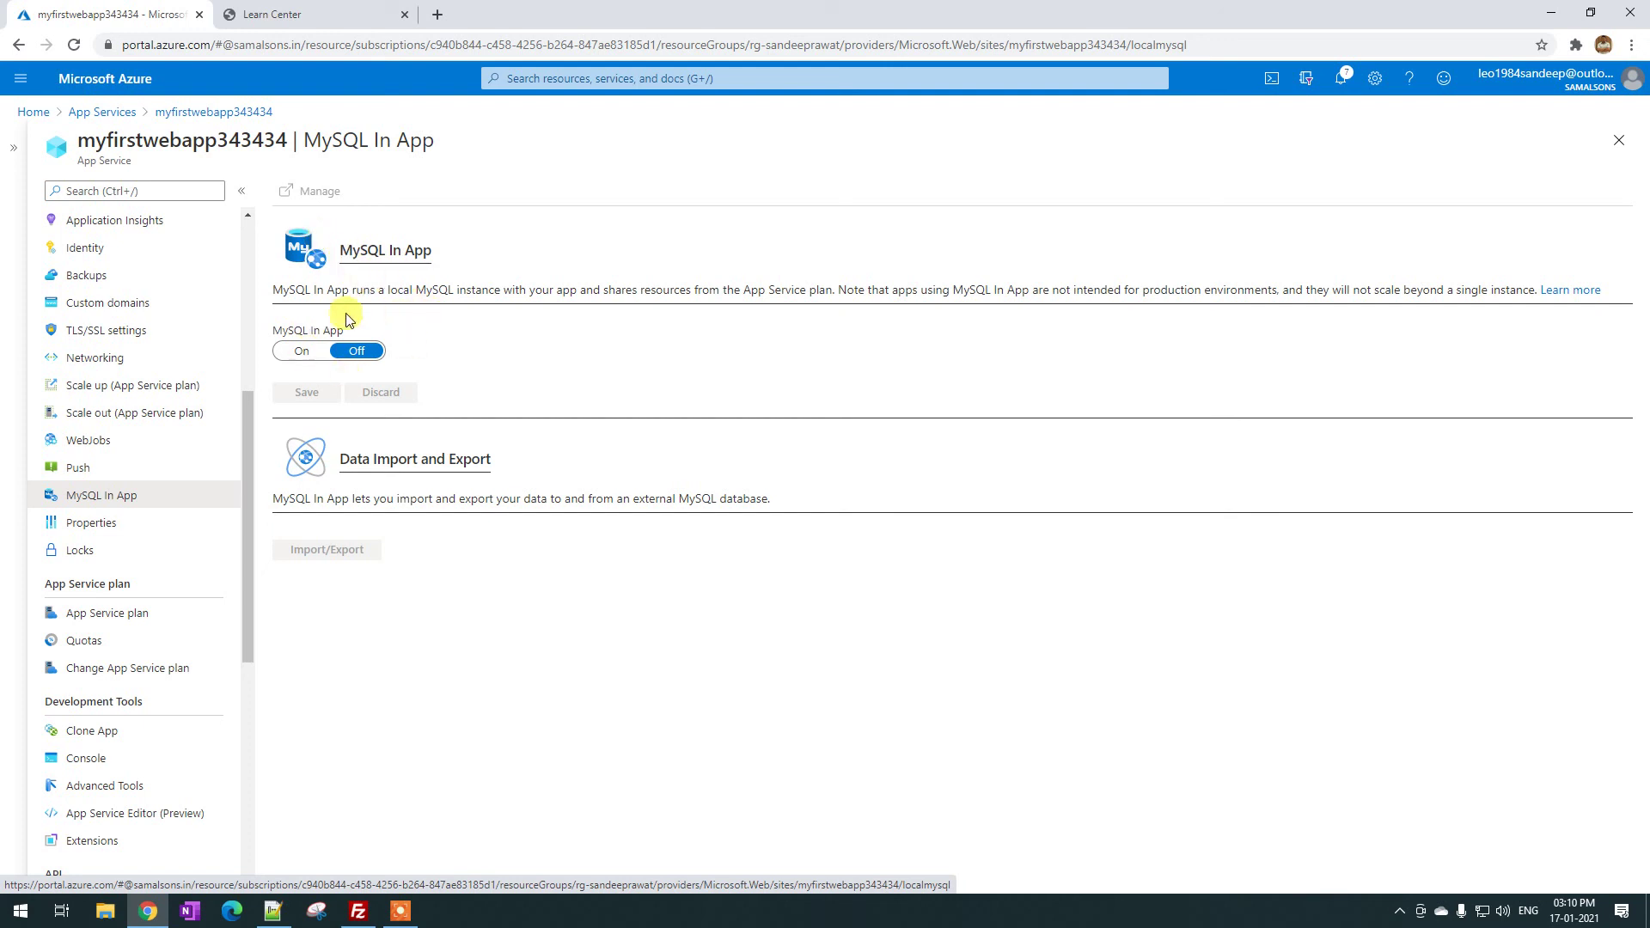
click(108, 534)
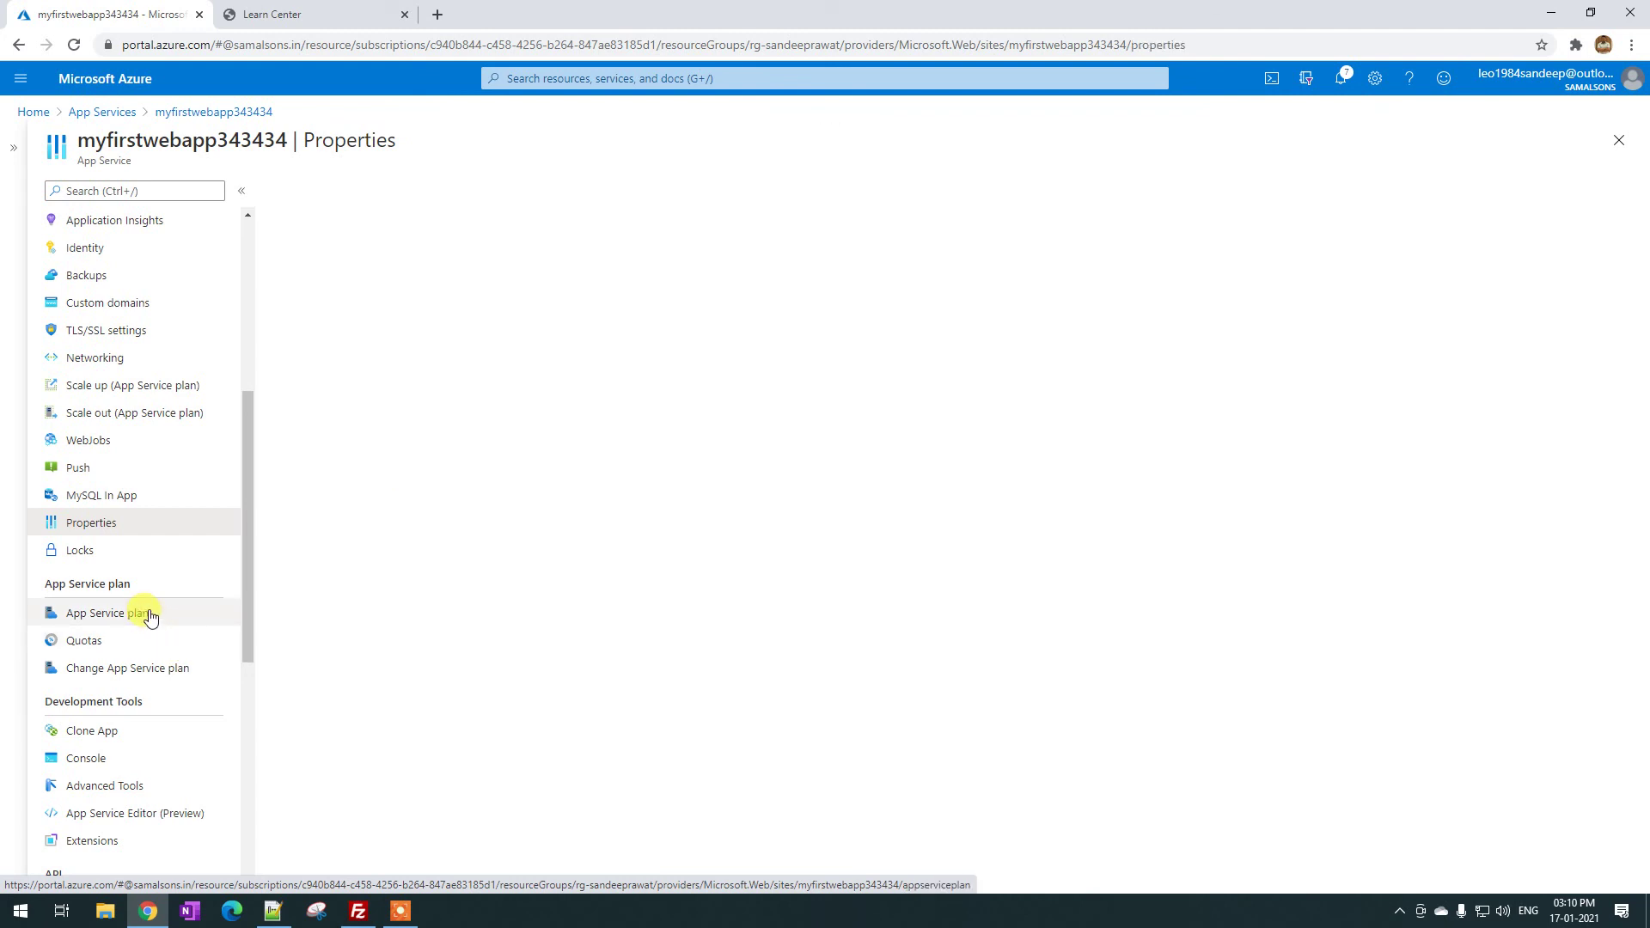
View the overview of the linked App Service plan, and return to myfirstwebapp343434 to check its Clone App page
scroll(151, 616, down, 1)
click(129, 526)
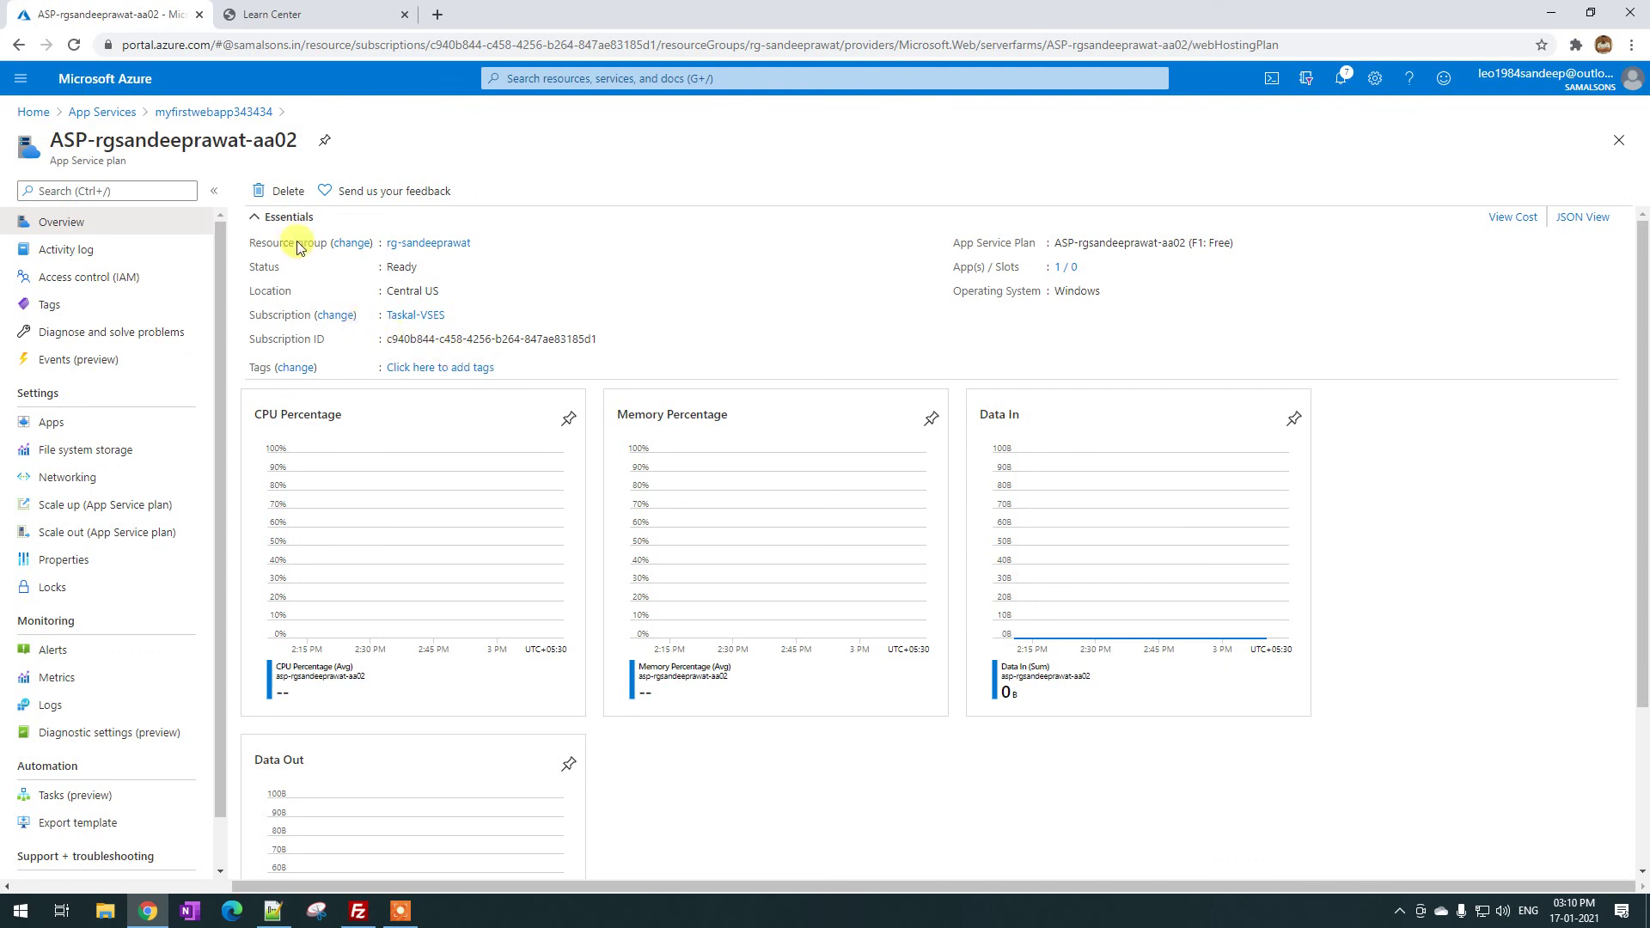
click(219, 112)
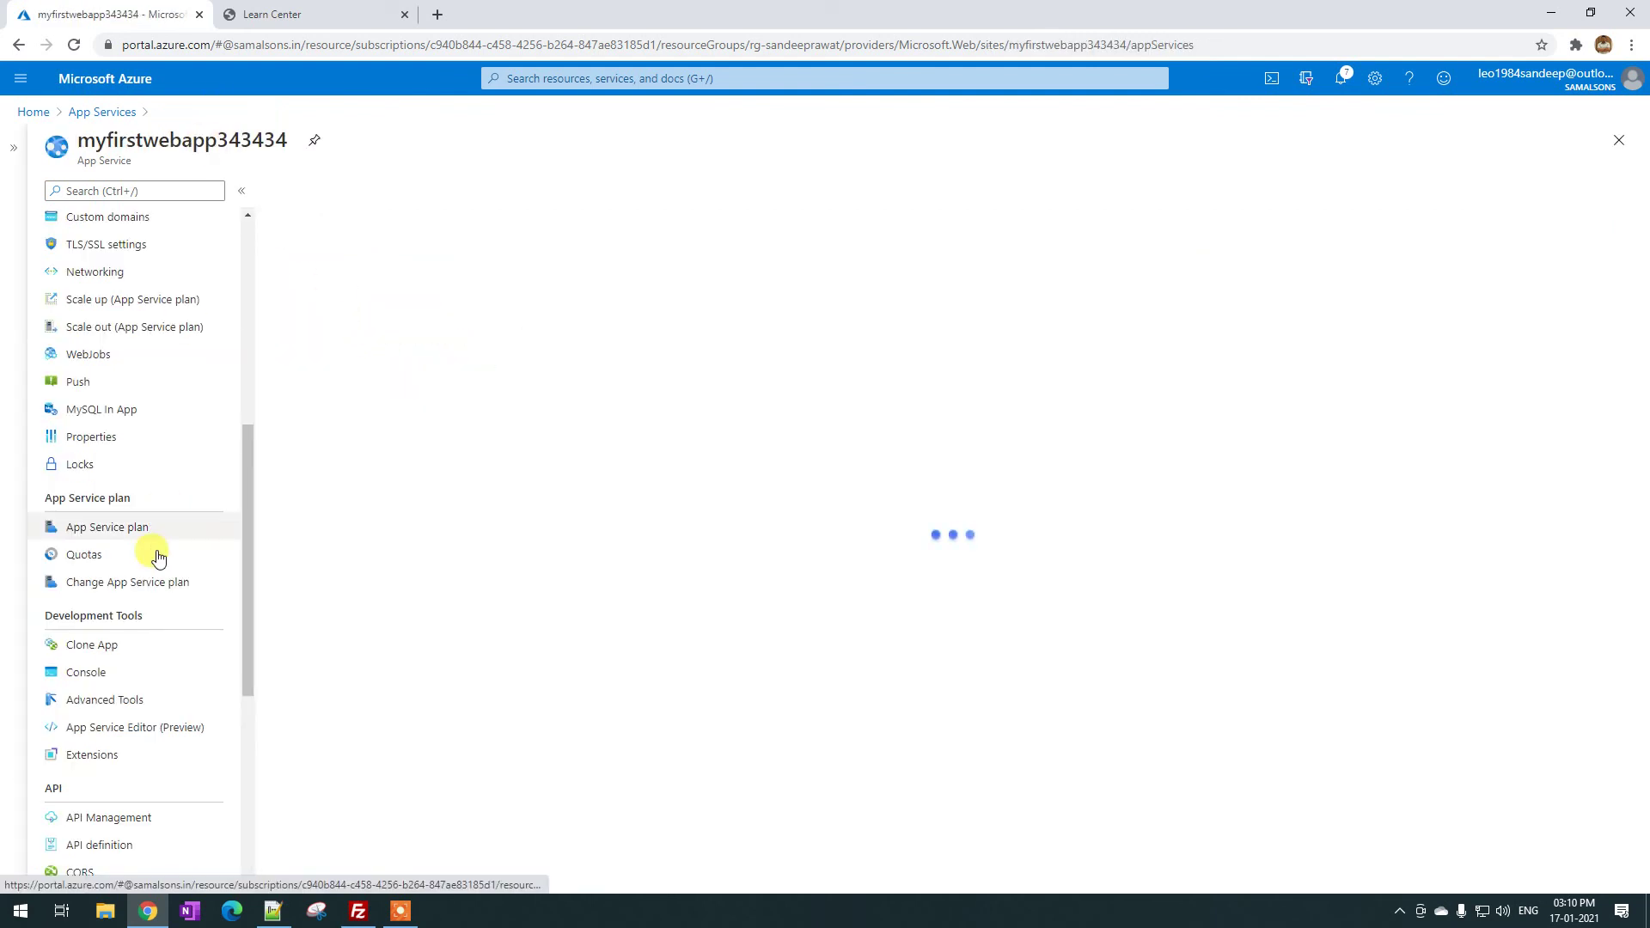
scroll(157, 557, down, 2)
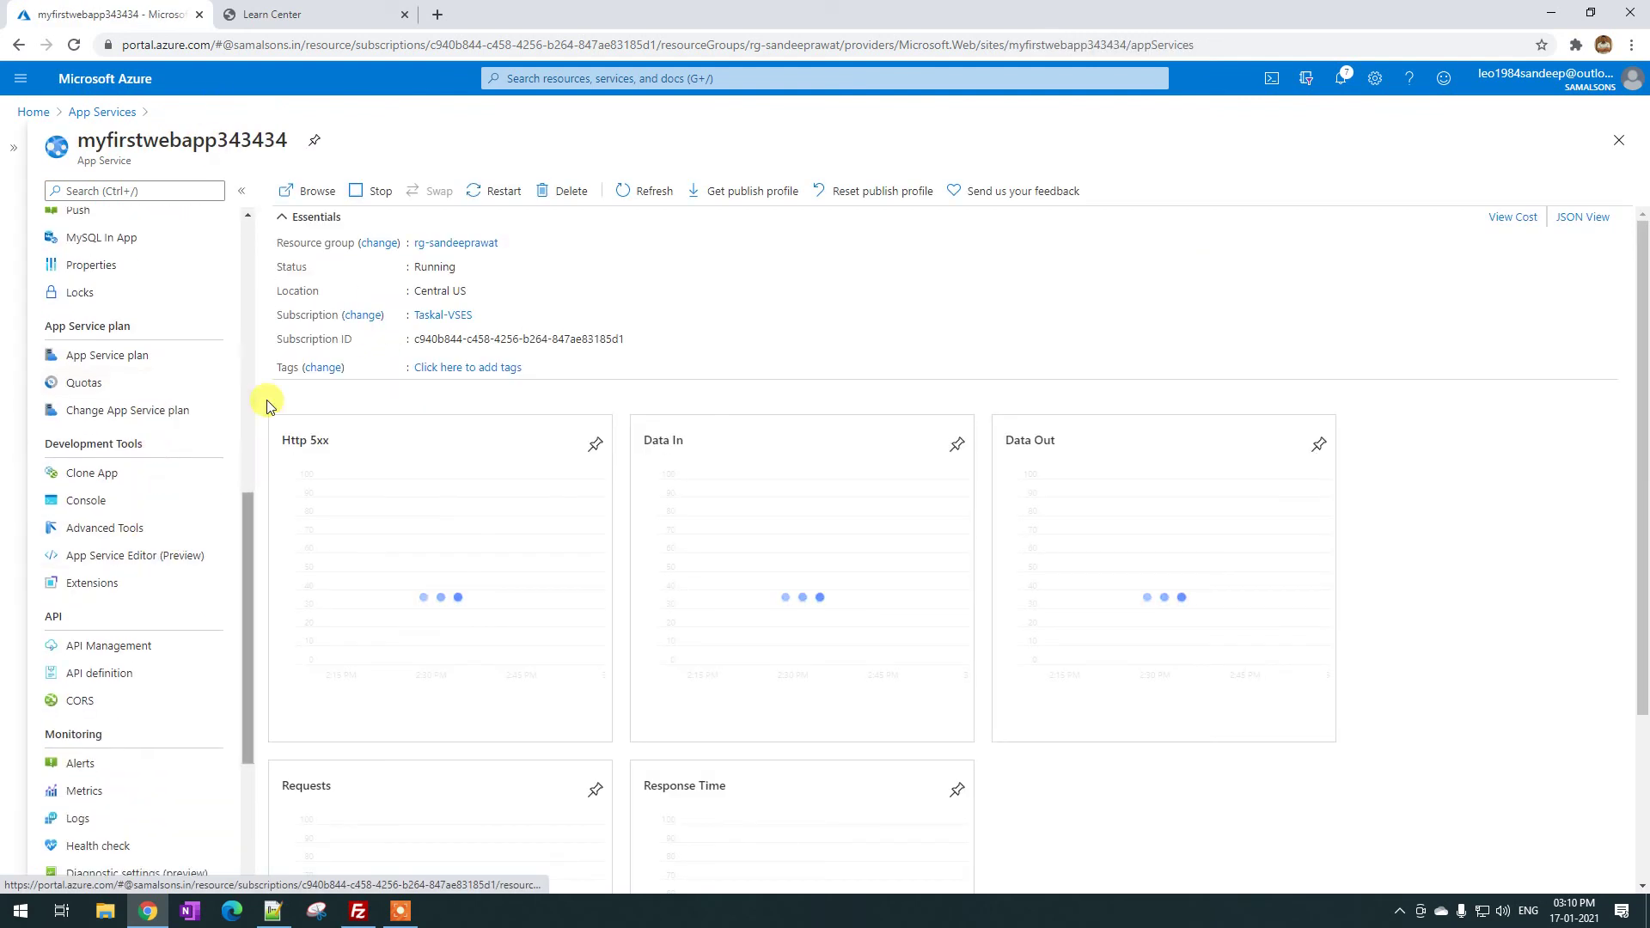
click(97, 480)
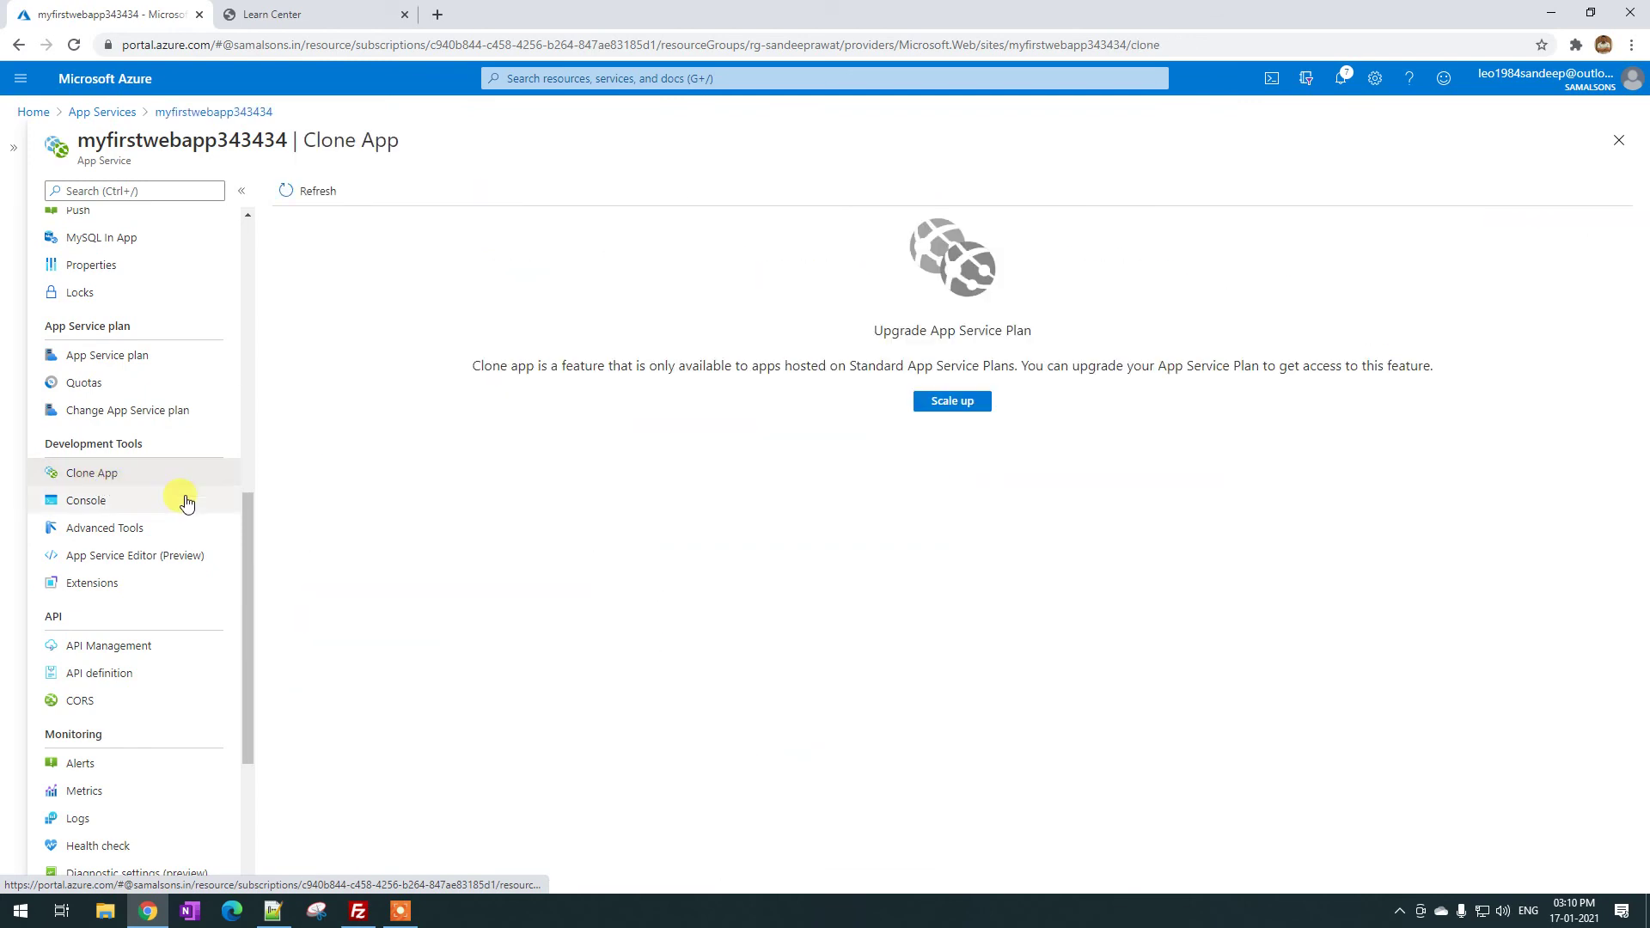
Open the web app's Console and list the contents of the wwwroot folder with dir
click(98, 499)
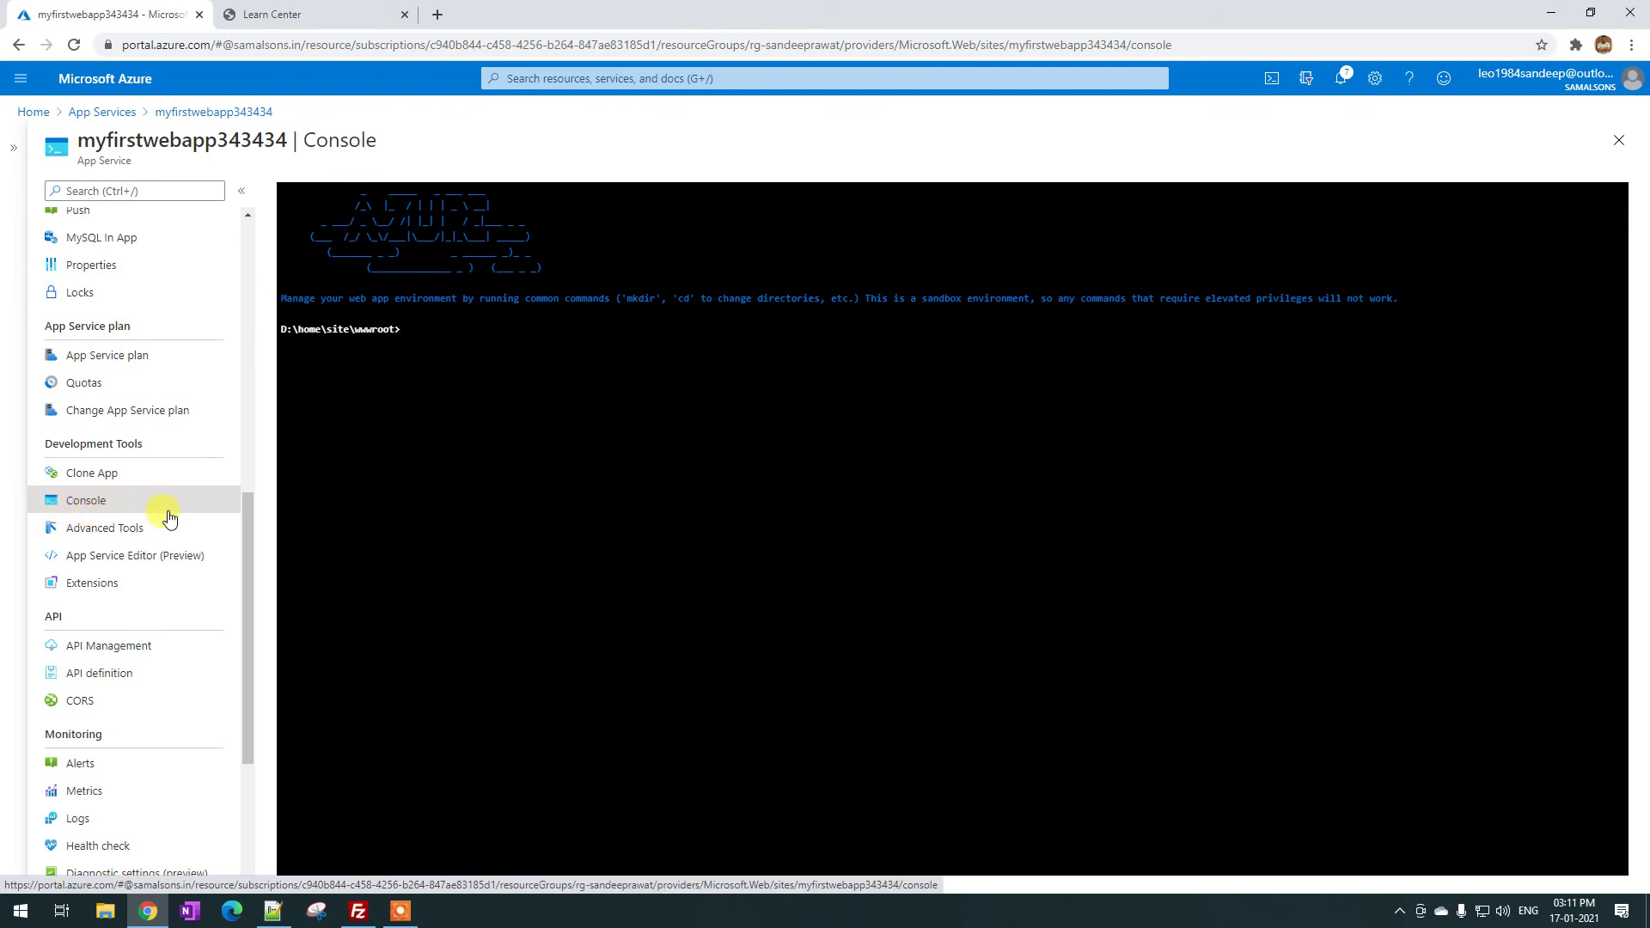
scroll(170, 517, down, 1)
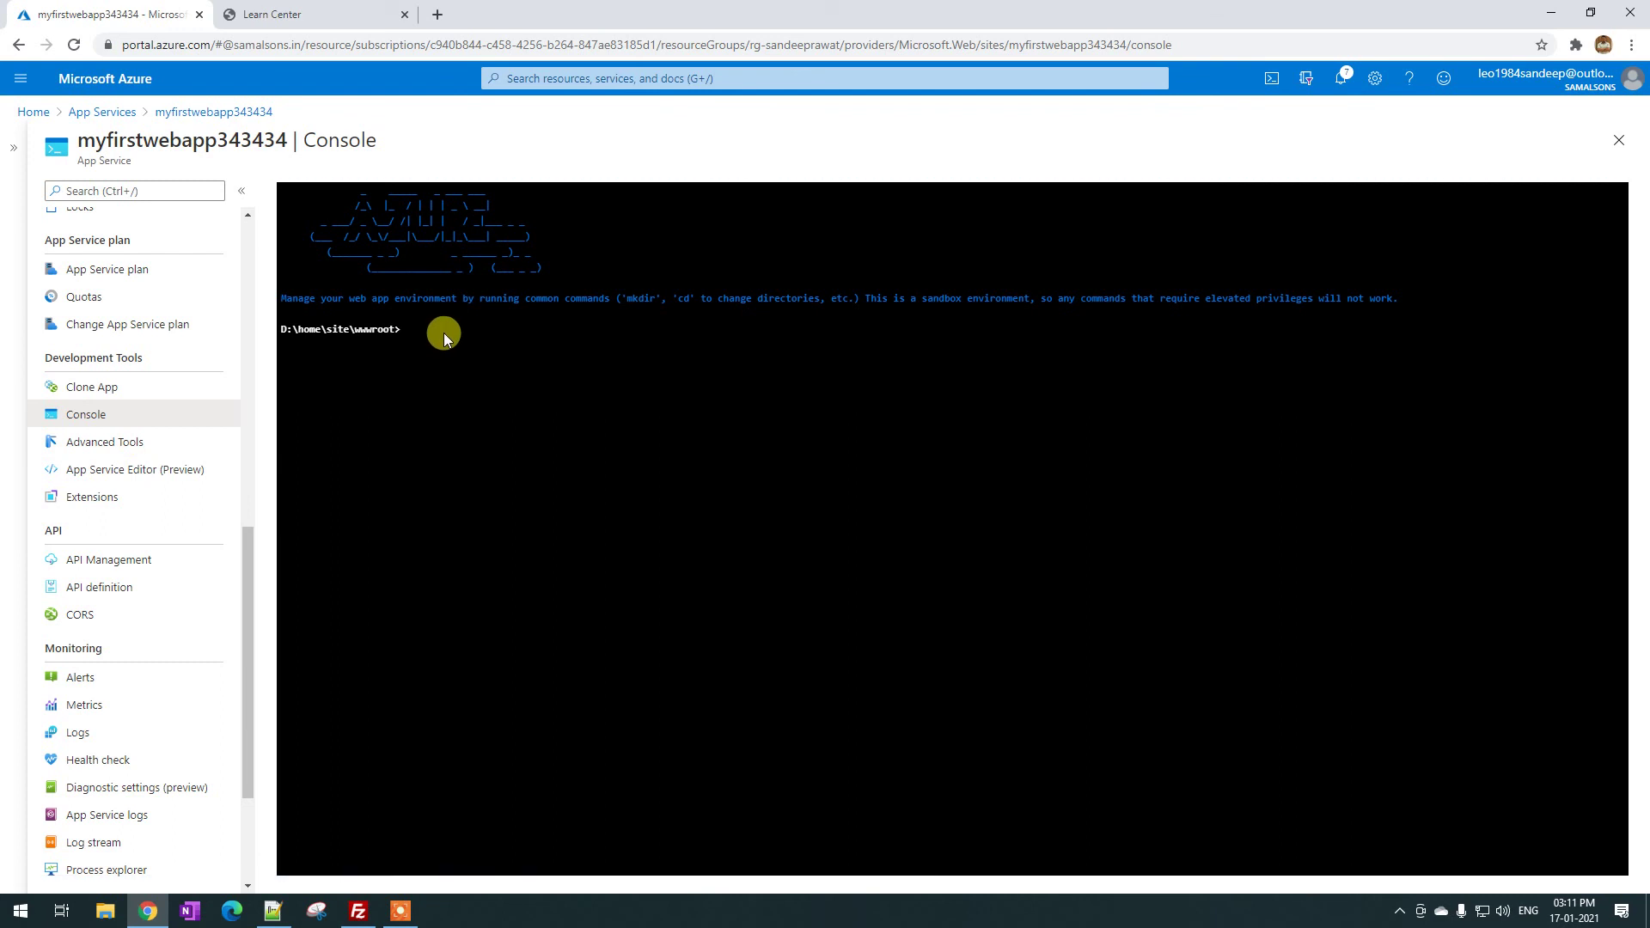
key(Return)
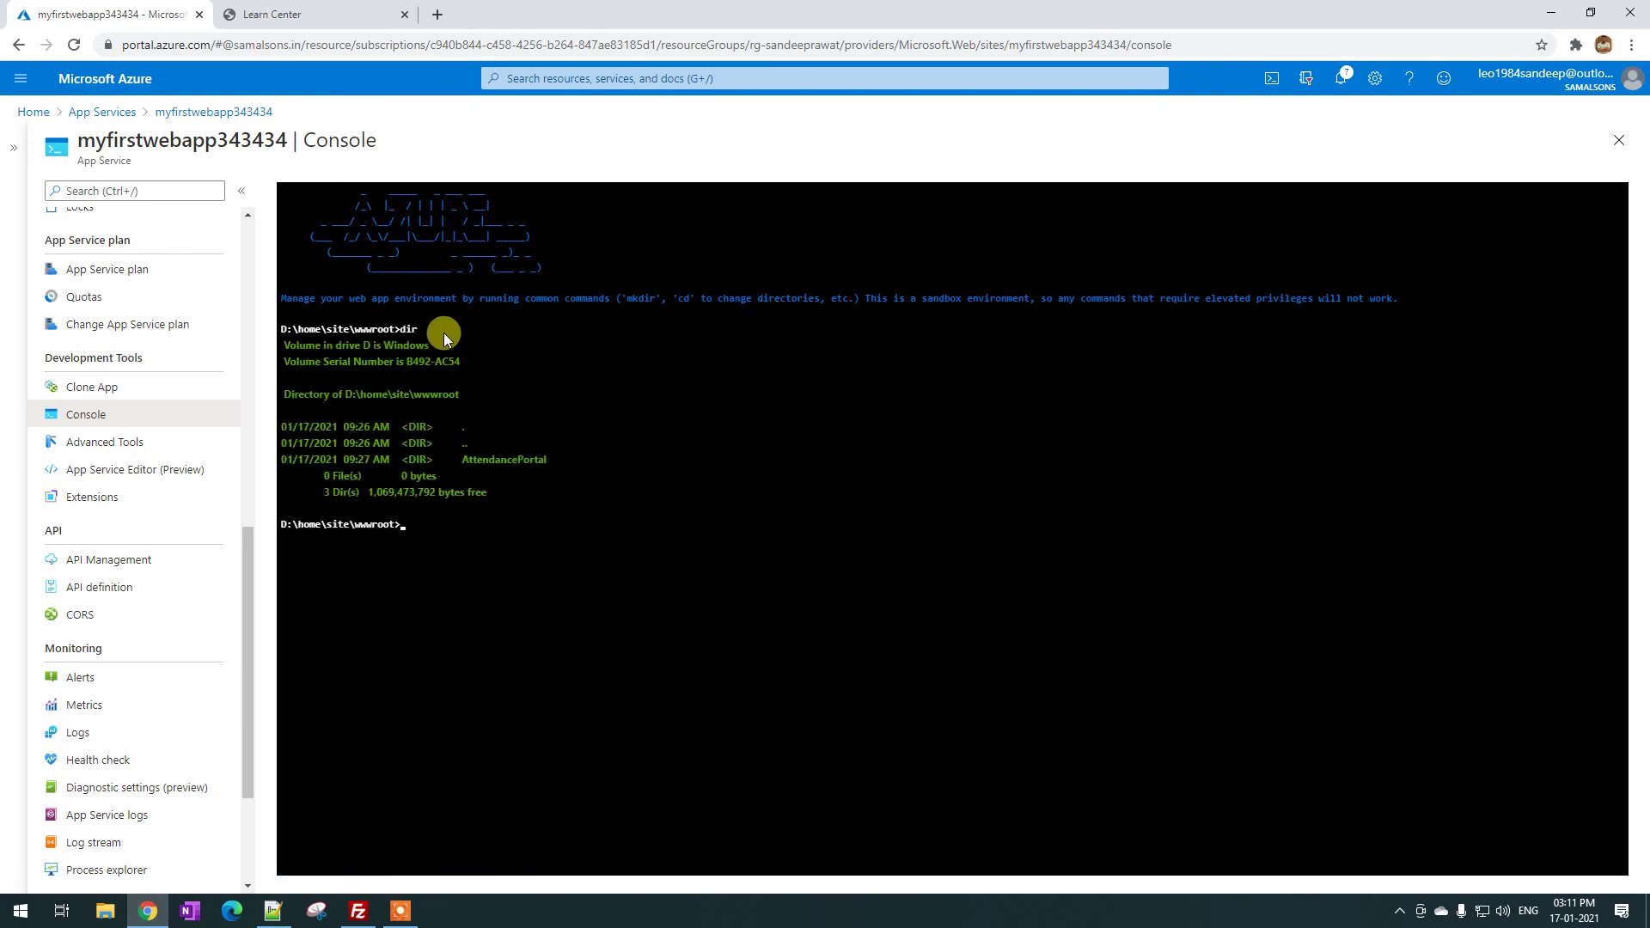
Change to the AttendancePortal directory in the console and list its contents with dir
text(cd atte)
key(Tab)
key(Return)
text(dir)
key(Return)
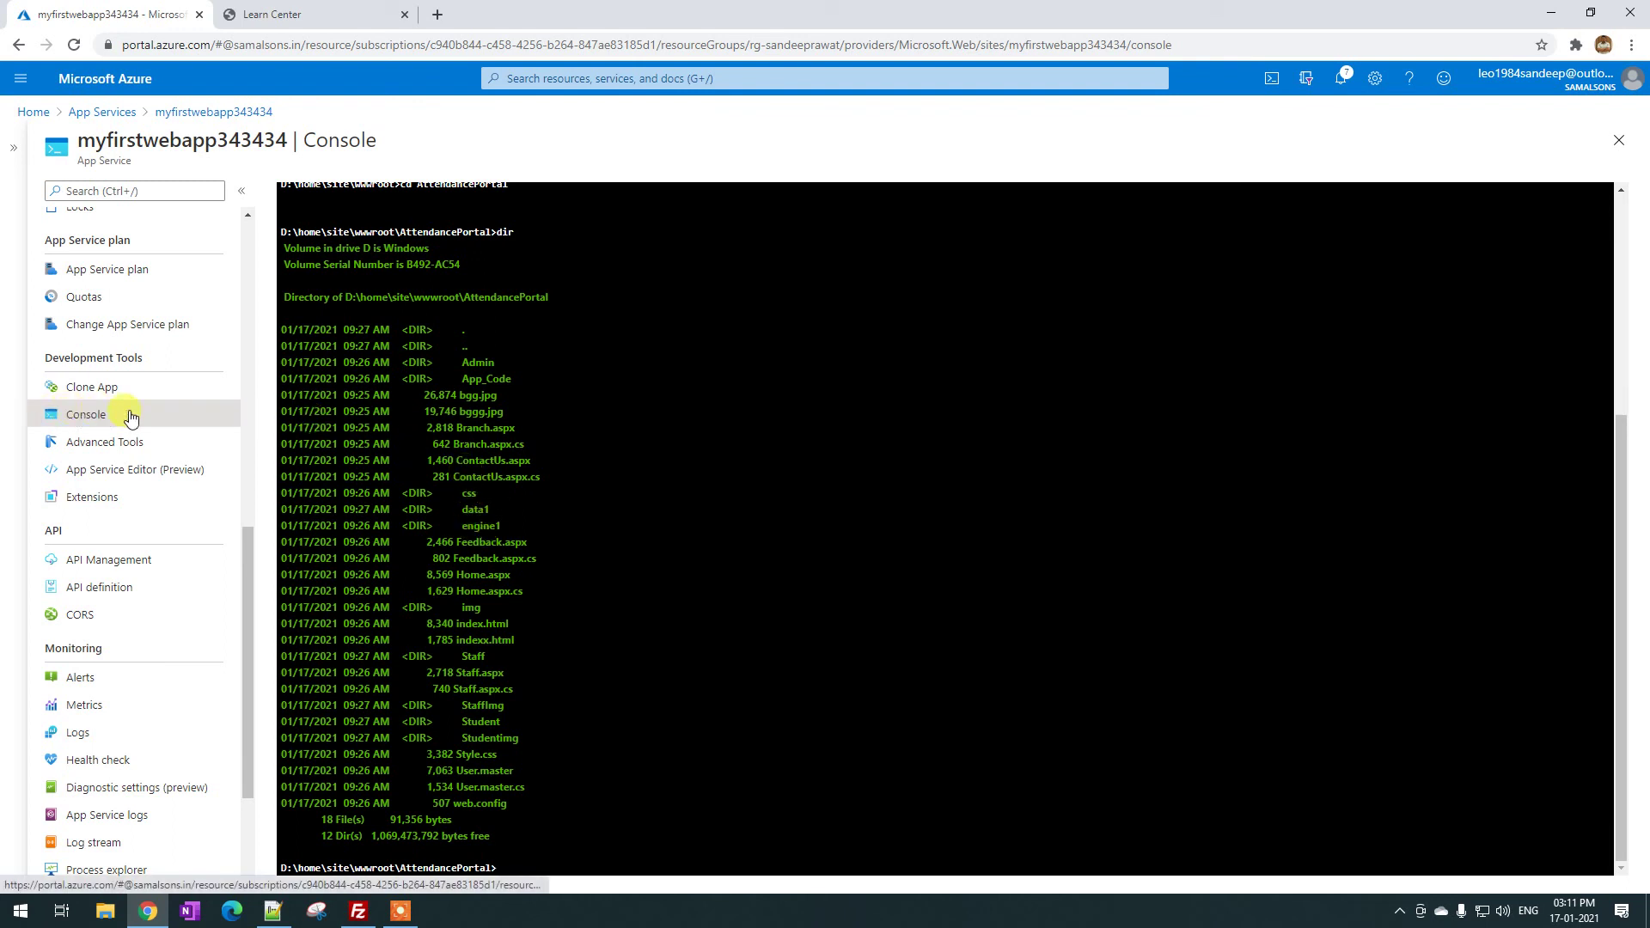
Launch Kudu from Advanced Tools, view its Environment page and Debug console options, and close the Kudu site
click(129, 443)
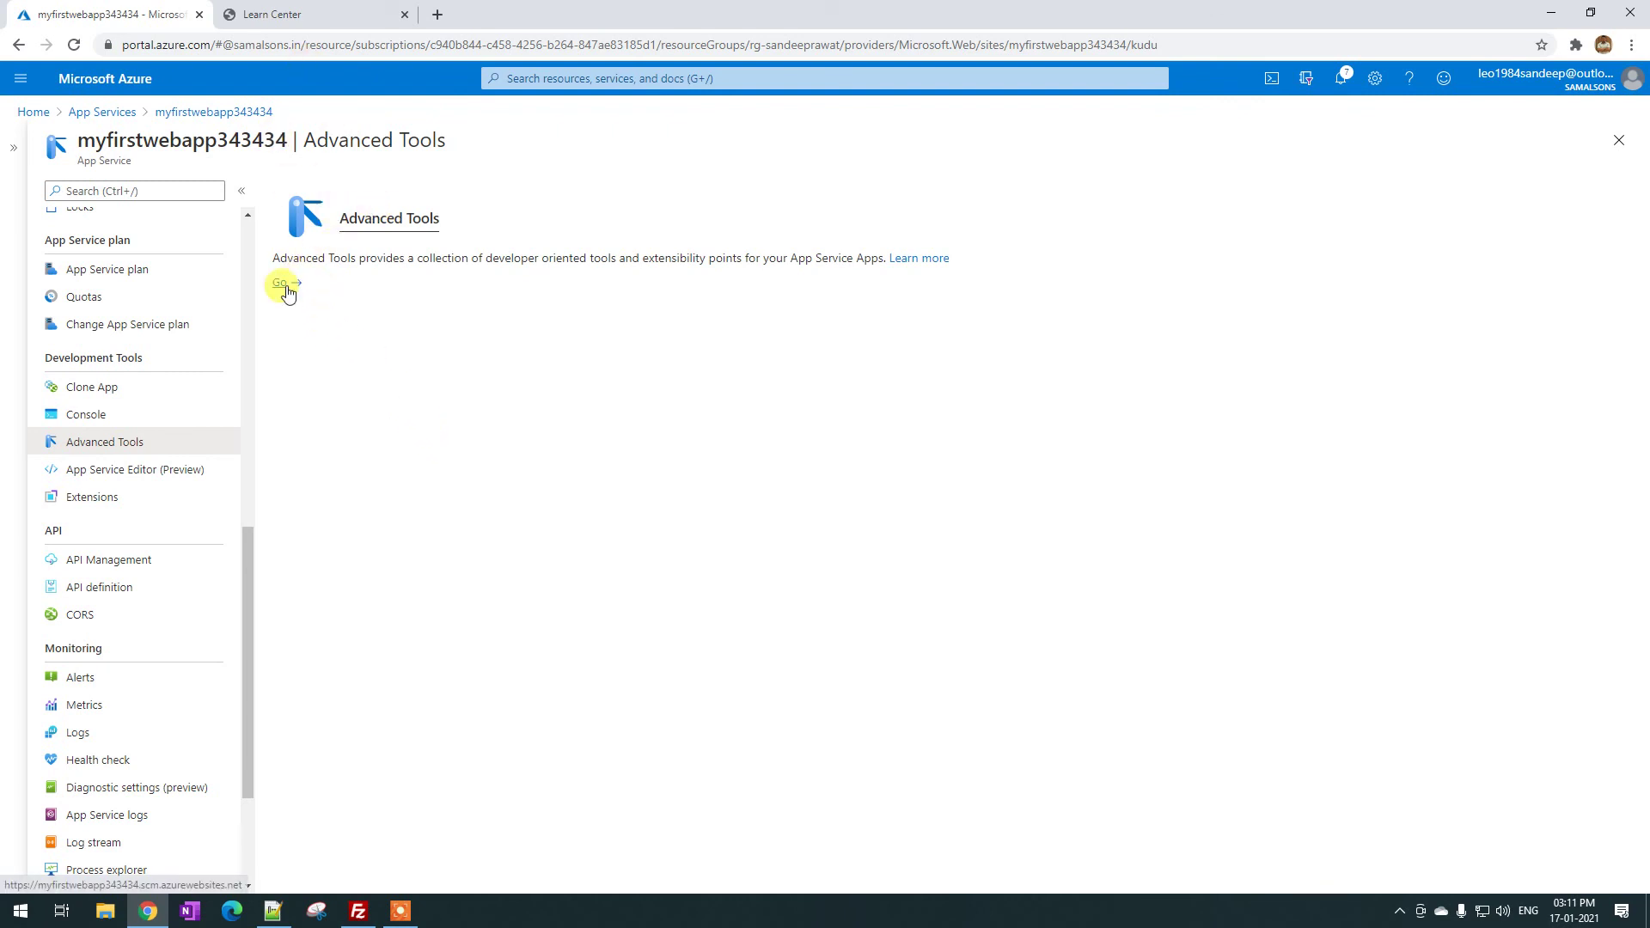
click(287, 287)
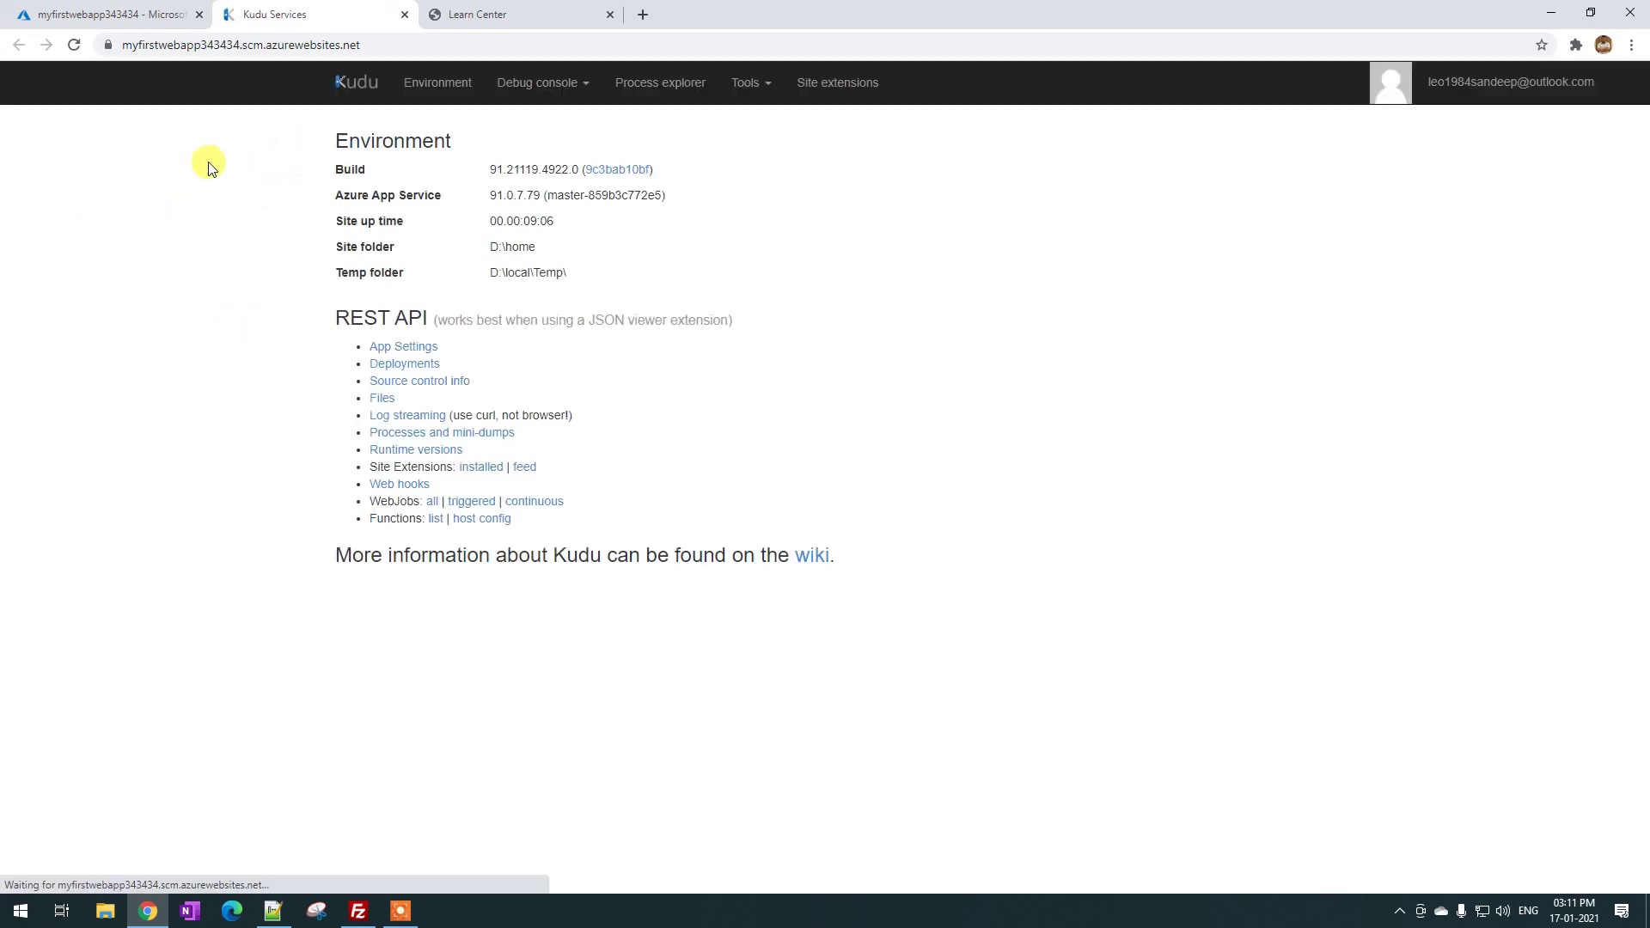
click(443, 82)
click(554, 82)
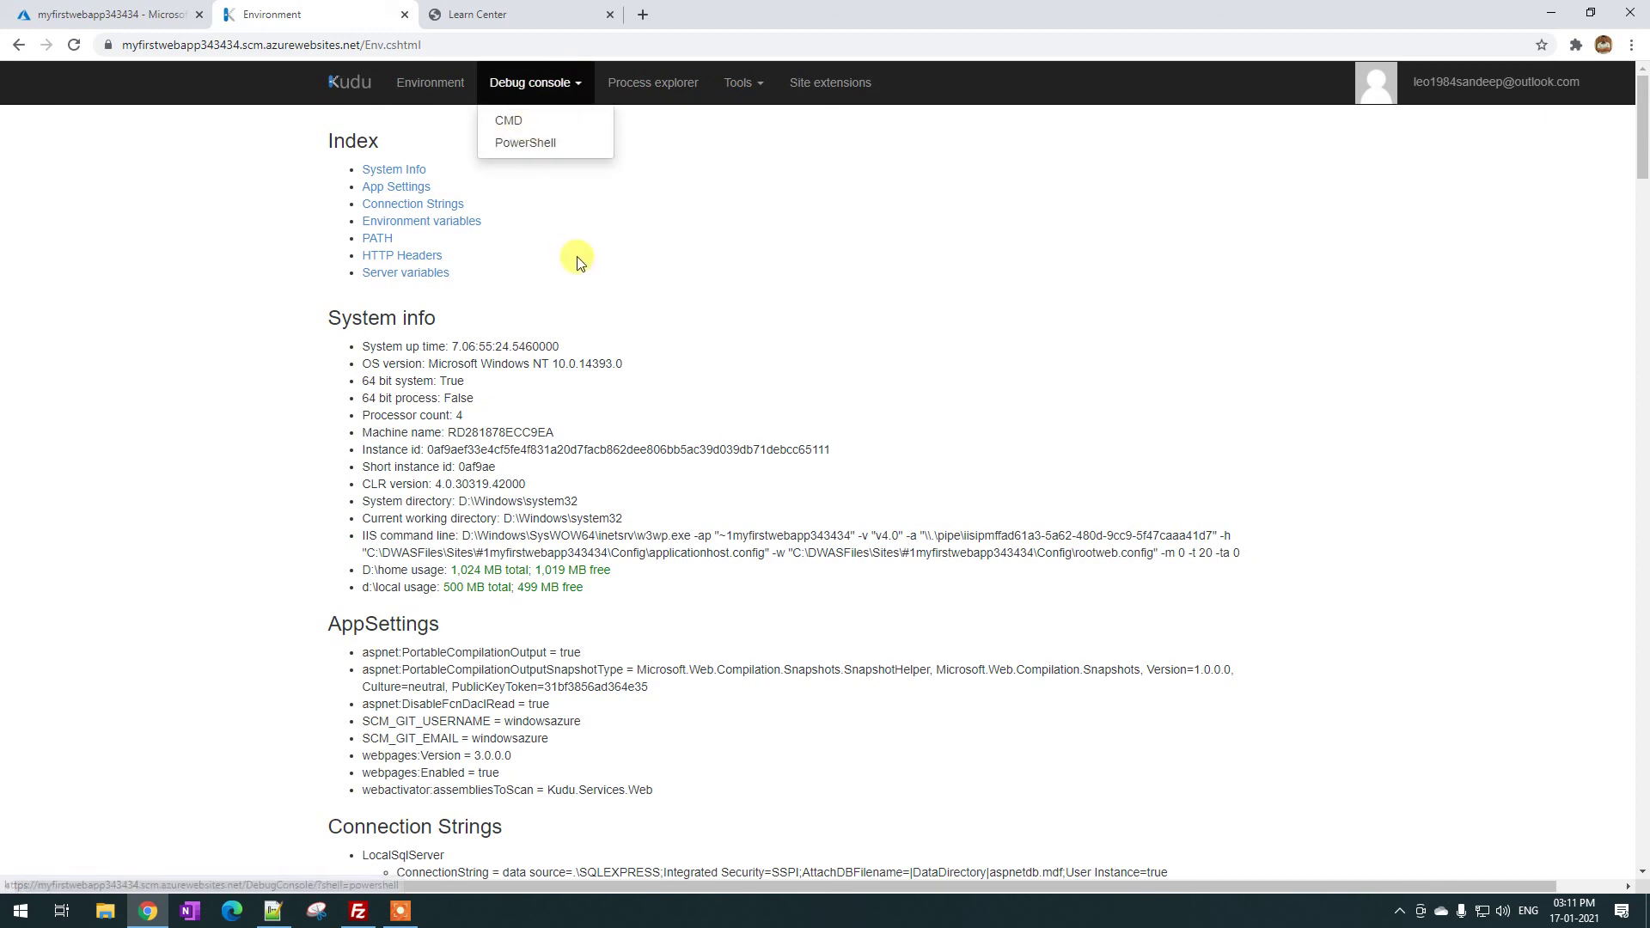
click(404, 19)
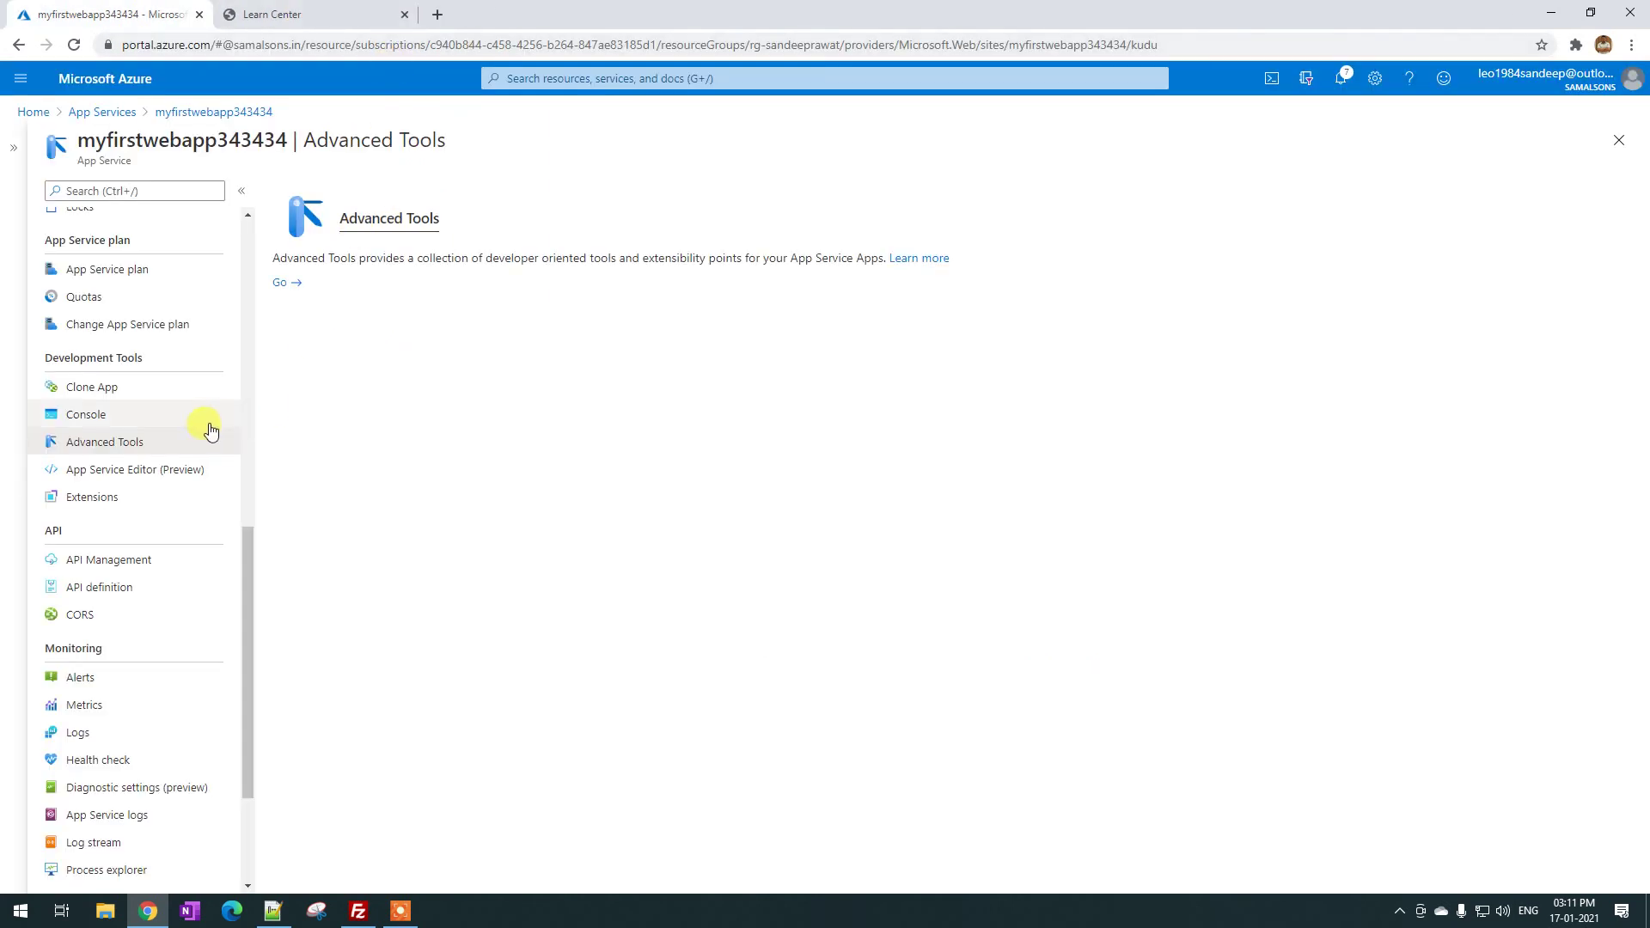
Open the API Management settings and look over the remaining Monitoring, Automation and Support entries of the web app
scroll(206, 430, down, 1)
click(138, 482)
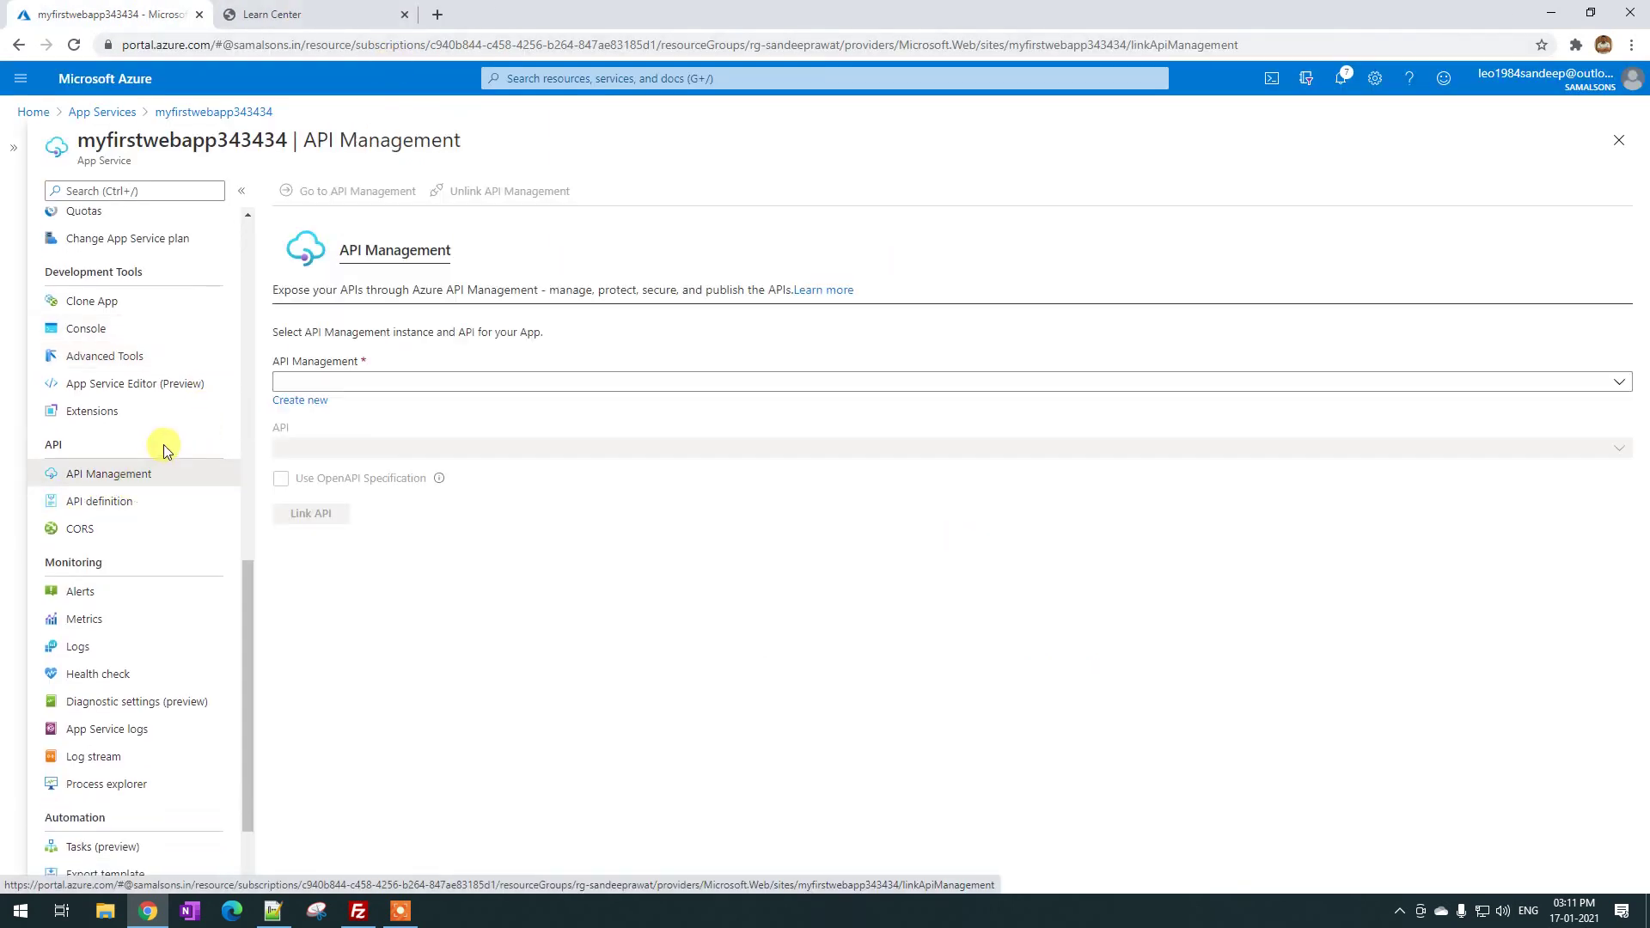
scroll(163, 448, down, 1)
scroll(165, 453, down, 1)
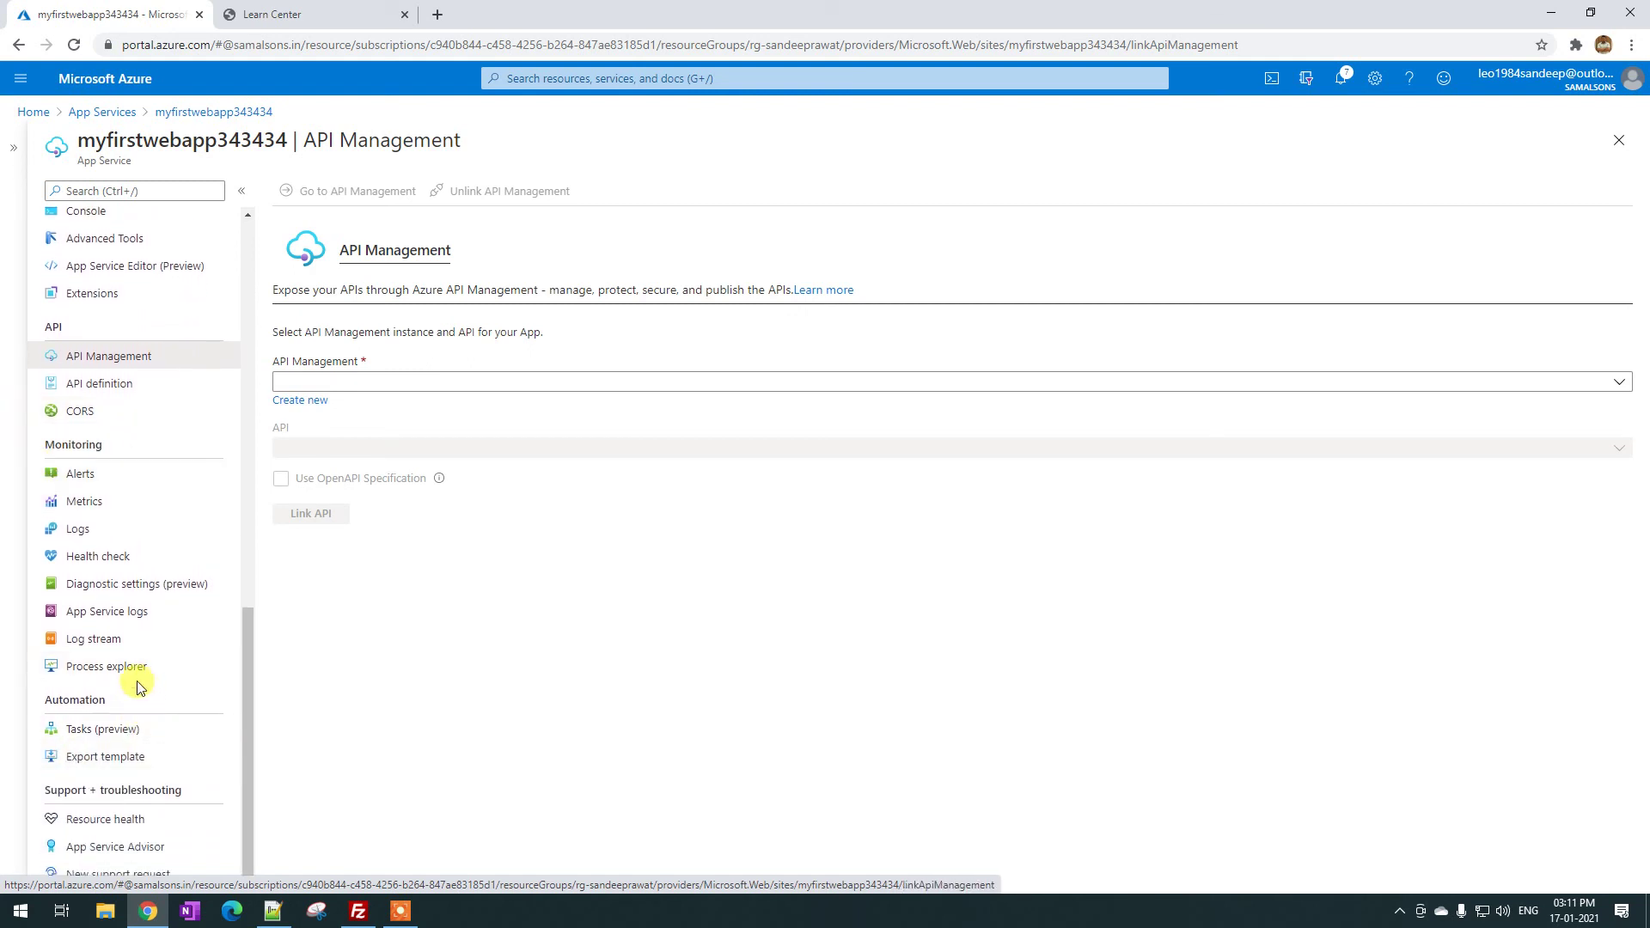
Revisit the web app's Networking settings and its WebJobs page
scroll(180, 649, up, 15)
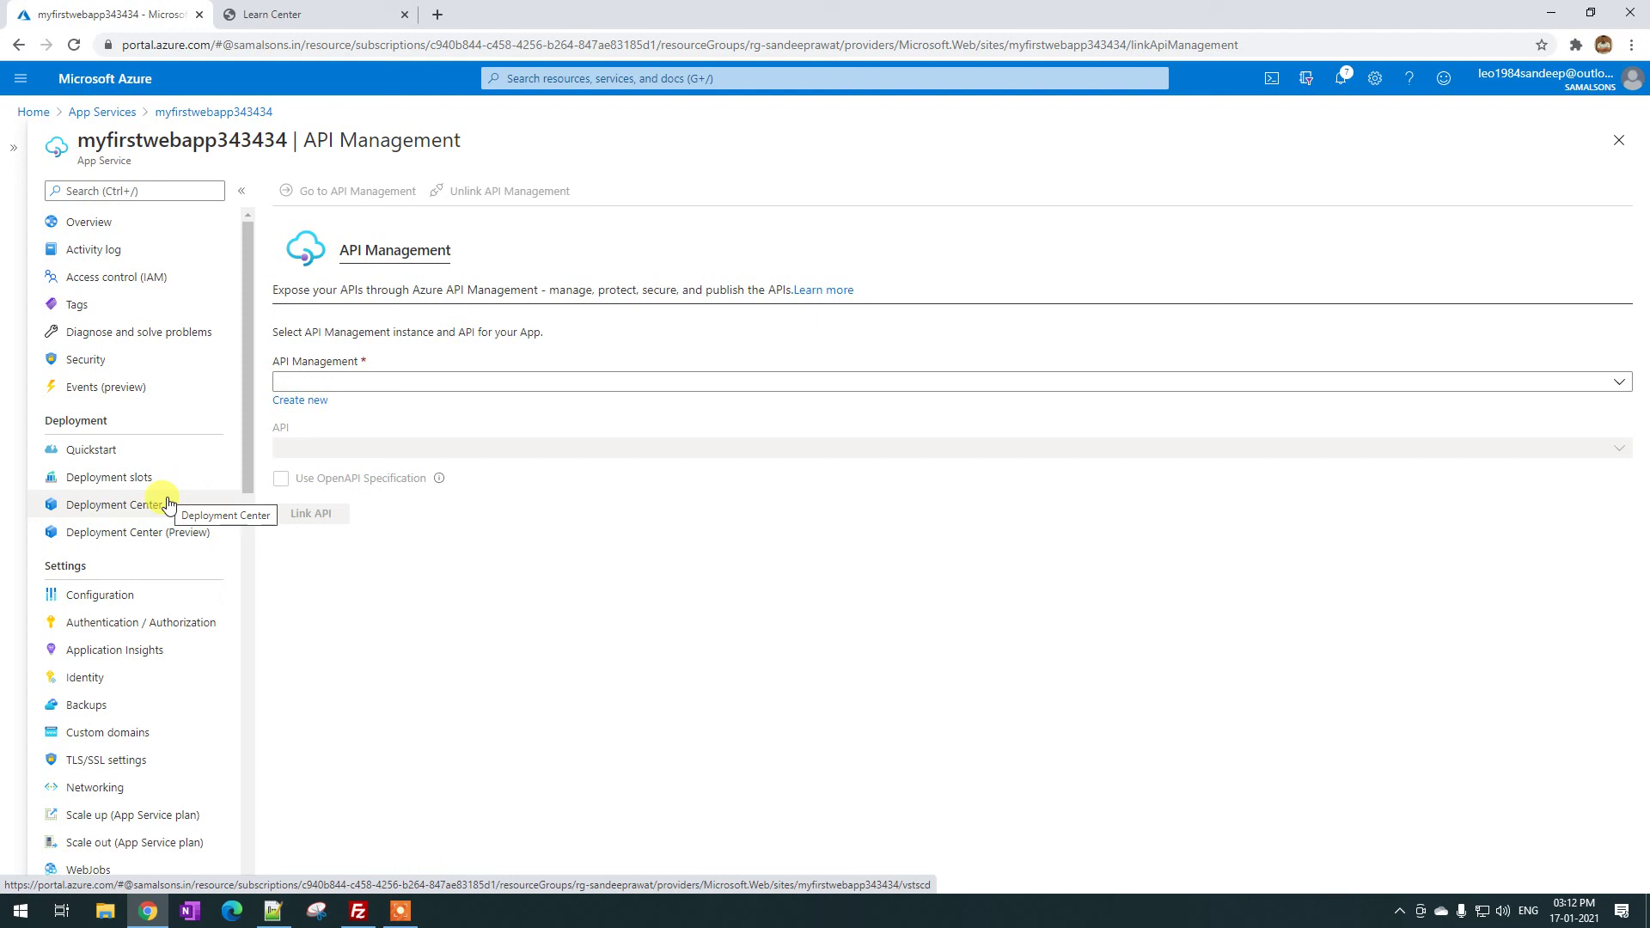
scroll(172, 516, down, 2)
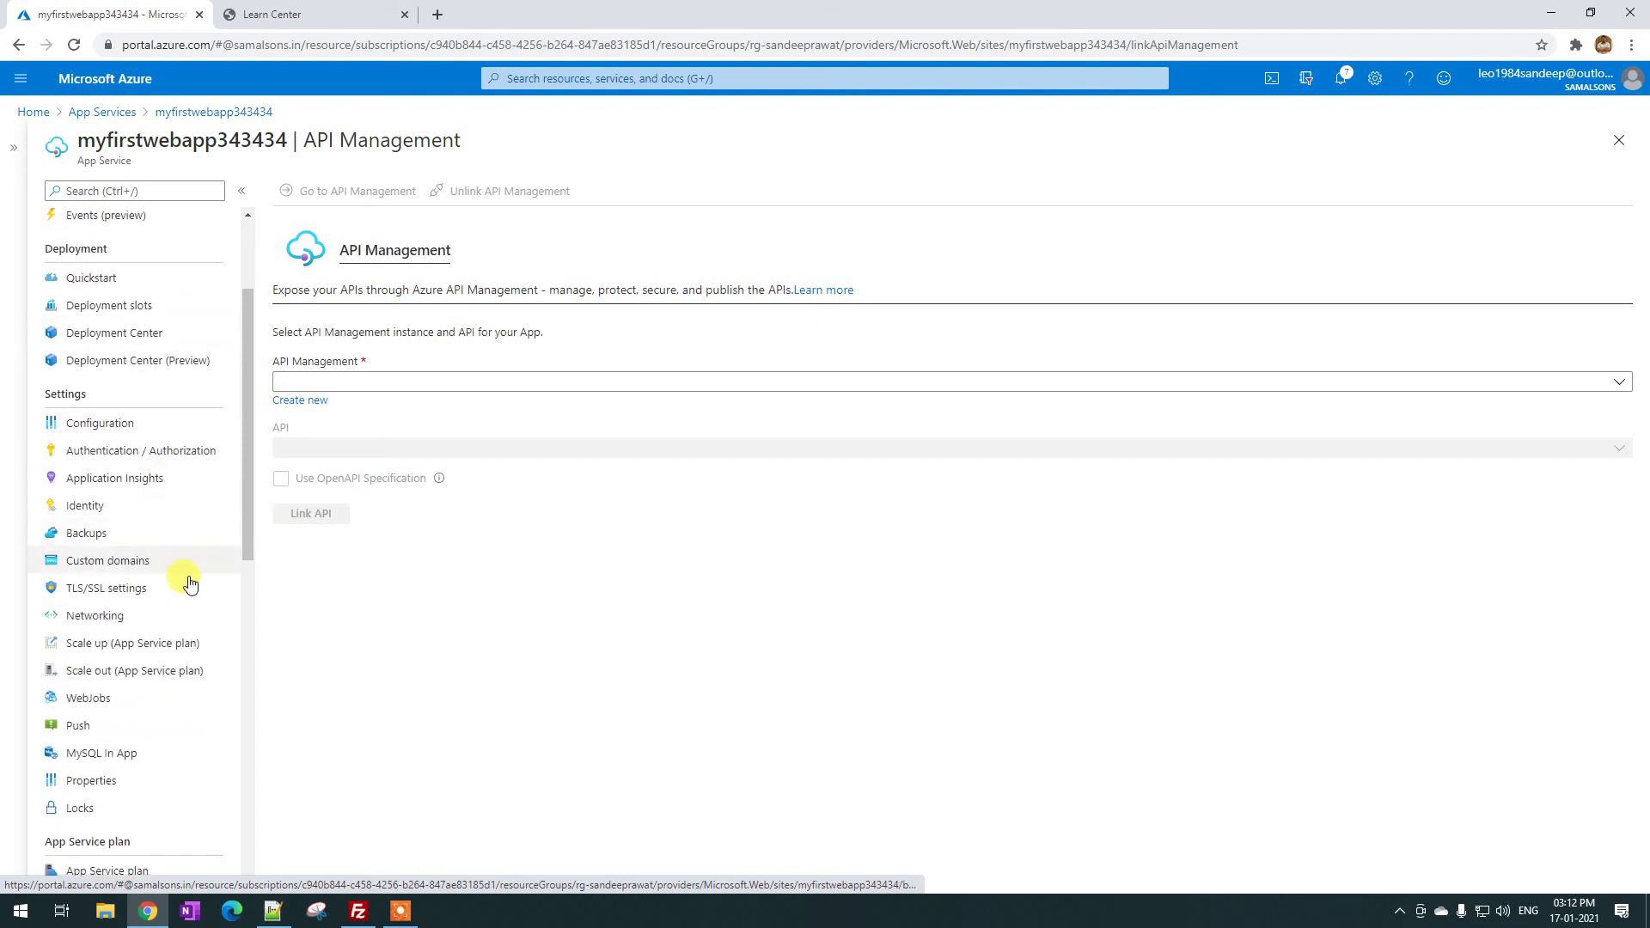
click(122, 617)
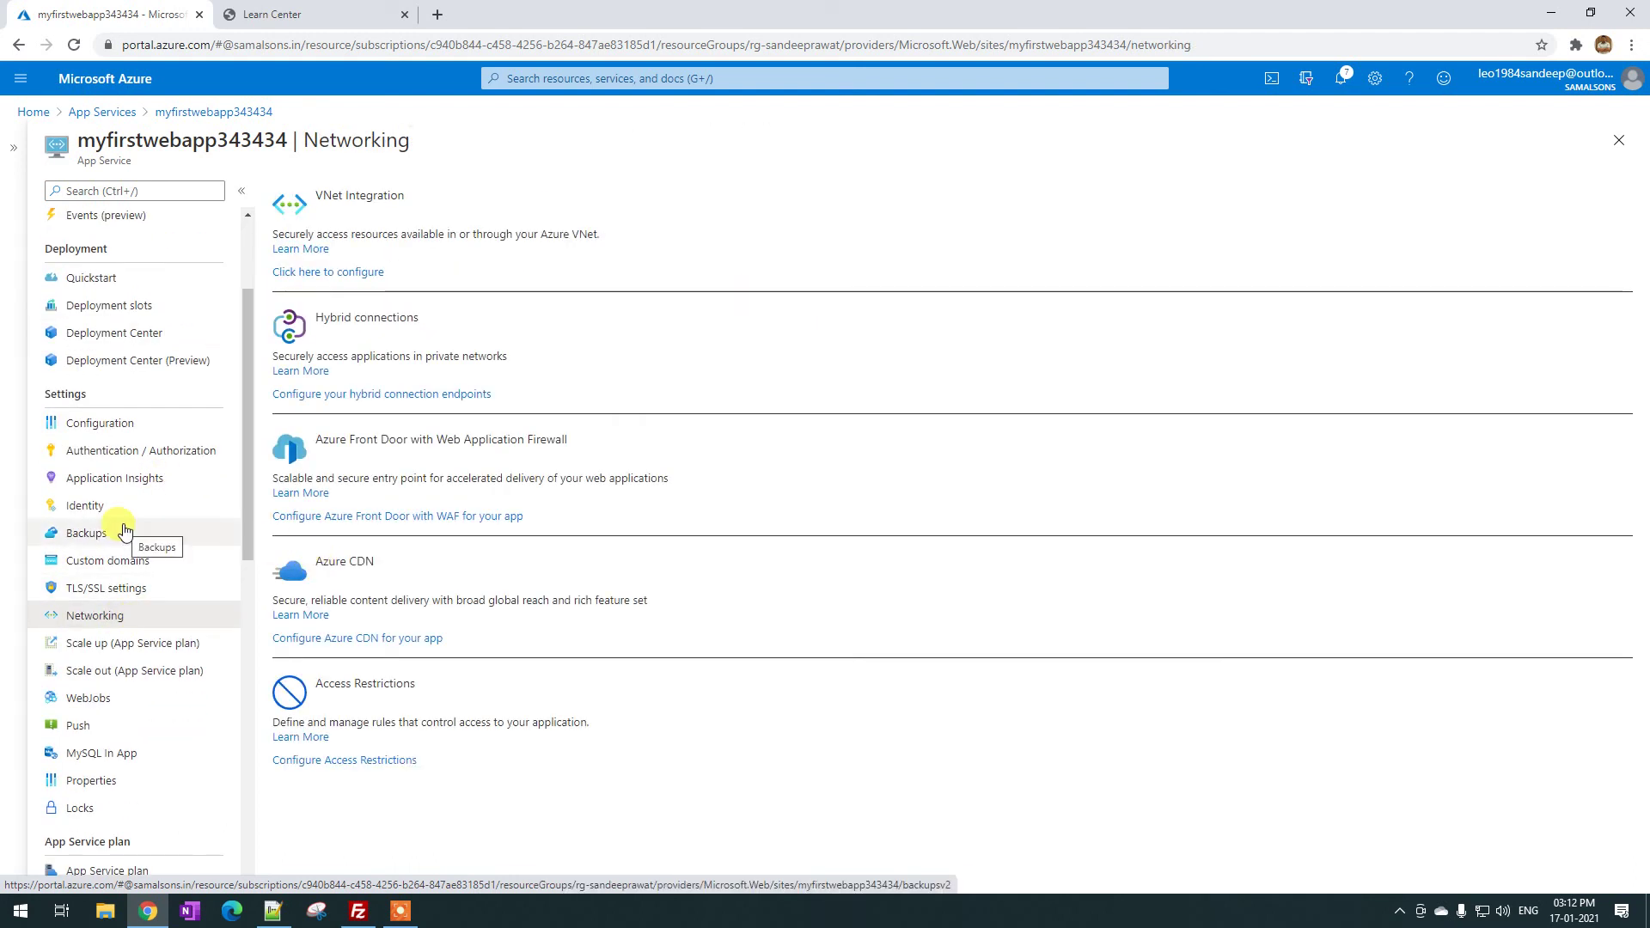
scroll(123, 533, down, 2)
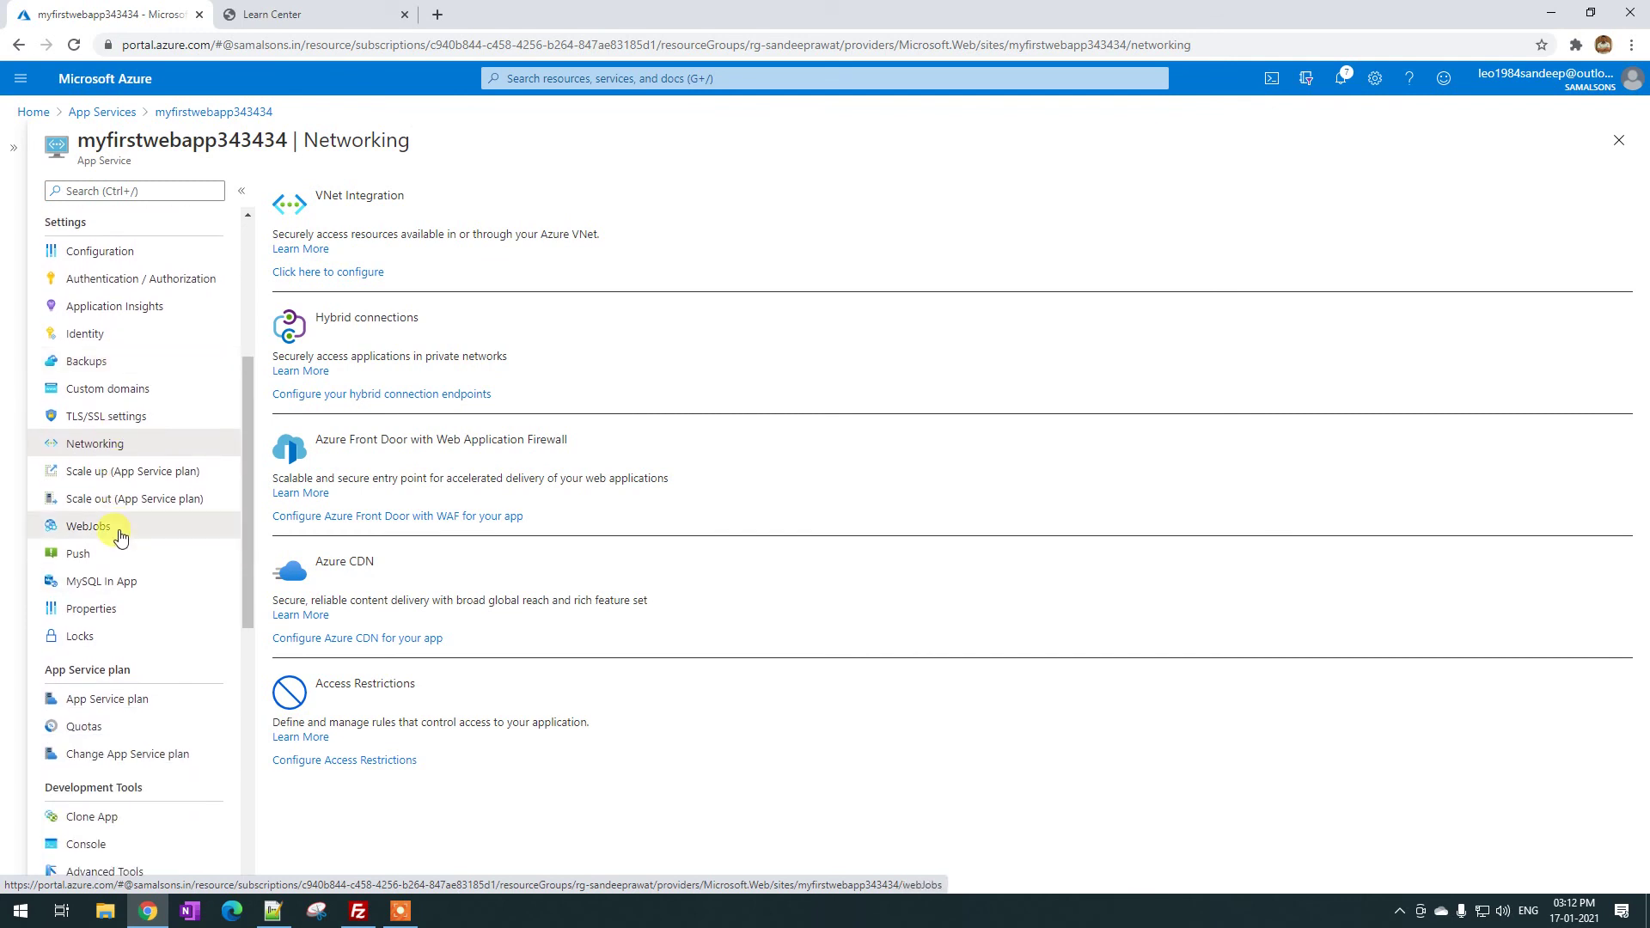
click(114, 527)
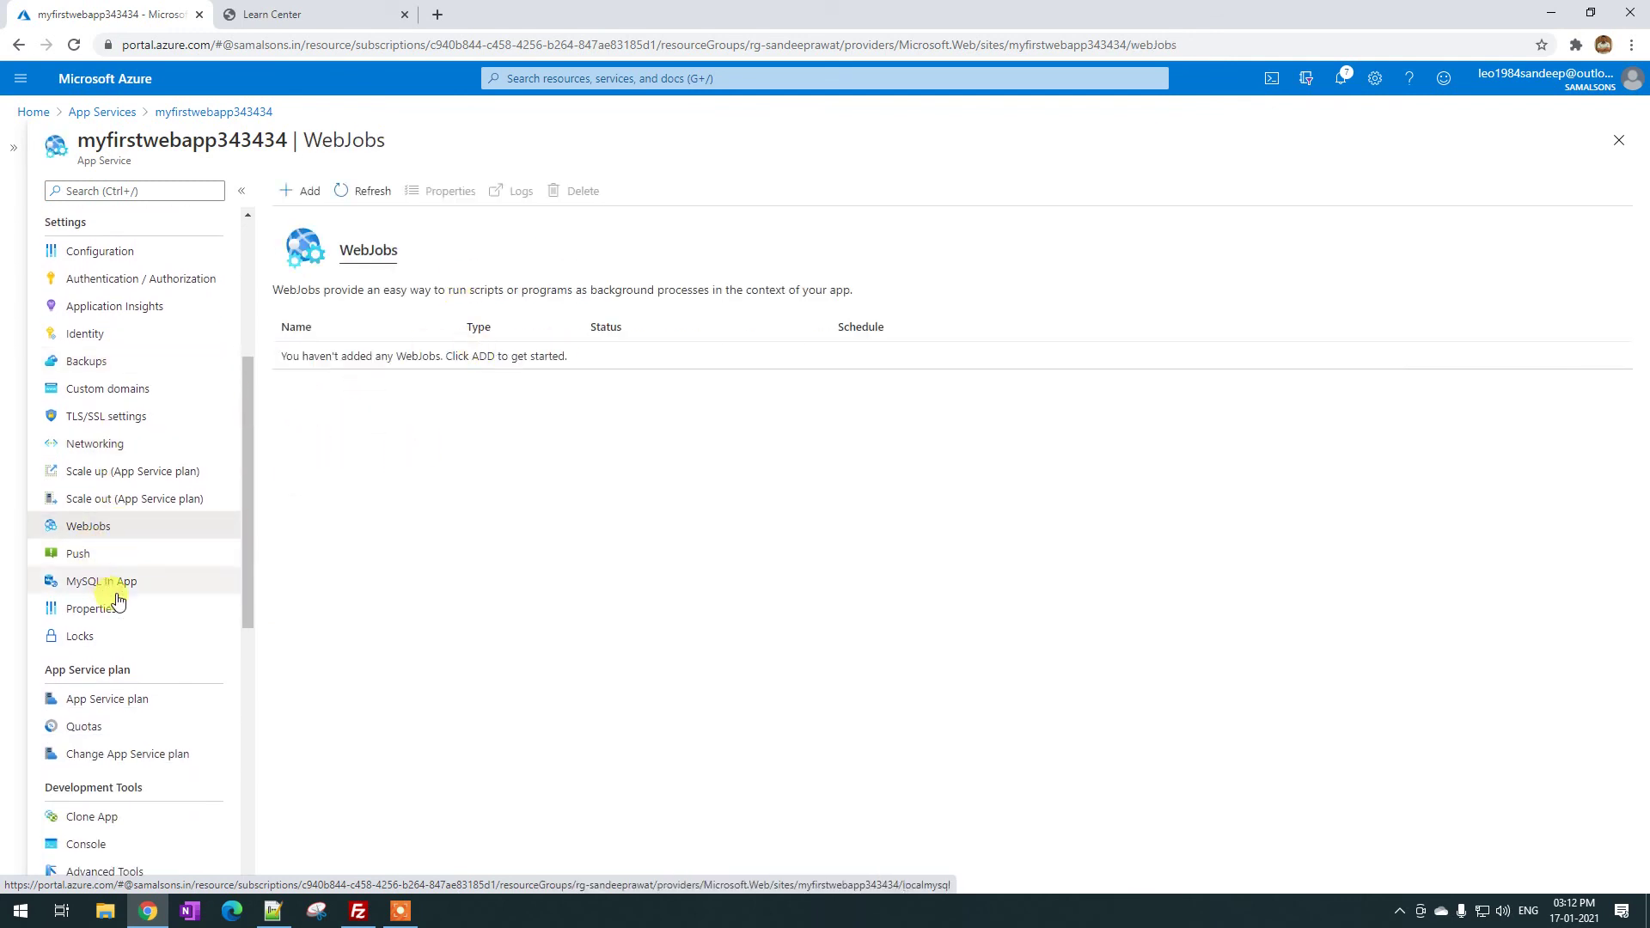
Glance over the web app's settings list once more and return to the App Services list
scroll(141, 597, up, 4)
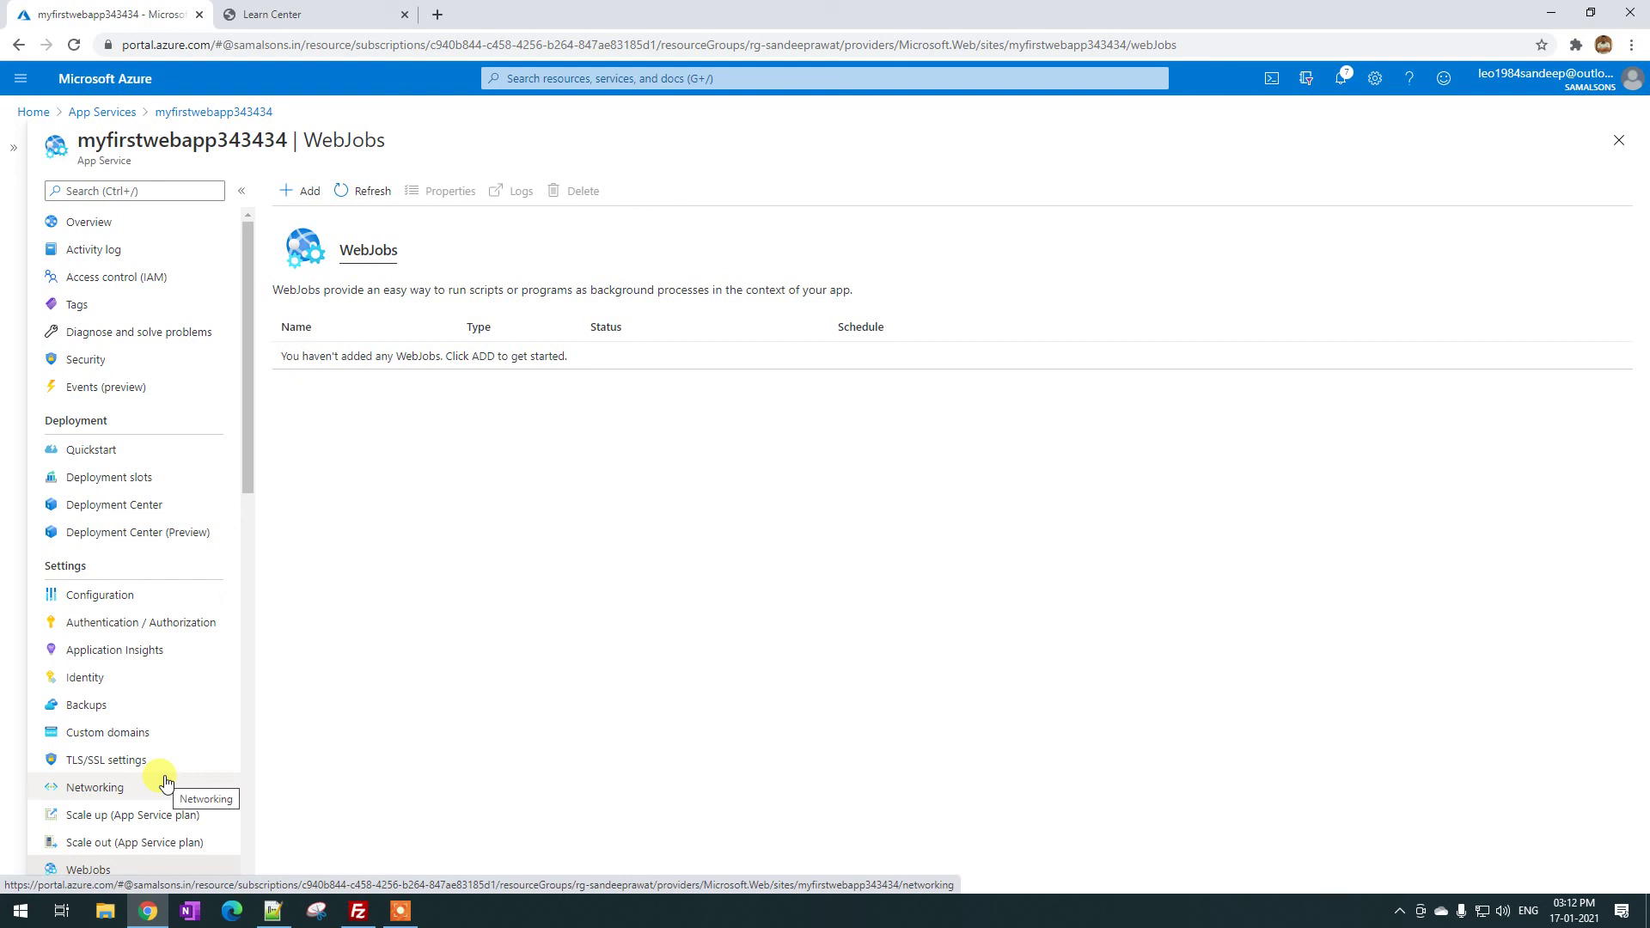
scroll(110, 645, down, 3)
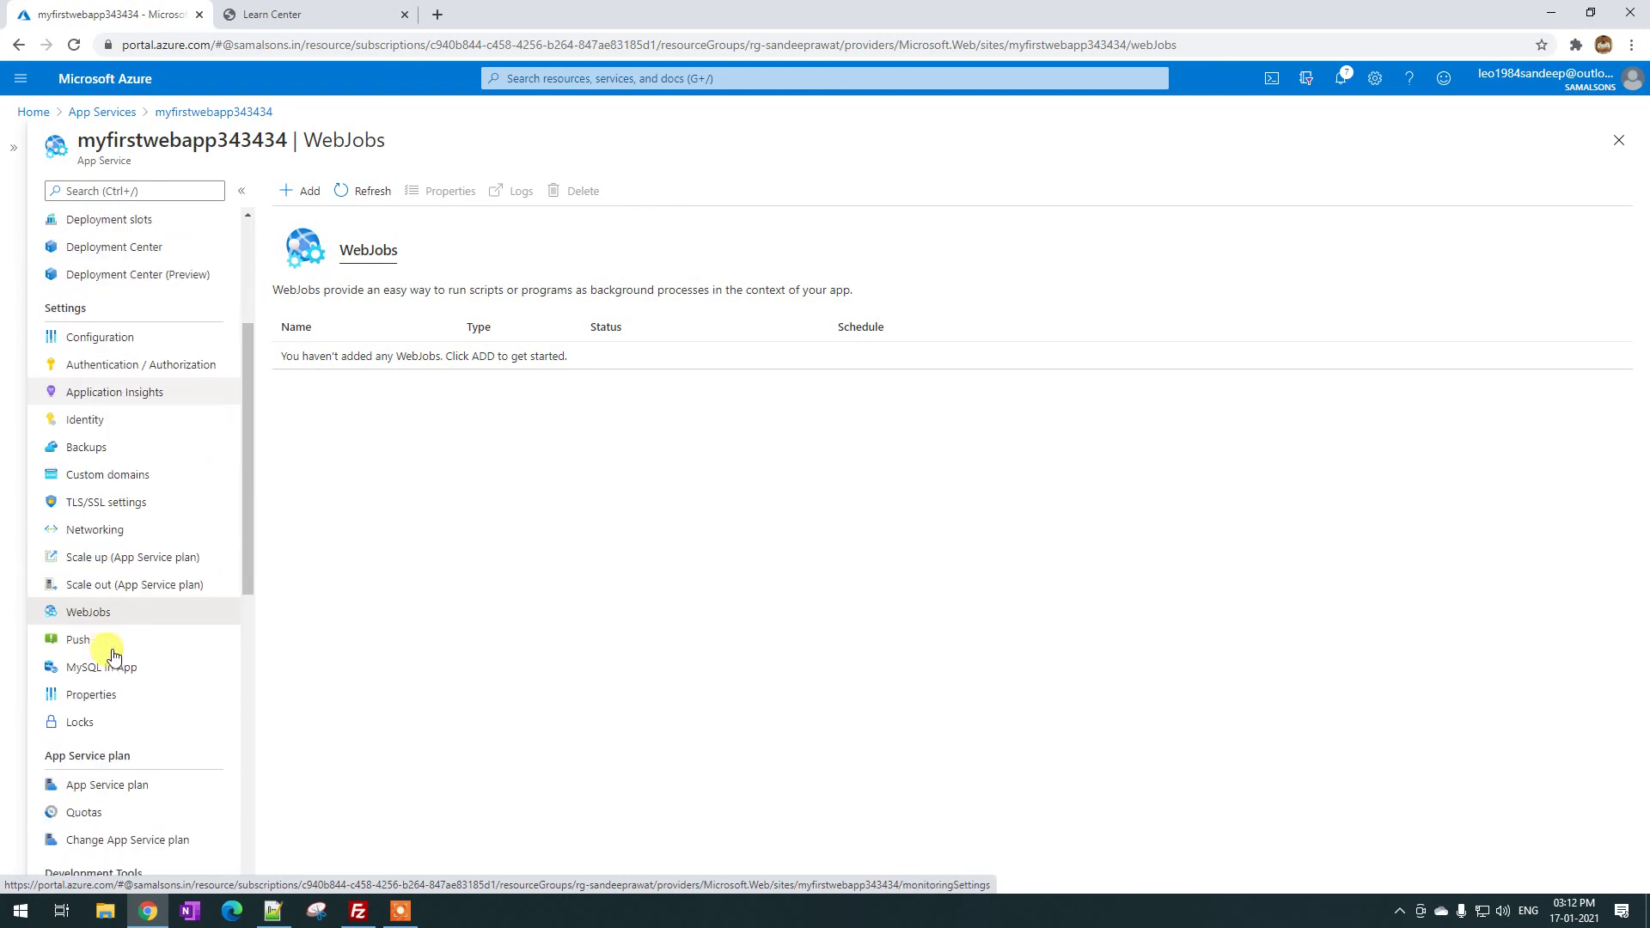
scroll(120, 645, up, 3)
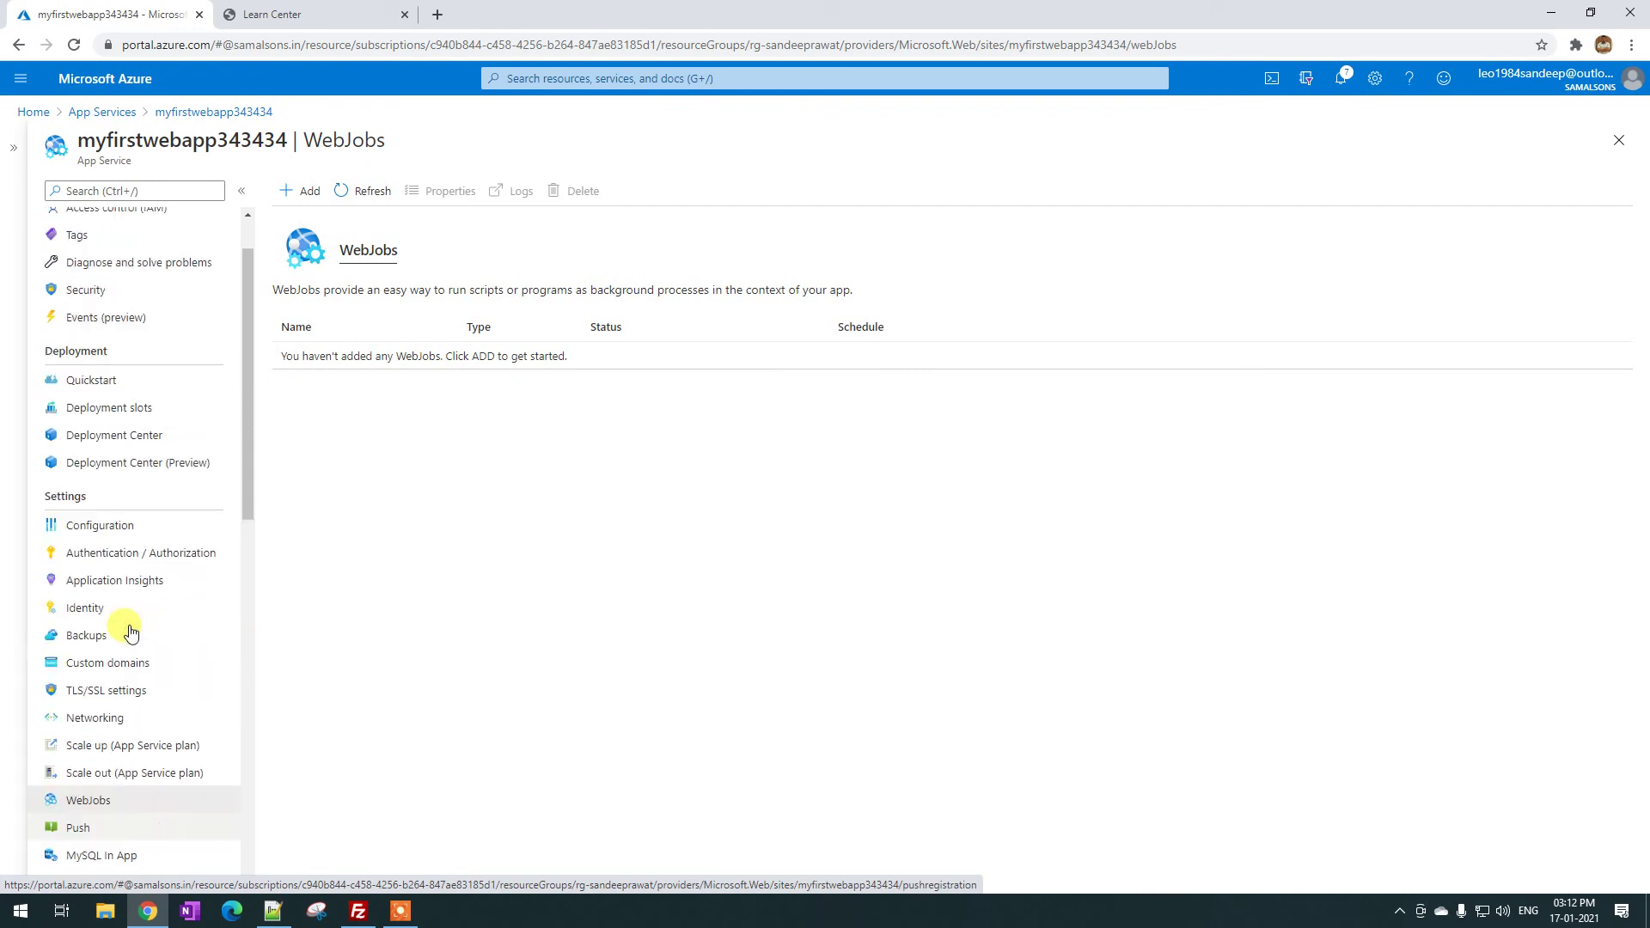
click(103, 112)
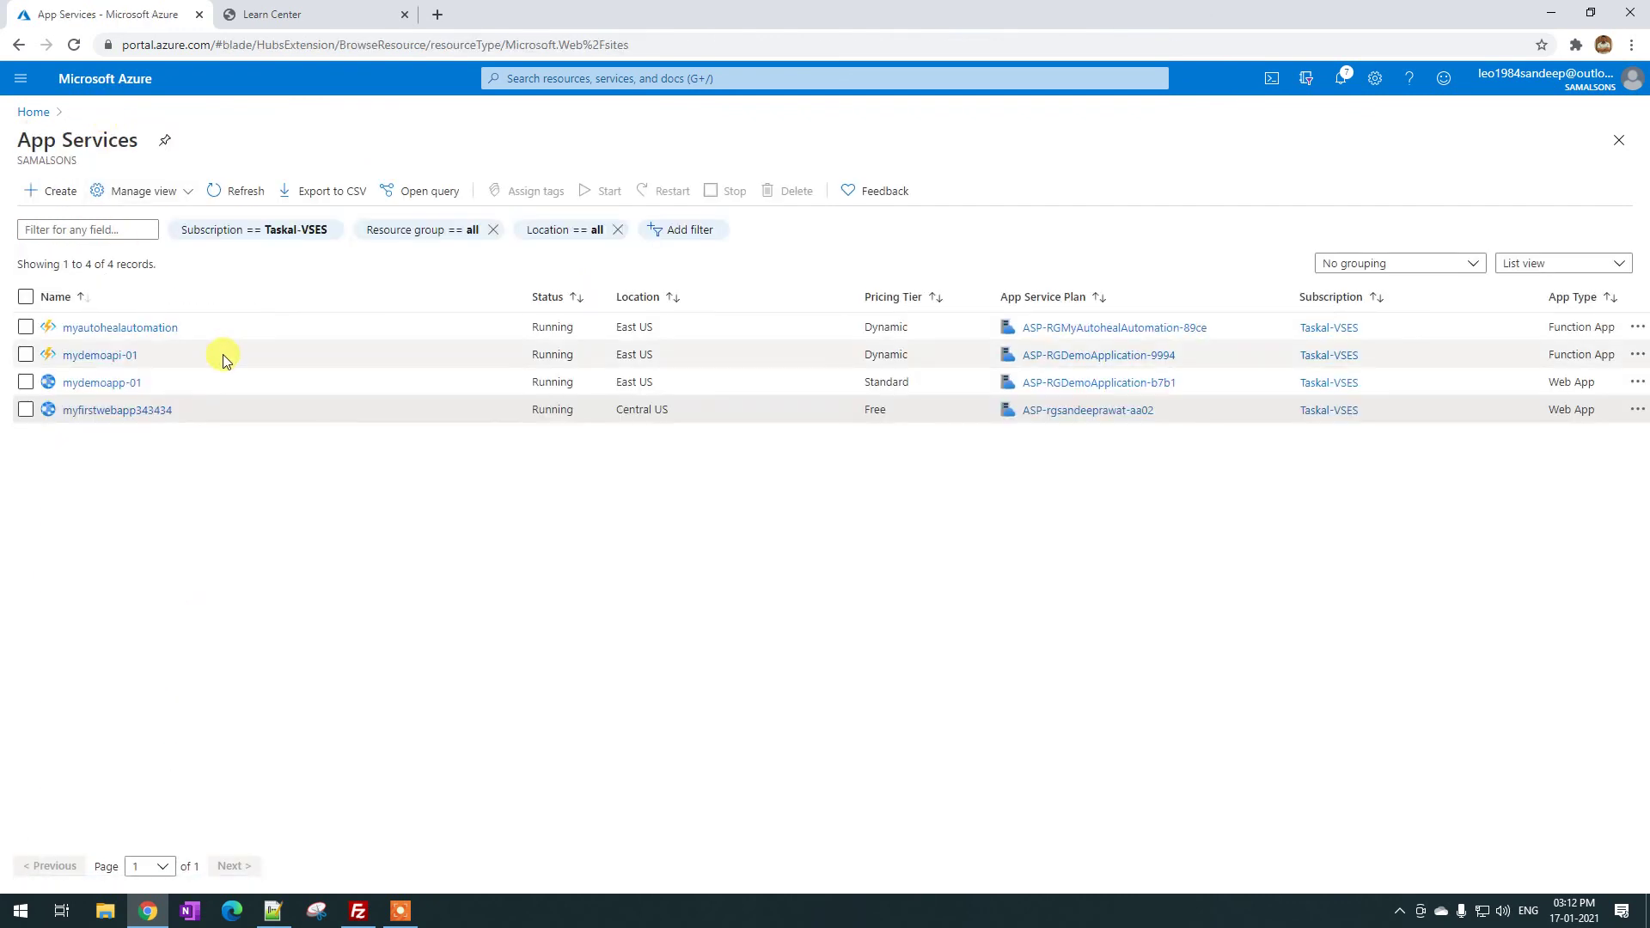